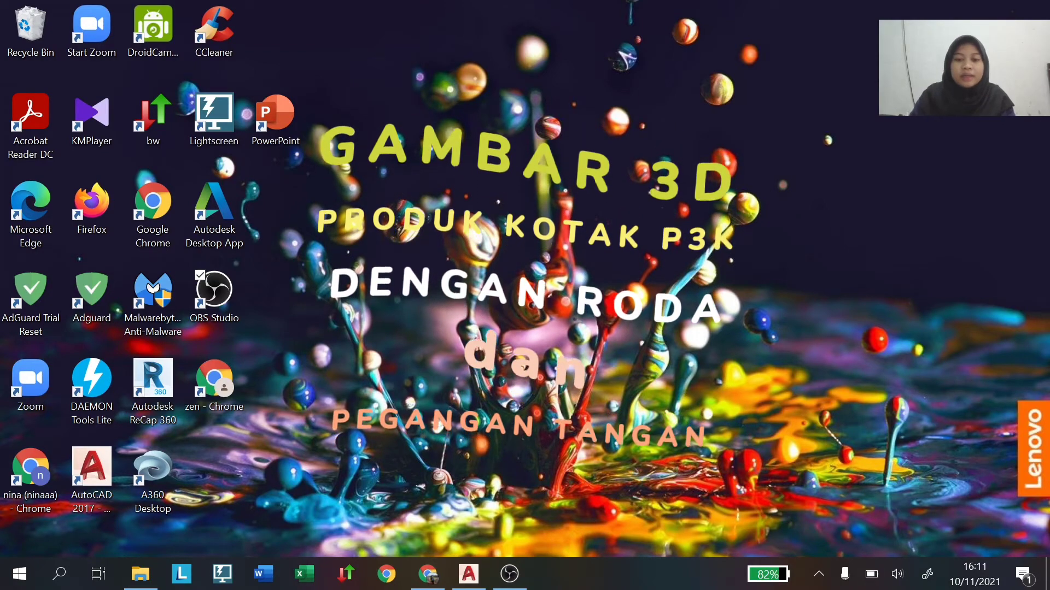
Bring up the produk 3D drawing and confirm units as Decimal, 0.00 precision, Centimeters.
click(468, 585)
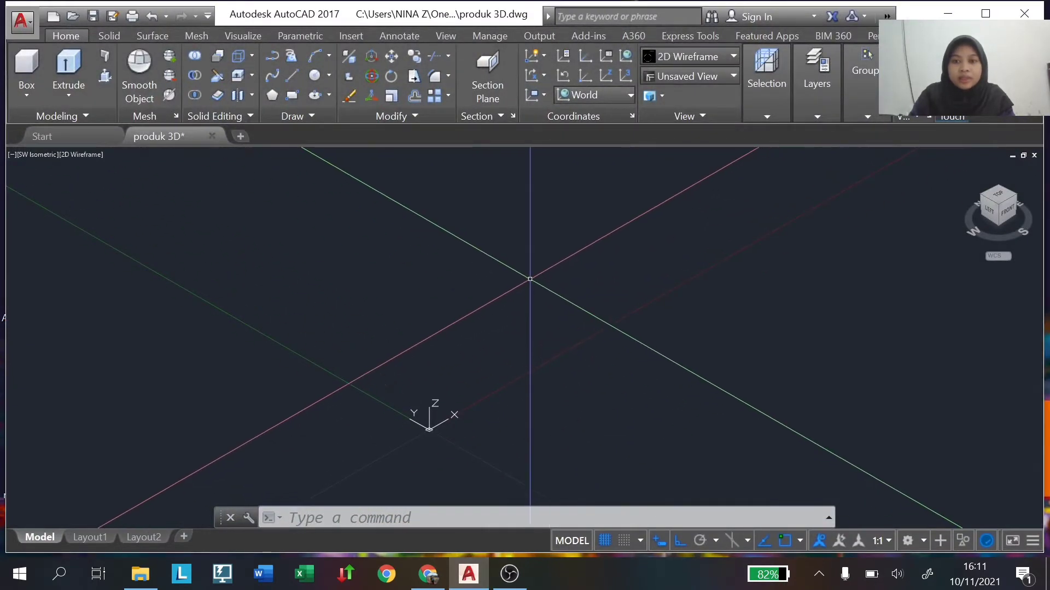
text(UN)
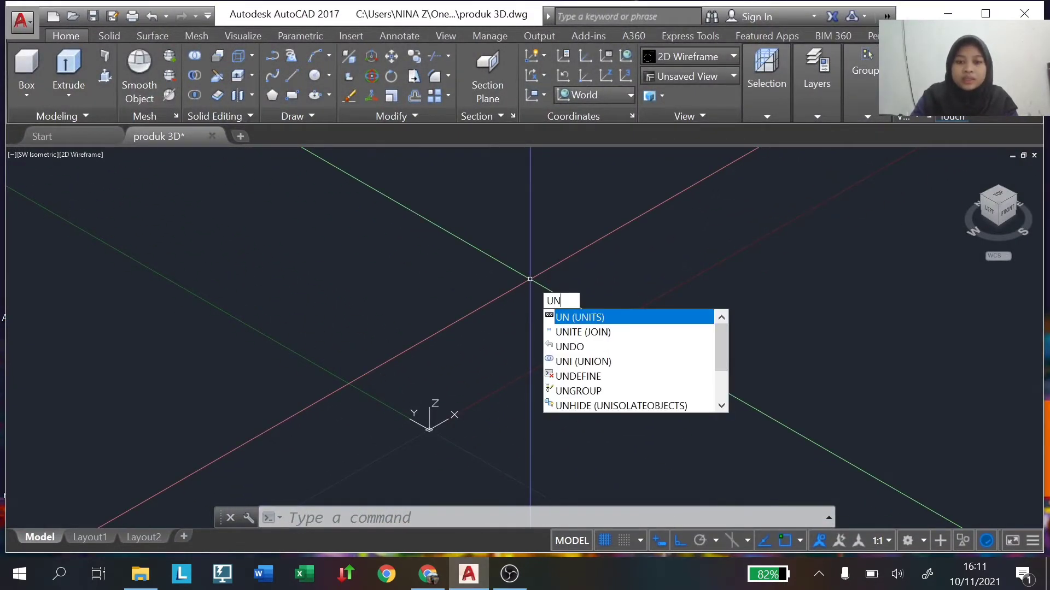
text(ITS)
key(Return)
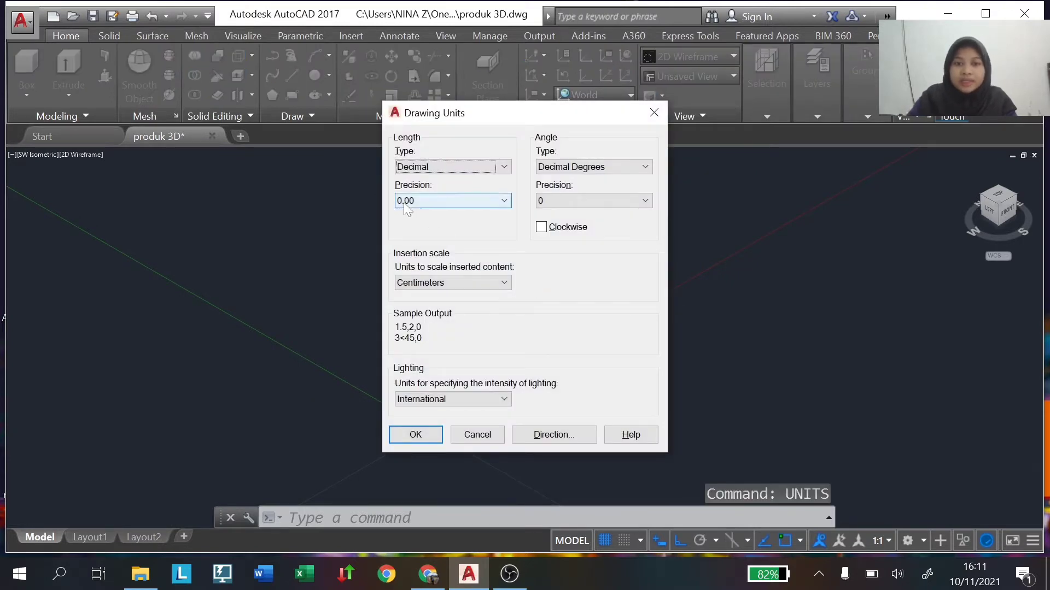
click(429, 441)
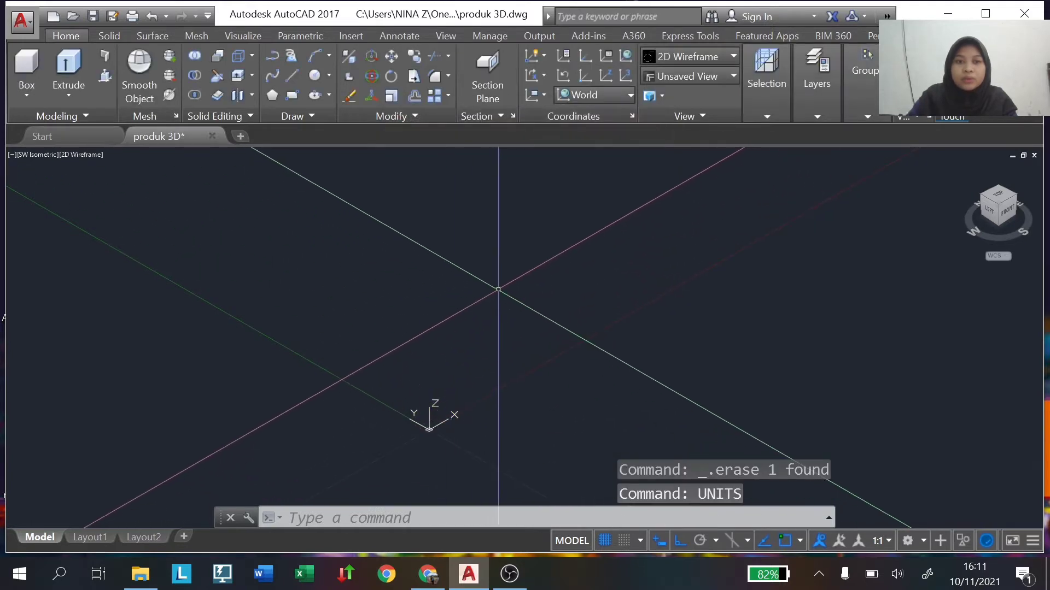
Create the first box solid, 8 by 3.51 with a height of 8.
click(27, 66)
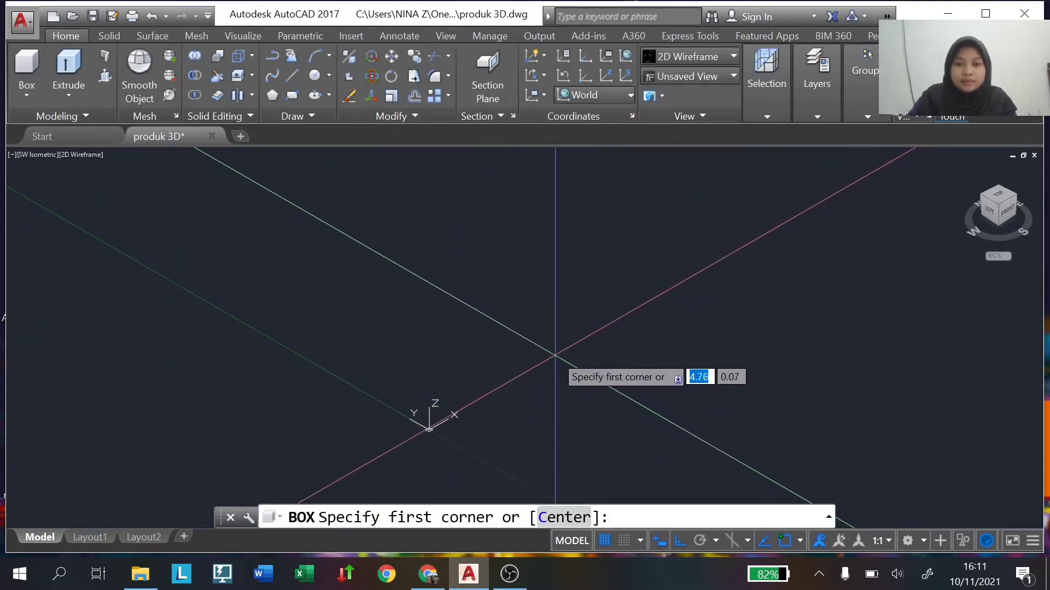
click(530, 339)
text(8)
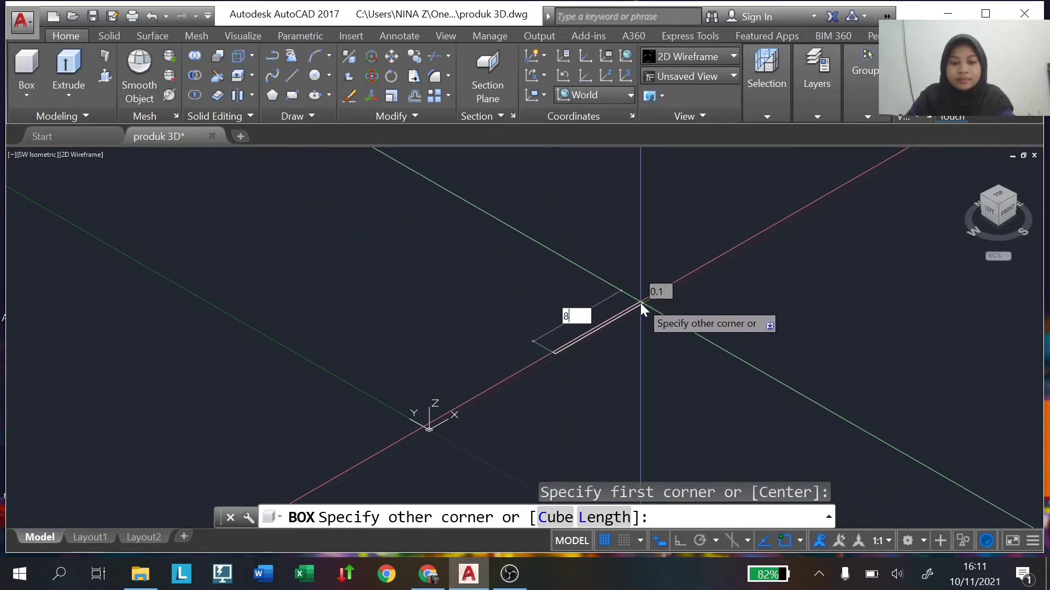
key(Tab)
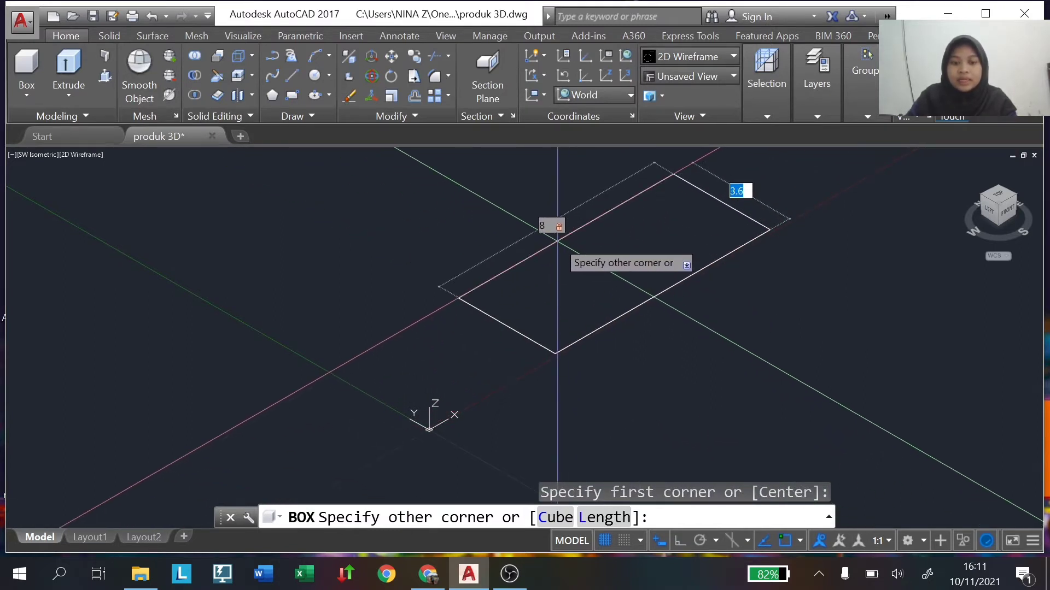
text(3.51)
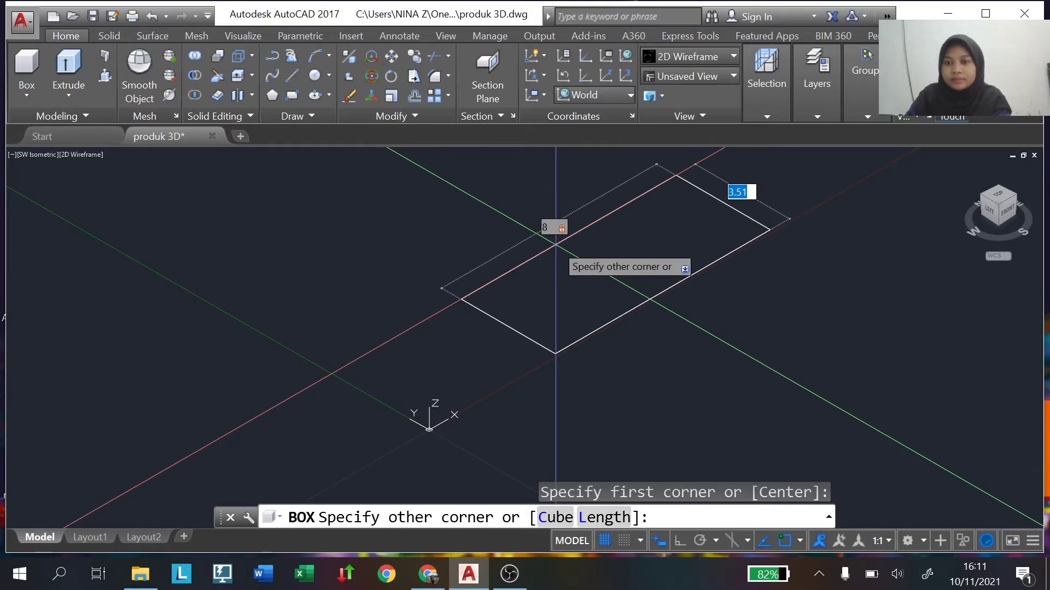
key(Return)
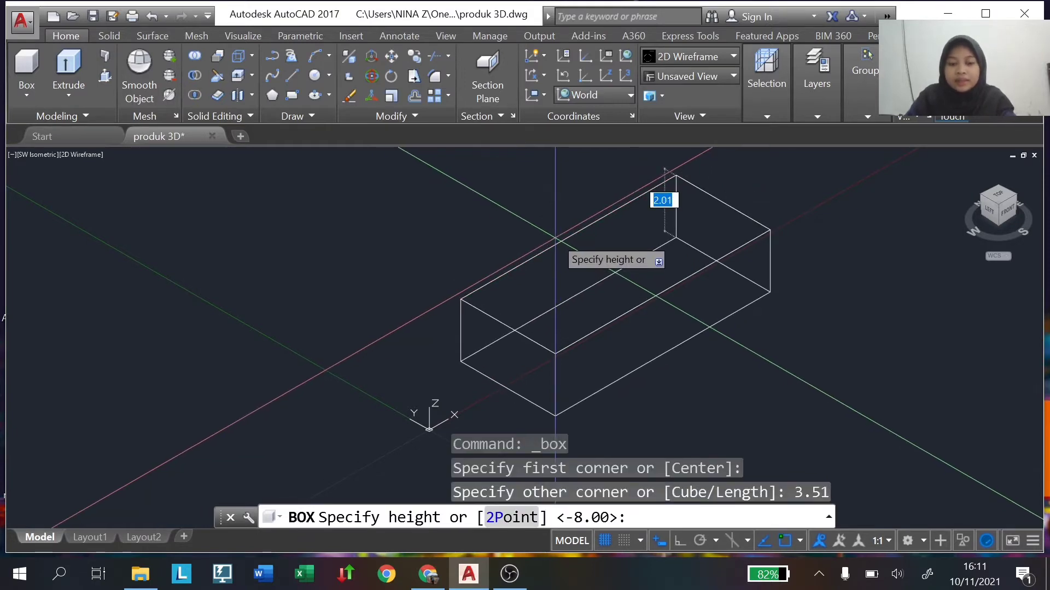
text(8)
key(Return)
scroll(676, 294, down, 3)
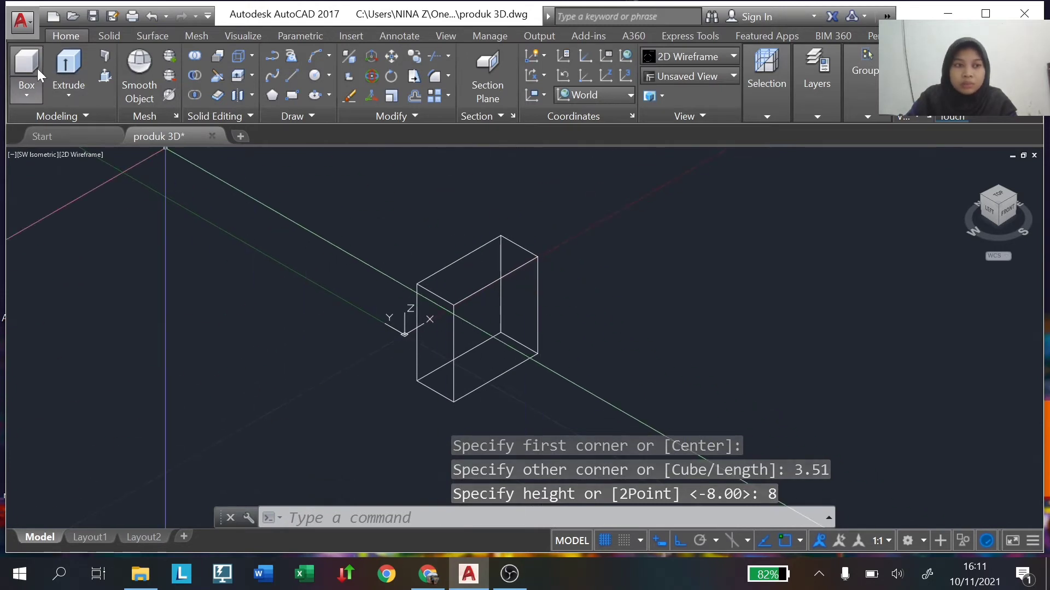
Create a second box, 10 by 5 with height 10, to the right of the first.
click(40, 75)
click(619, 325)
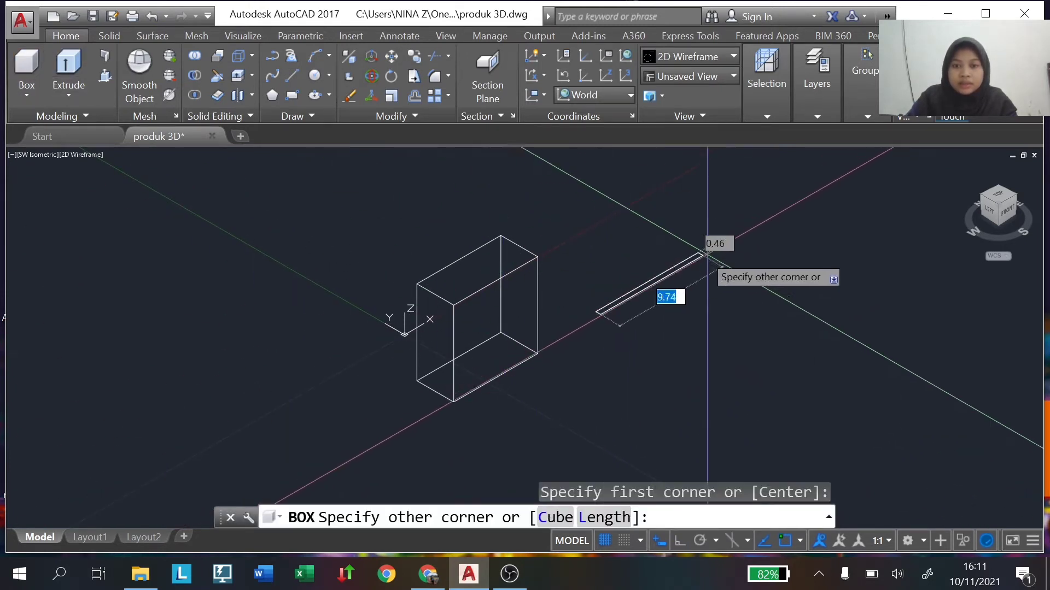
text(10)
key(Tab)
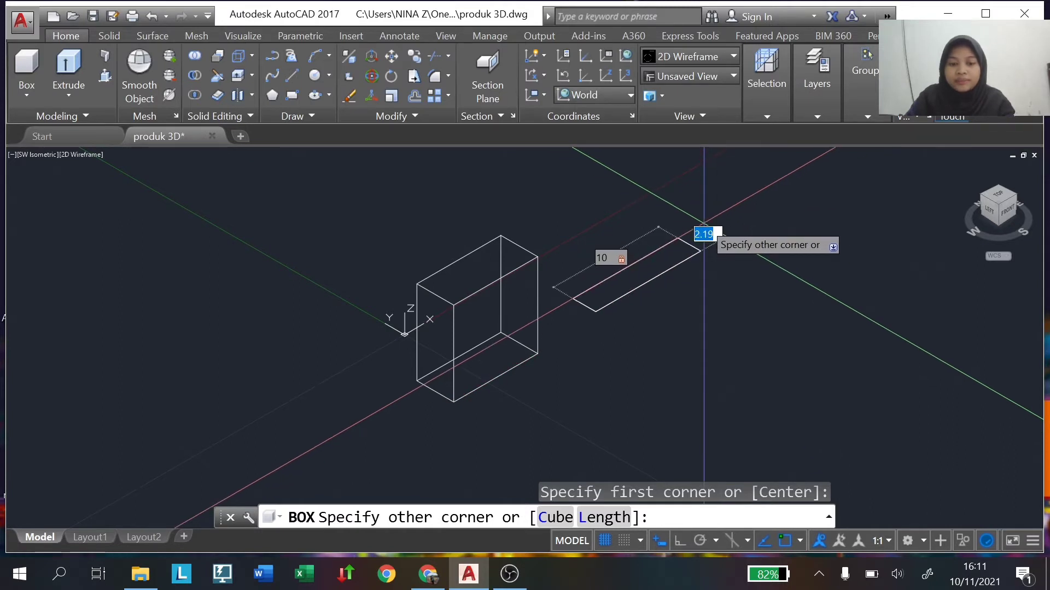
key(Return)
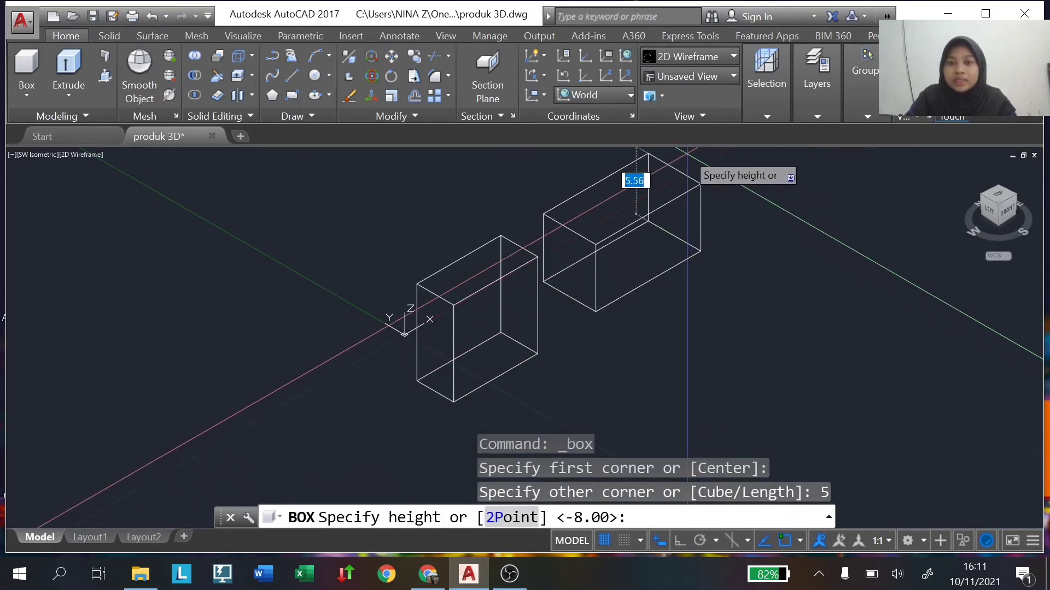
text(10)
key(Return)
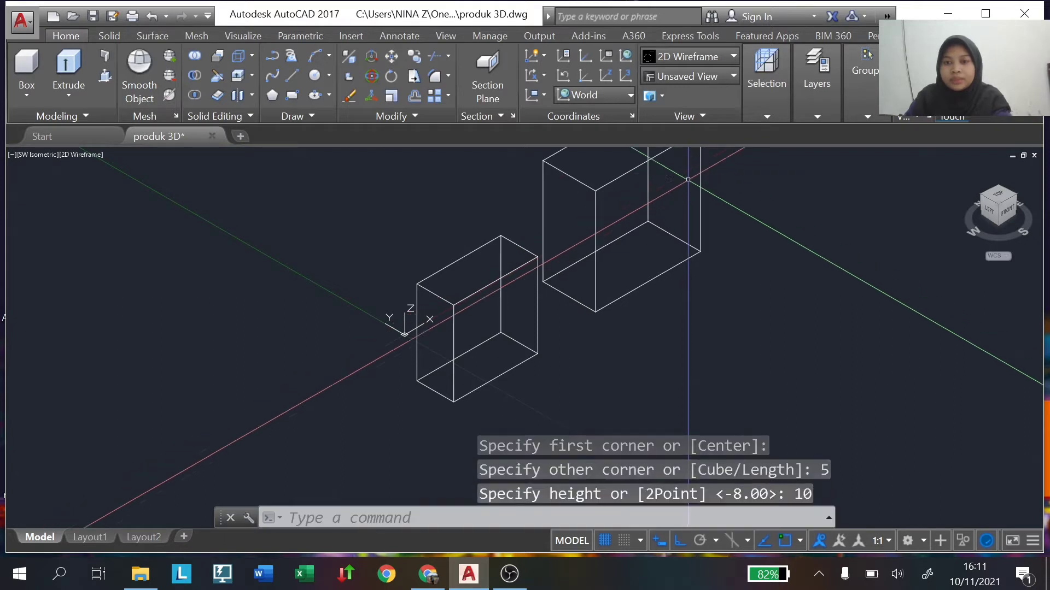
middle_drag(699, 270, 671, 327)
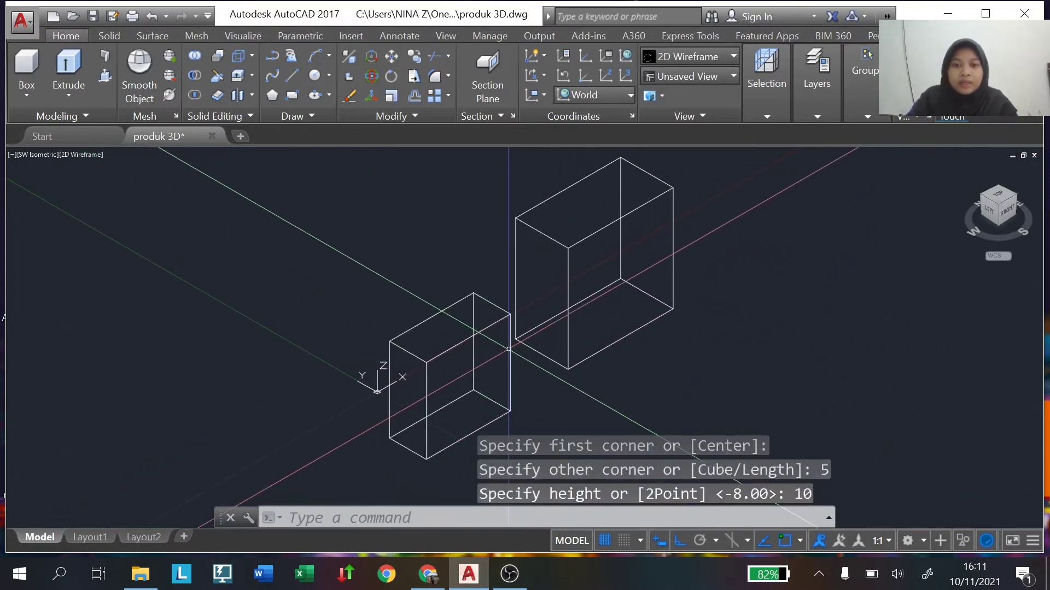
Drag the small box over onto the larger box.
click(509, 350)
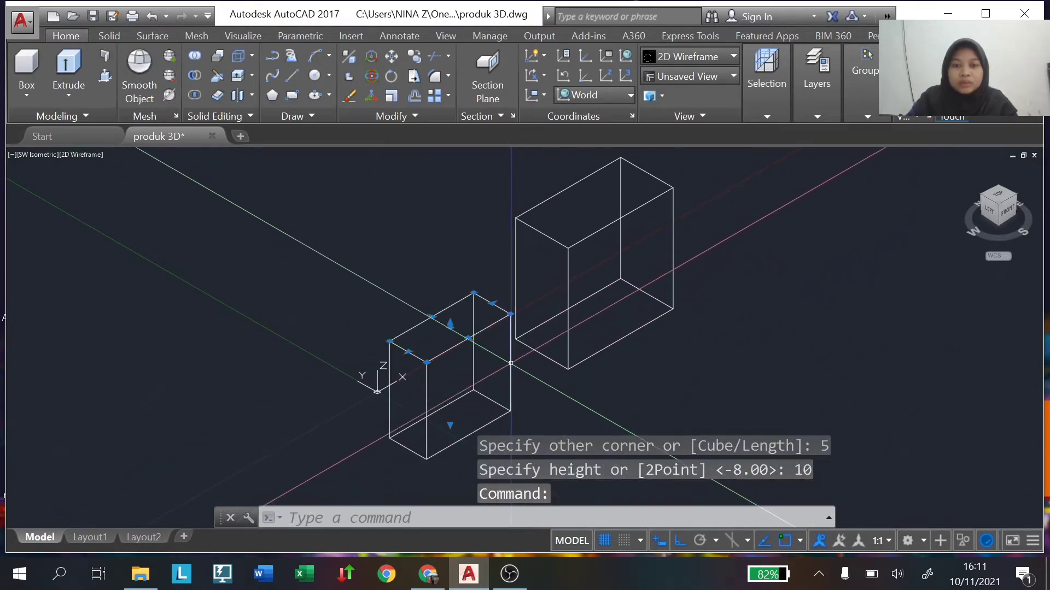
key(Escape)
click(510, 358)
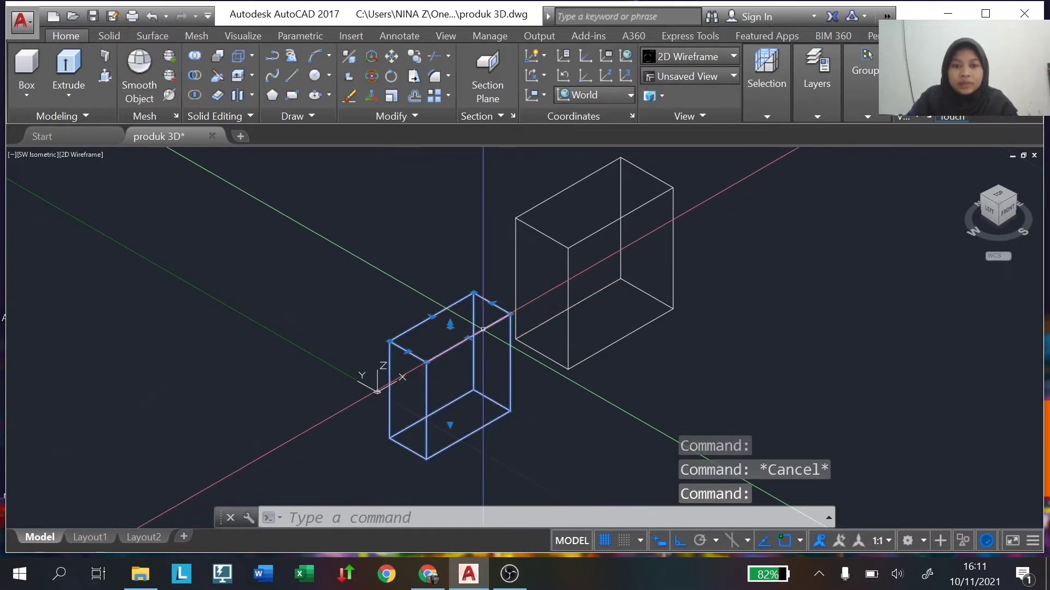
drag(509, 358, 656, 261)
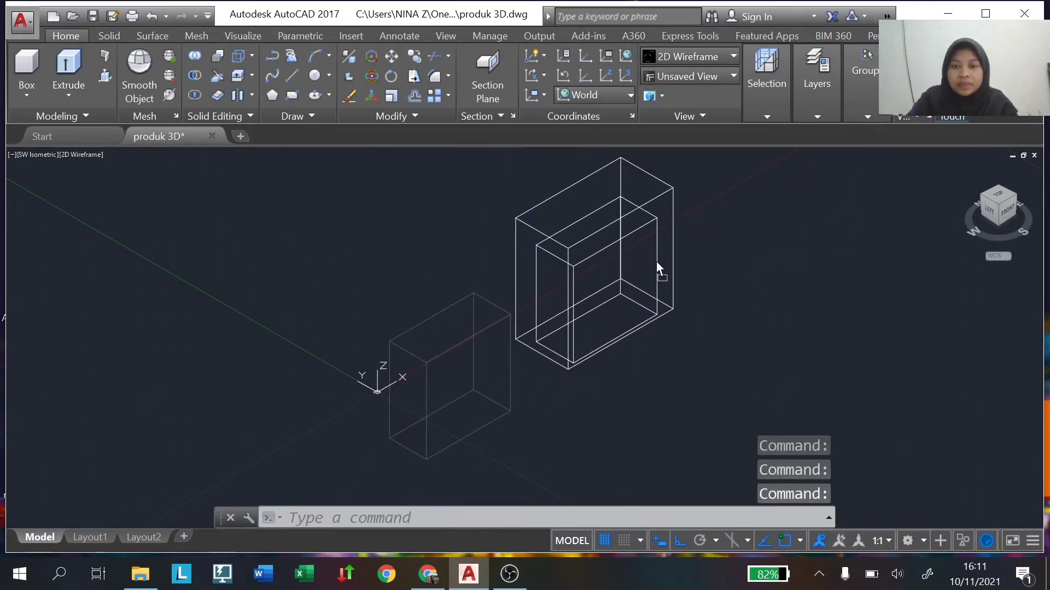
drag(656, 261, 660, 264)
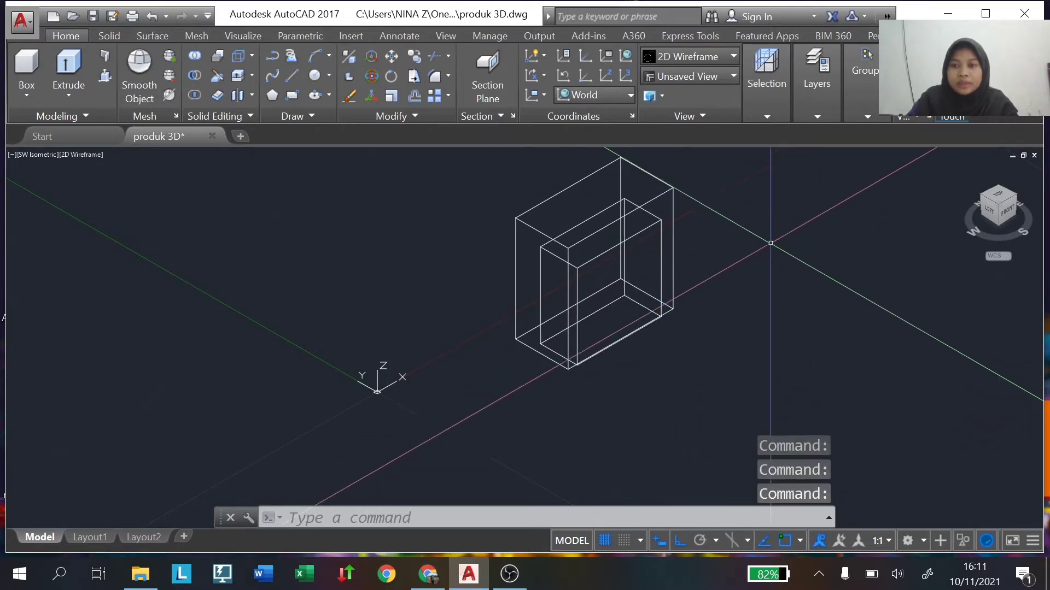
In Front view, move the small box up inside the larger square, then check from Right and Front.
click(1006, 211)
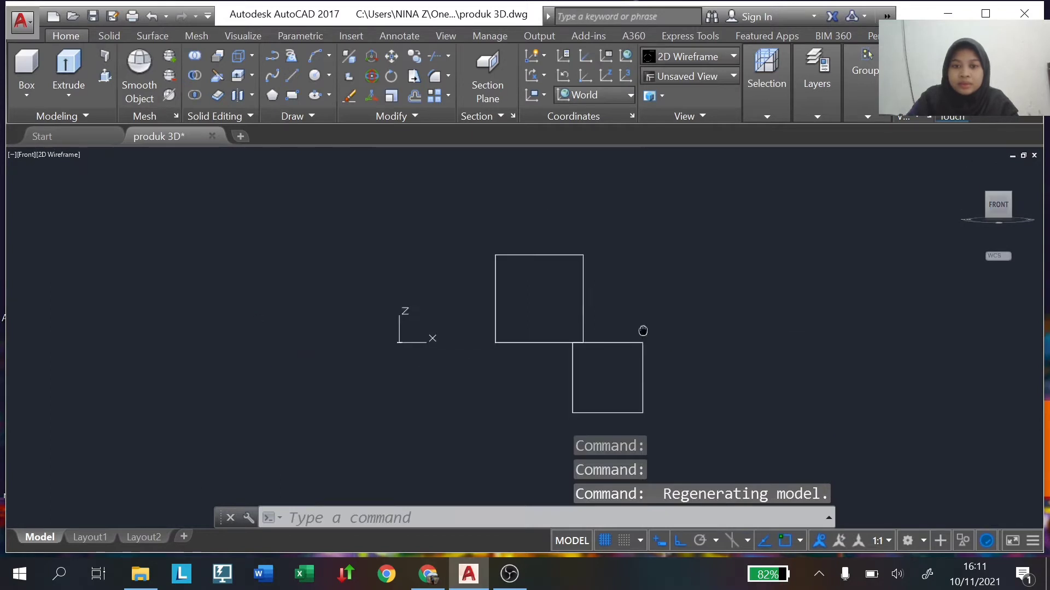
scroll(643, 330, up, 5)
scroll(683, 356, down, 3)
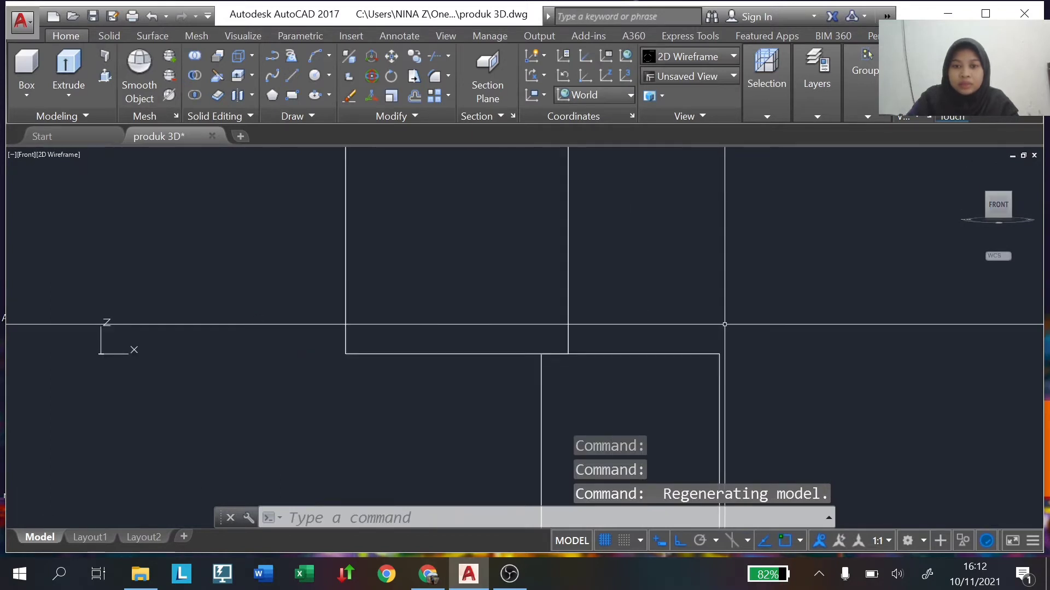
click(723, 376)
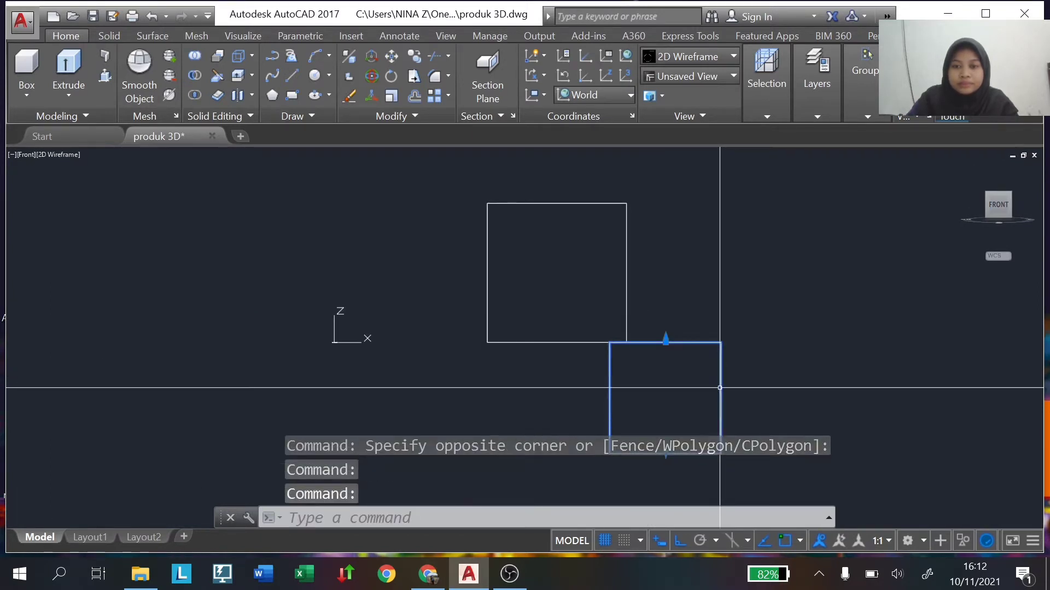
drag(720, 387, 613, 274)
middle_click(614, 274)
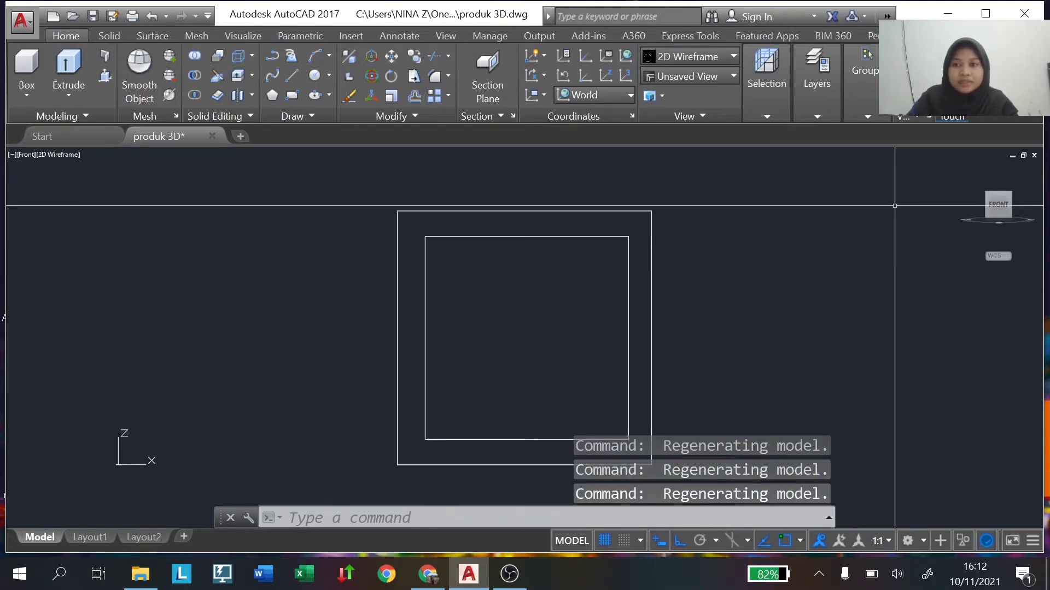
mouse_move(997, 205)
drag(986, 213, 991, 211)
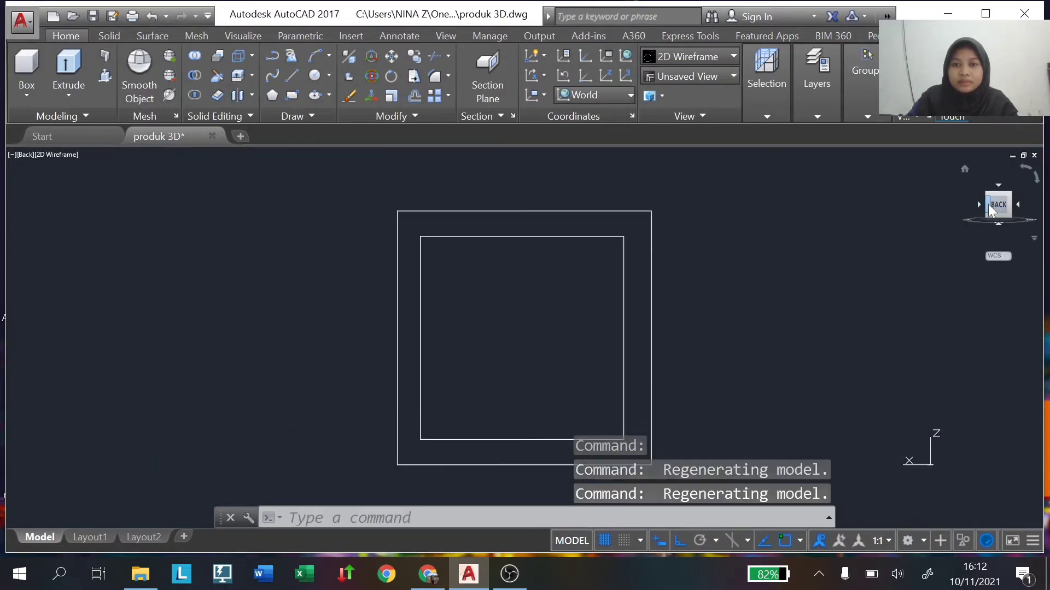
click(991, 209)
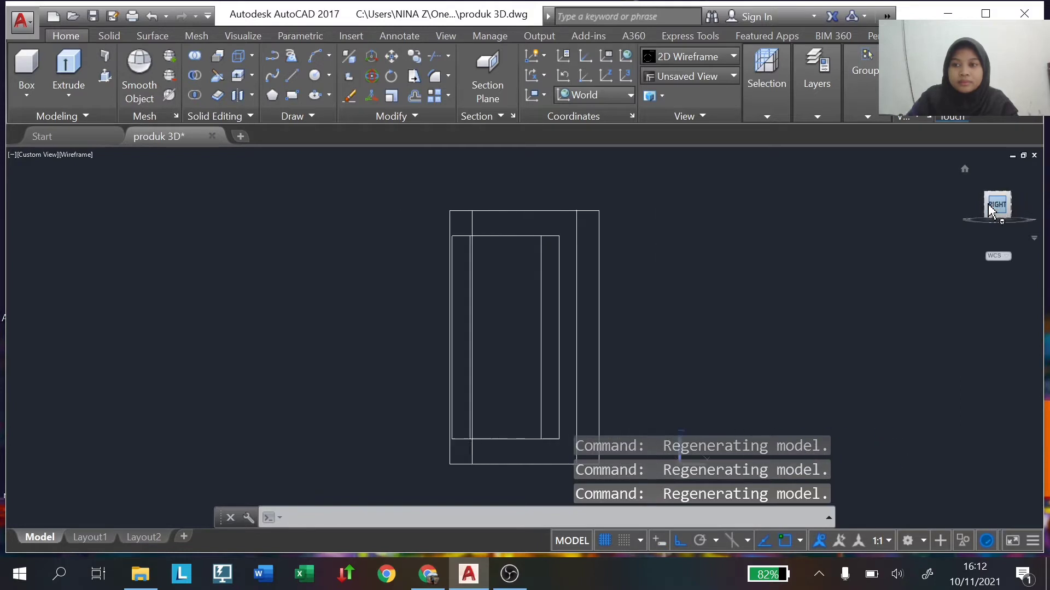
click(990, 211)
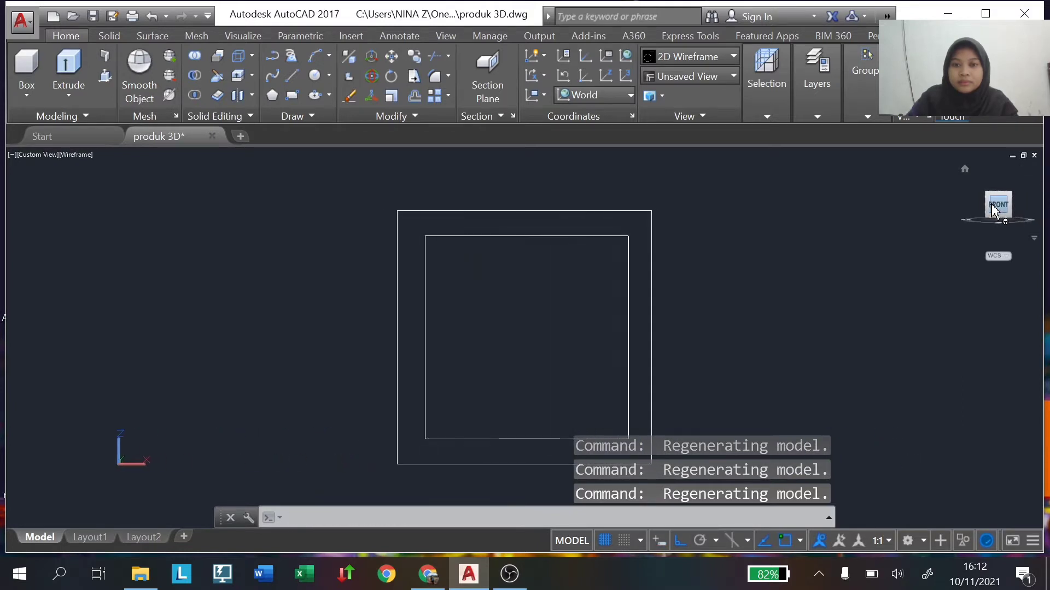
Subtract the inner box from the outer box to hollow it out.
text(SU)
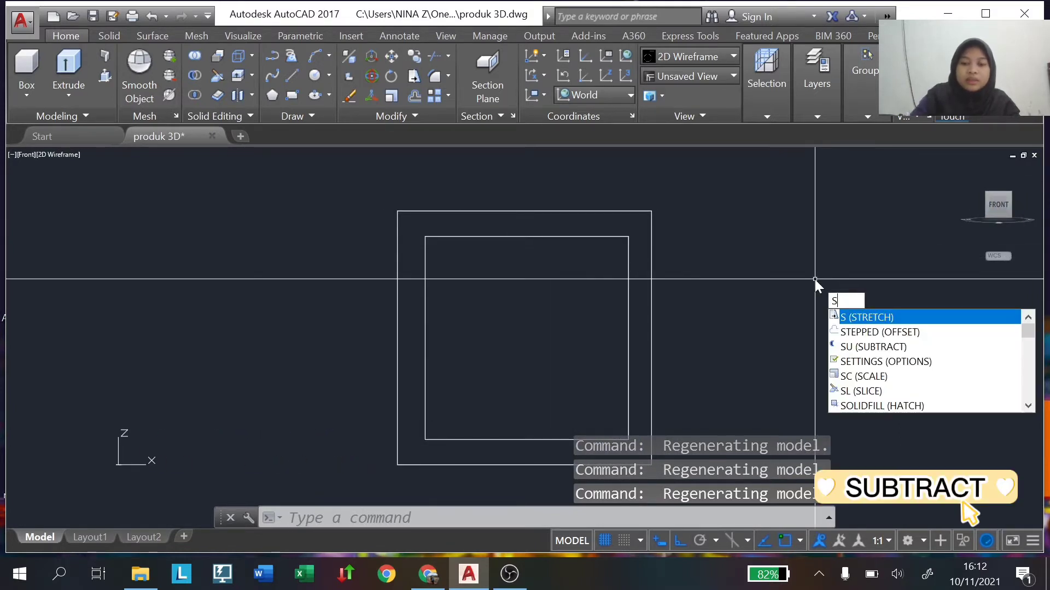
click(945, 319)
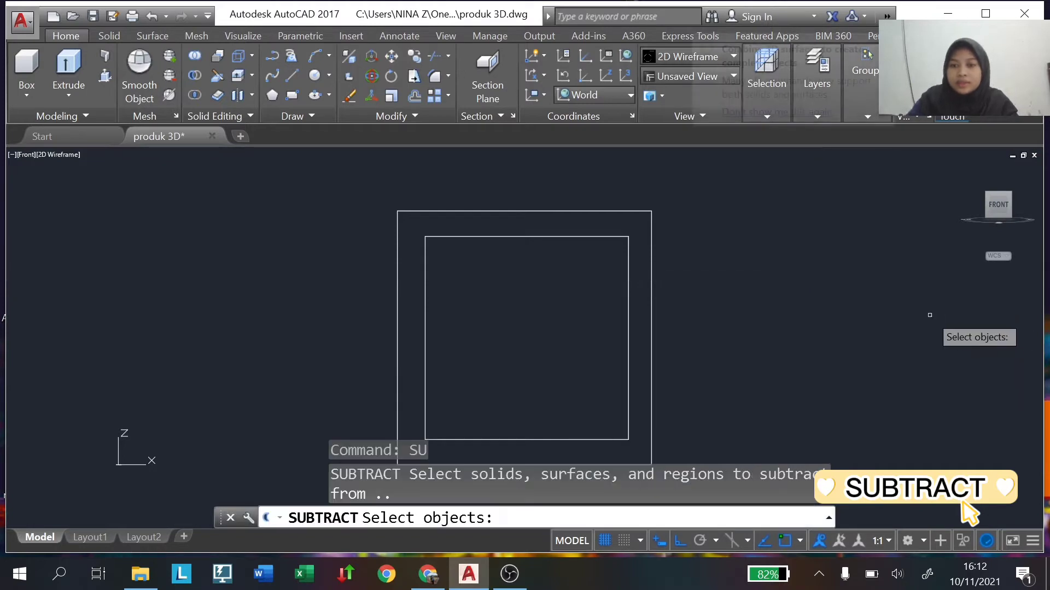
click(651, 300)
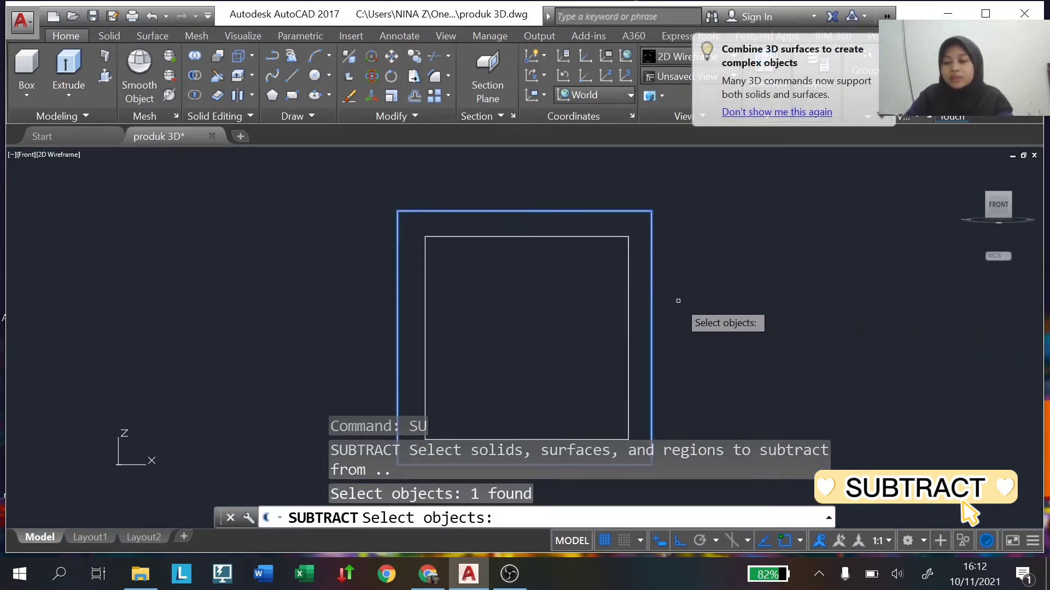
key(Return)
click(629, 308)
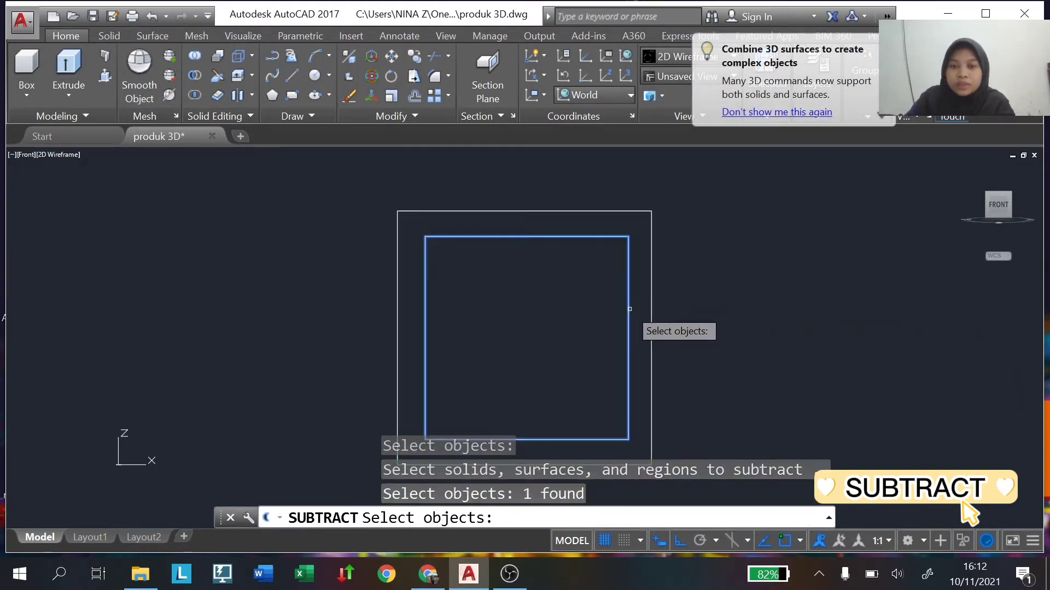
key(Return)
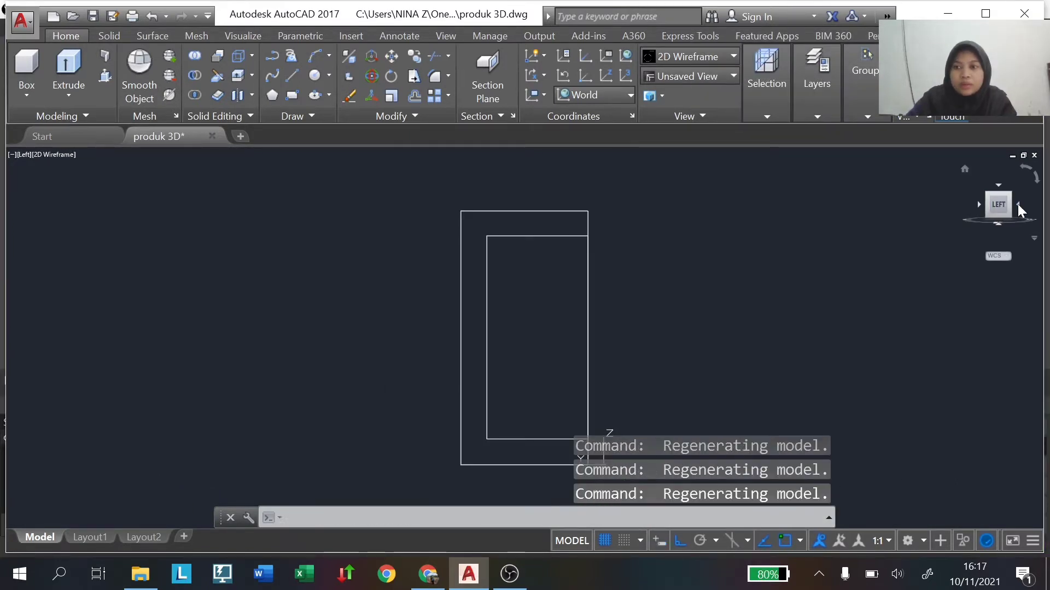
Switch the visual style to Realistic and review the hollow box before returning to Front.
click(1018, 204)
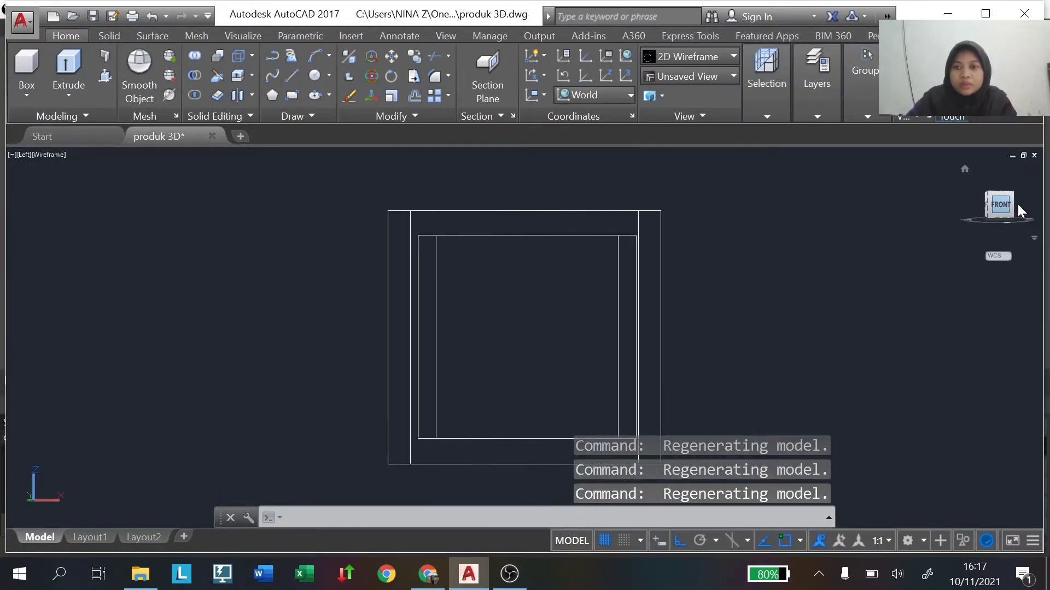
click(68, 155)
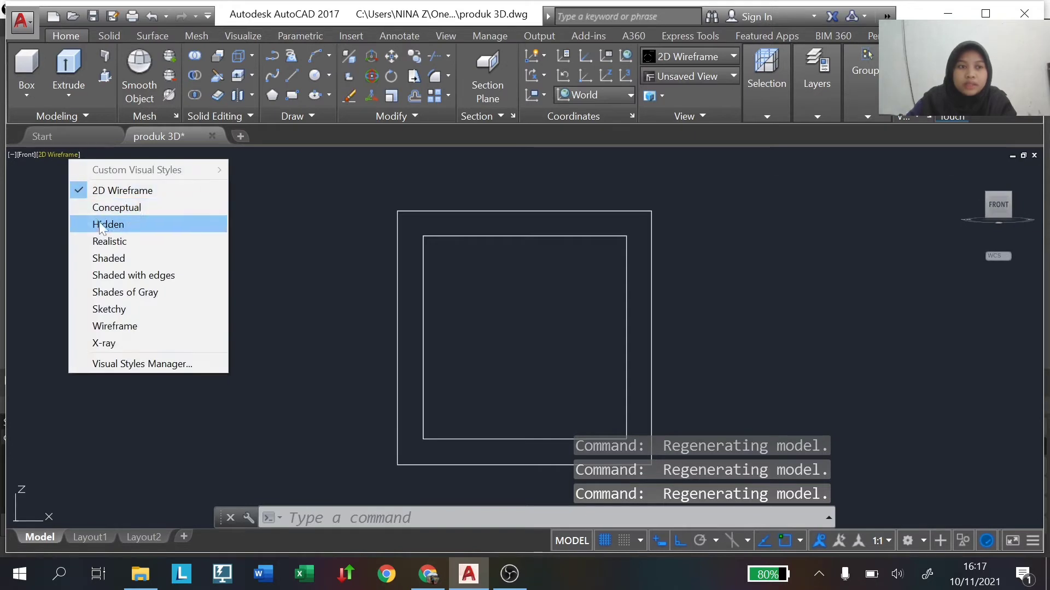
click(124, 239)
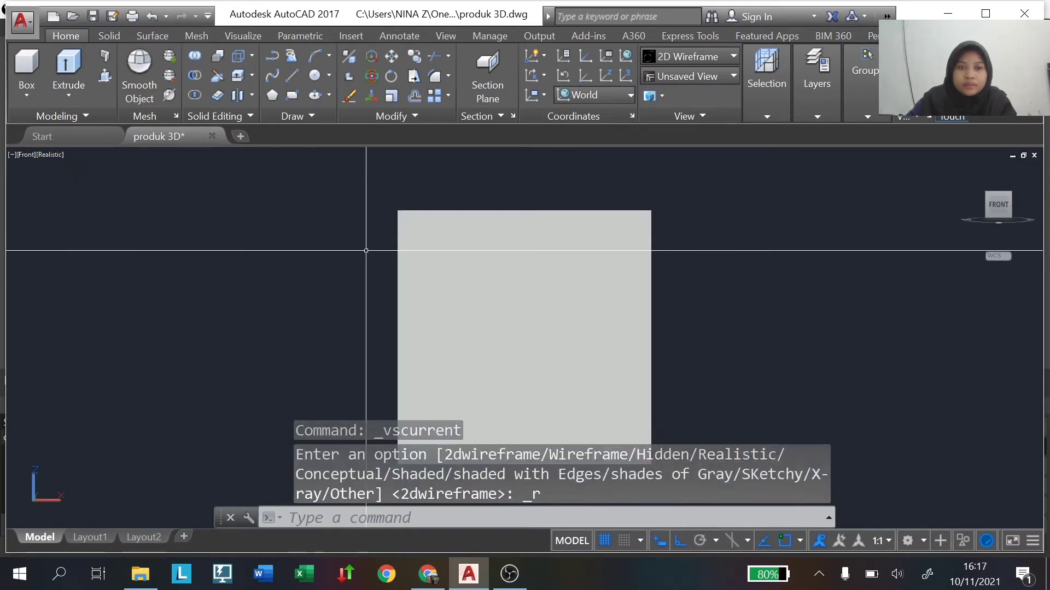
click(1011, 209)
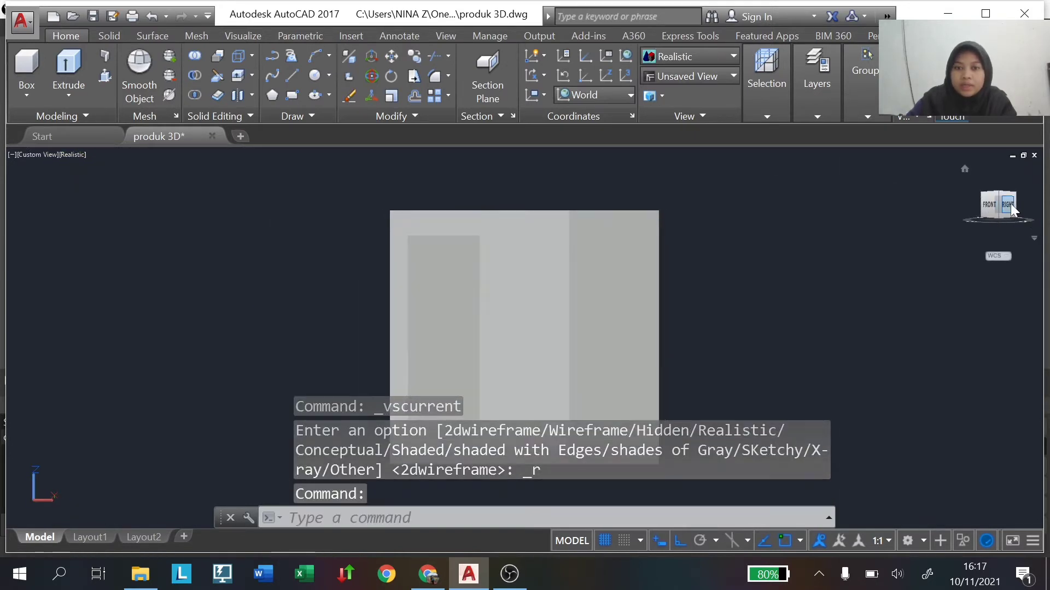
click(978, 208)
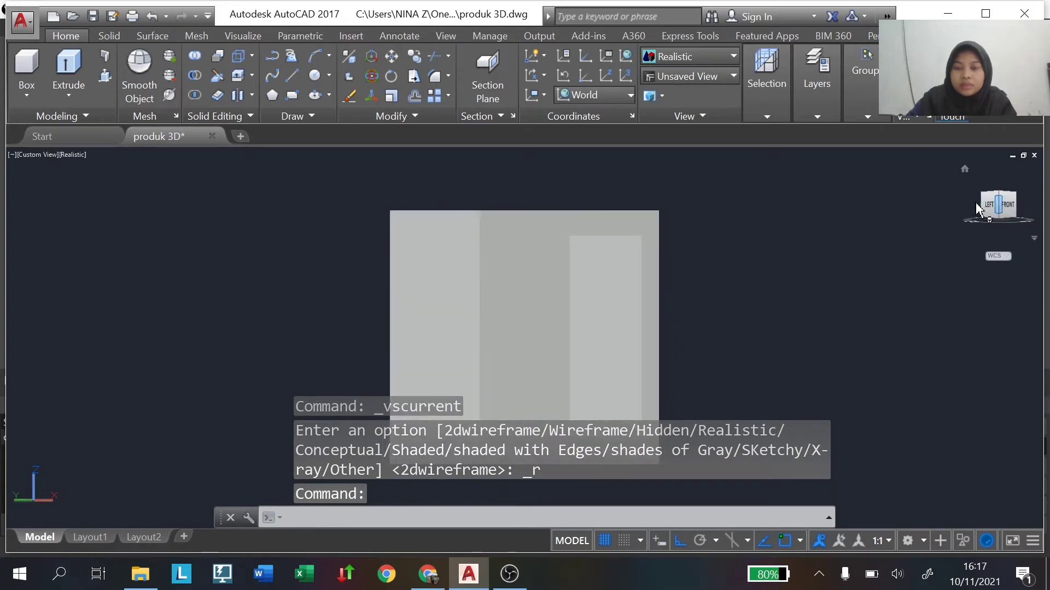
click(1010, 205)
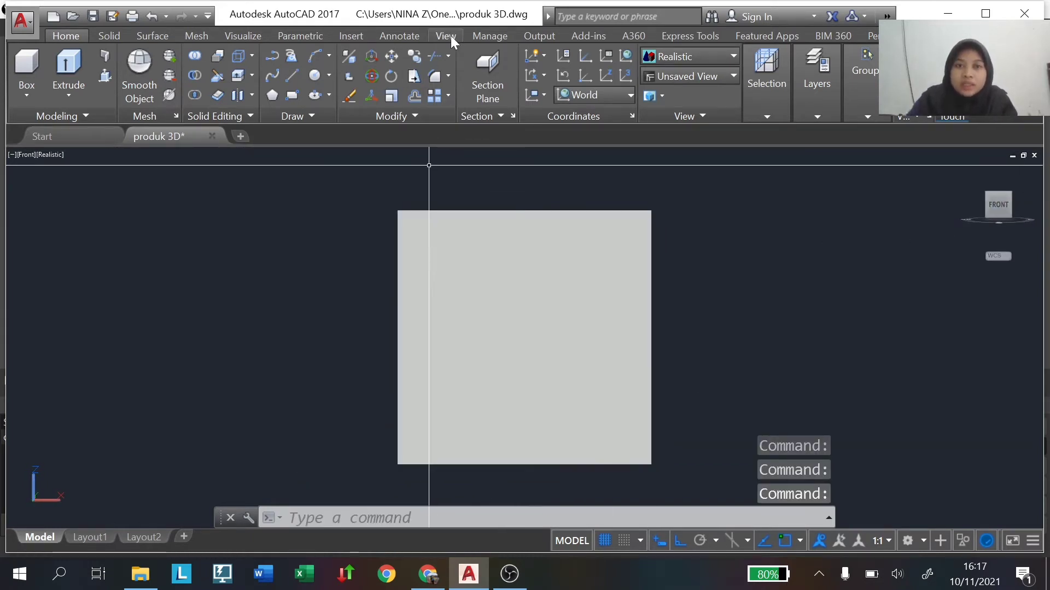
In the Materials Browser's Plastic category, drag PVC - White onto the box.
click(451, 37)
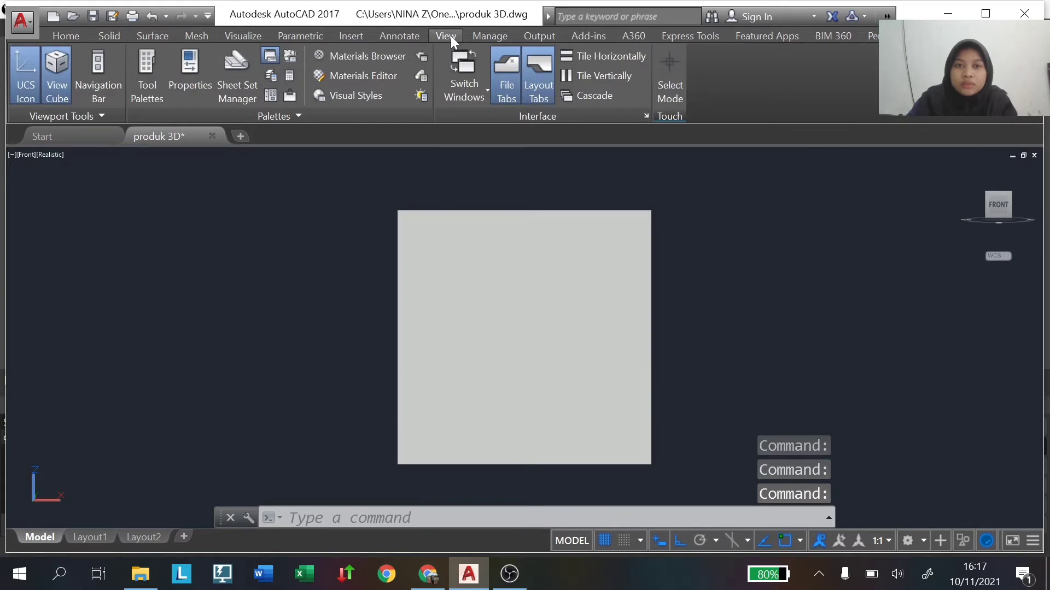
click(377, 54)
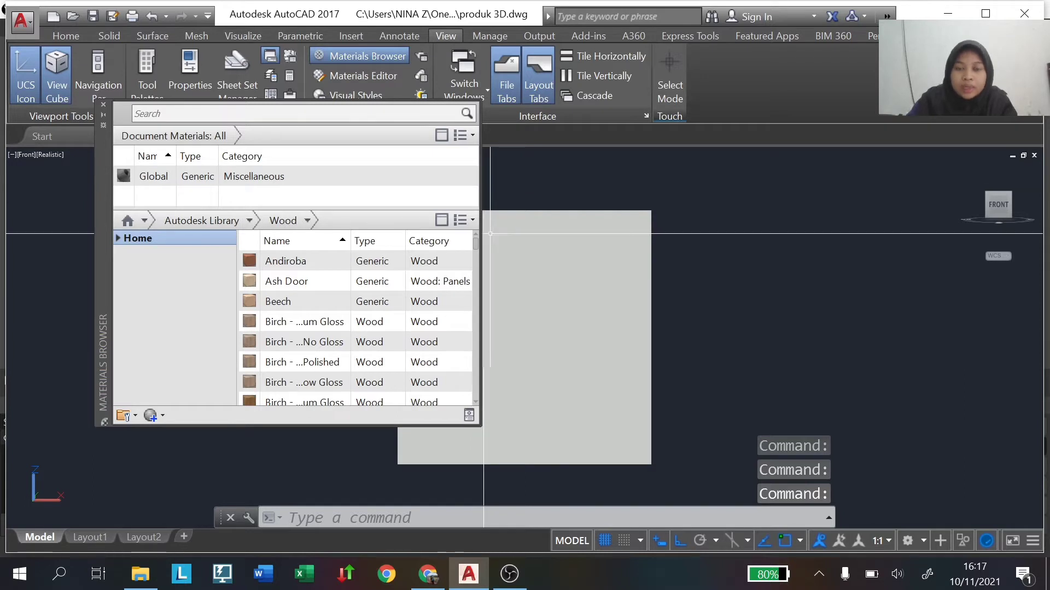
click(249, 221)
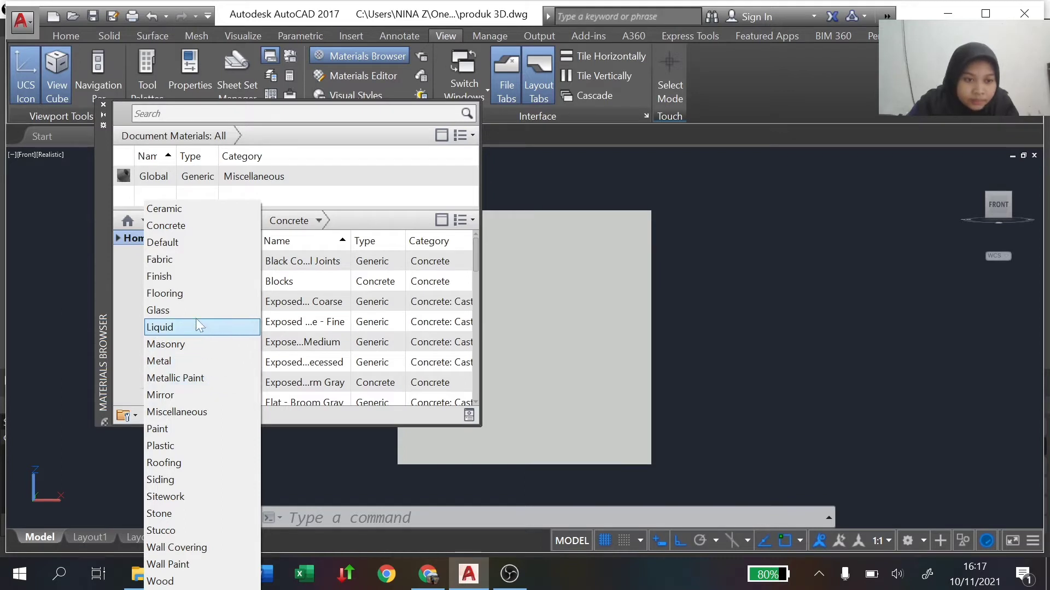
click(175, 443)
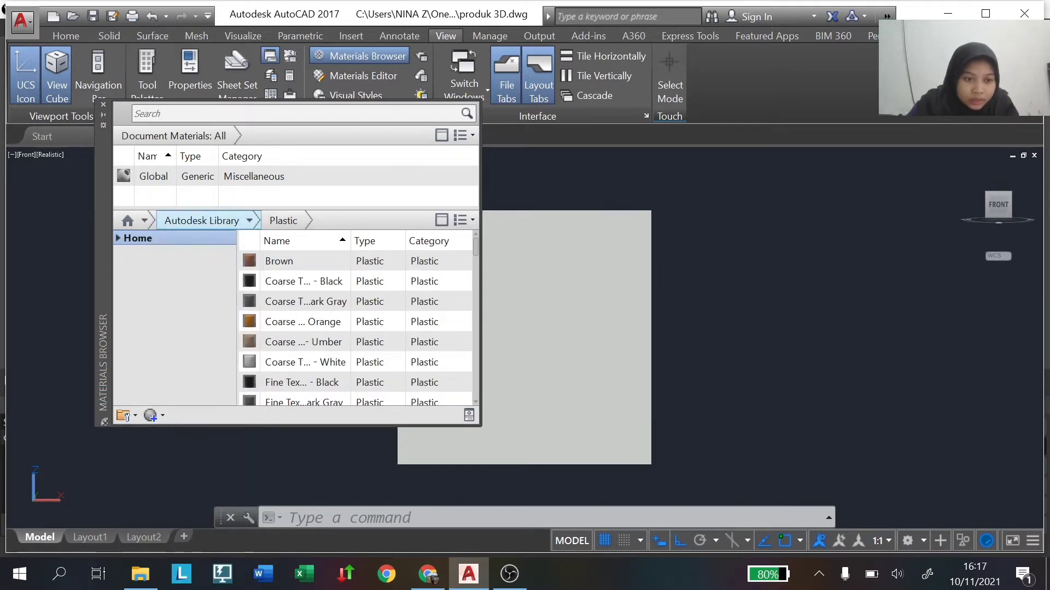
scroll(342, 290, down, 1)
scroll(334, 291, down, 2)
scroll(323, 291, down, 3)
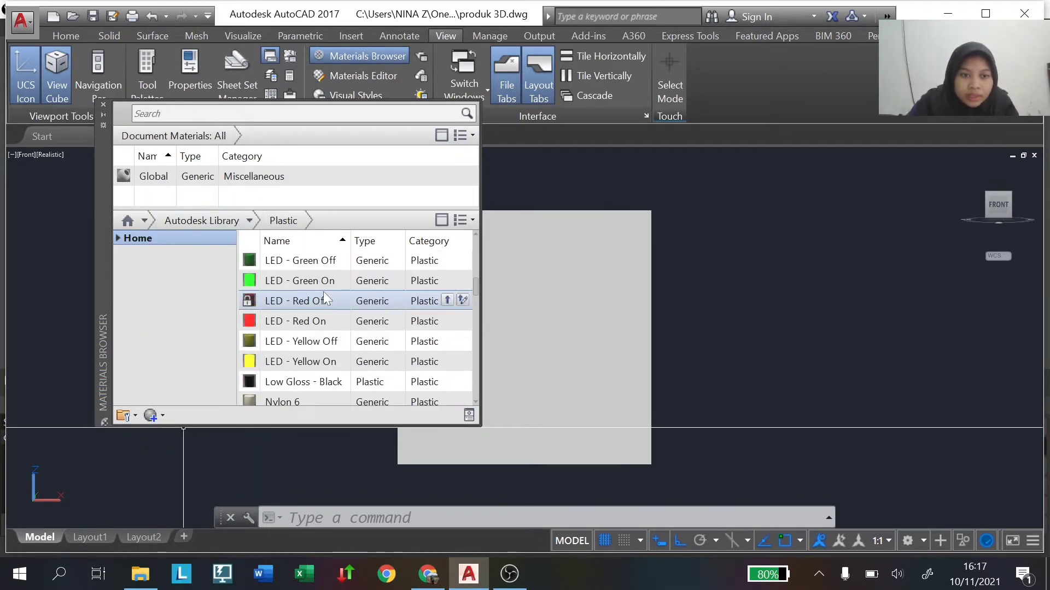
scroll(324, 293, down, 1)
scroll(317, 301, down, 2)
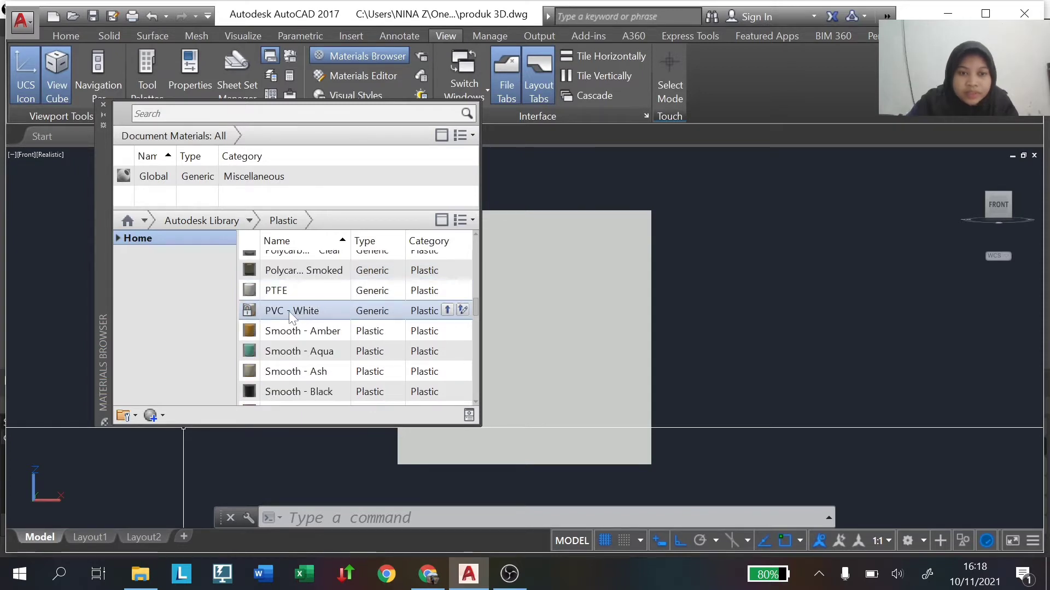
drag(286, 311, 619, 293)
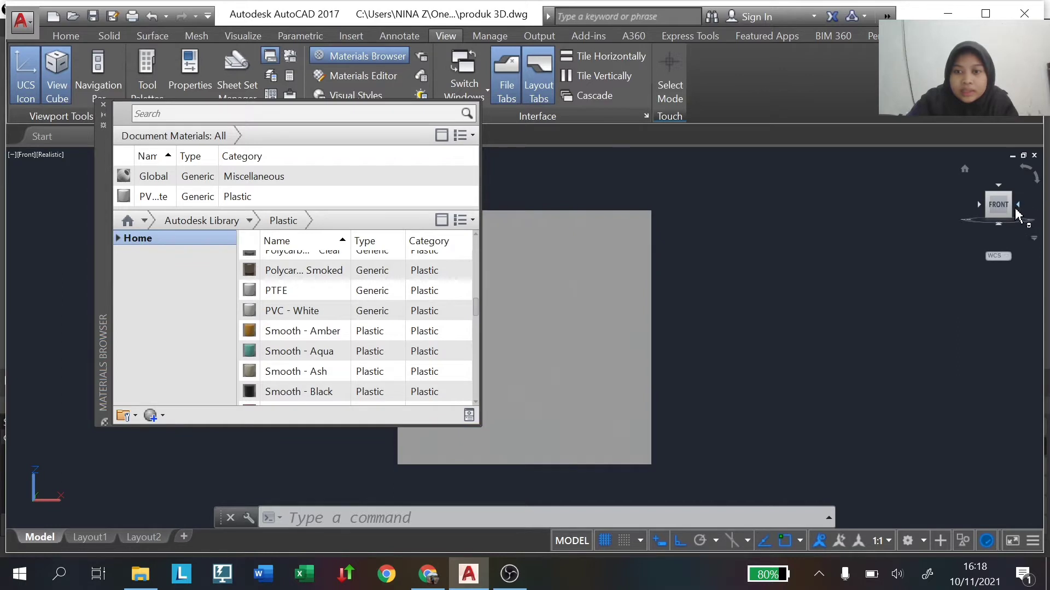
Inspect the white box from back and front, then close the Materials Browser.
click(1017, 206)
click(1018, 206)
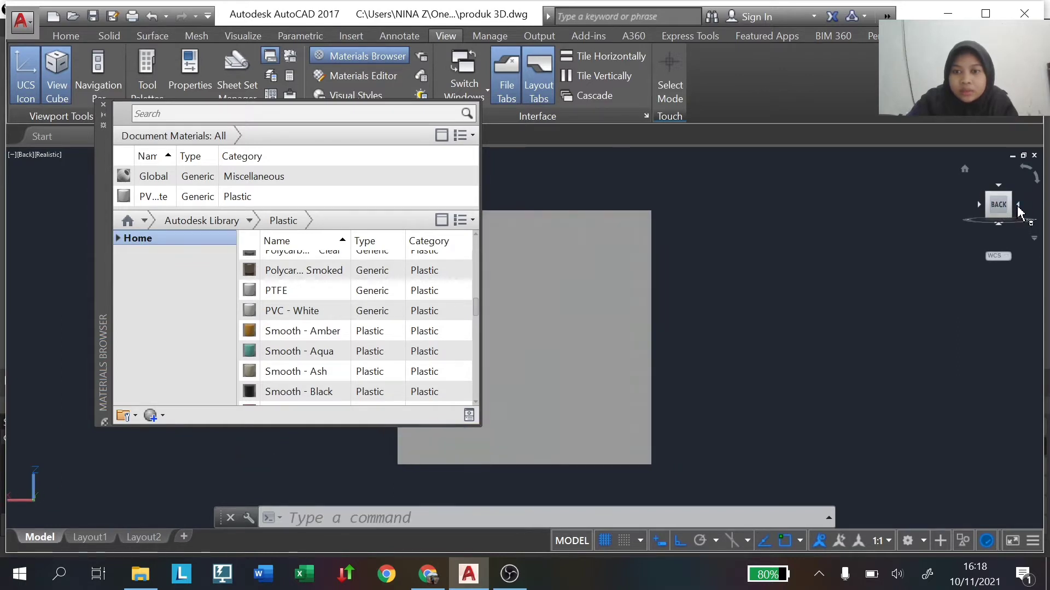
click(1017, 206)
click(1016, 204)
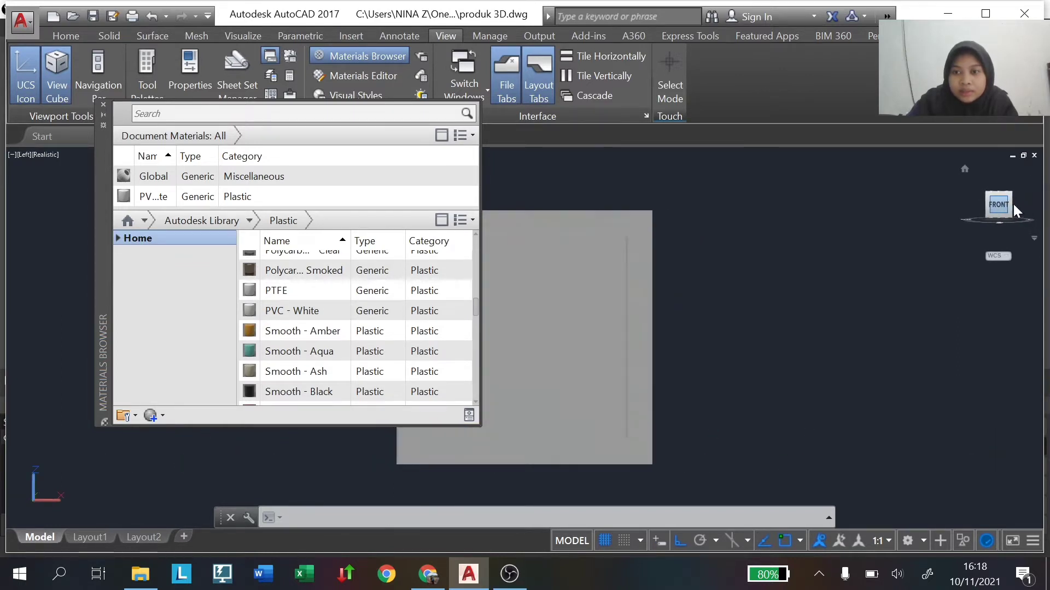
click(103, 105)
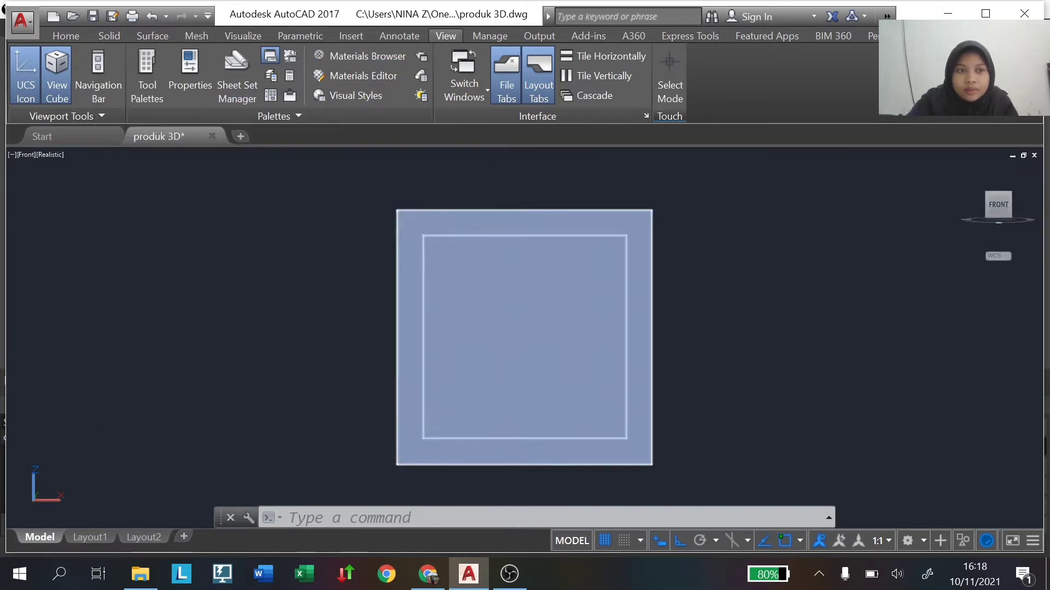
click(1010, 210)
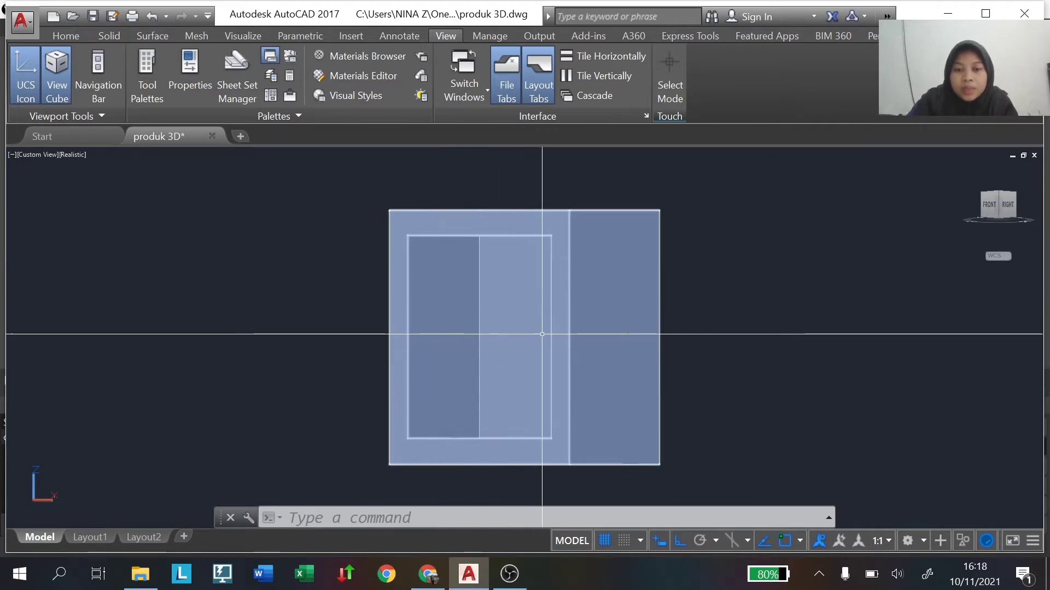
mouse_move(997, 206)
click(991, 206)
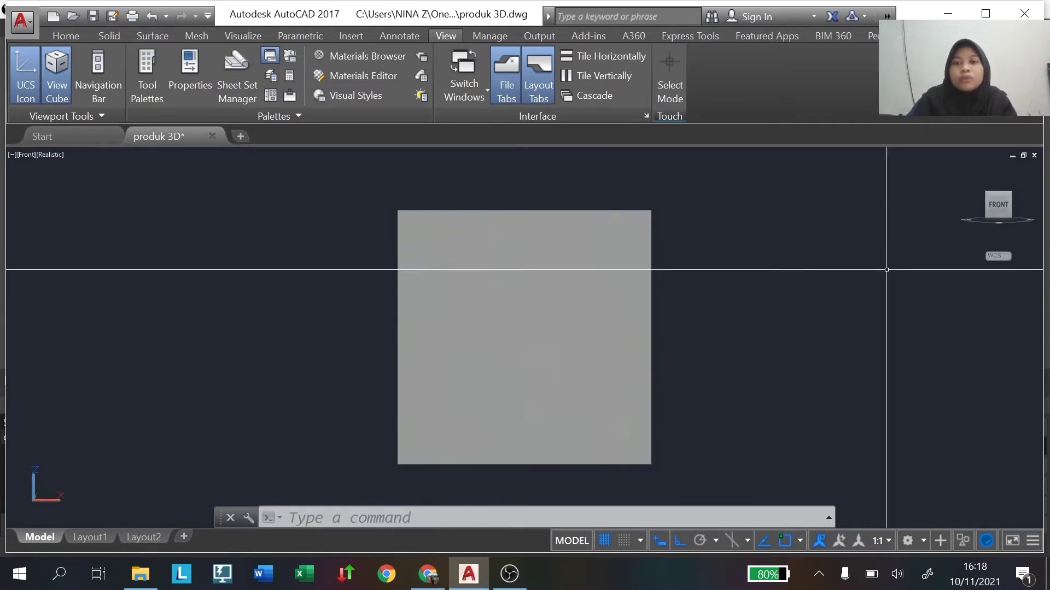
In 2D Wireframe, draw a rectangle over the inner box's front opening.
click(55, 154)
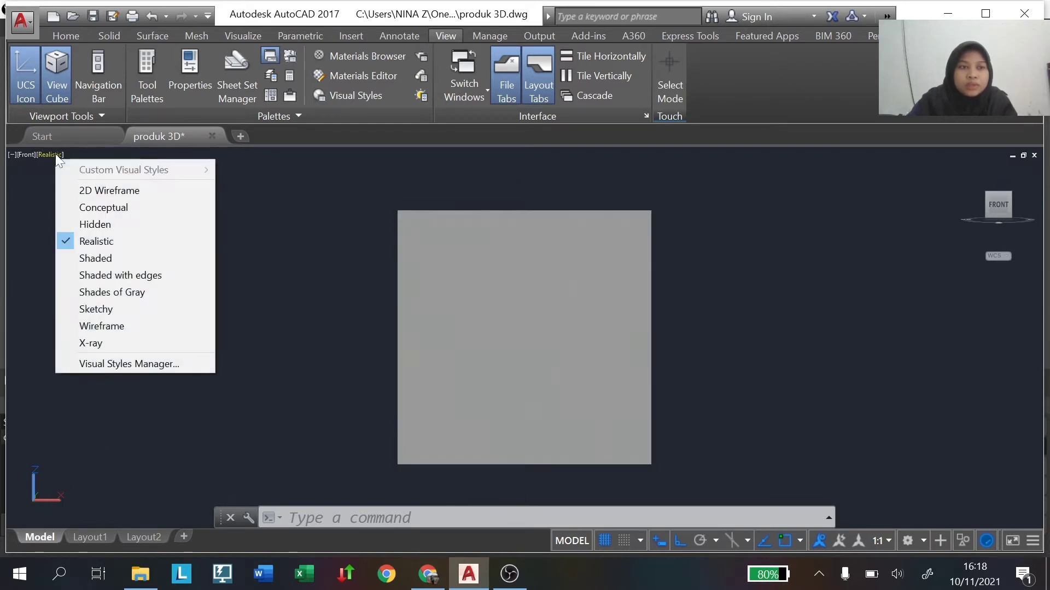
click(91, 186)
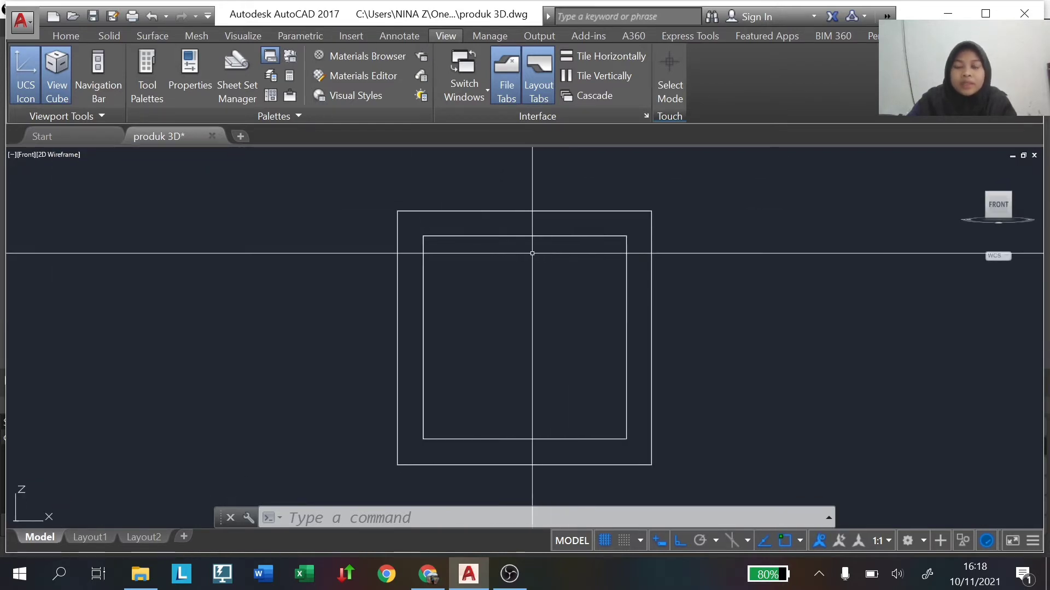
click(75, 39)
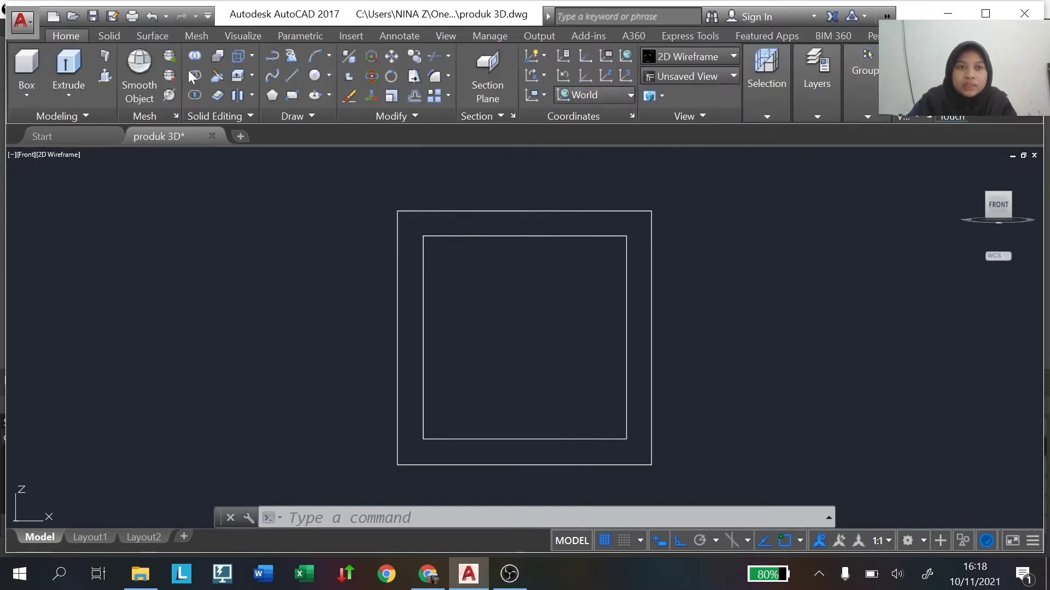
click(293, 98)
click(421, 232)
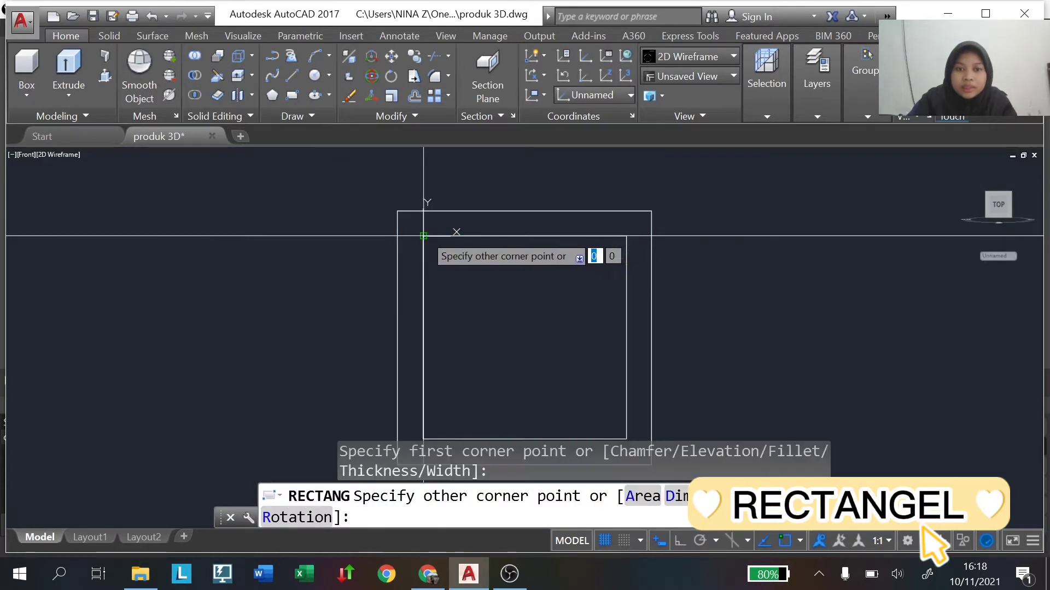
middle_drag(569, 363, 555, 312)
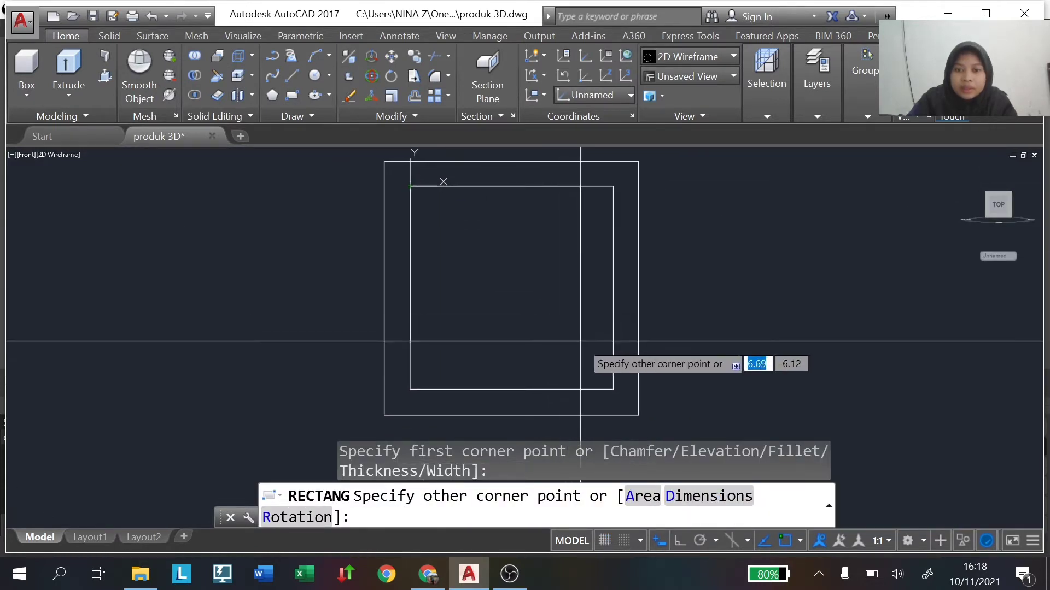
click(615, 389)
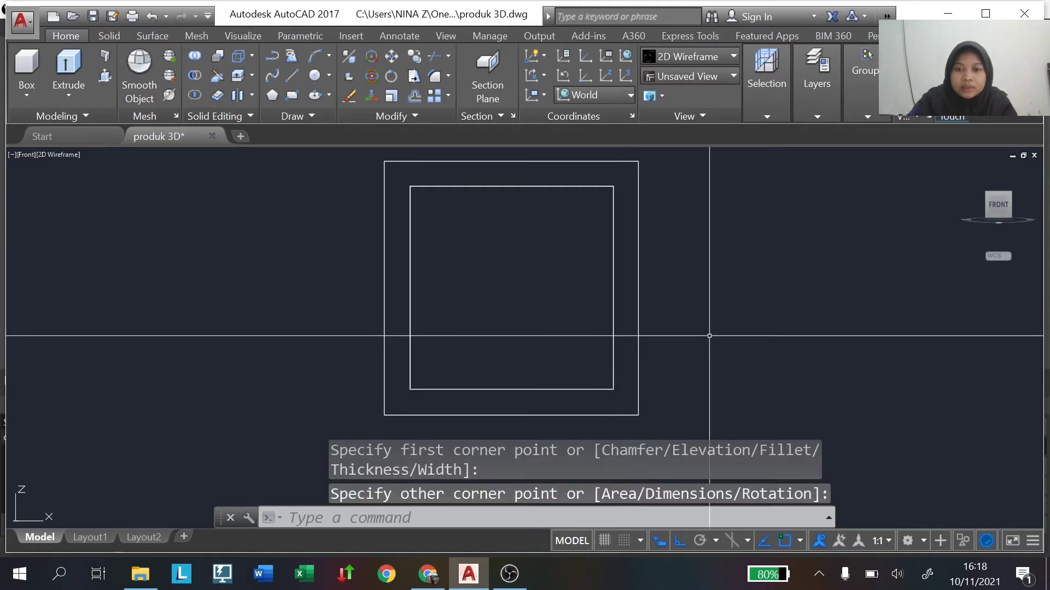
Extrude the rectangle 0.1 into a thin front panel with Ortho on.
click(614, 245)
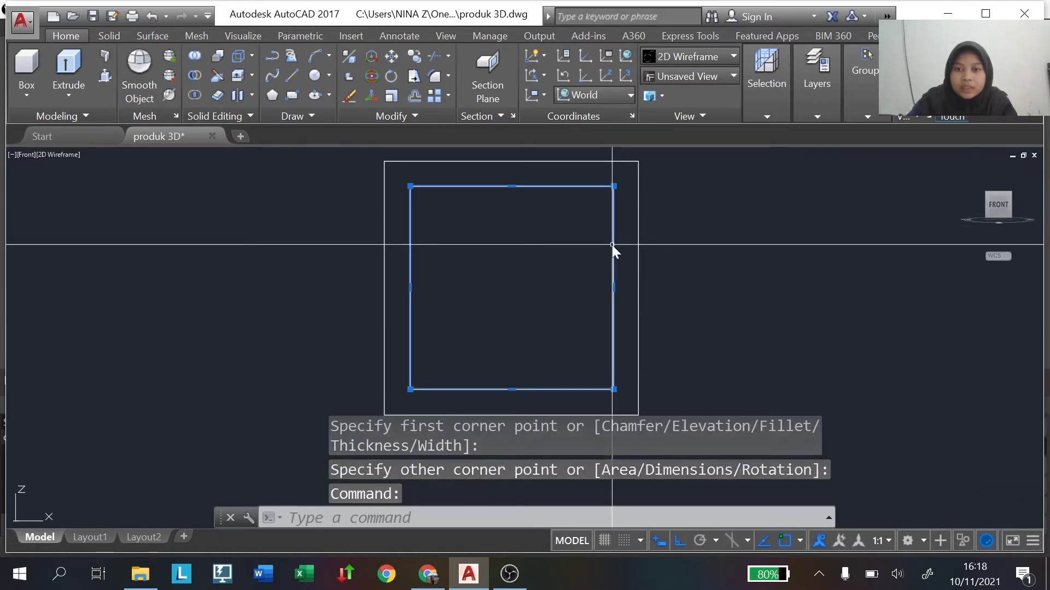
click(64, 71)
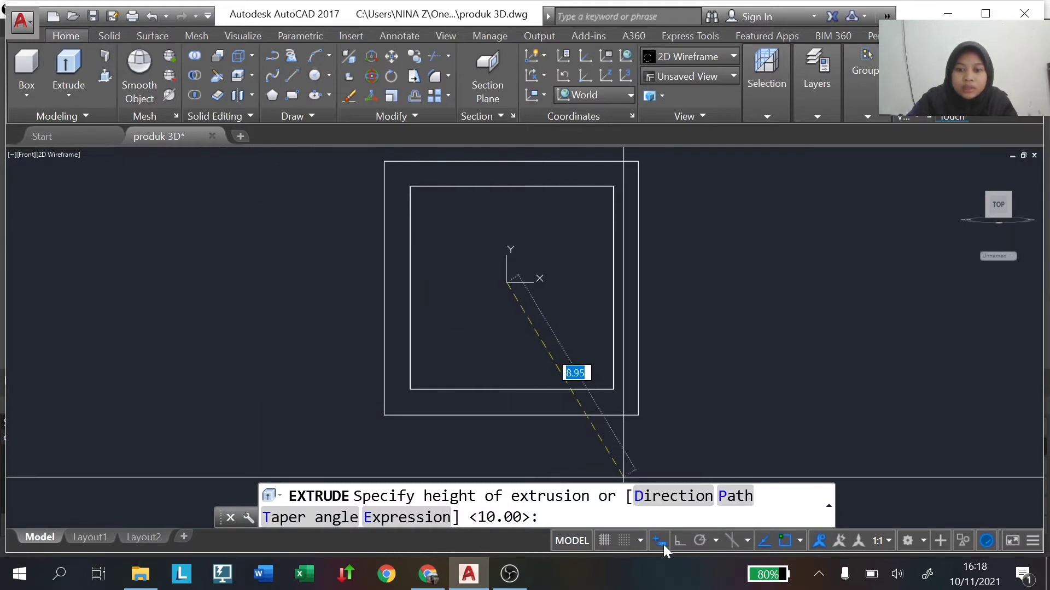
click(662, 543)
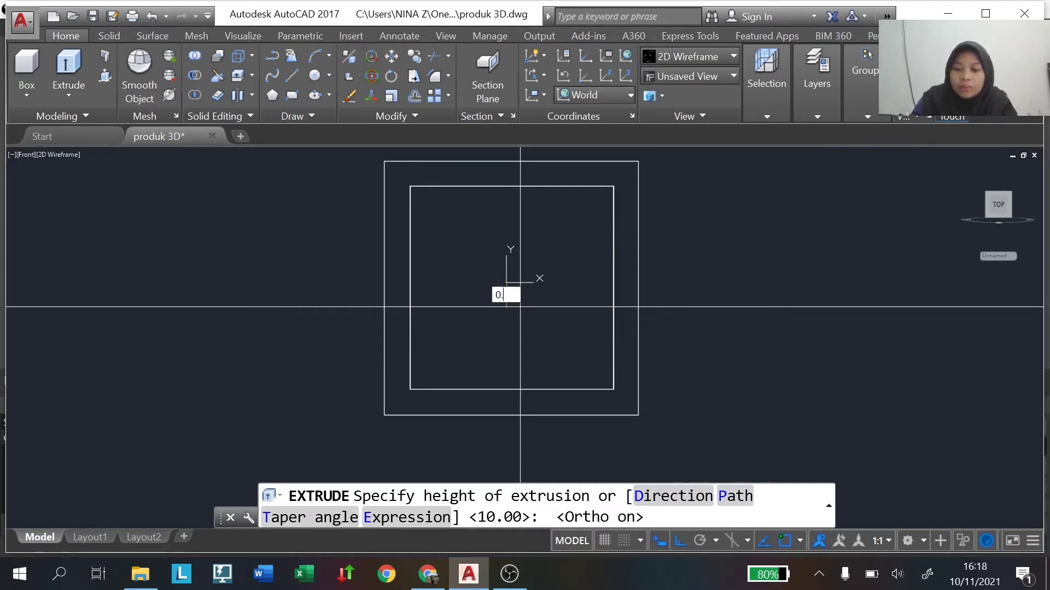
text(0.1)
key(Return)
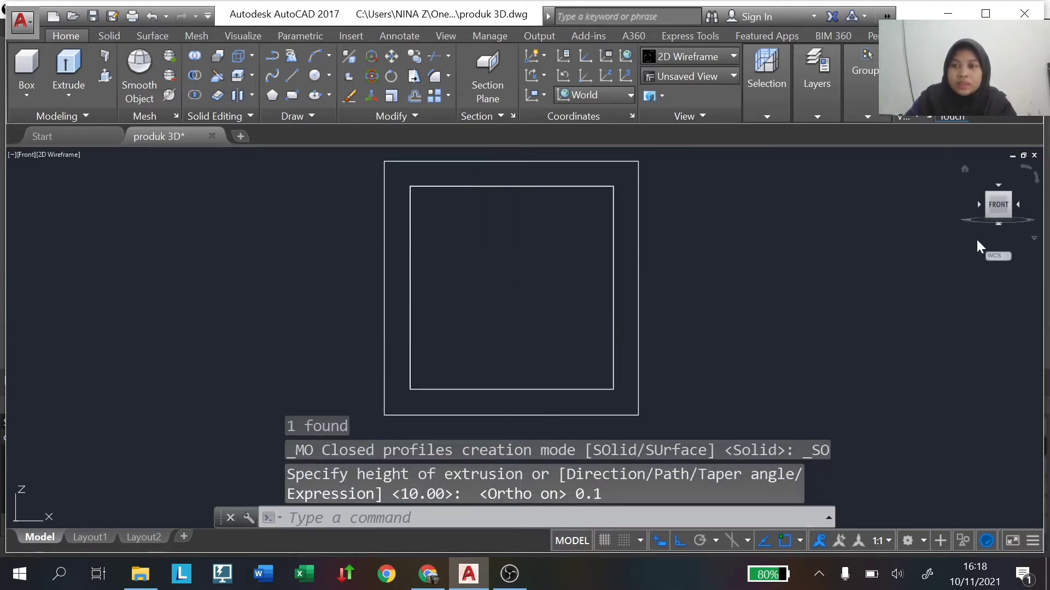
View the panel from the Right in Realistic style, then return to Front.
click(1021, 211)
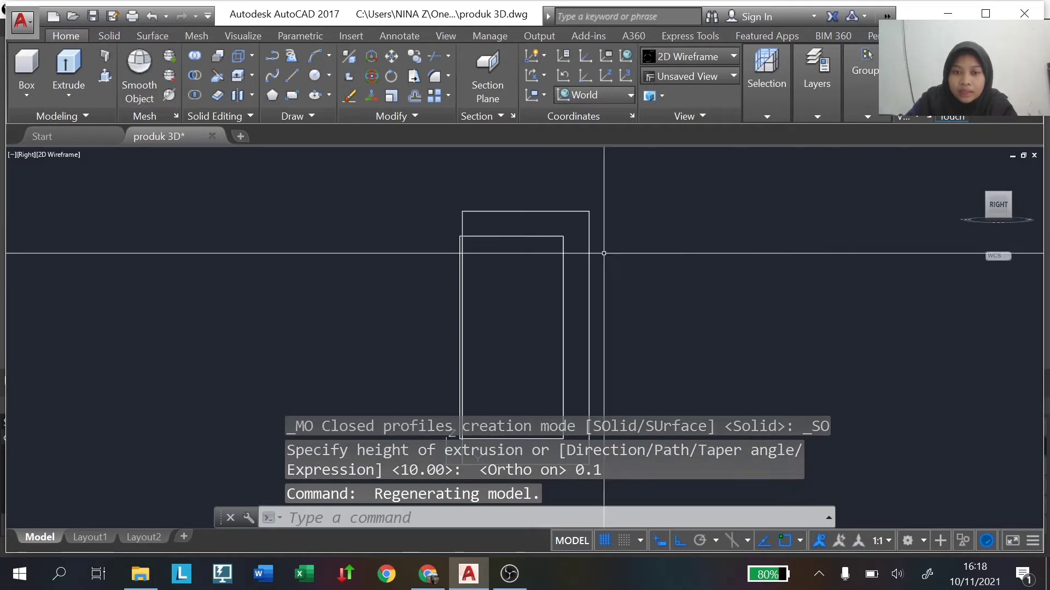
click(58, 154)
click(109, 238)
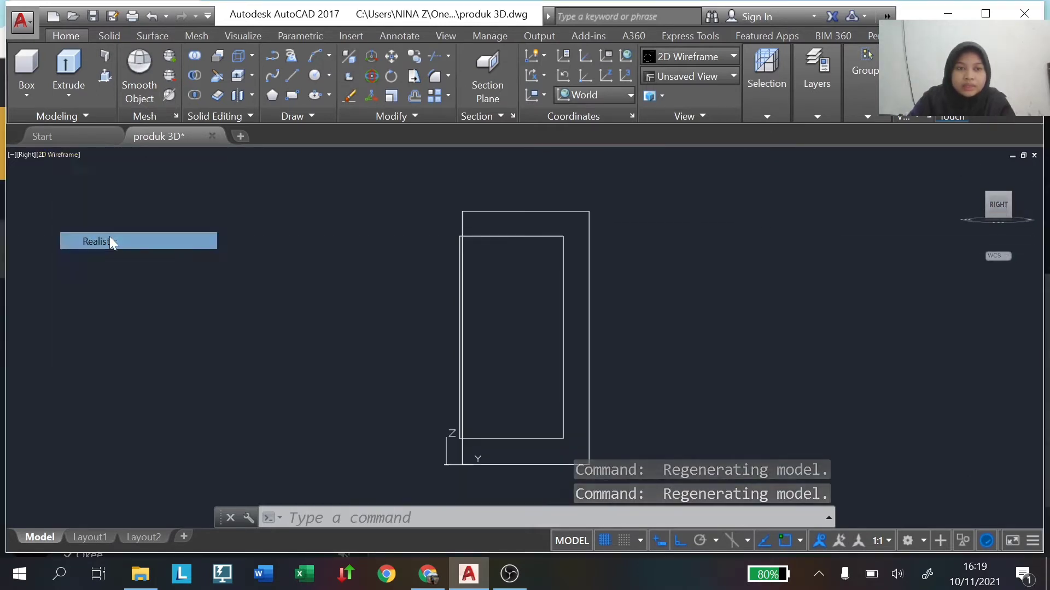
click(979, 205)
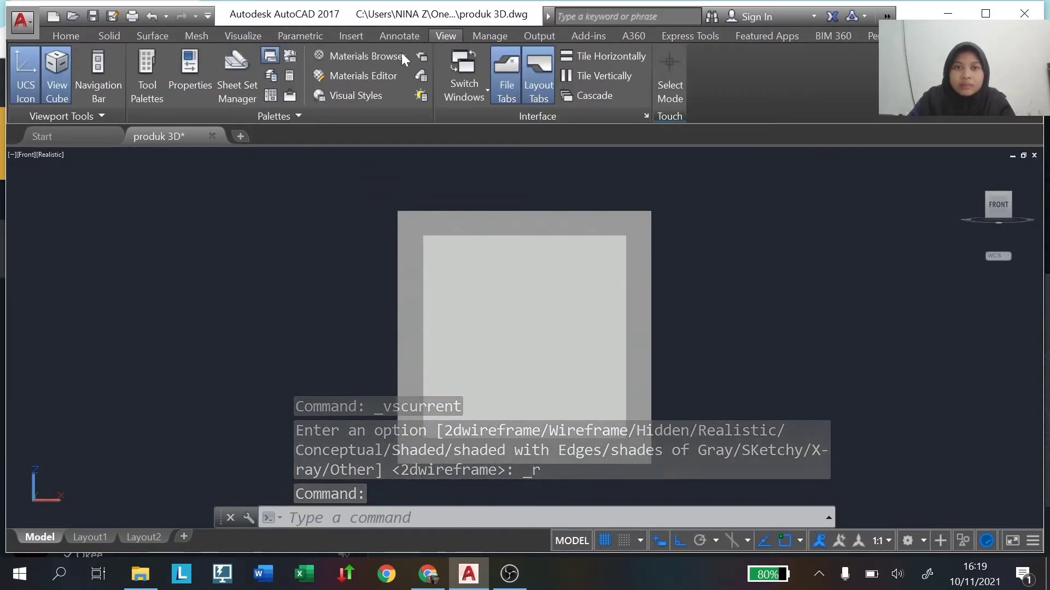
Apply the Clear material from the Glass category to the inner front panel.
click(369, 56)
click(249, 220)
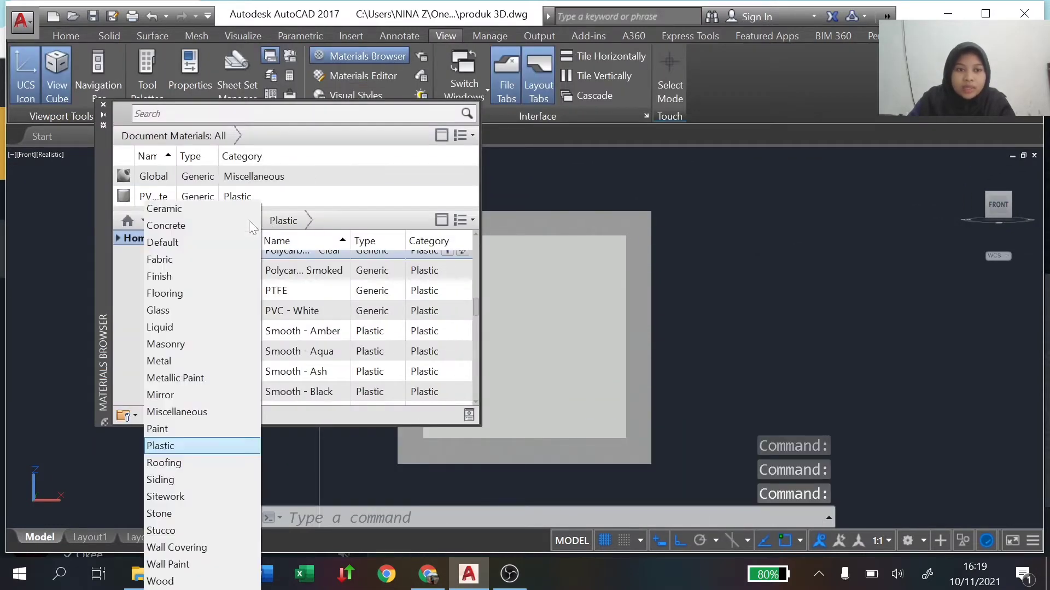
click(198, 309)
mouse_move(295, 302)
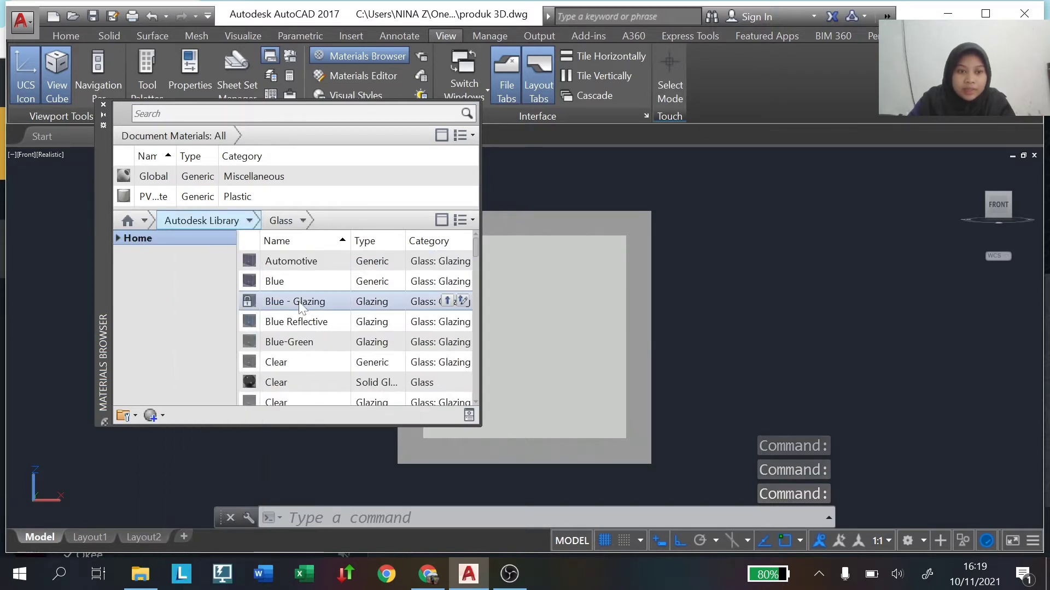
drag(310, 362, 526, 330)
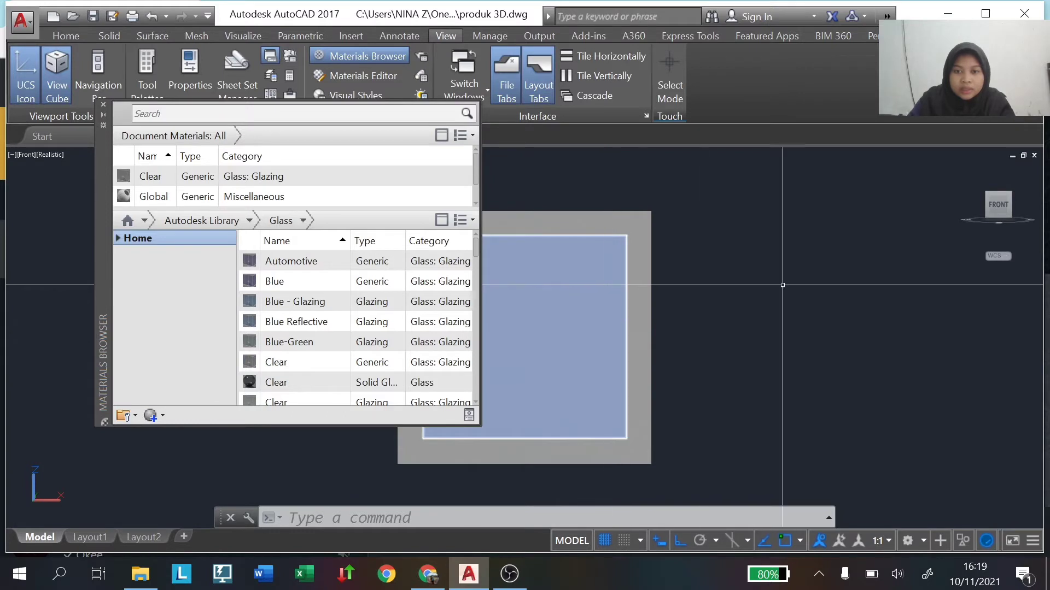
click(977, 206)
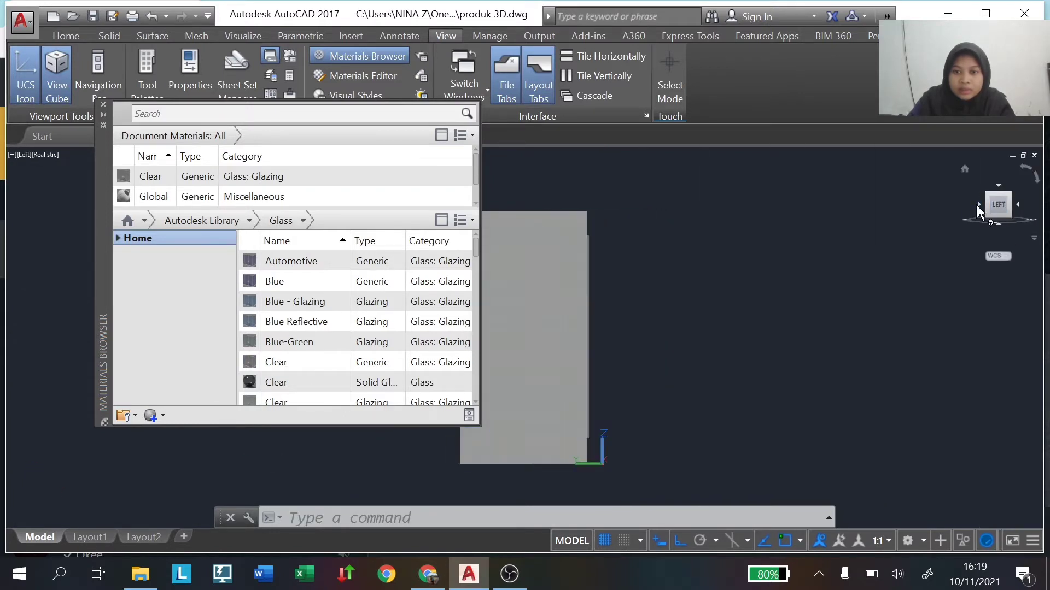
click(1012, 212)
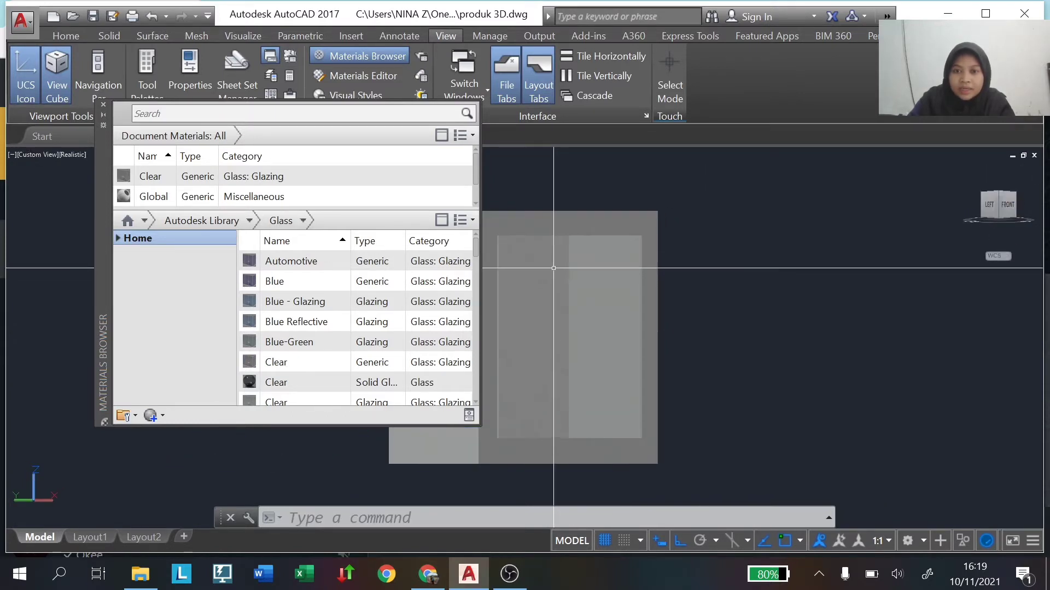
mouse_move(246, 176)
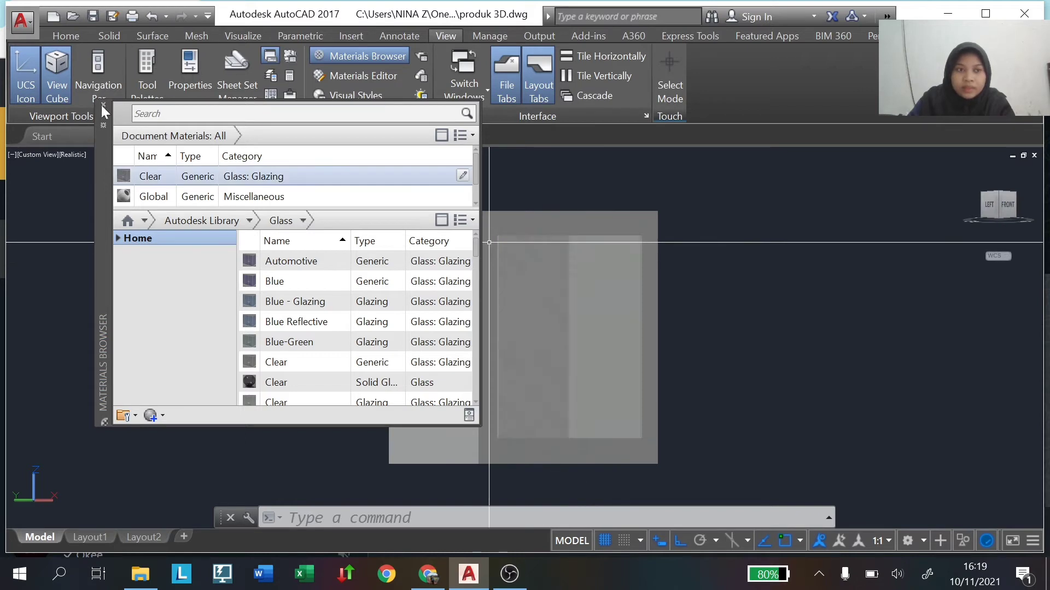
click(103, 106)
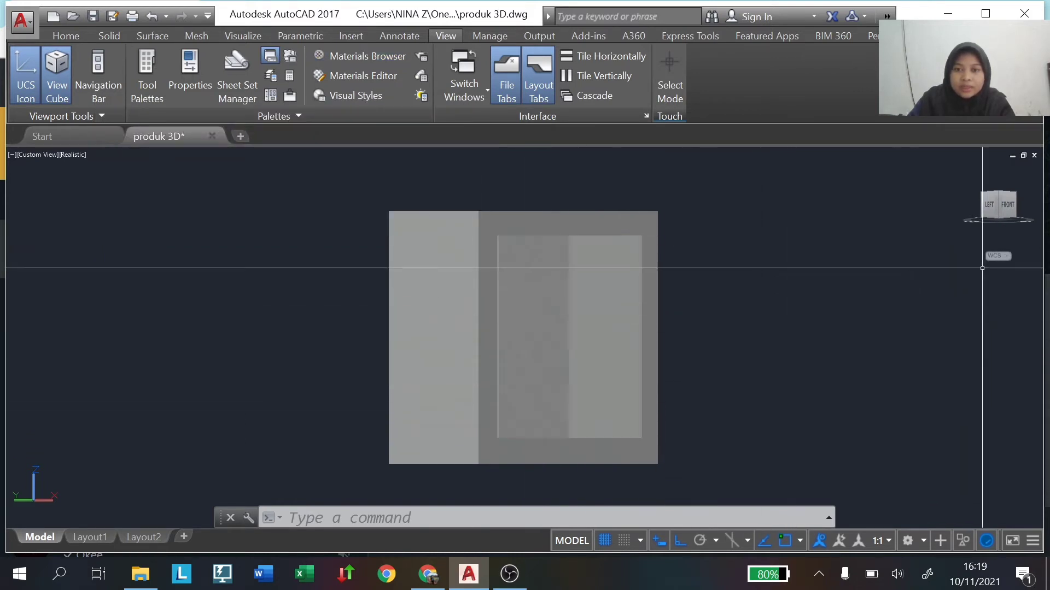
click(1009, 207)
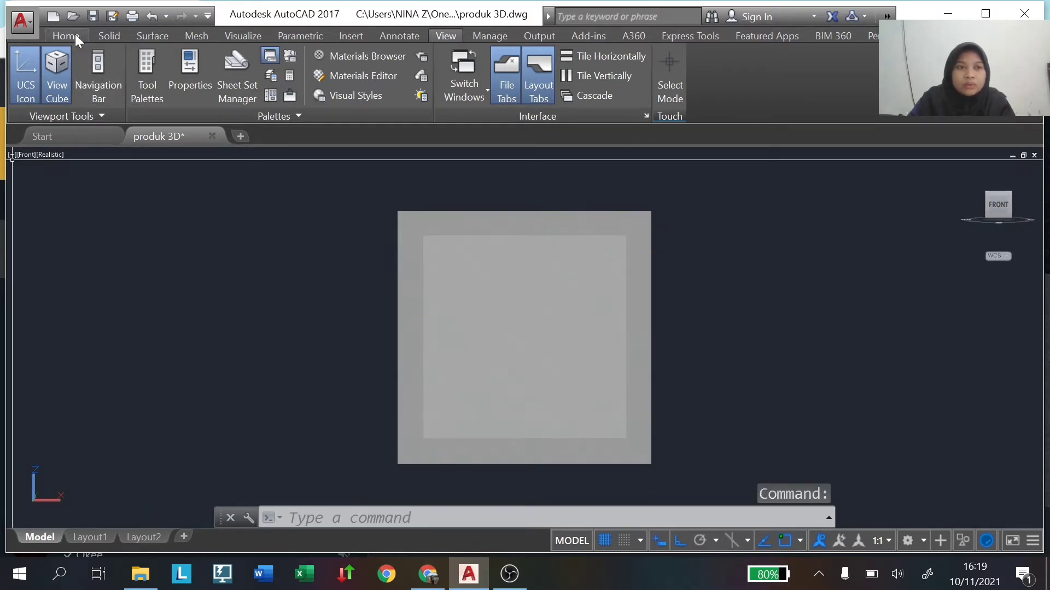
Switch the visual style to 2D Wireframe before drawing on the panel.
click(76, 35)
click(293, 80)
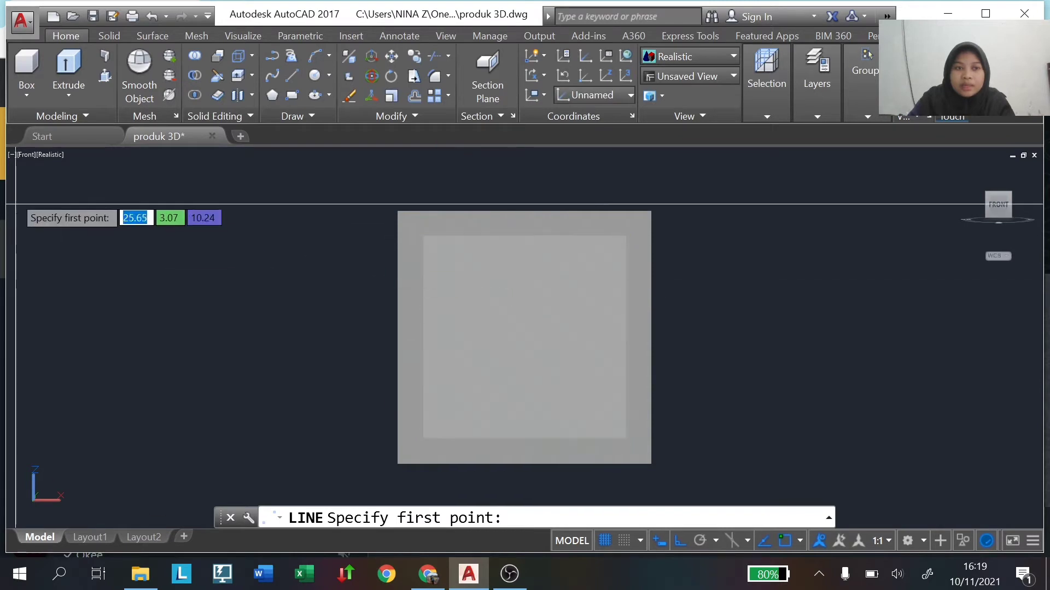
click(48, 157)
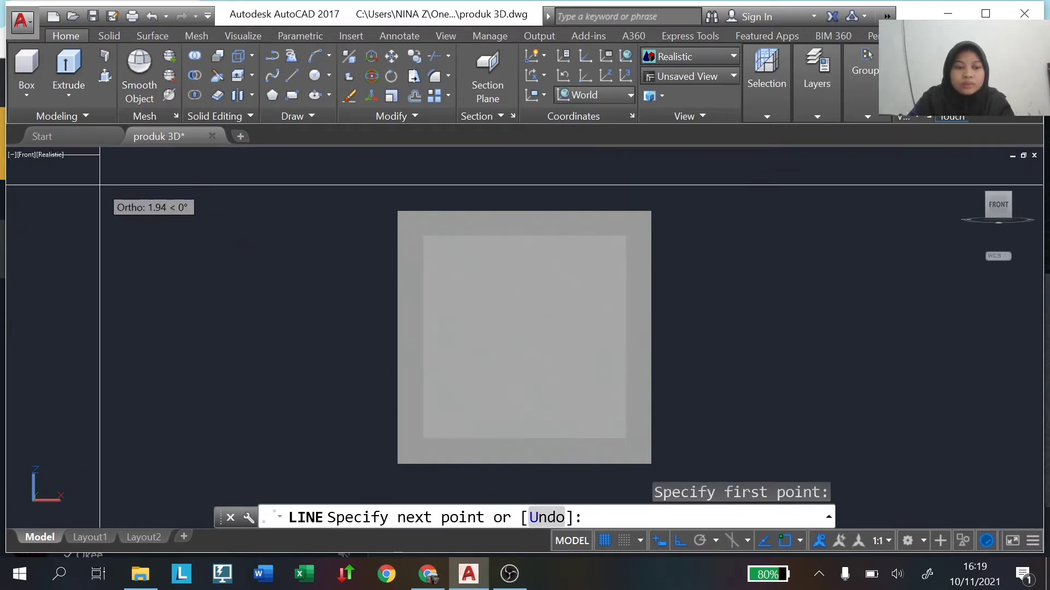
key(Escape)
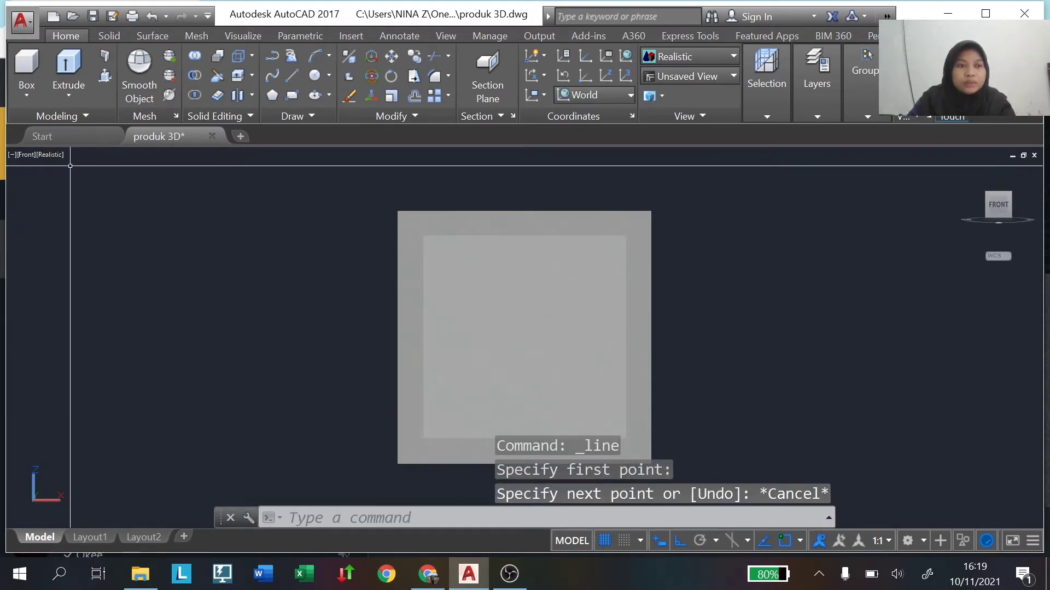
click(48, 155)
click(102, 188)
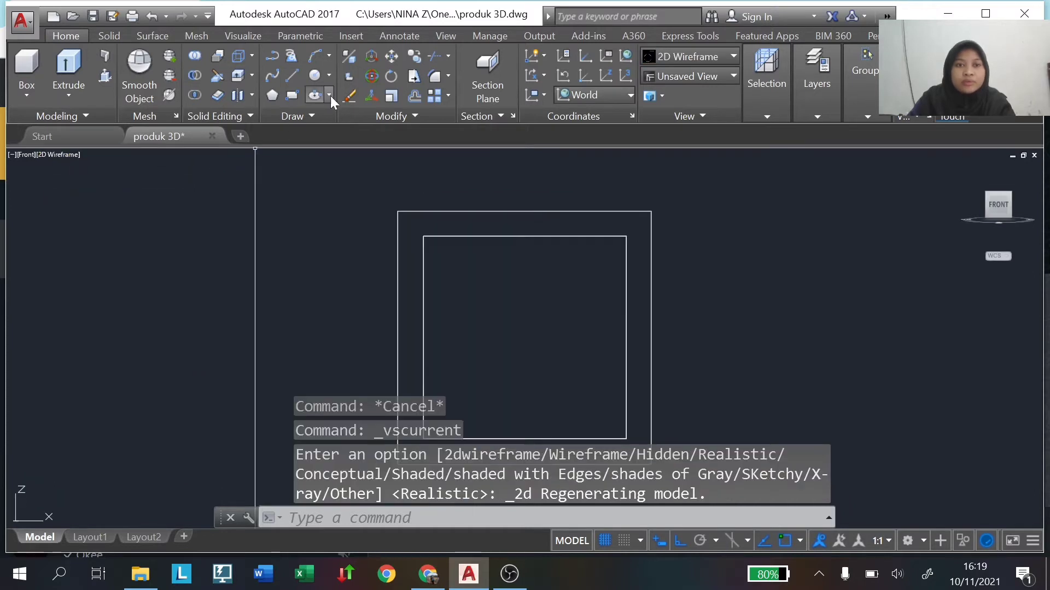
Draw a plus-sign outline of 12 ortho lines, each 1 unit long, on the panel.
click(293, 83)
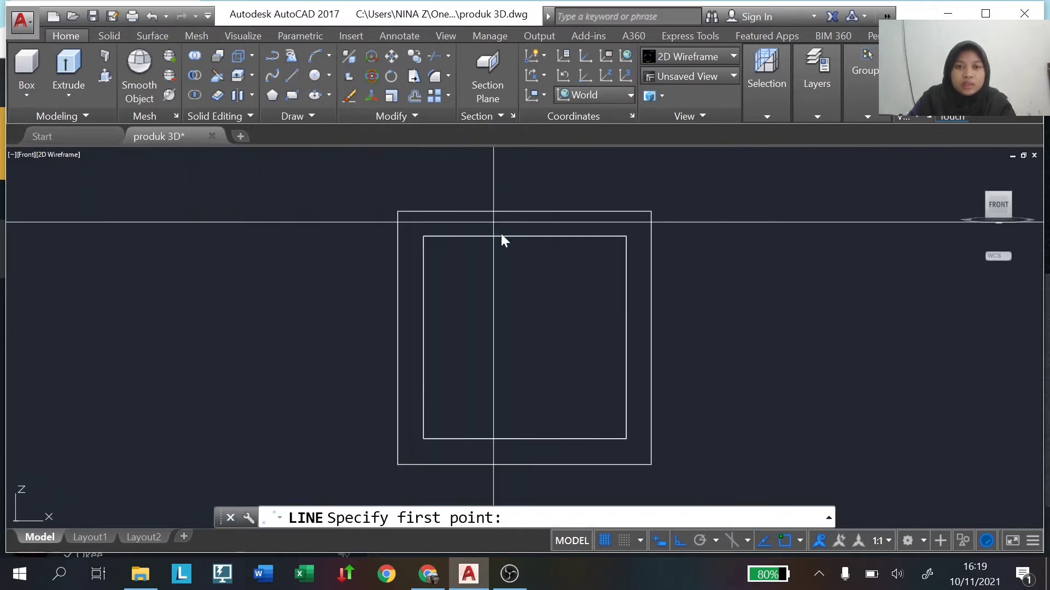
click(494, 296)
text(1)
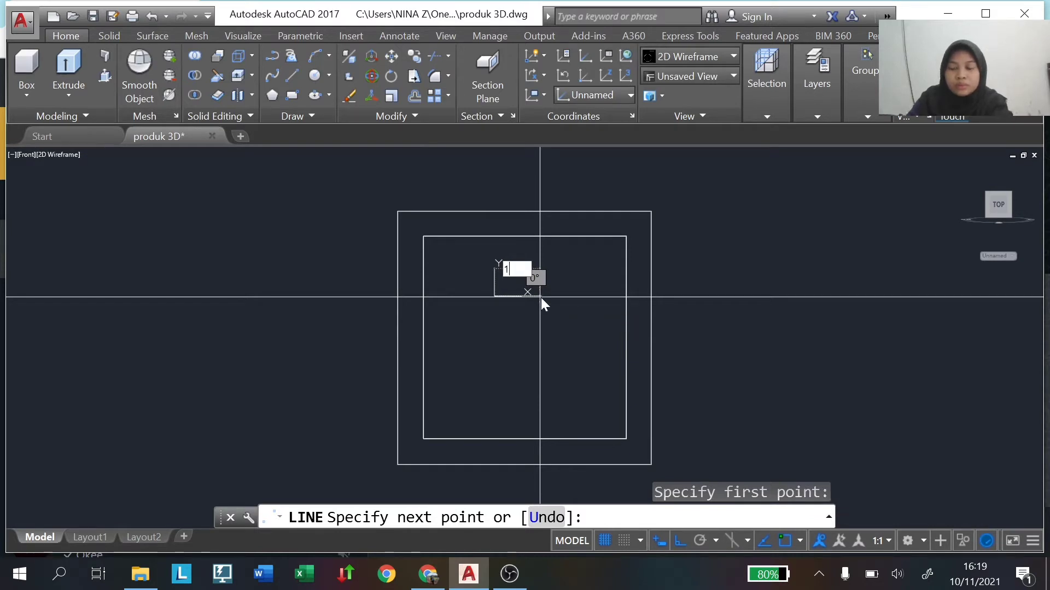
key(Return)
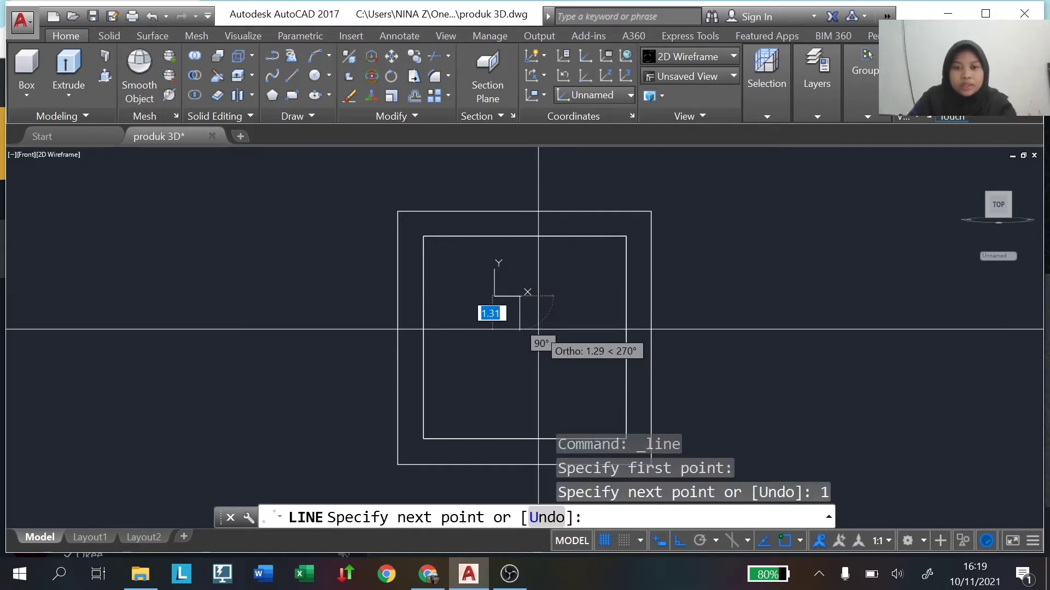
text(1)
key(Return)
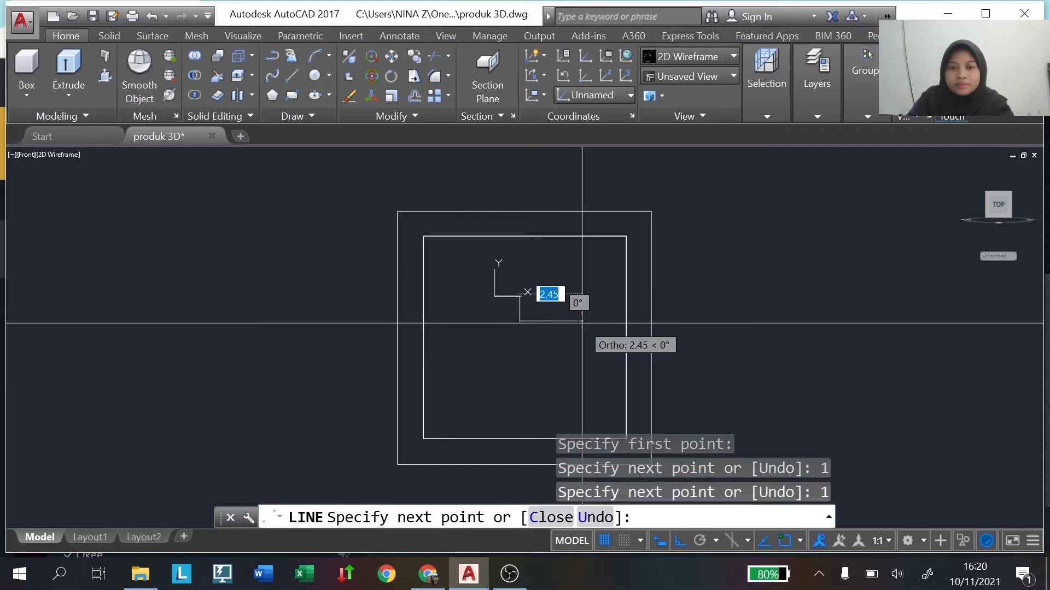
text(1)
key(Return)
text(1)
key(Return)
key(1)
key(Return)
key(1)
key(Return)
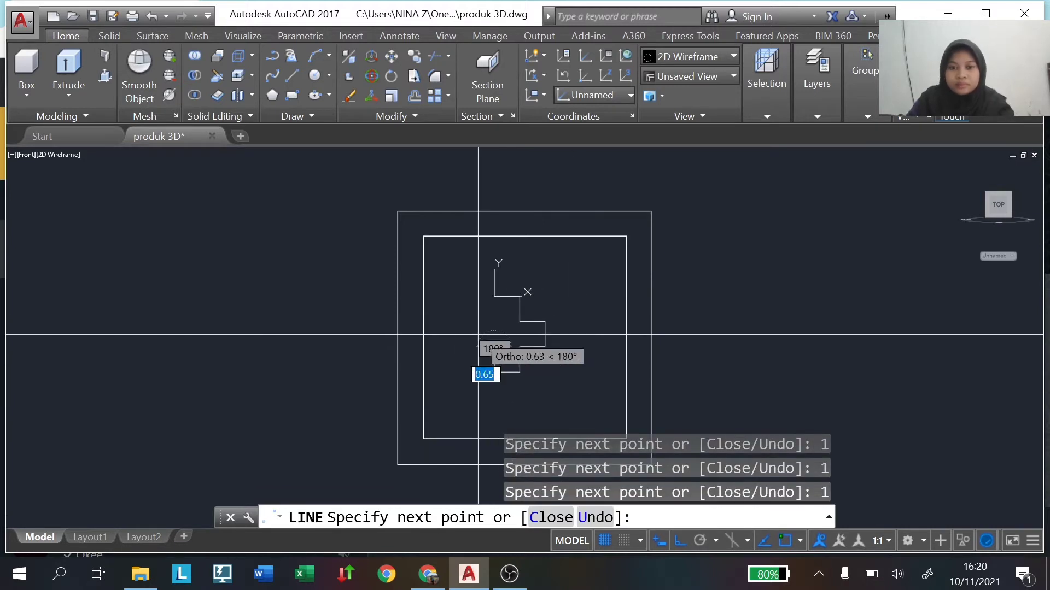
key(1)
key(Return)
key(1)
key(Return)
key(1)
key(Return)
key(Escape)
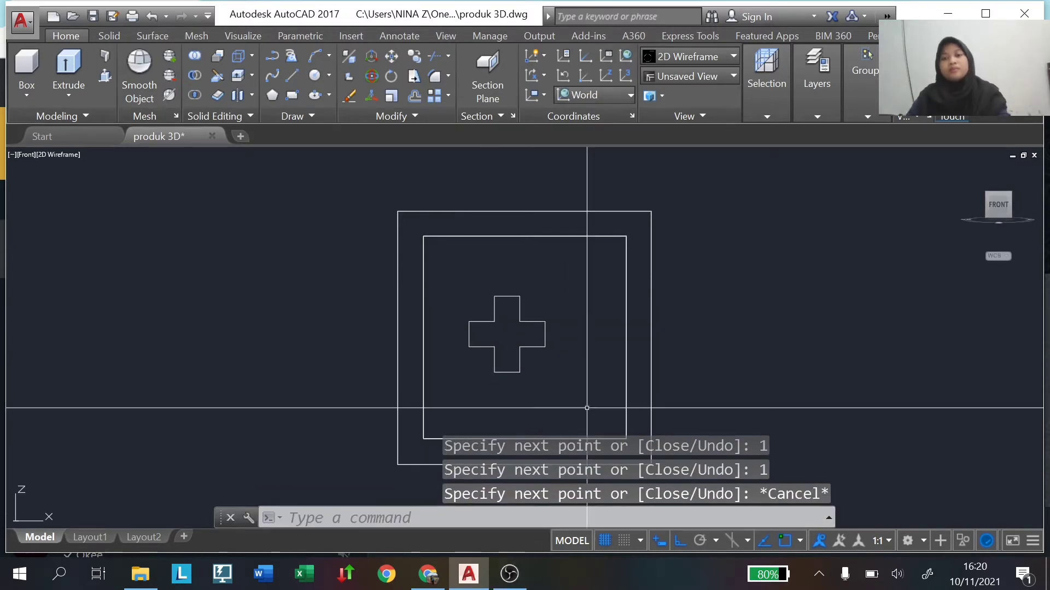
Window-select the cross lines and JOIN them into one polyline.
click(459, 280)
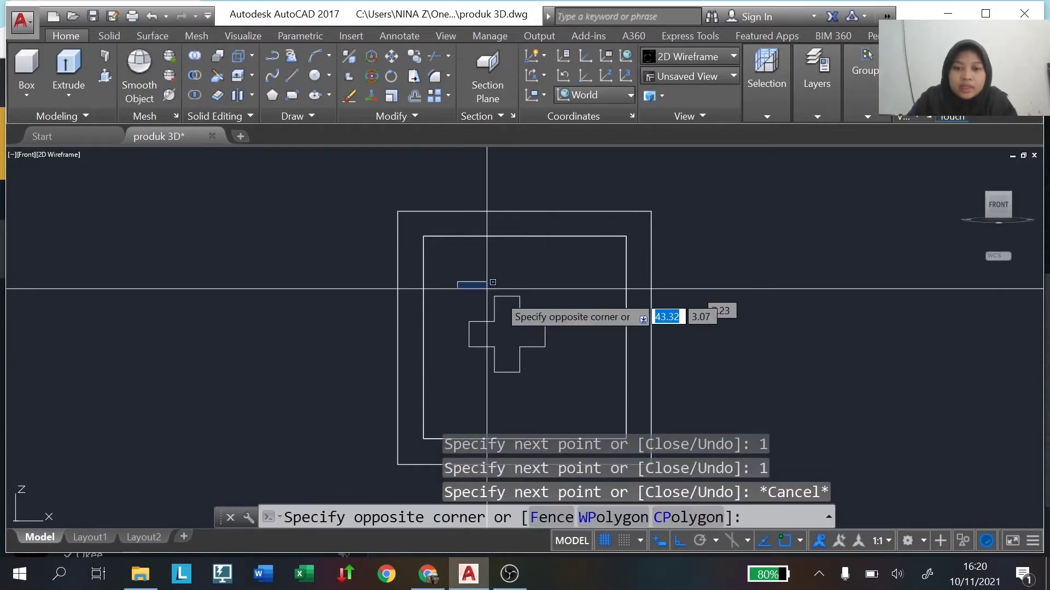
click(553, 376)
text(J)
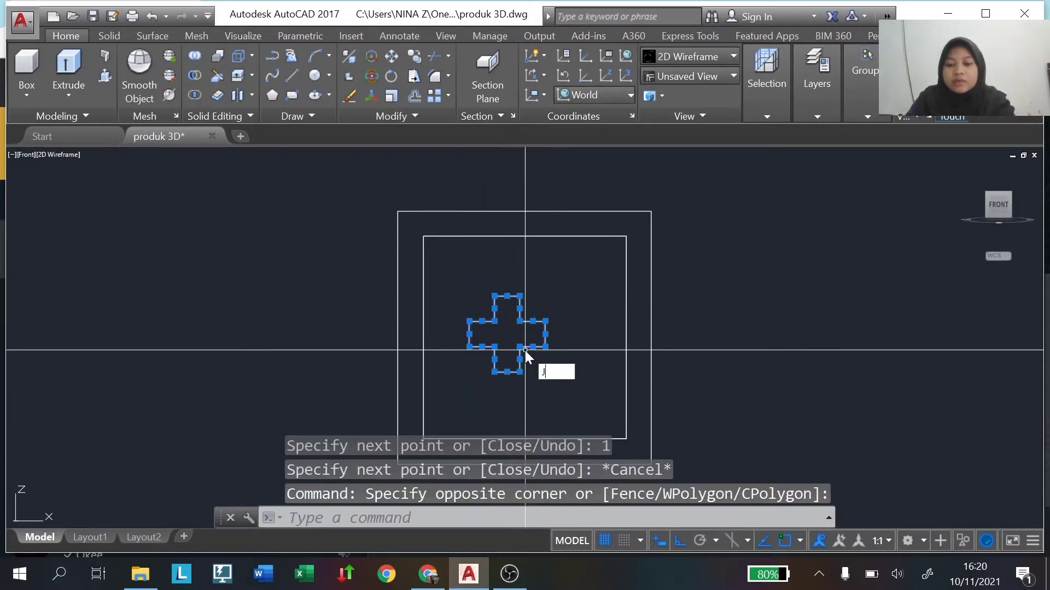
text(OIN)
click(584, 388)
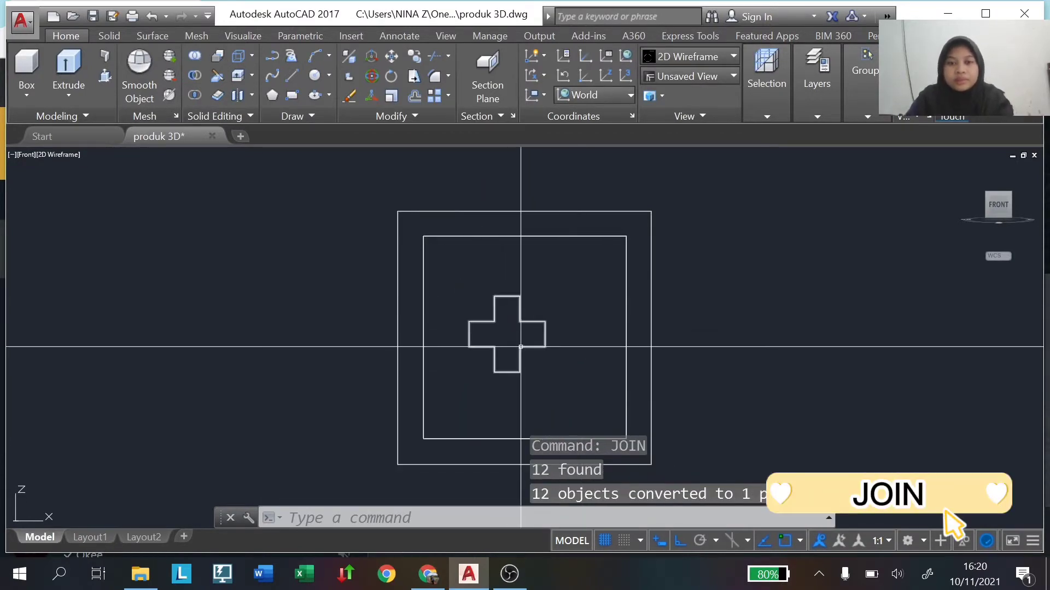
Nudge the joined cross to the centre of the panel and check it from Right and Front.
click(522, 359)
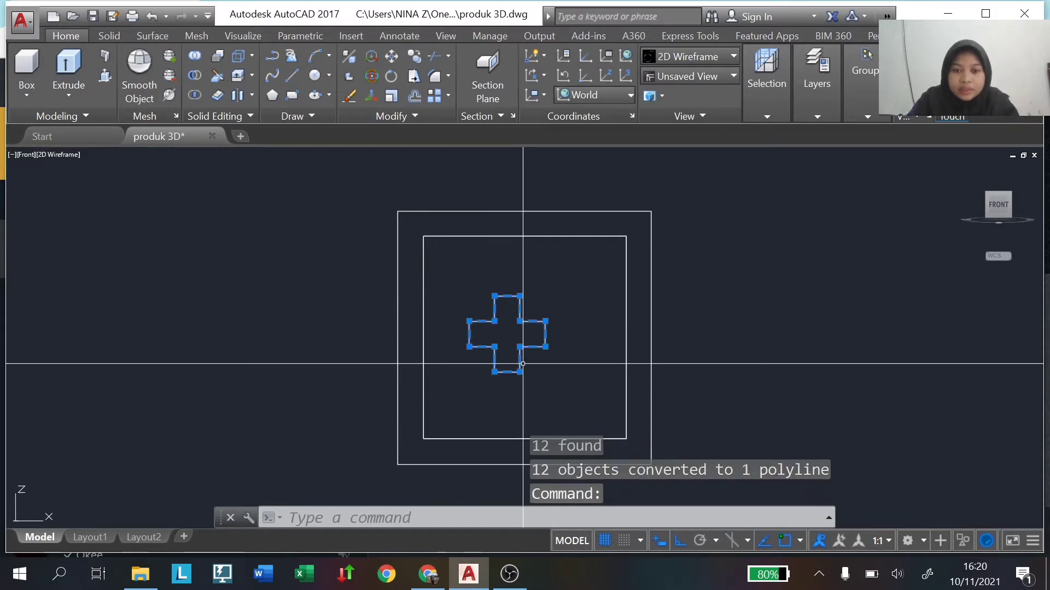
click(520, 346)
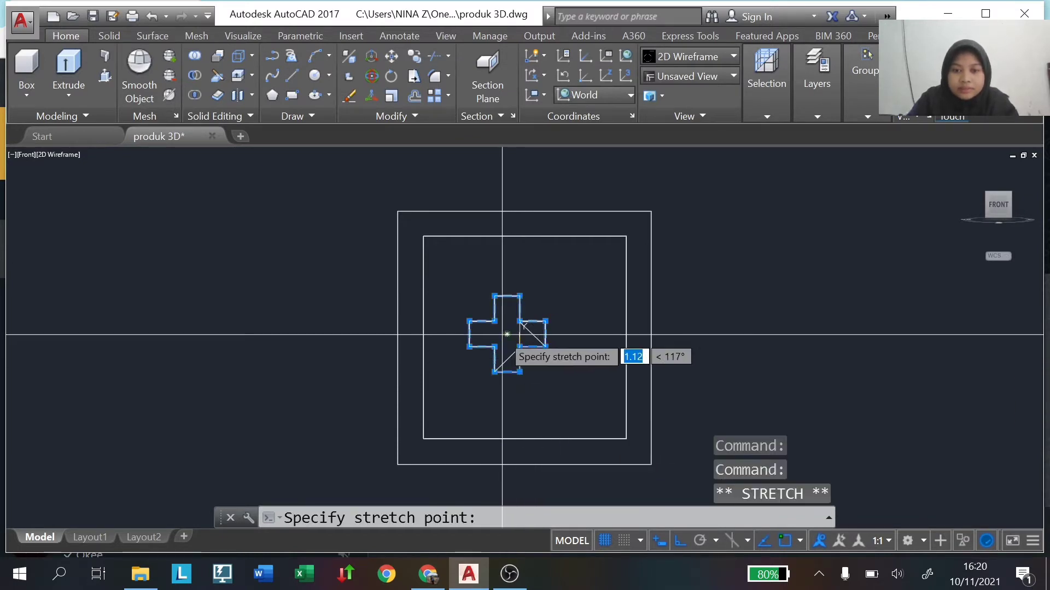
key(Escape)
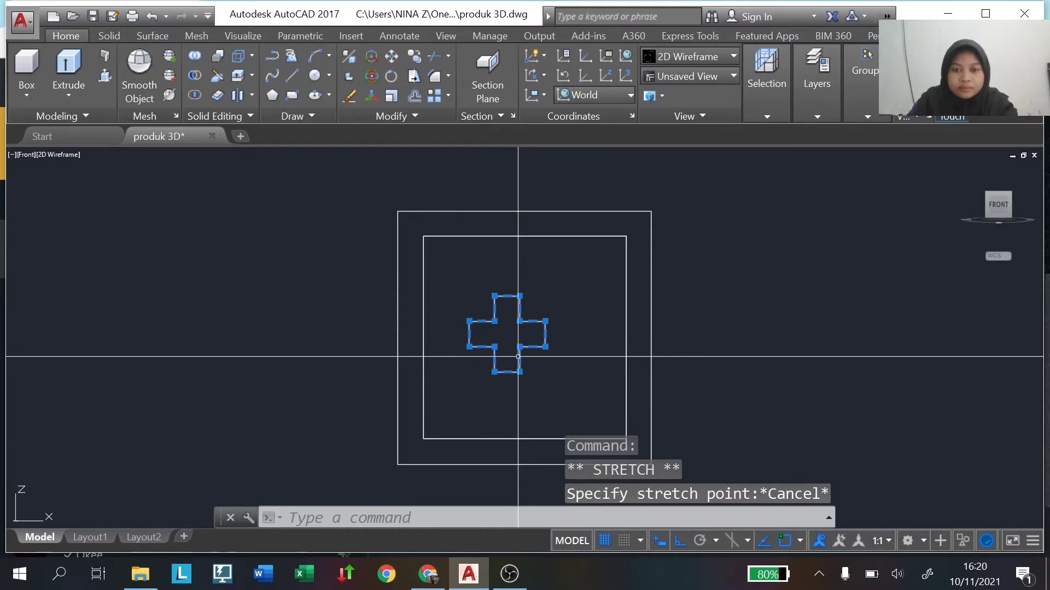
drag(523, 352, 535, 353)
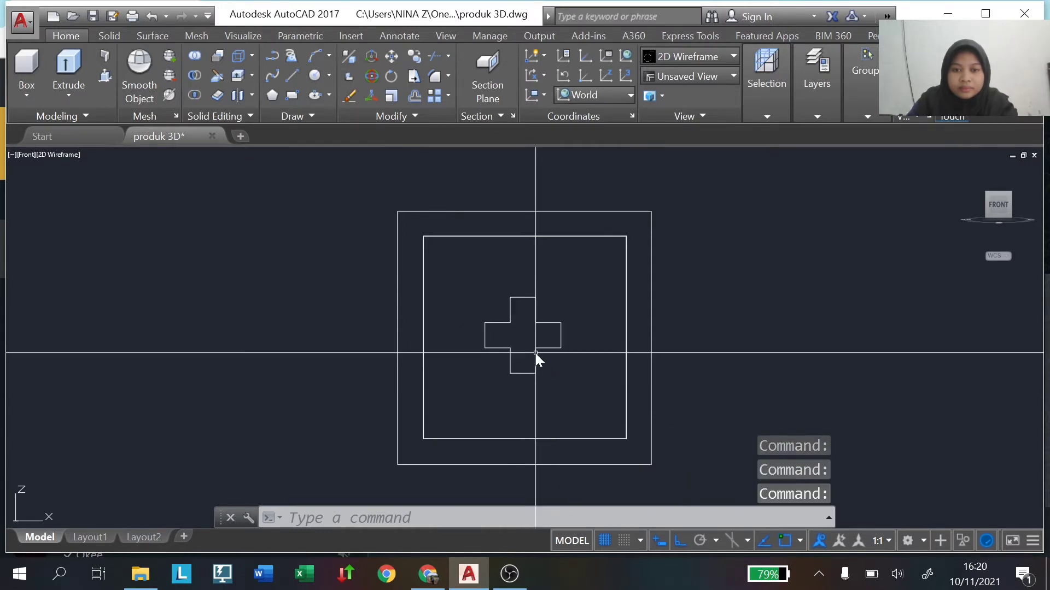
click(1009, 202)
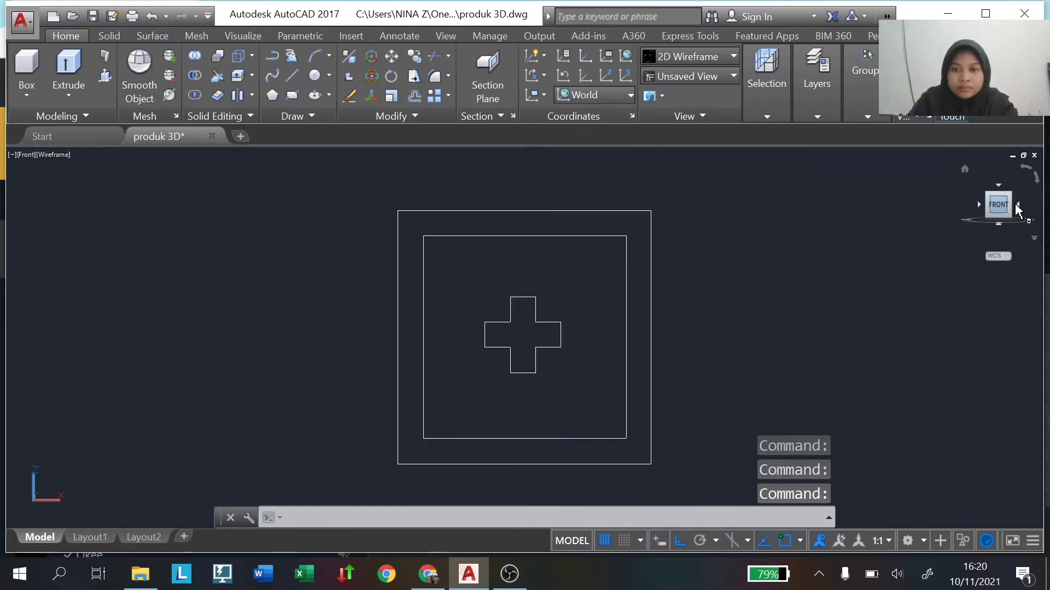
click(1016, 204)
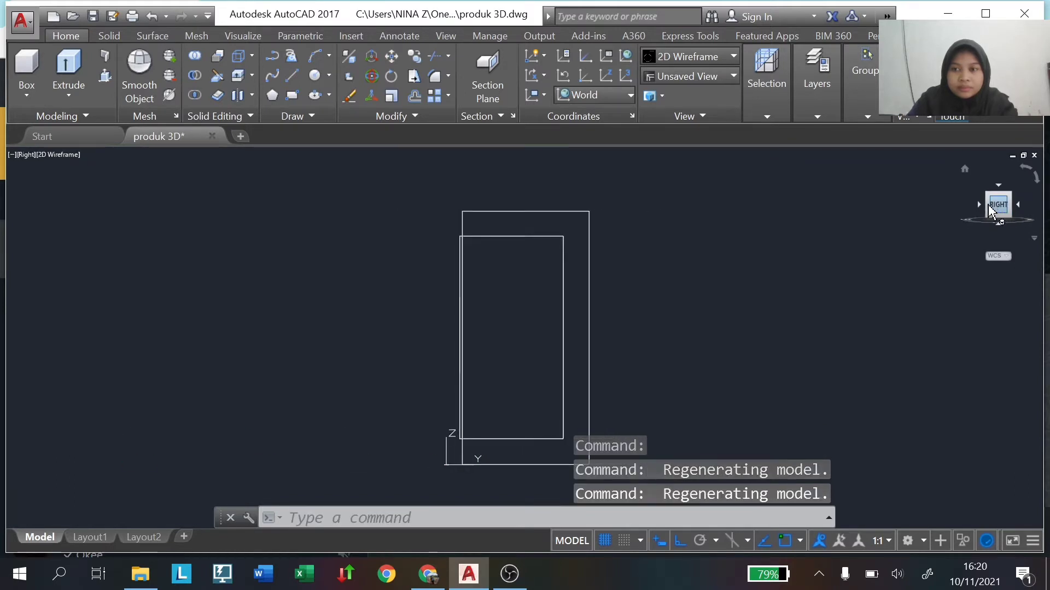
click(979, 204)
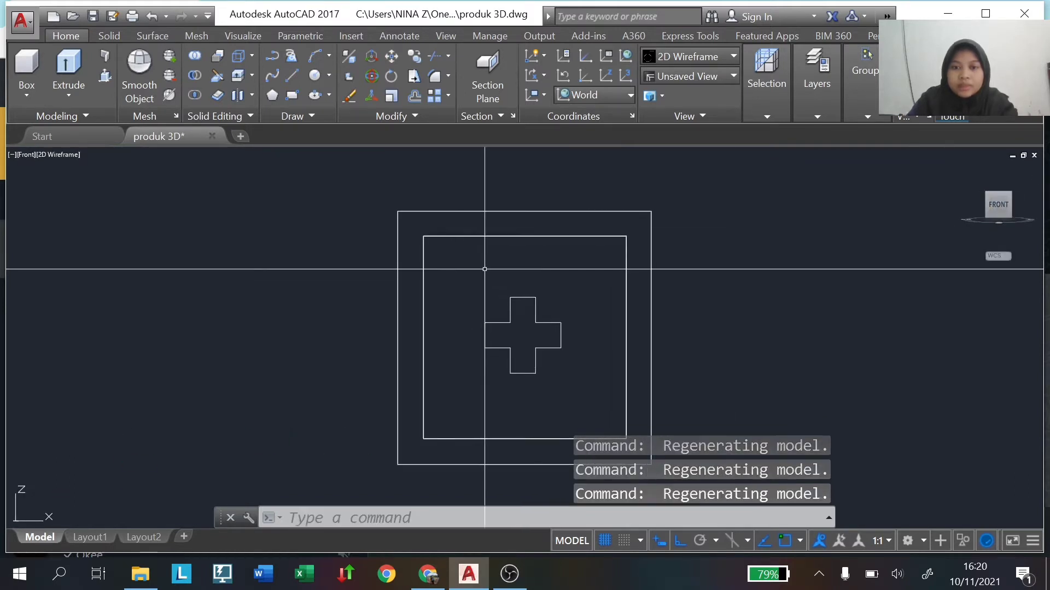
Extrude the cross 0.01 deep and check its thickness from the side.
click(471, 273)
click(566, 385)
text(E)
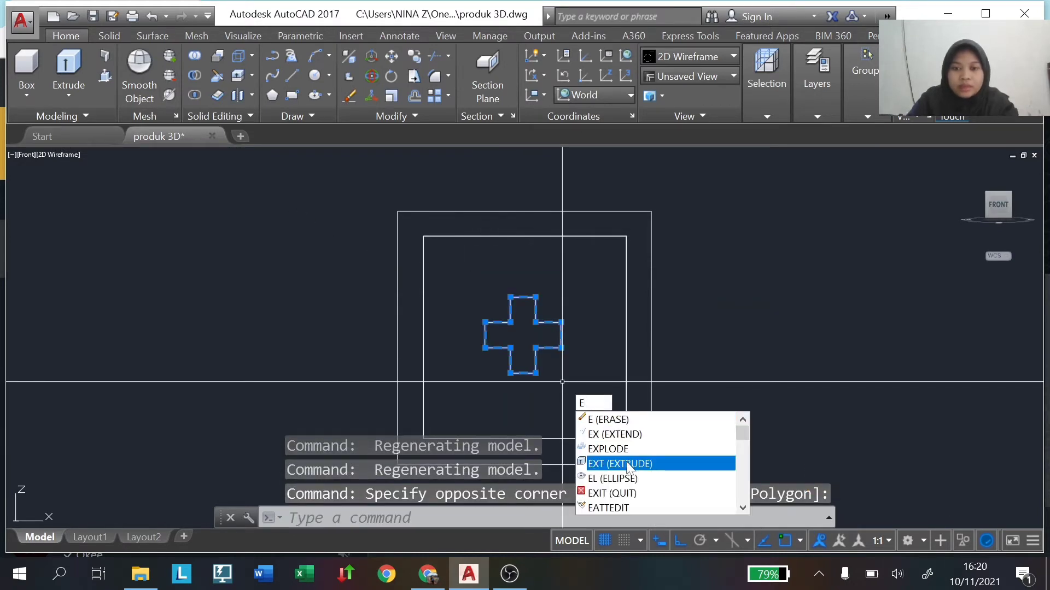
click(620, 463)
click(678, 540)
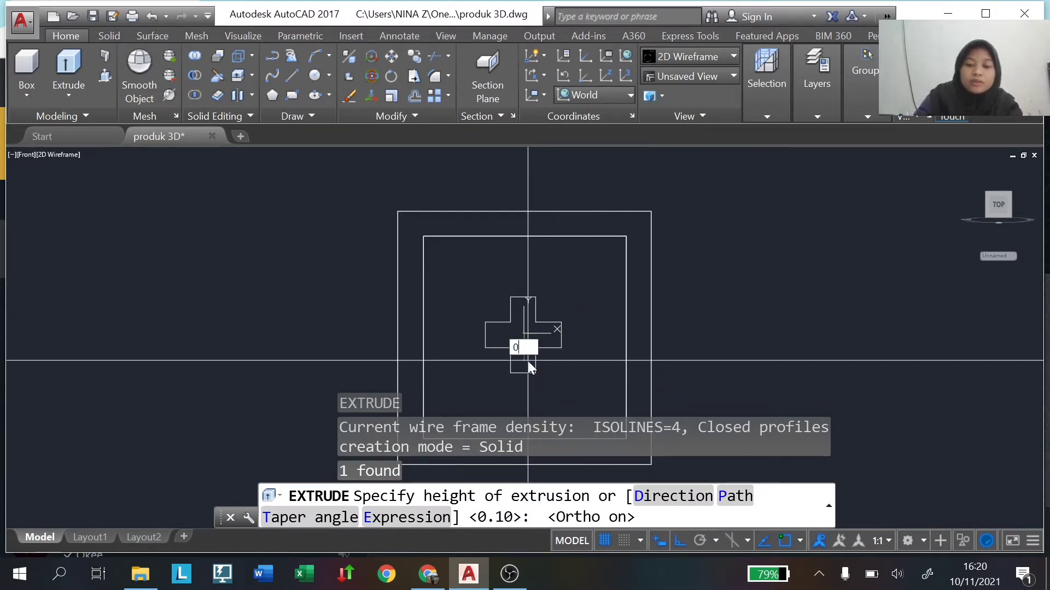
text(0.01)
key(Return)
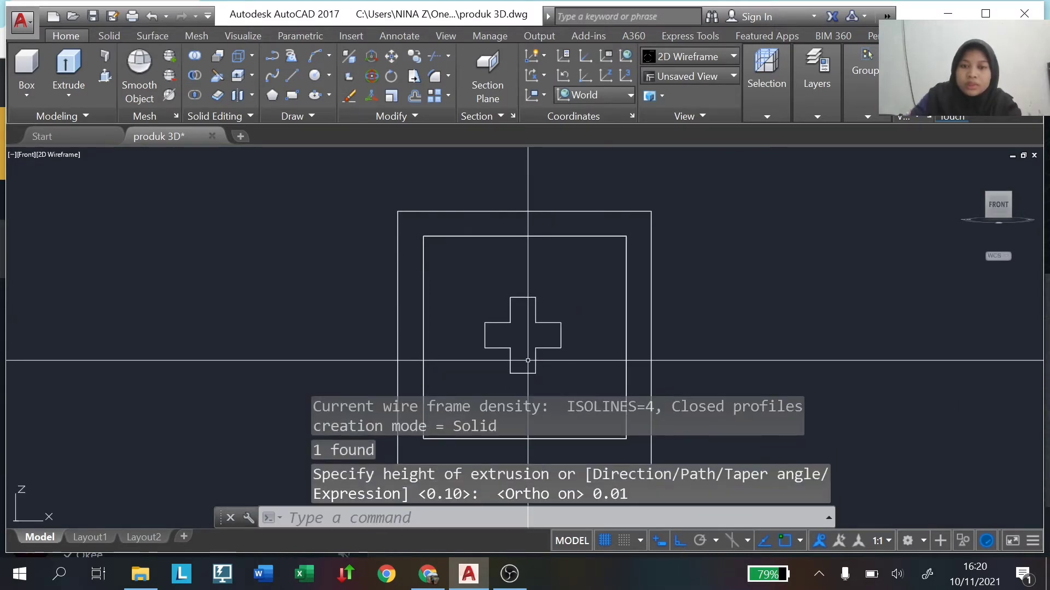
click(1020, 205)
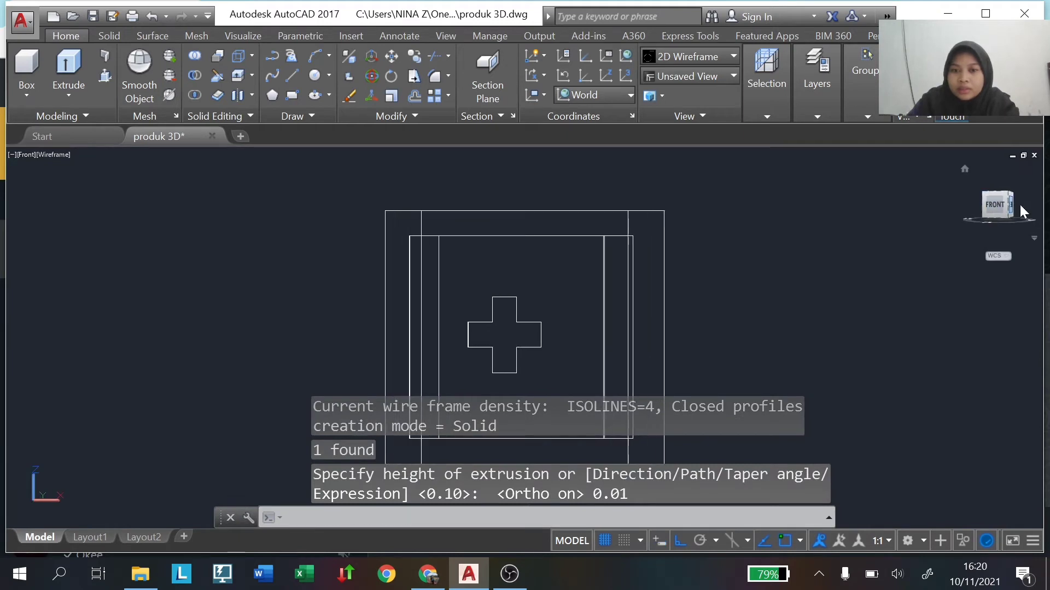
click(978, 209)
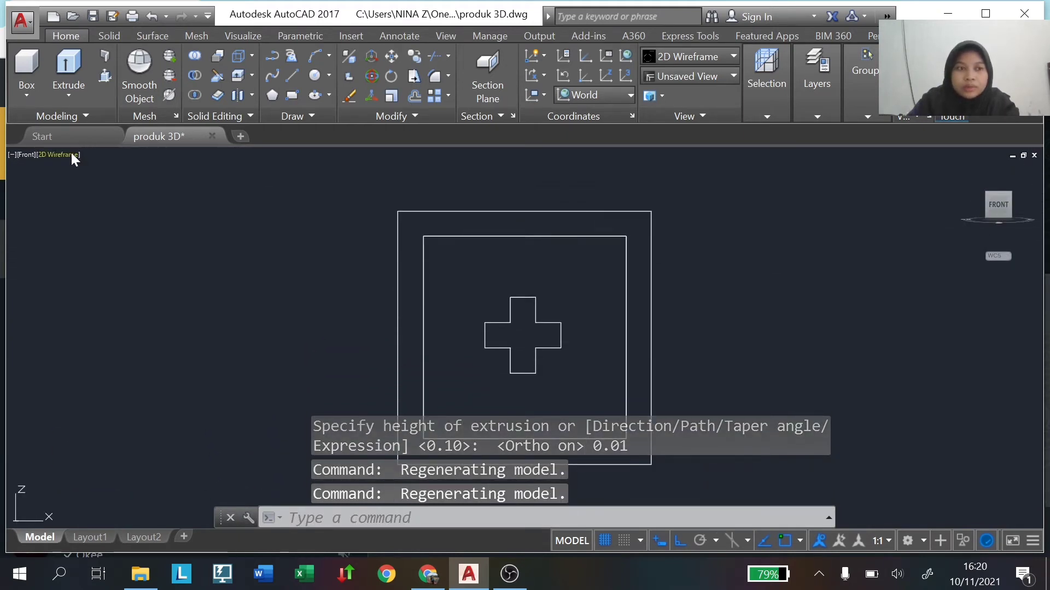
click(455, 38)
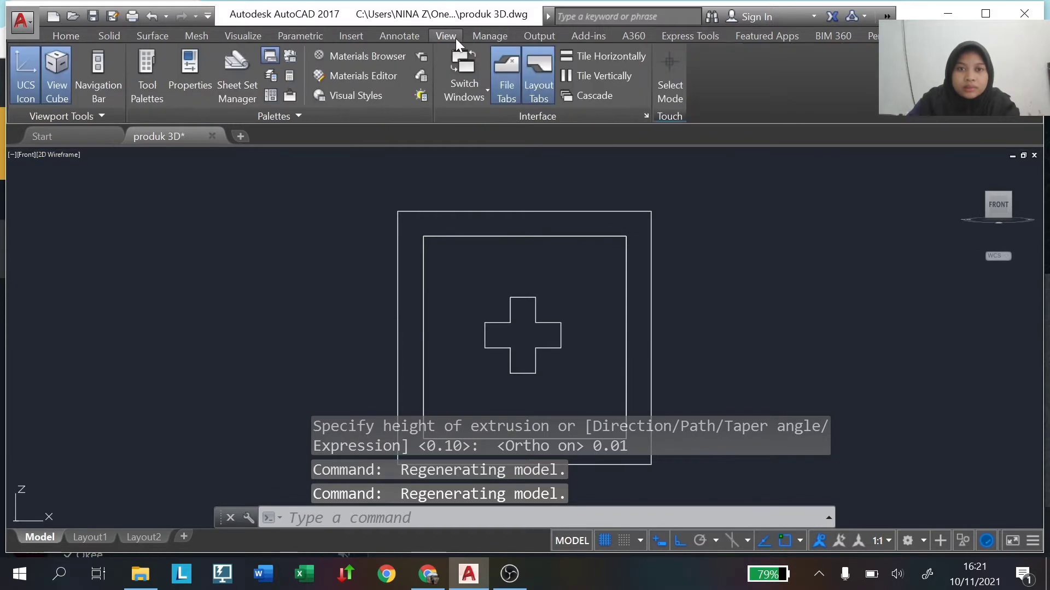
Open the Materials Browser and list the Wall Paint category materials.
click(370, 57)
scroll(292, 202, down, 1)
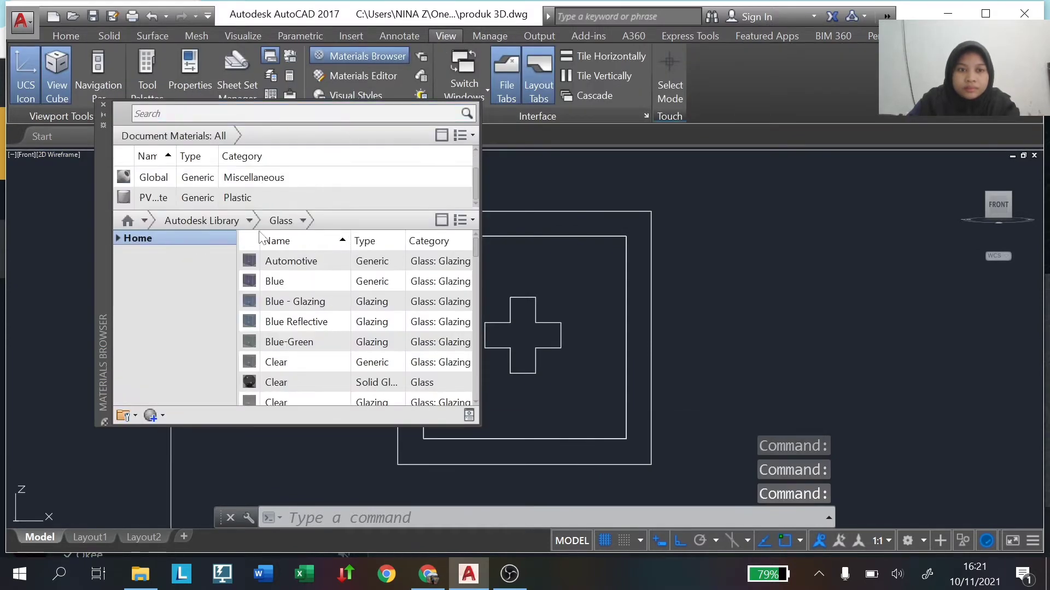
click(249, 220)
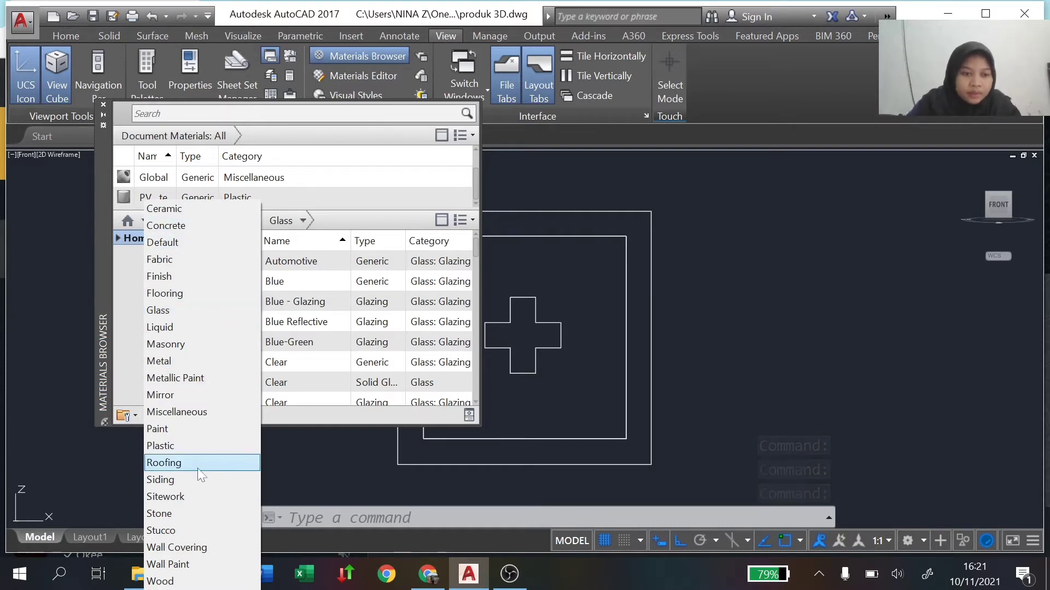
click(186, 569)
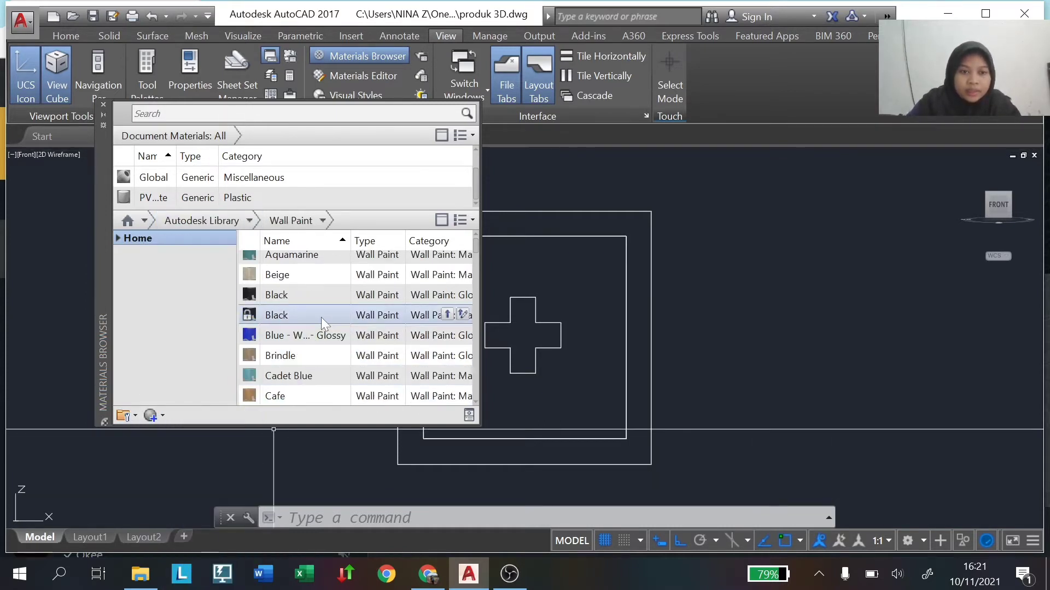
scroll(322, 319, down, 2)
scroll(322, 320, down, 2)
scroll(320, 318, down, 2)
scroll(317, 317, down, 1)
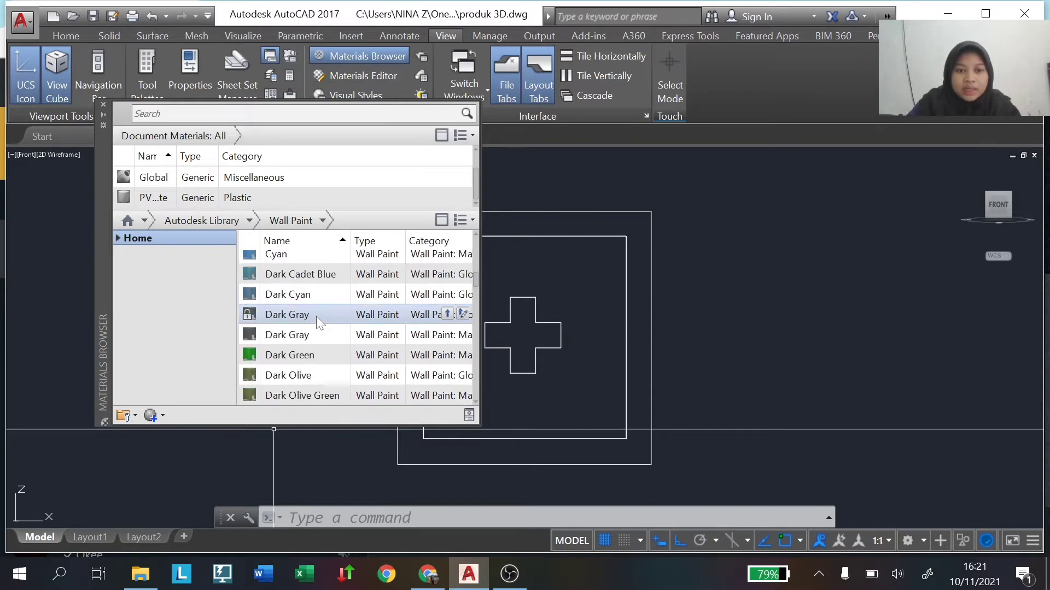
scroll(317, 317, down, 3)
Apply the Dark Red wall paint to the cross and close the materials library.
drag(297, 302, 498, 332)
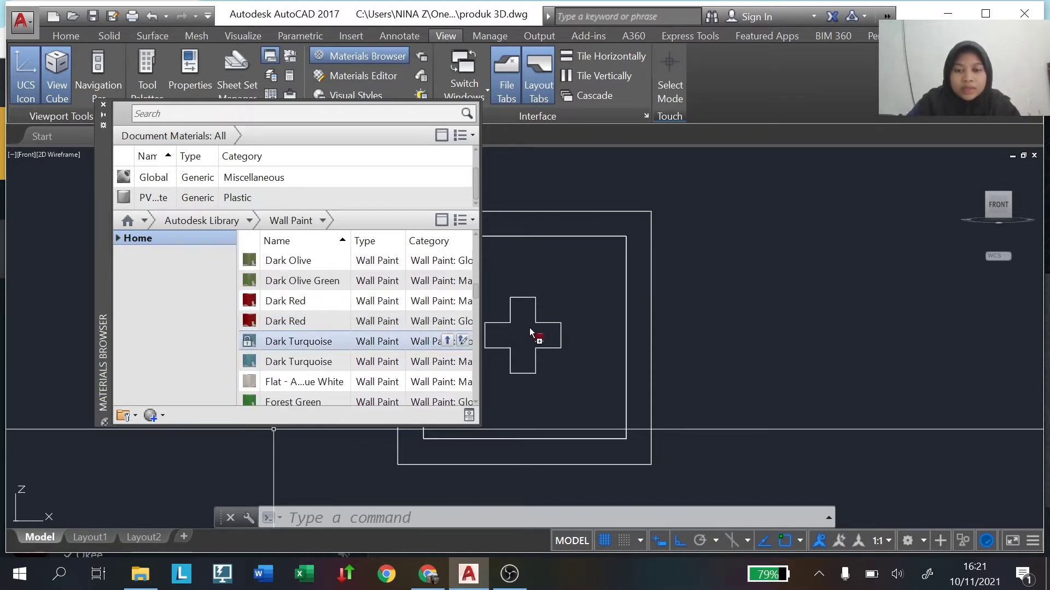
drag(526, 327, 526, 328)
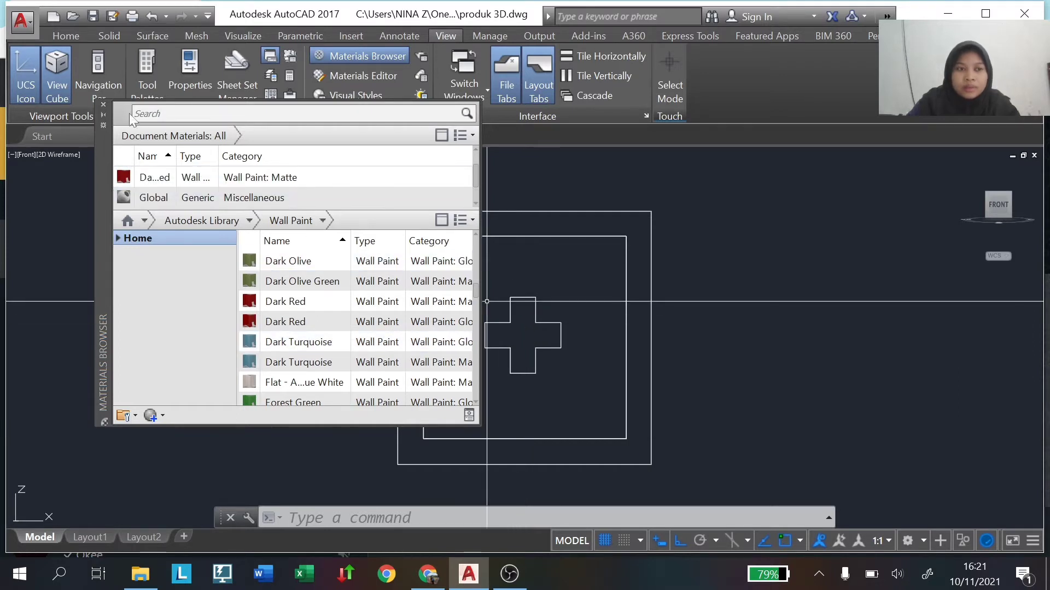
click(104, 104)
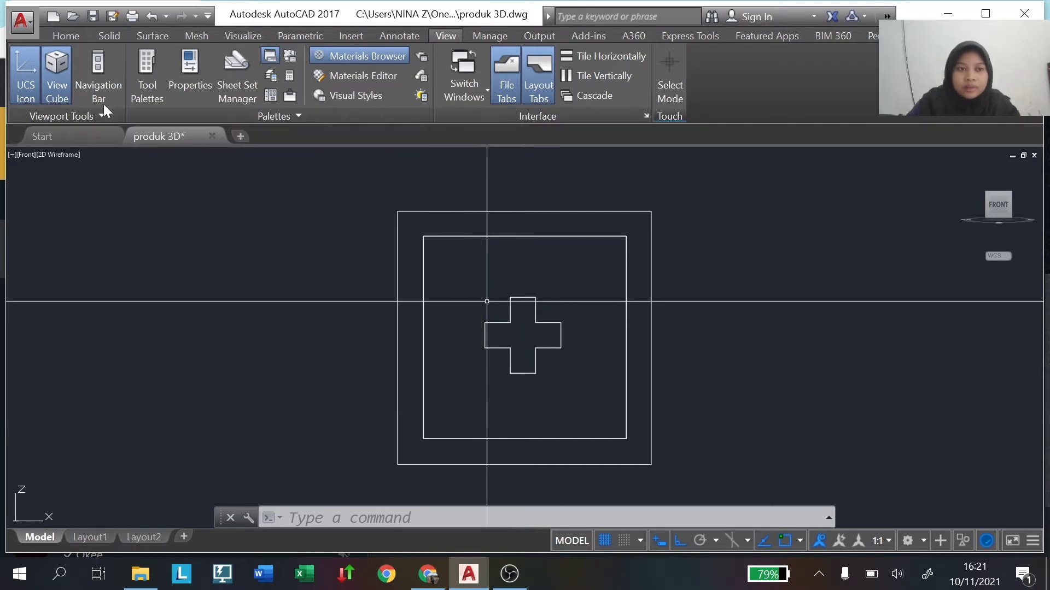
click(62, 154)
Preview the box and red cross in Realistic style, then show 2D Wireframe from Top.
click(103, 241)
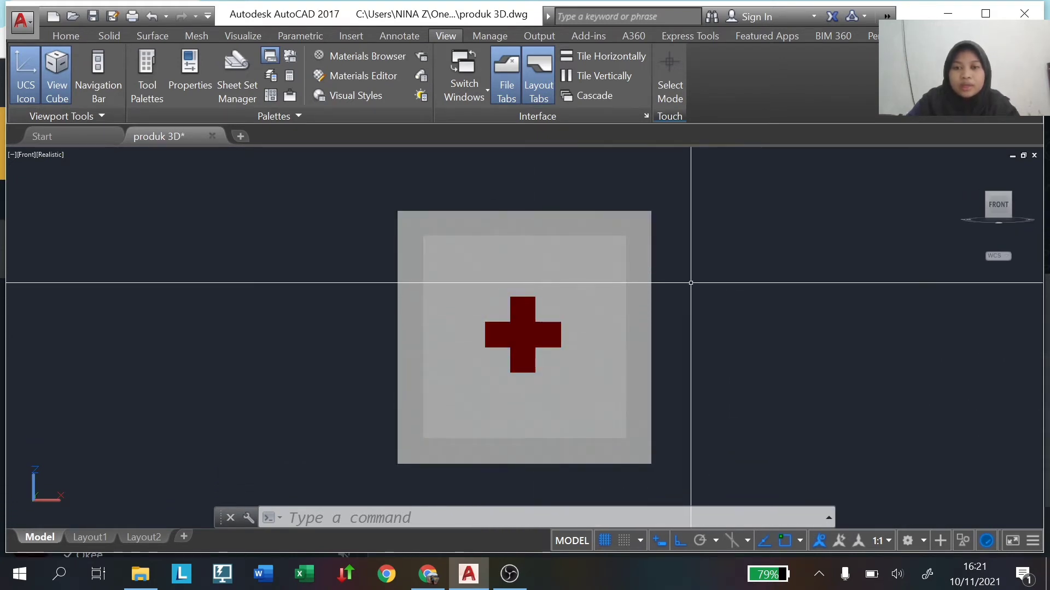
click(51, 155)
click(80, 192)
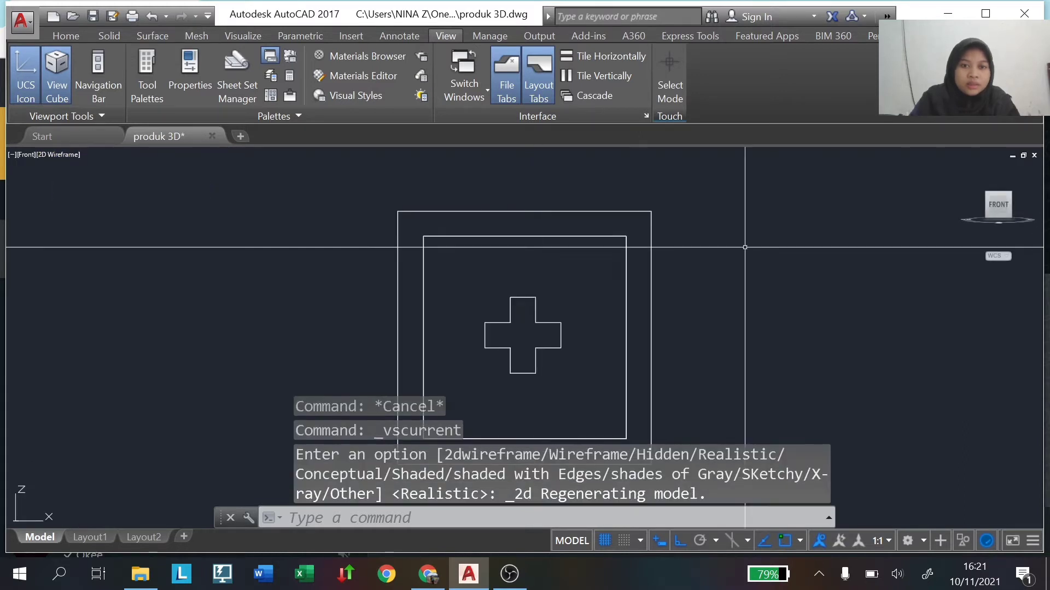
click(999, 187)
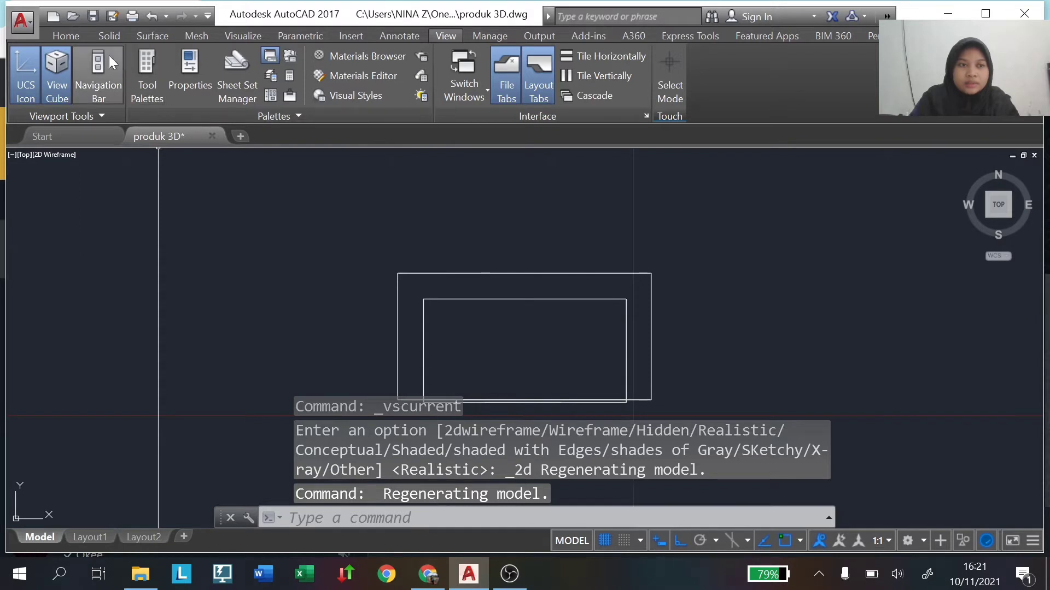
In Top view, draw a line across the outer rectangle from left to right edge.
click(79, 35)
click(290, 78)
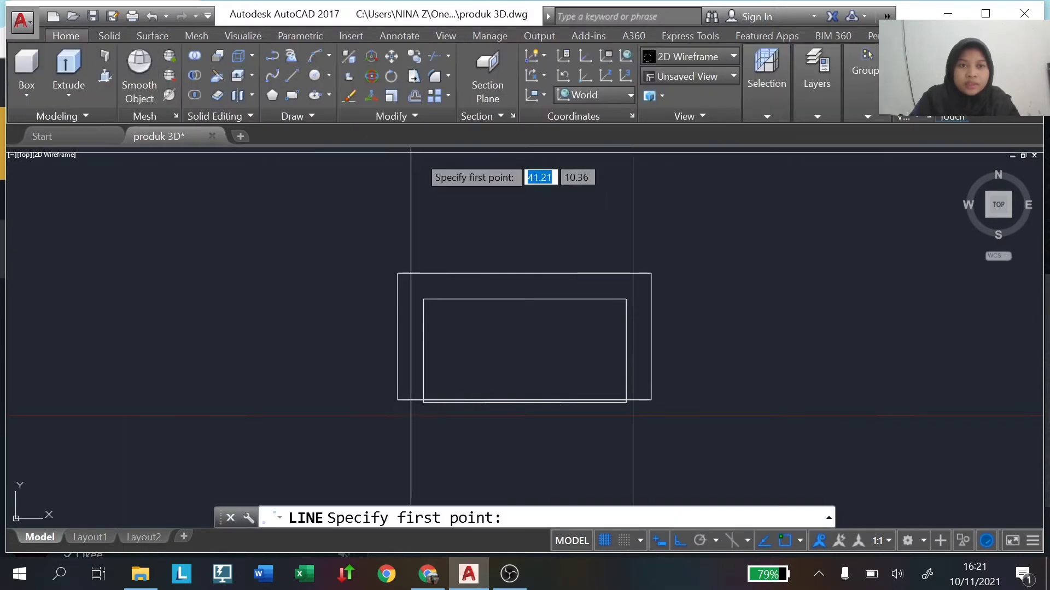
middle_drag(451, 177, 438, 152)
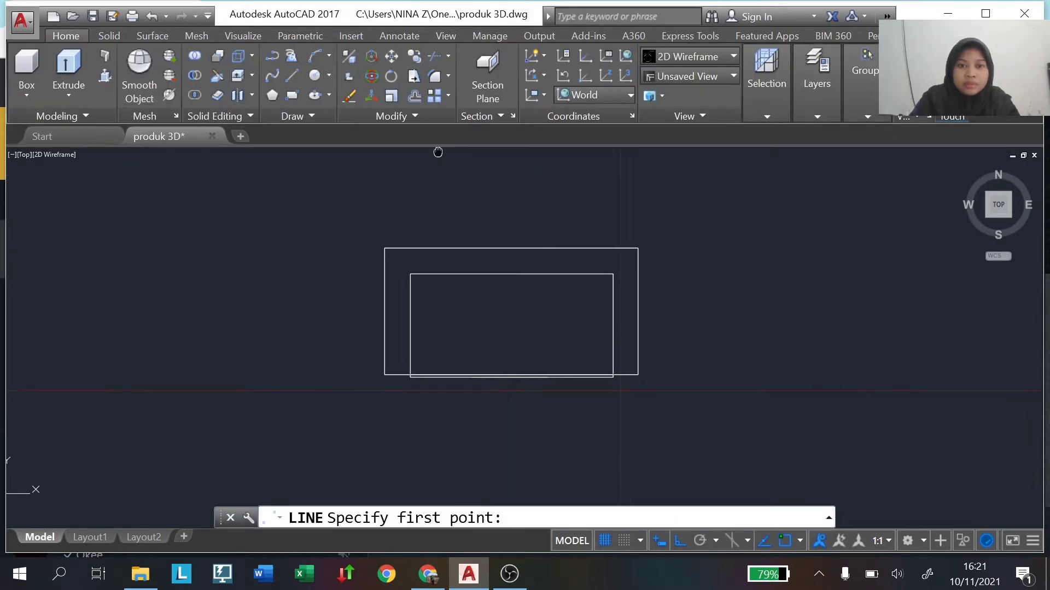
click(384, 310)
click(637, 311)
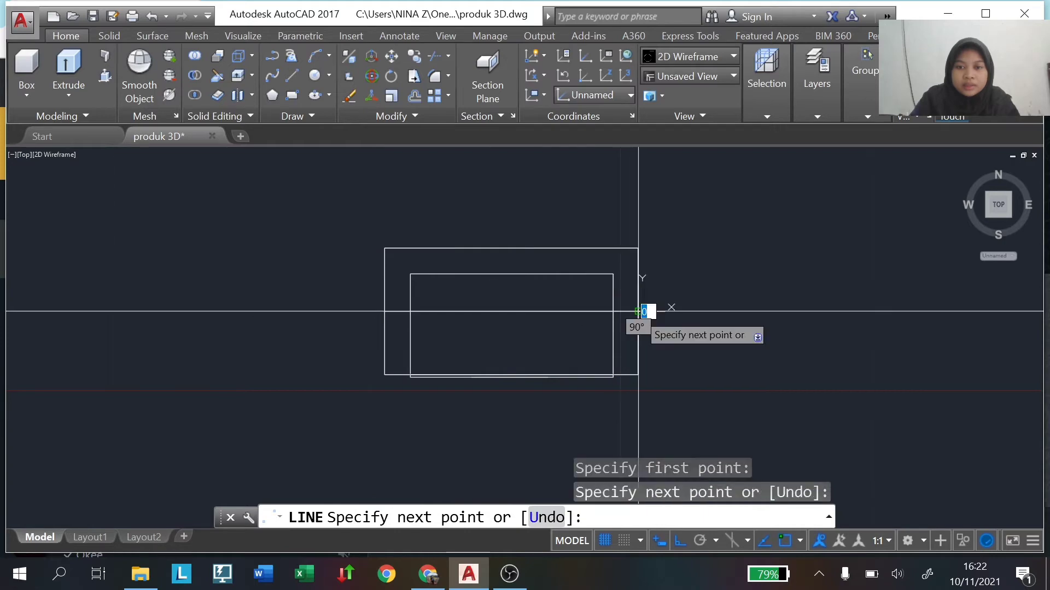
key(Escape)
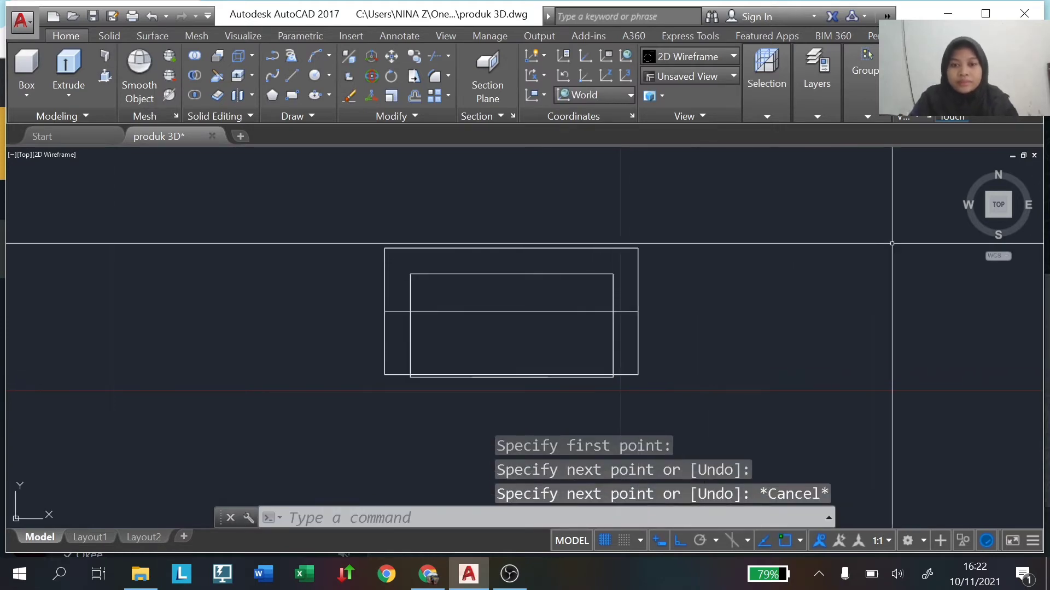
In Right view, draw a vertical line from the box's top edge to its bottom edge.
click(1017, 206)
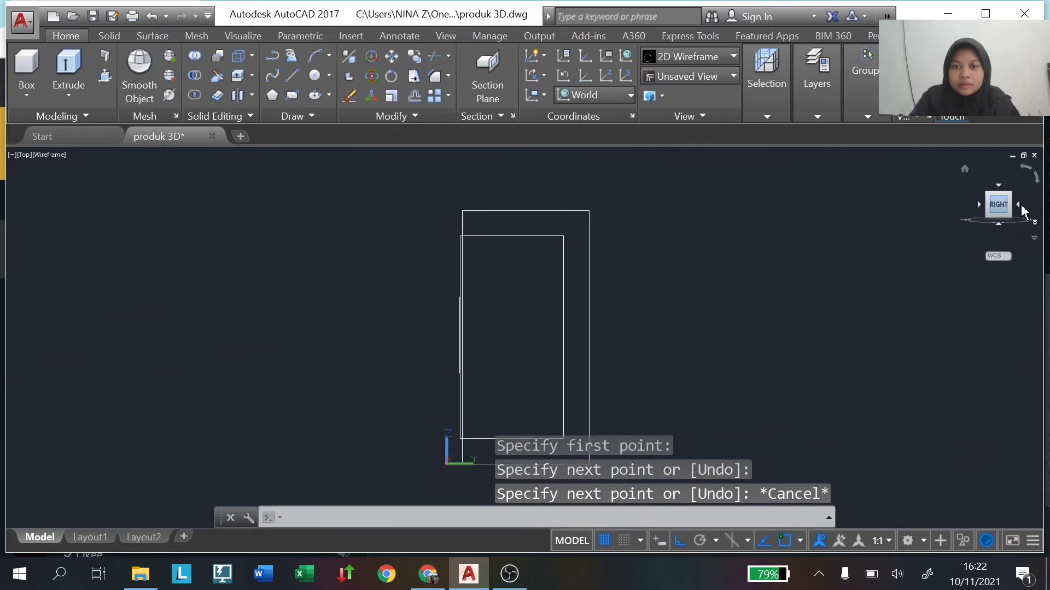
click(290, 74)
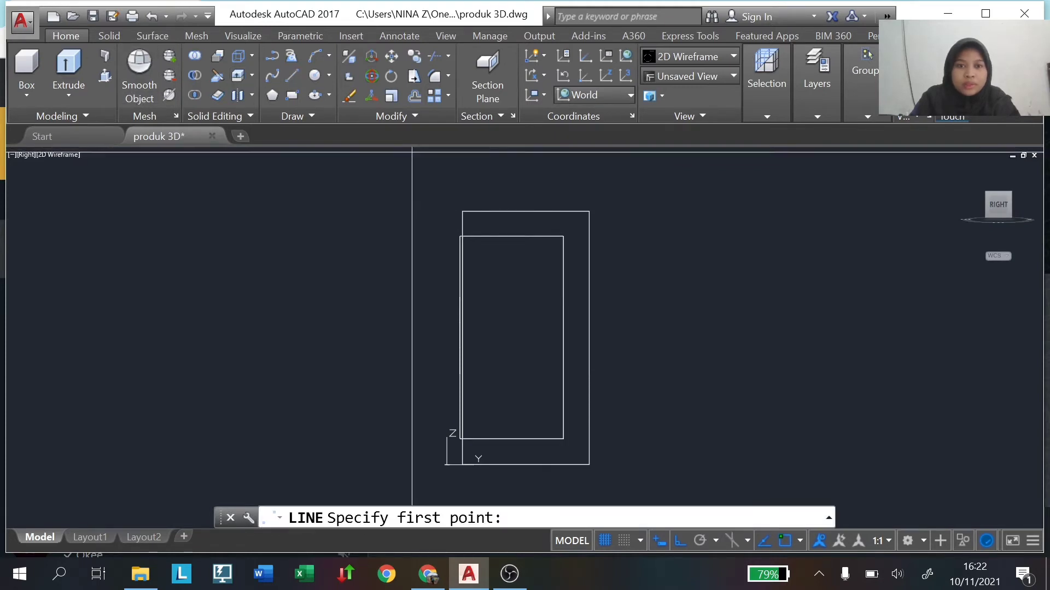
click(526, 210)
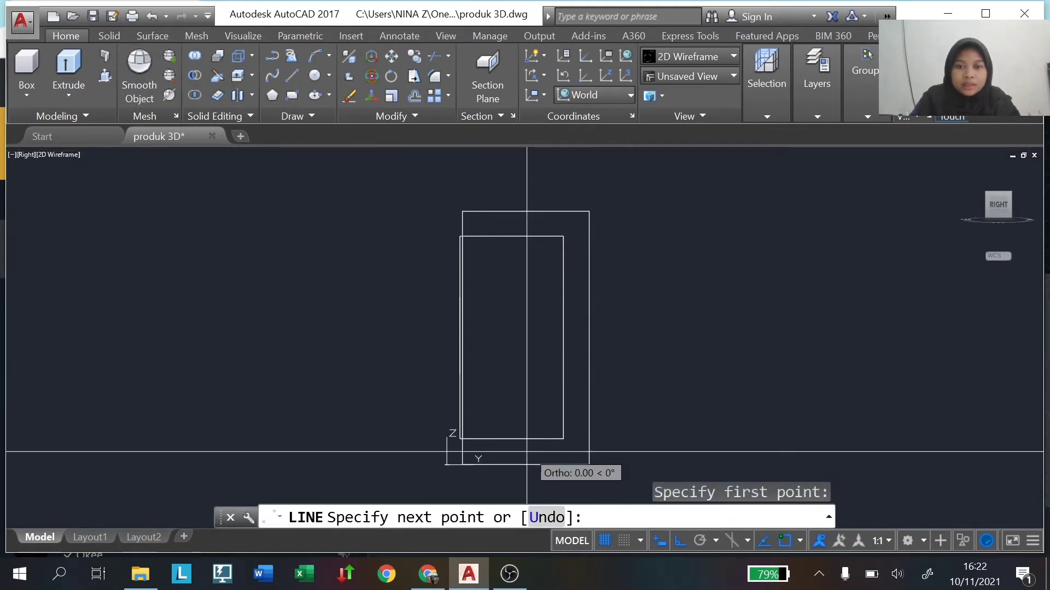
click(525, 465)
key(Escape)
click(998, 204)
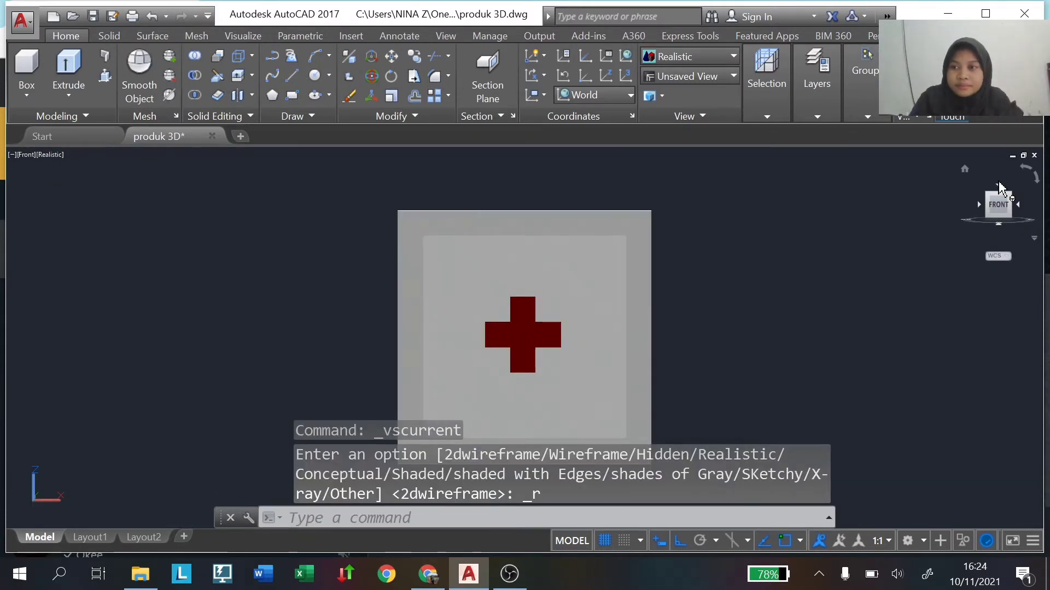
Rotate the ViewCube through top, bottom, right, left and front views to inspect the box.
click(998, 182)
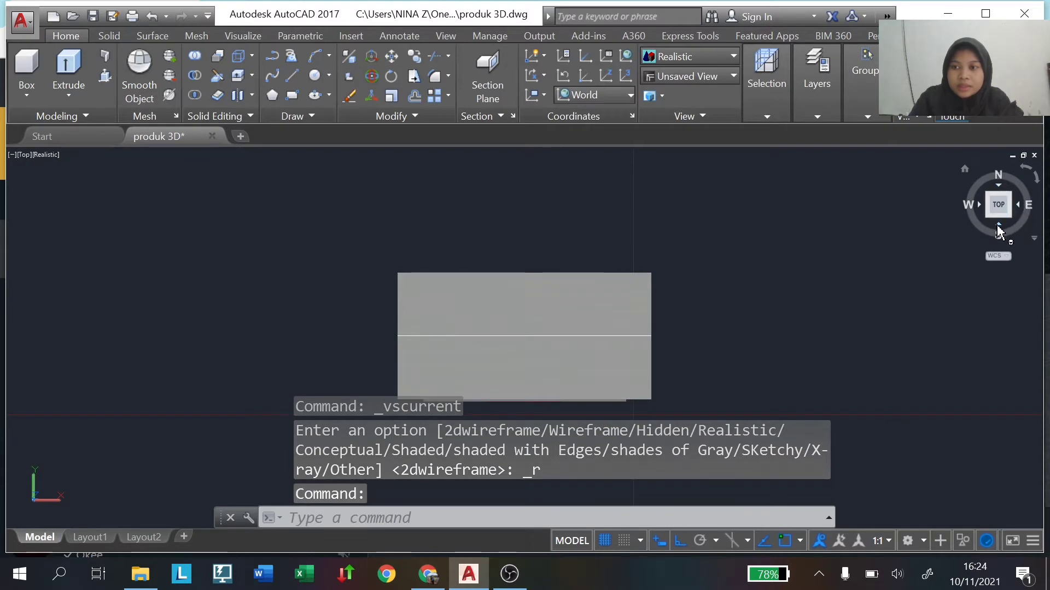
click(997, 225)
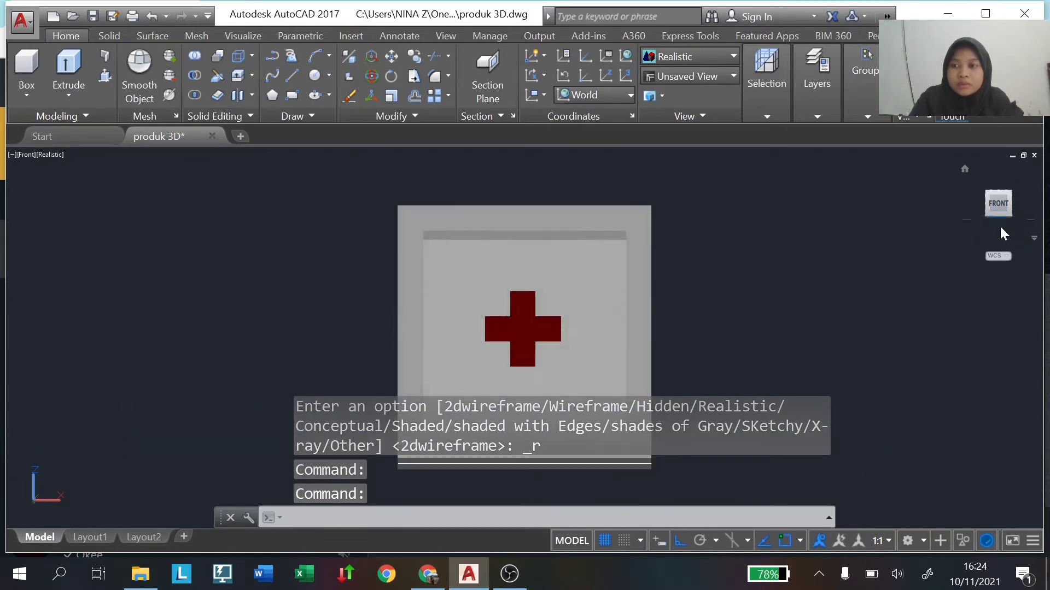
click(1001, 229)
click(999, 189)
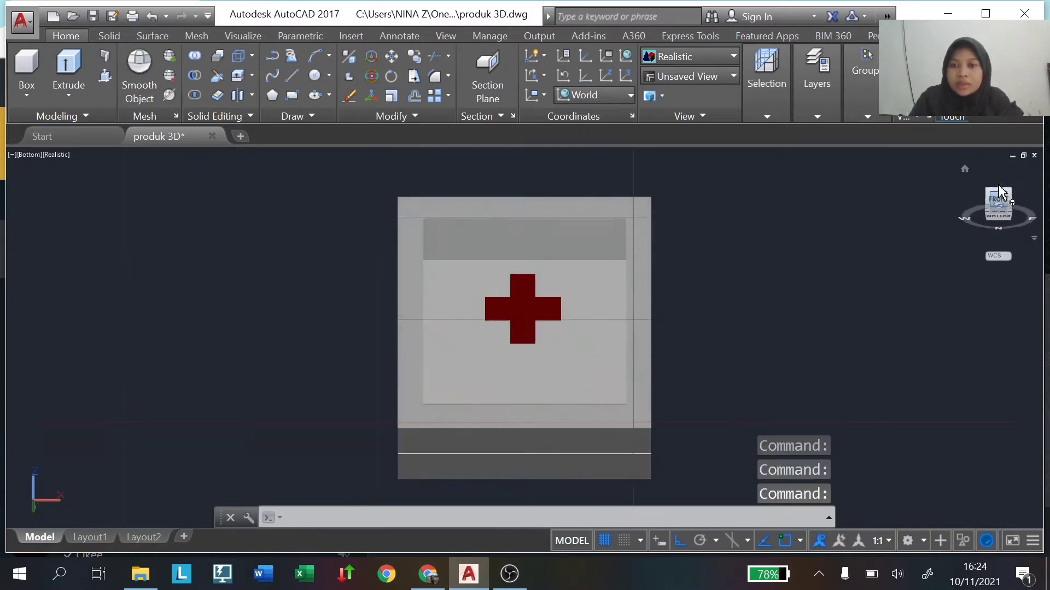
click(1015, 203)
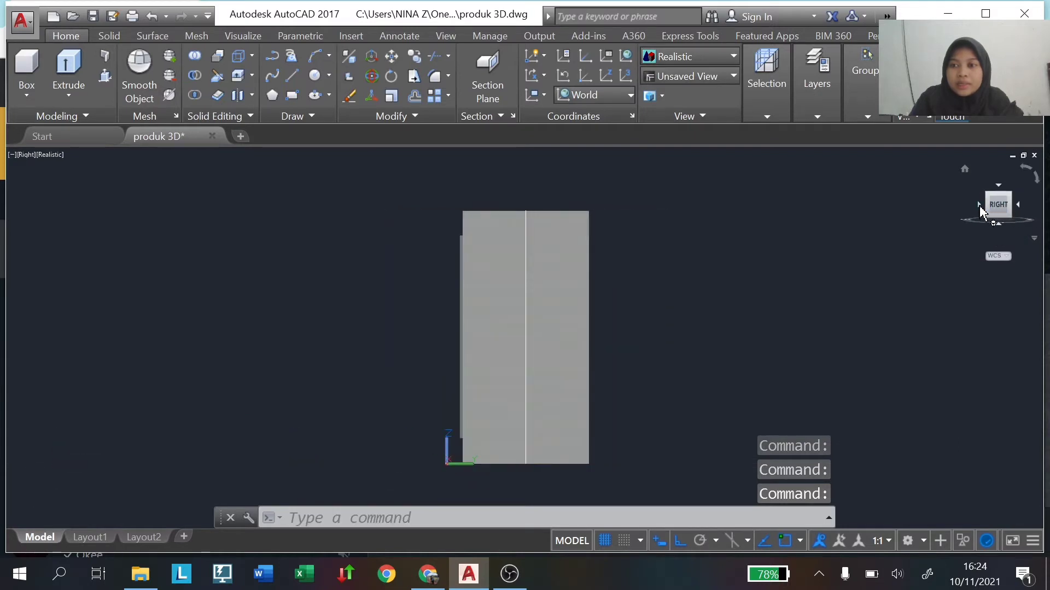
click(979, 205)
click(979, 206)
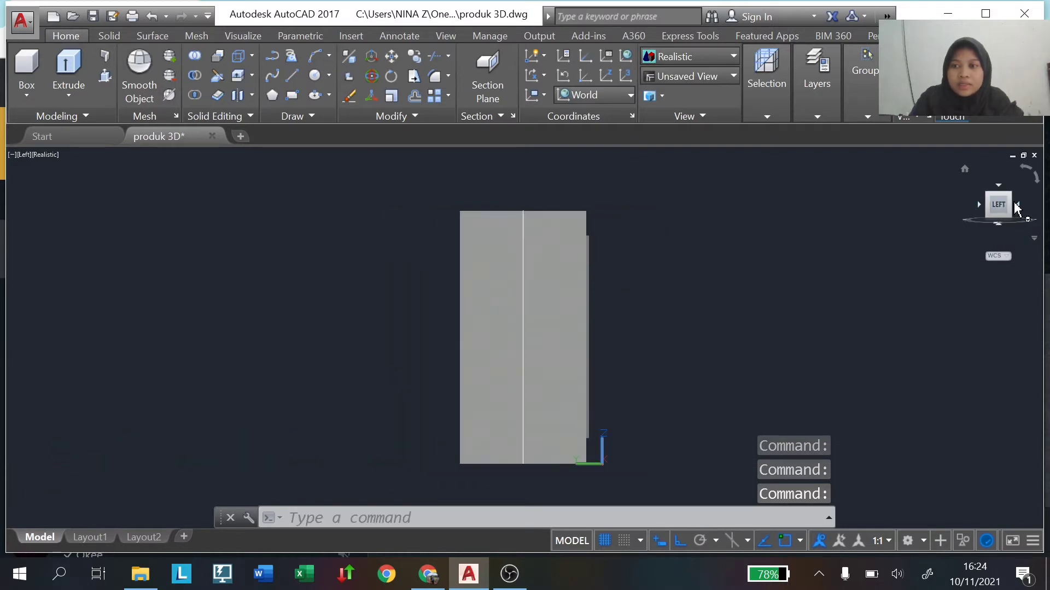
click(1019, 209)
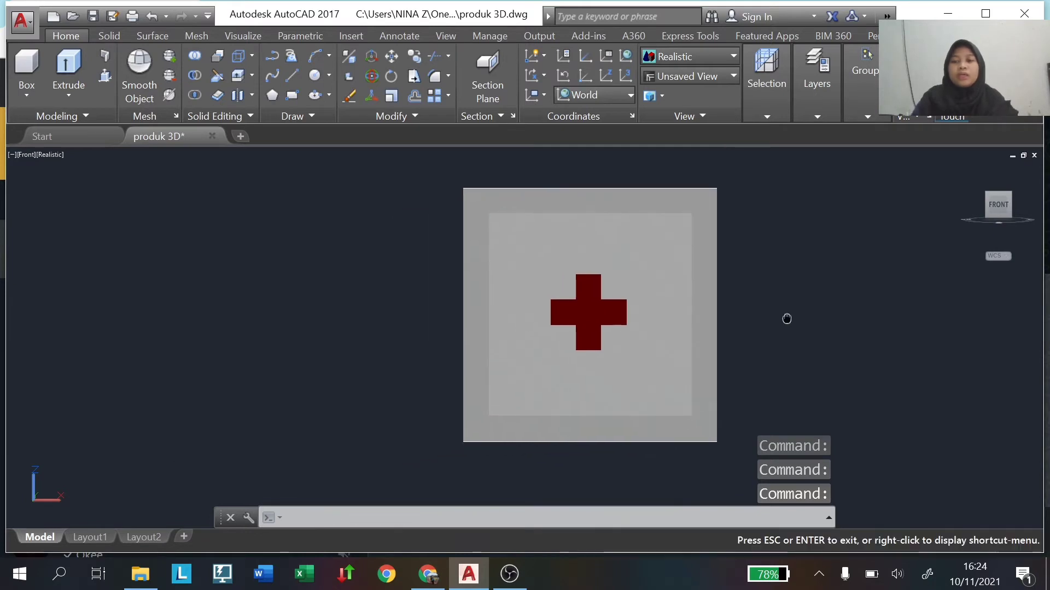
Switch the viewport visual style to 2D Wireframe.
click(62, 161)
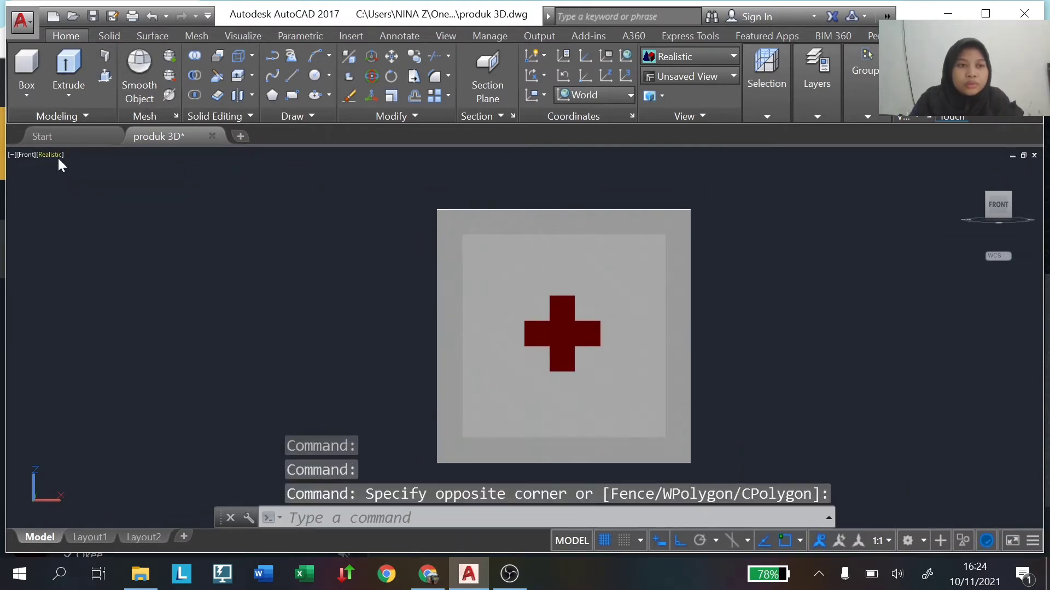
click(57, 157)
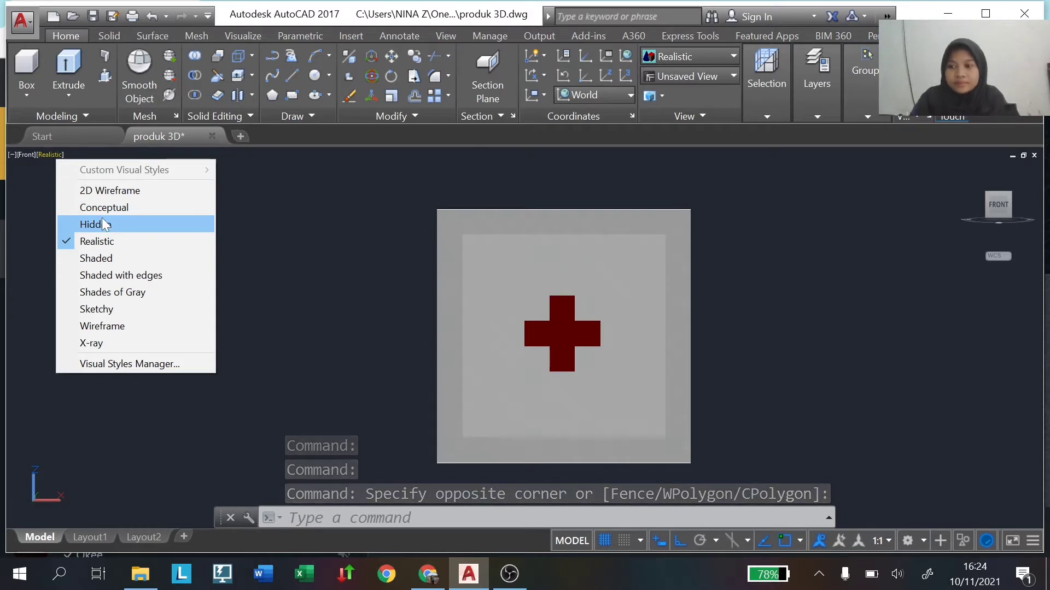
click(117, 190)
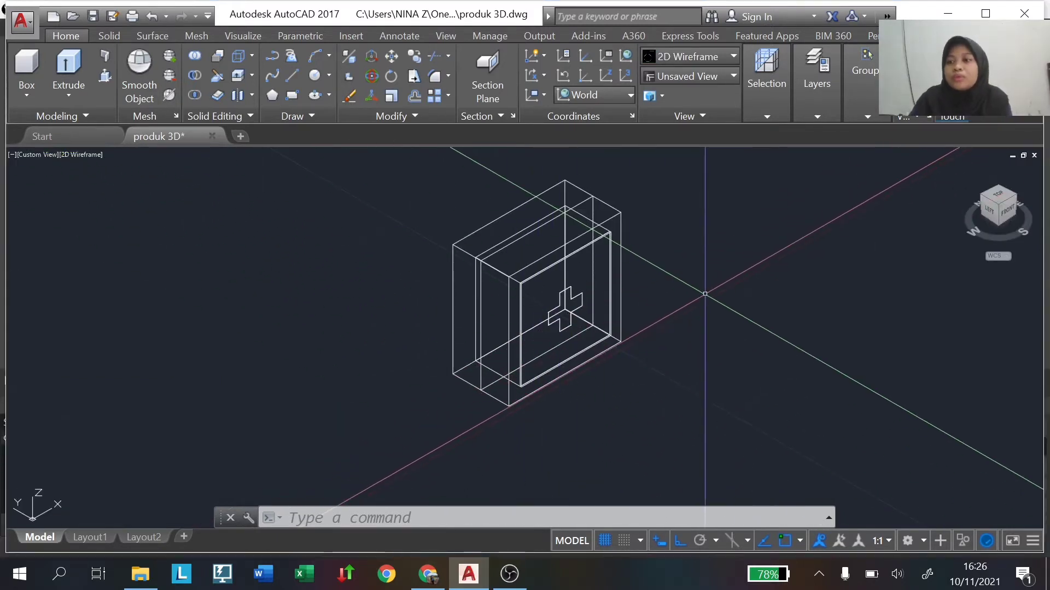
Draw an upright rectangle outline of lines with lengths 2, 1, 2, 1 beside the box.
middle_drag(650, 269, 534, 328)
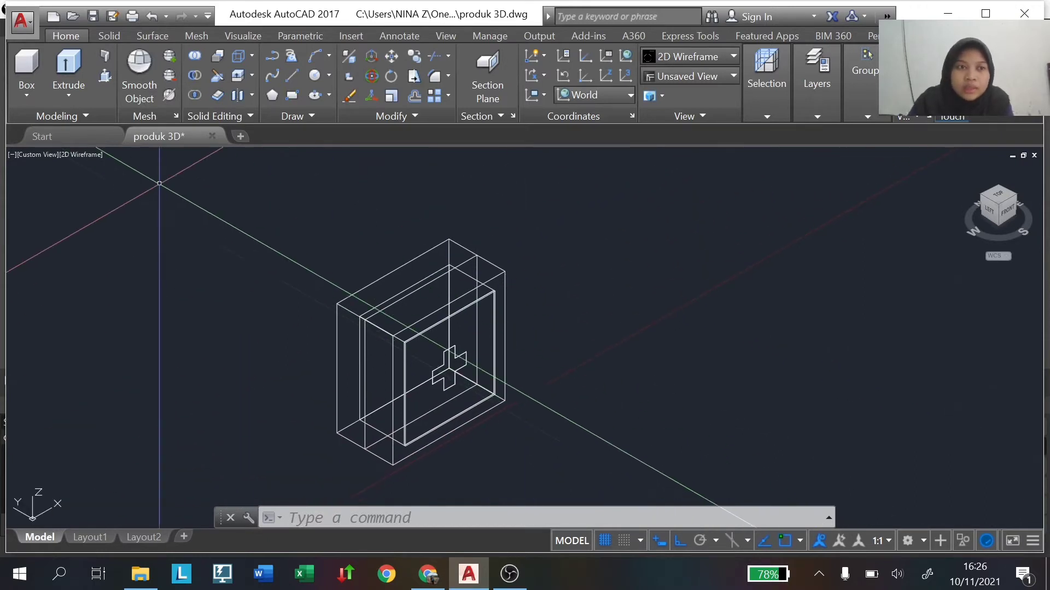
click(290, 81)
scroll(583, 312, up, 4)
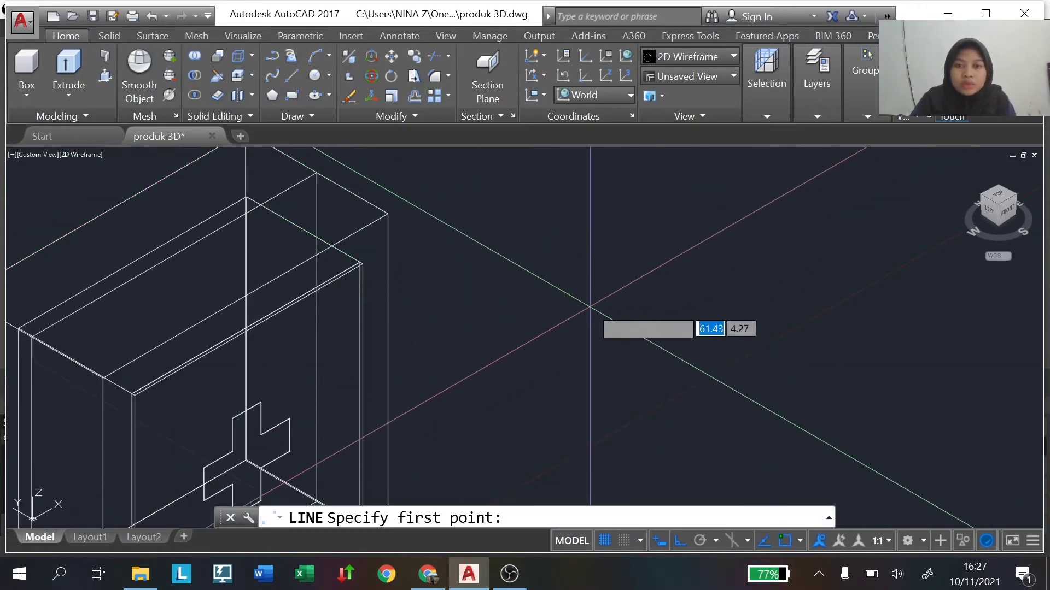
click(658, 354)
text(2)
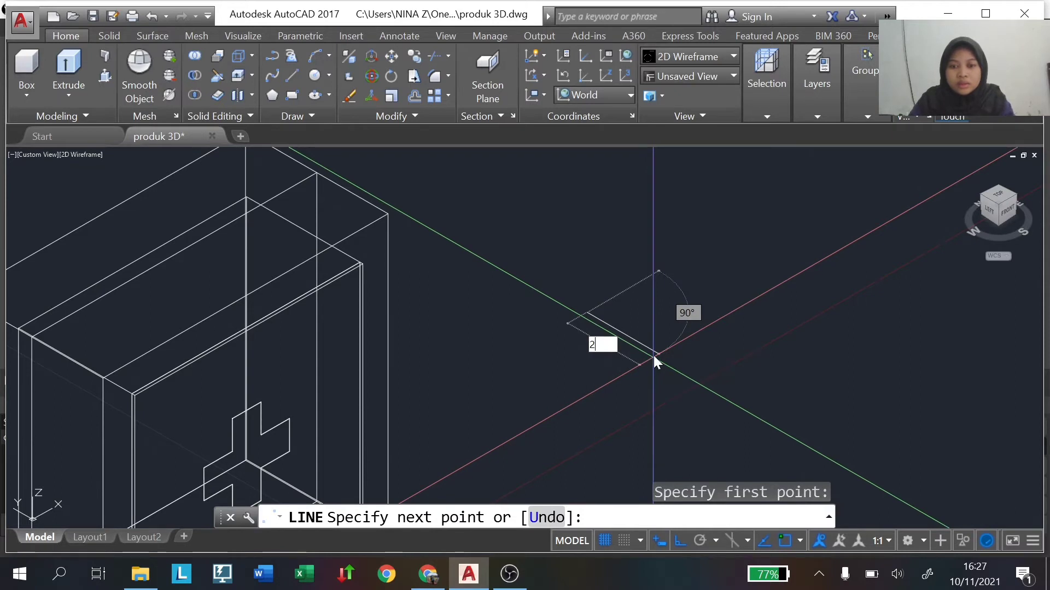
key(Tab)
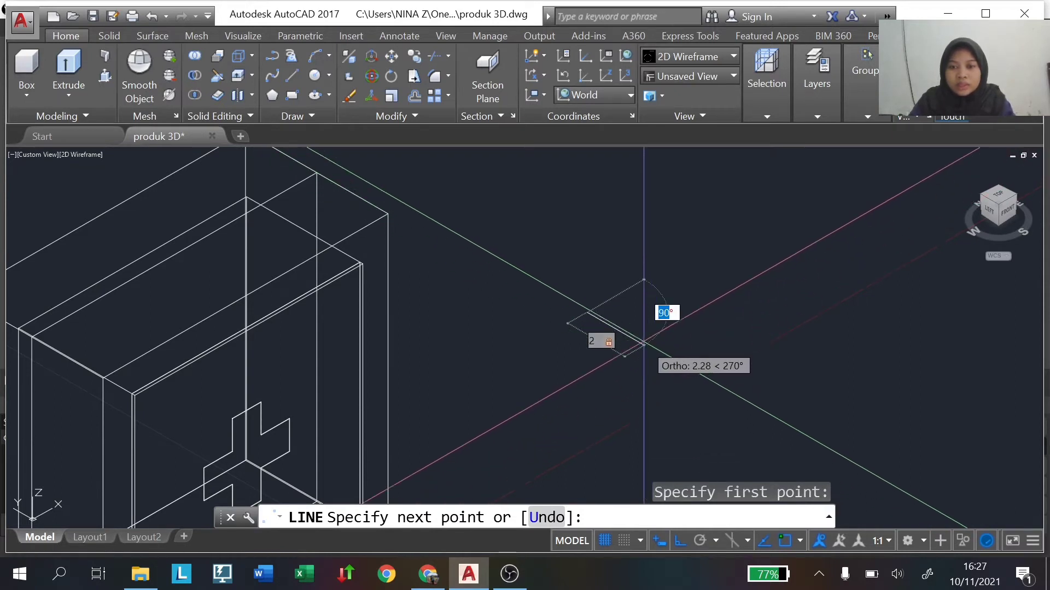
click(636, 340)
text(1)
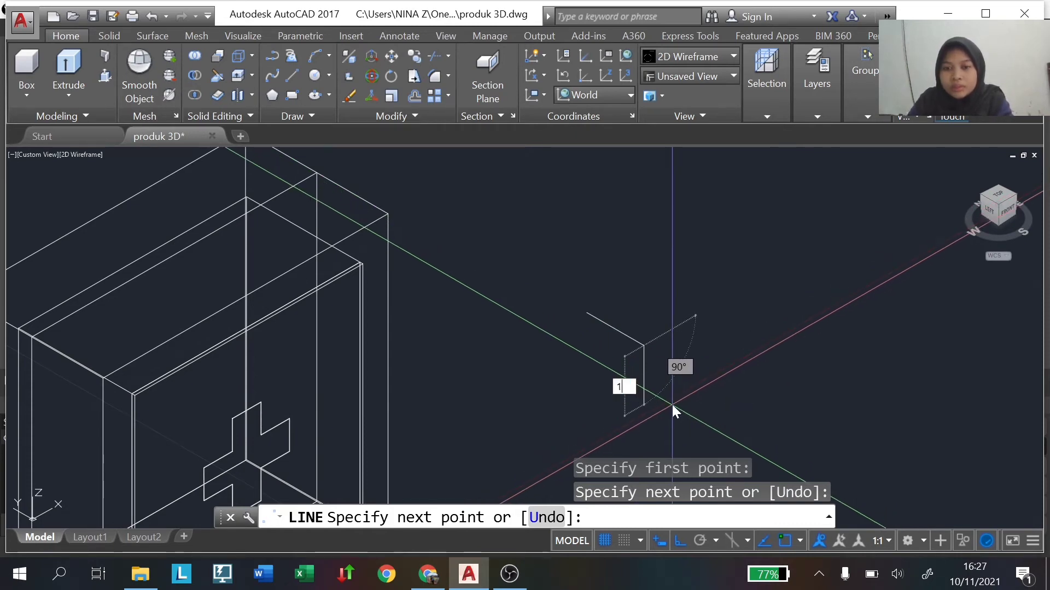
key(Return)
text(2)
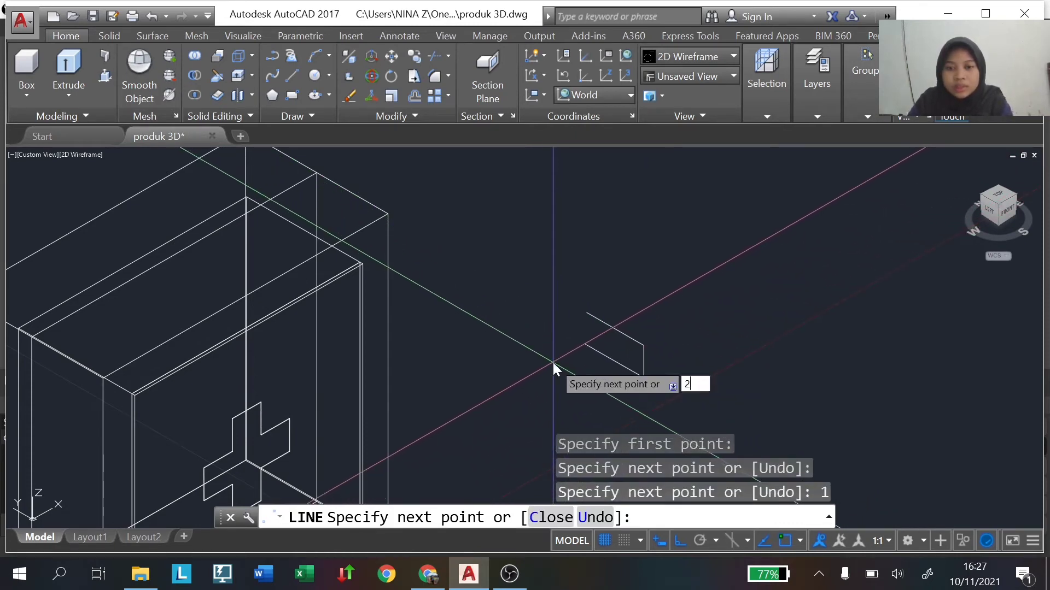
key(Return)
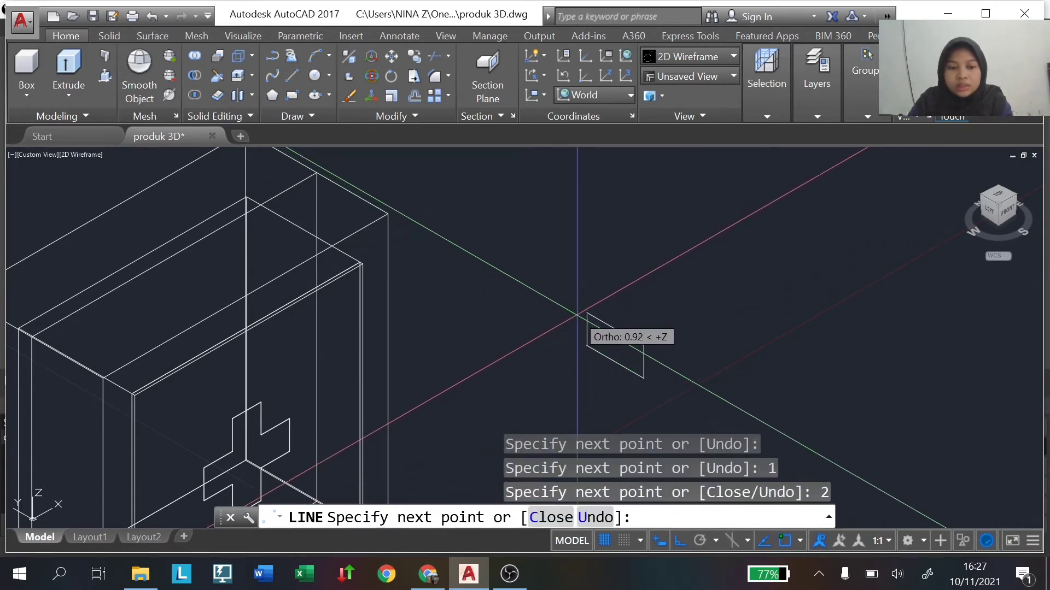
key(Return)
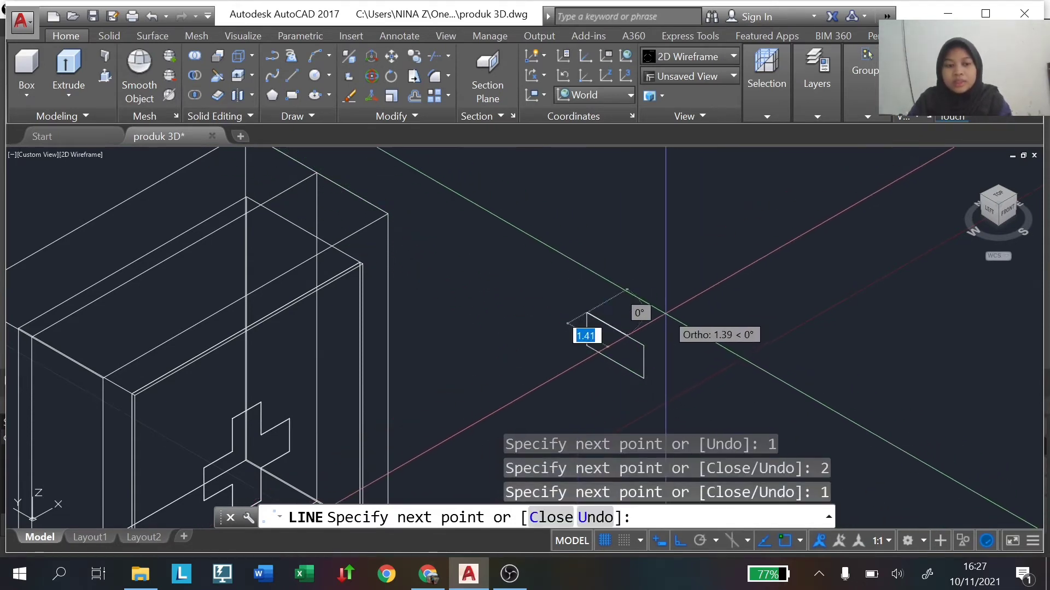
key(Escape)
scroll(662, 314, up, 2)
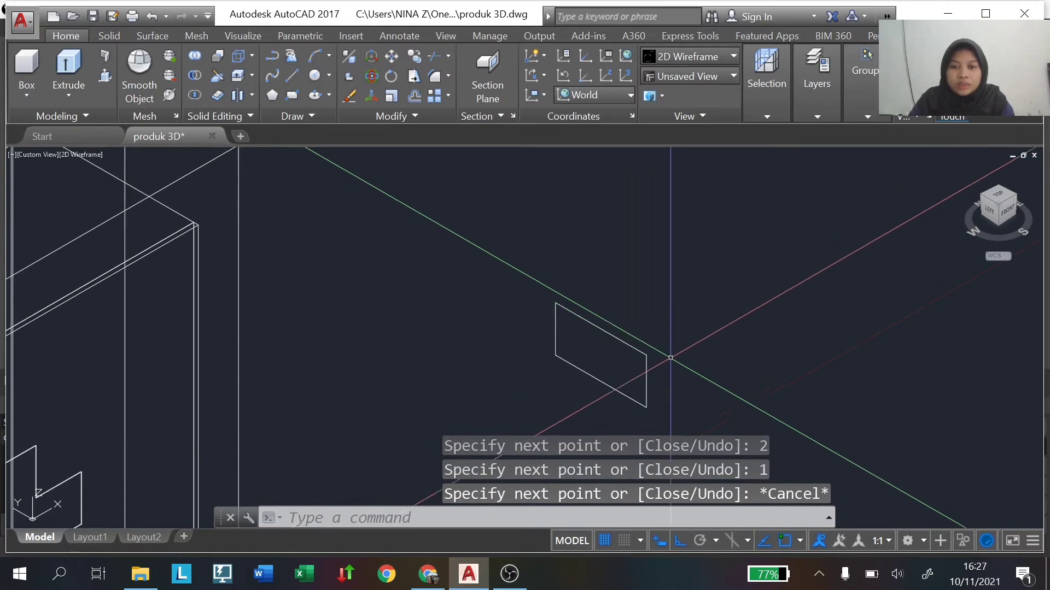
Fillet the rectangle's four corners with a 0.2 radius.
text(f)
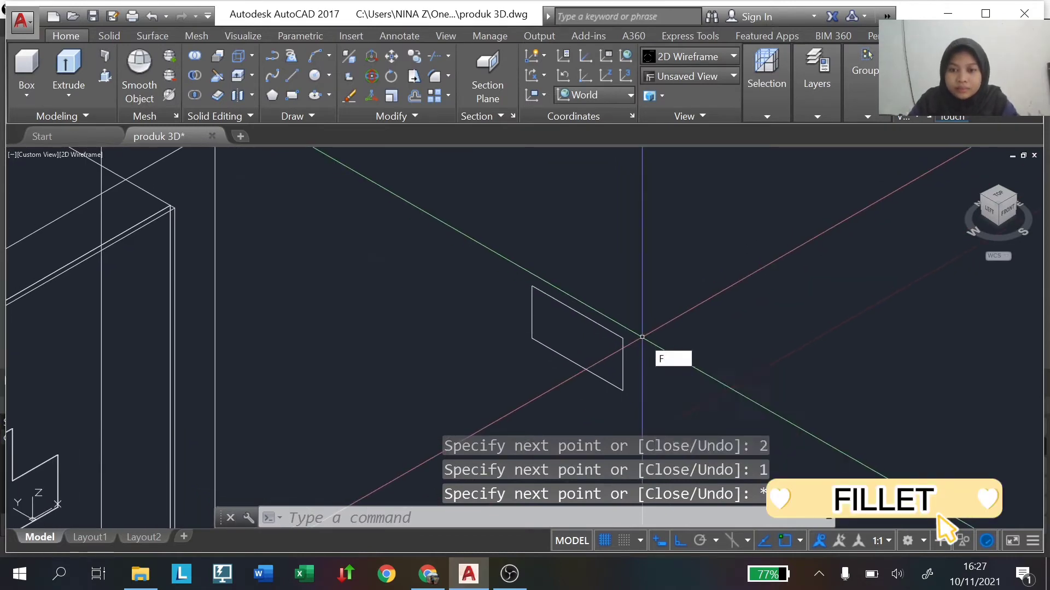
key(Return)
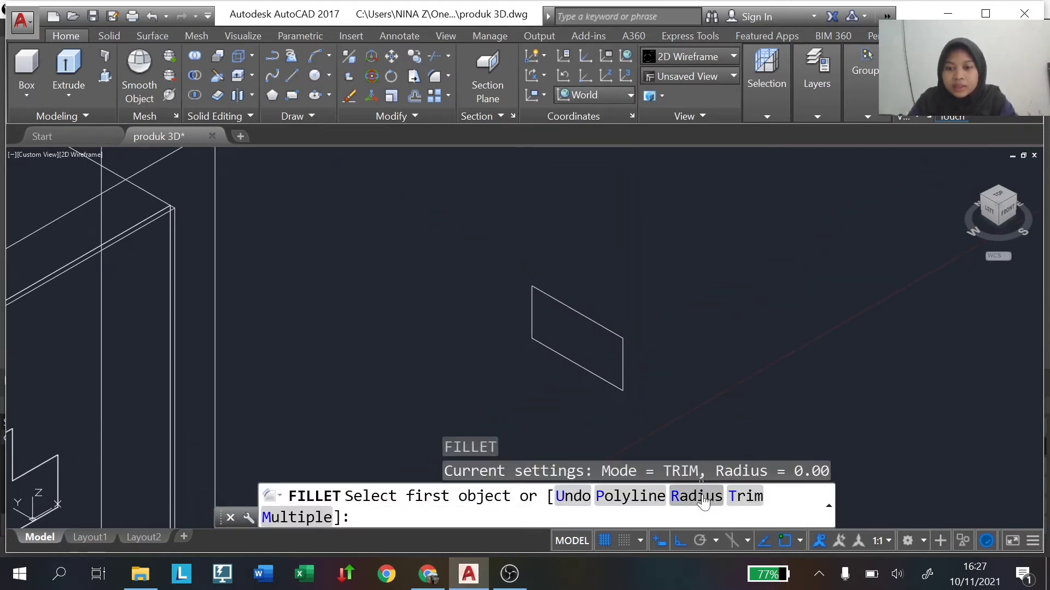
click(704, 502)
text(0.2)
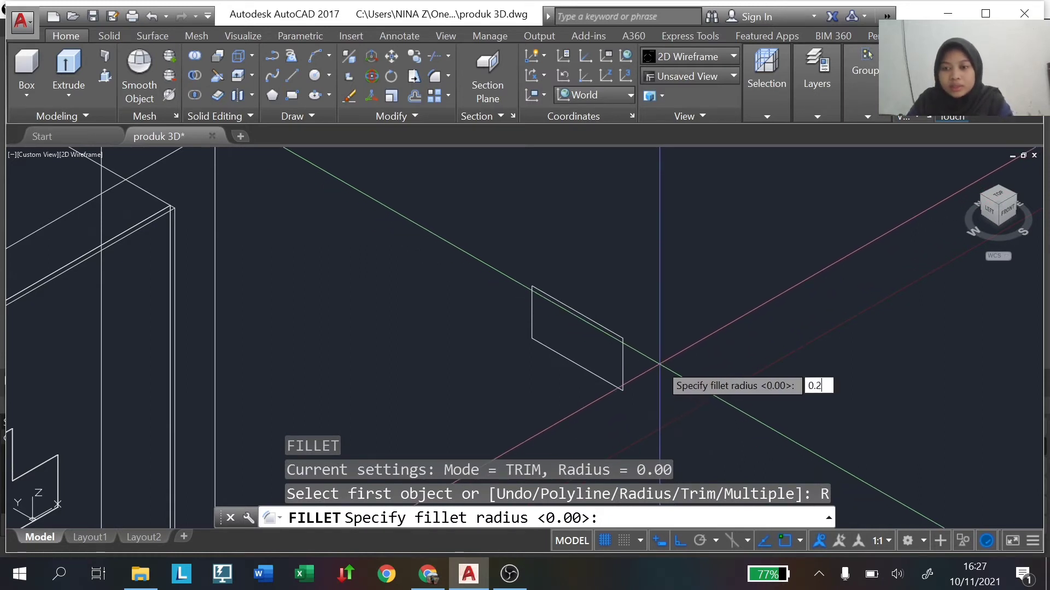
key(Return)
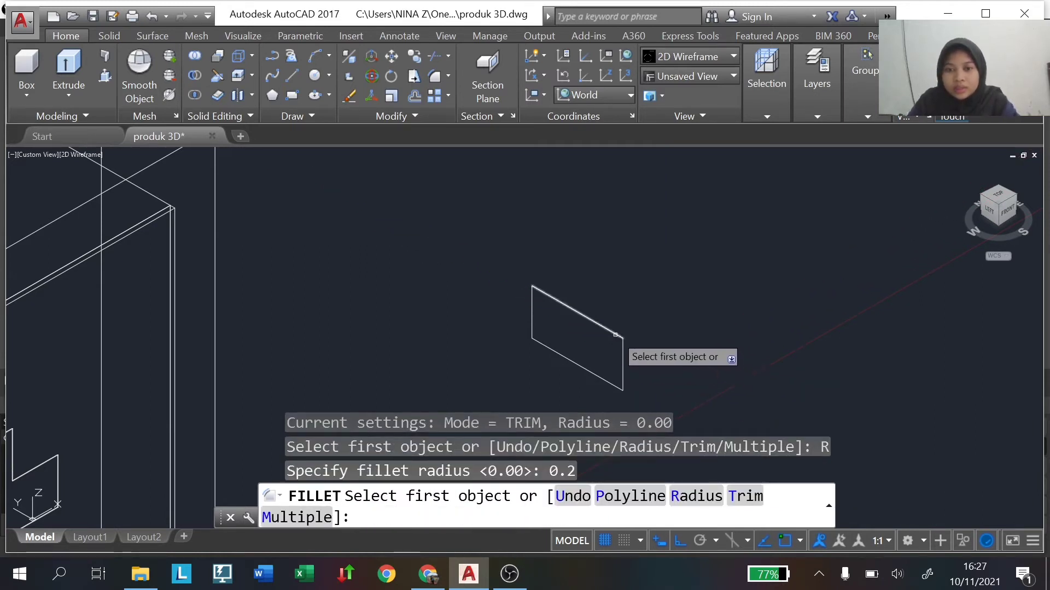
click(616, 334)
click(624, 352)
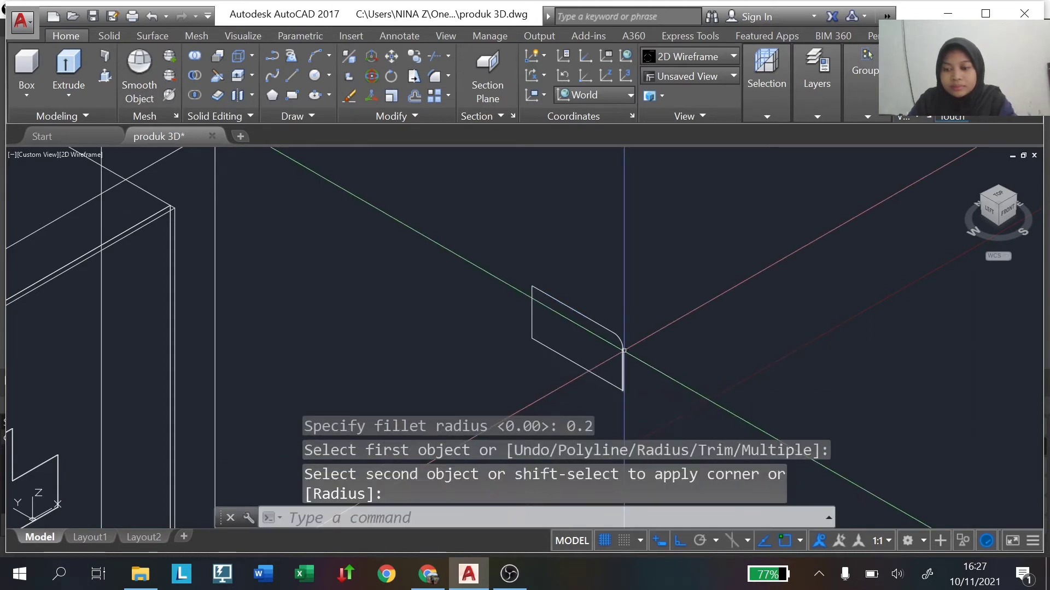
key(Return)
key(Return)
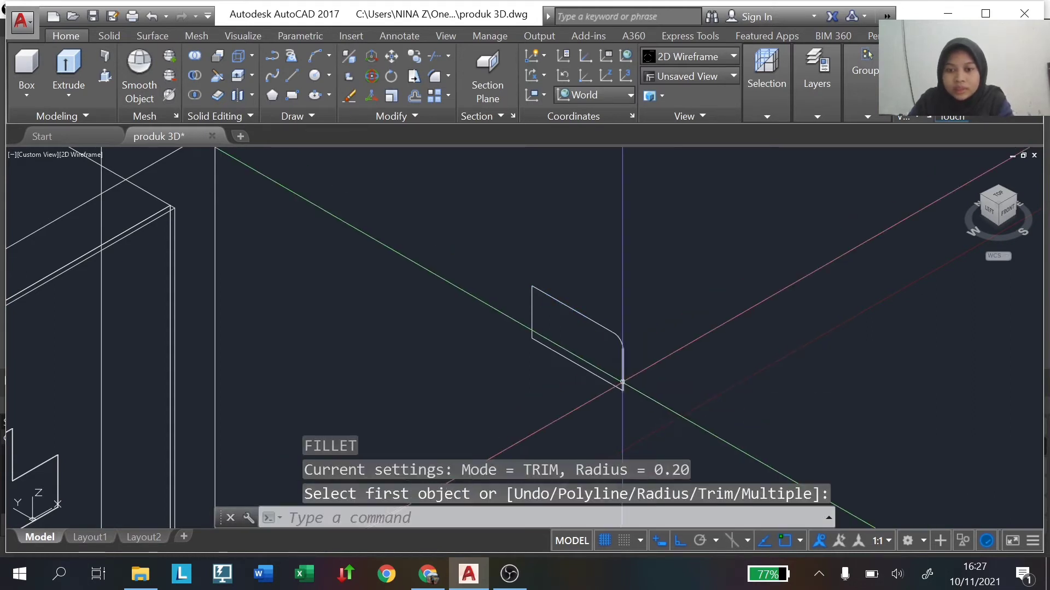
click(617, 387)
key(Escape)
text(F)
key(Return)
click(621, 377)
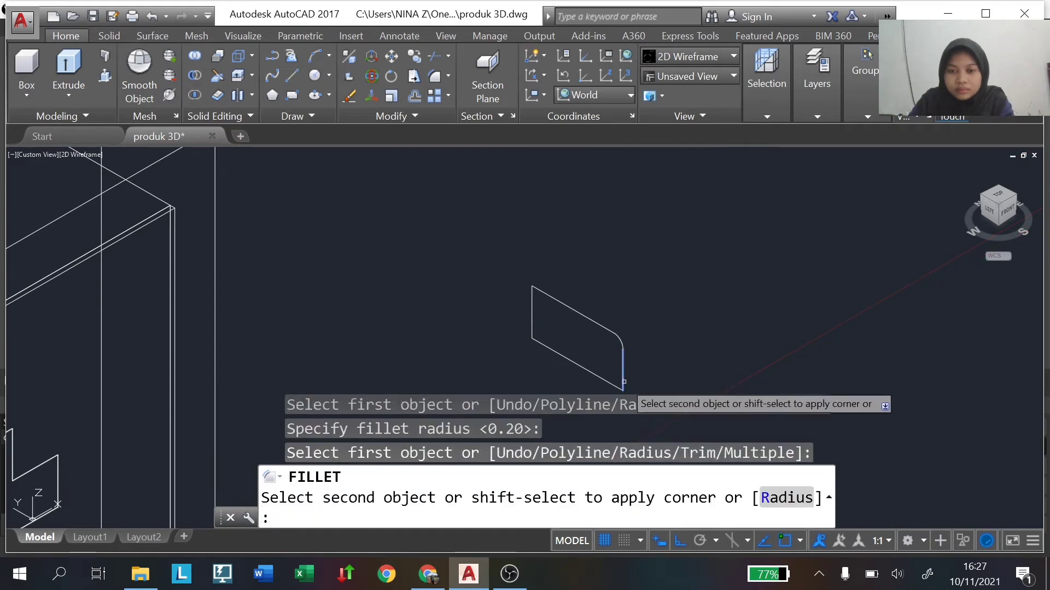
click(580, 365)
key(Return)
click(571, 317)
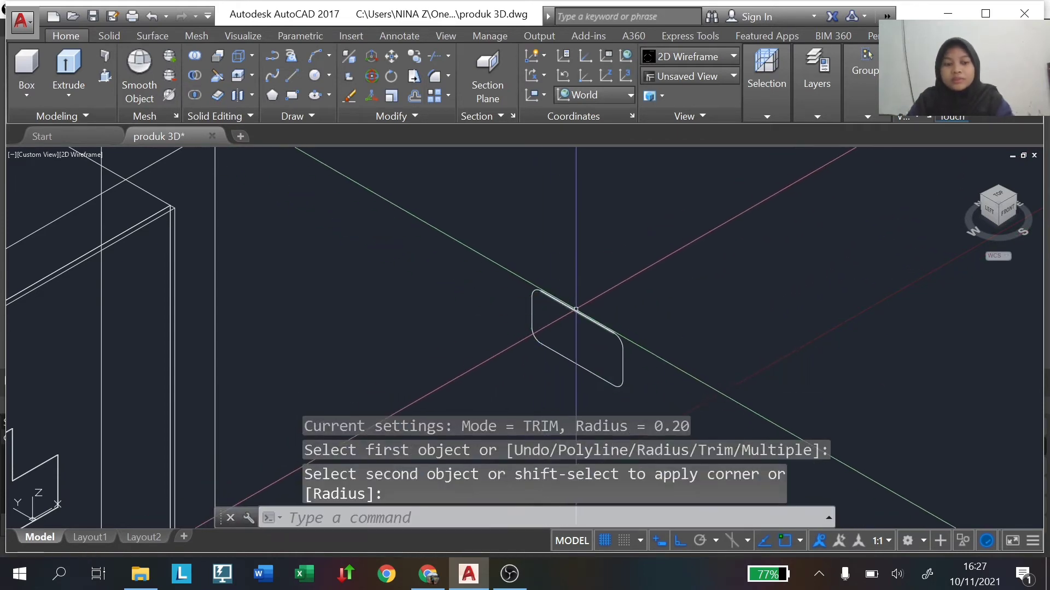
key(Escape)
Join the rounded outline's eight pieces into one spline and select it.
click(476, 239)
click(631, 404)
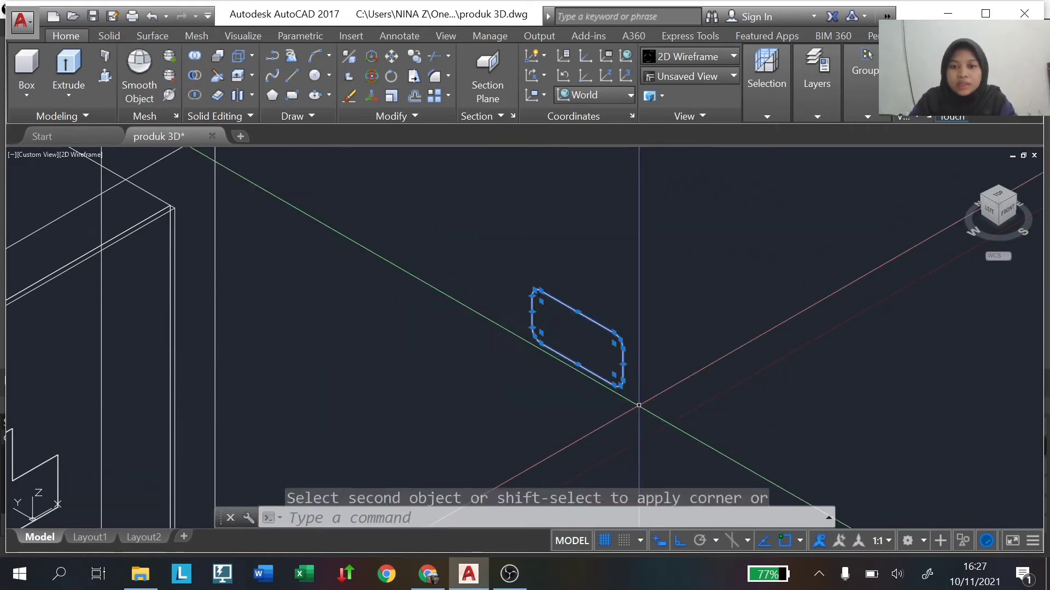
text(J)
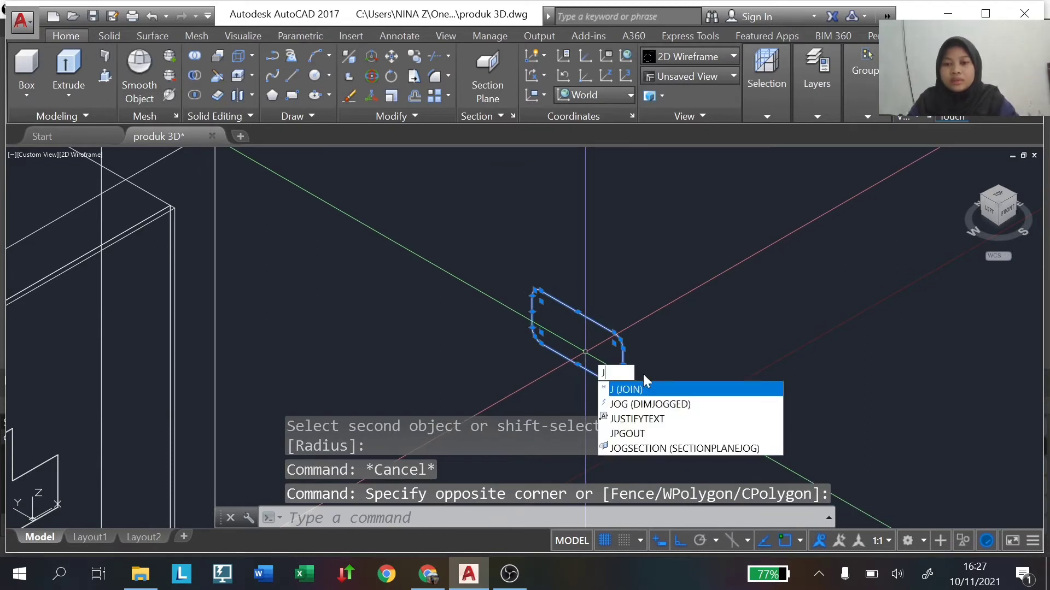
key(Return)
click(452, 259)
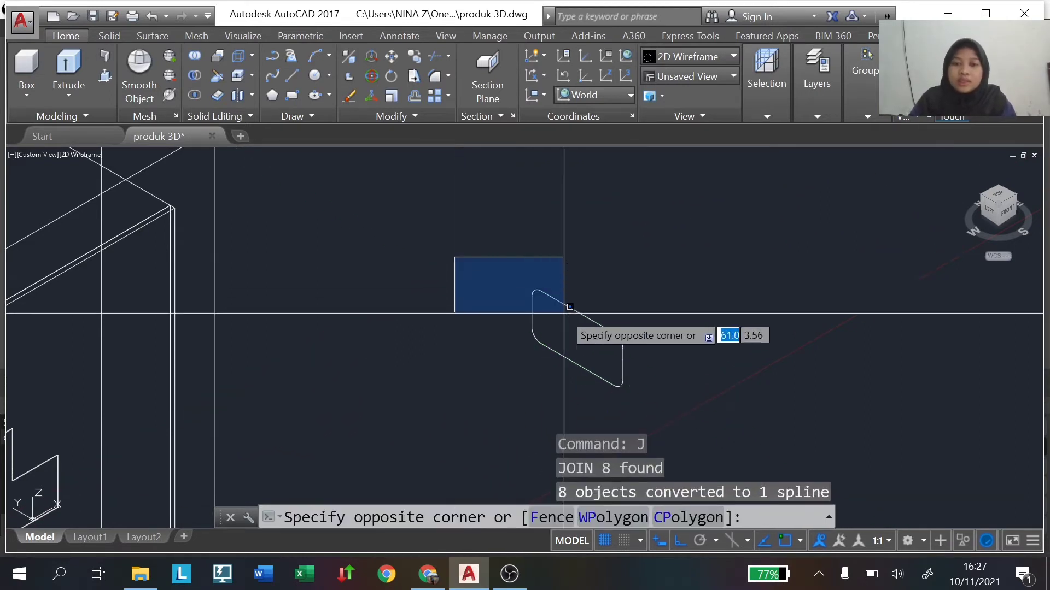
click(654, 389)
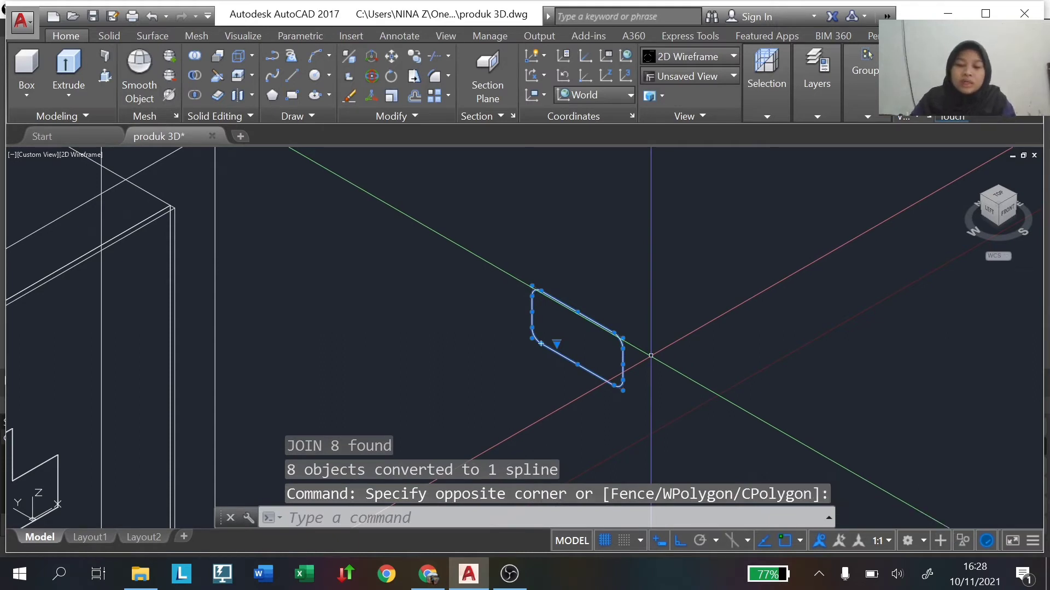
Extrude the rounded-rectangle profile to a 0.2 height solid.
click(69, 69)
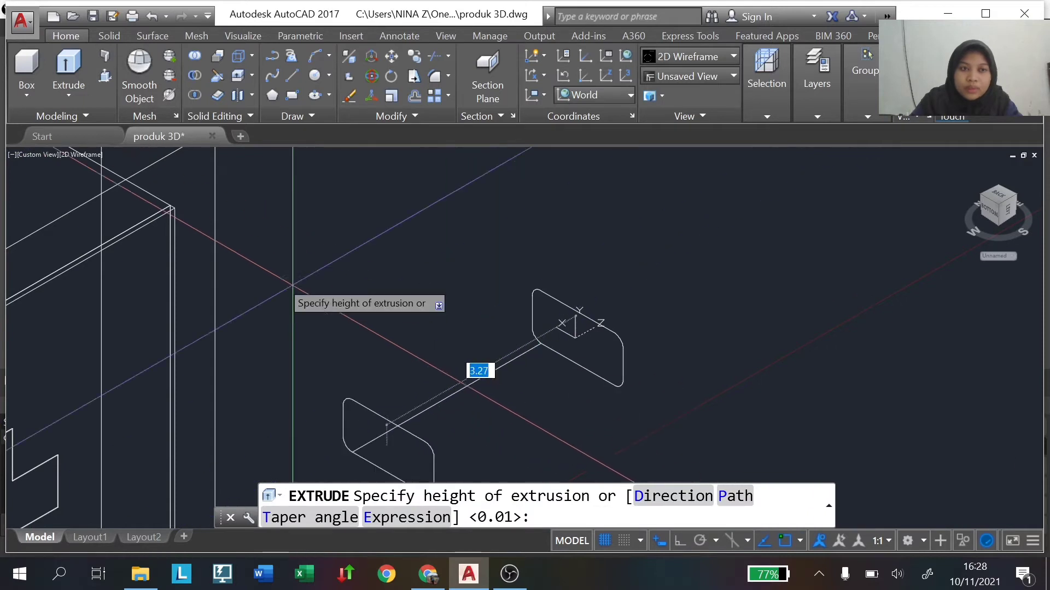
click(69, 98)
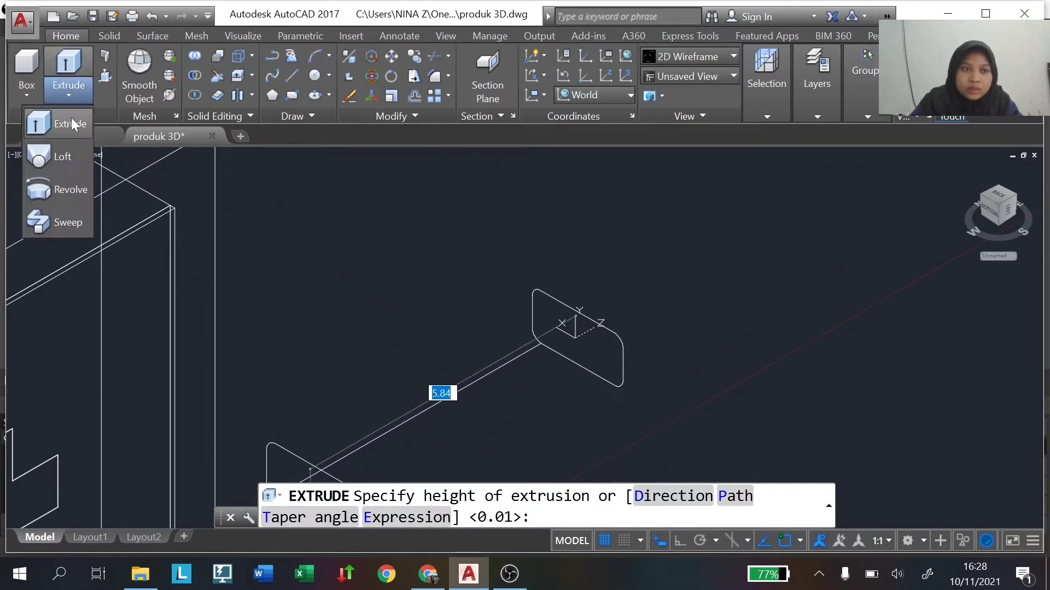
click(72, 125)
click(578, 311)
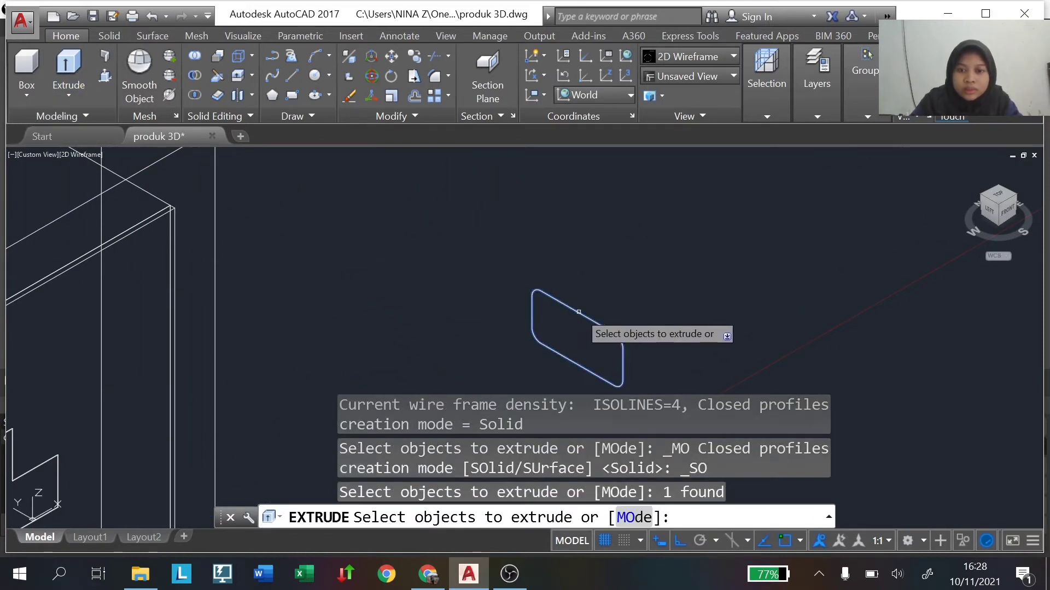
key(Return)
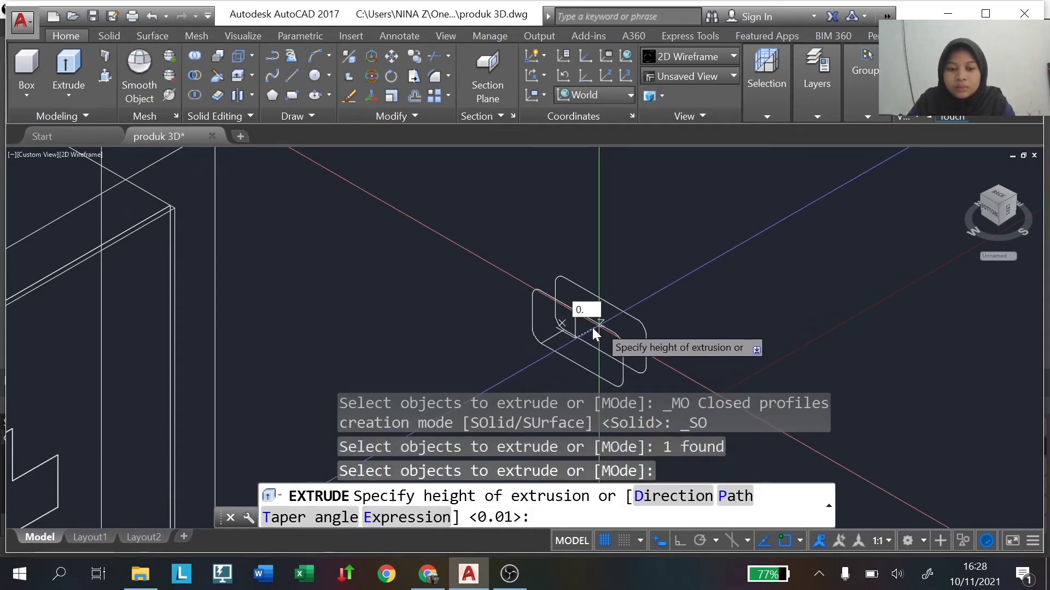
text(2)
key(Return)
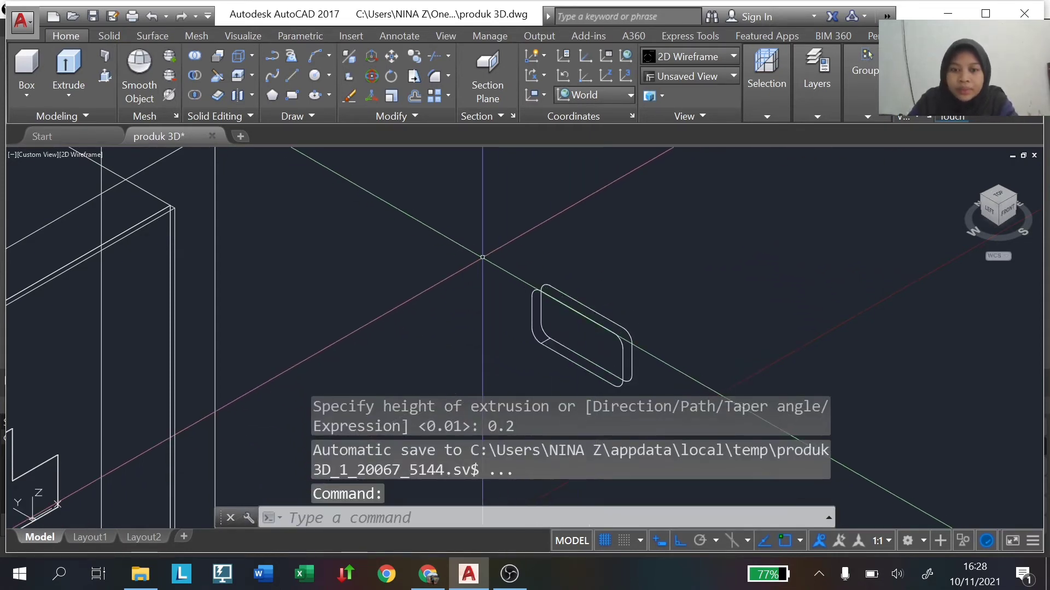
Move the handle solid to its new position.
click(631, 339)
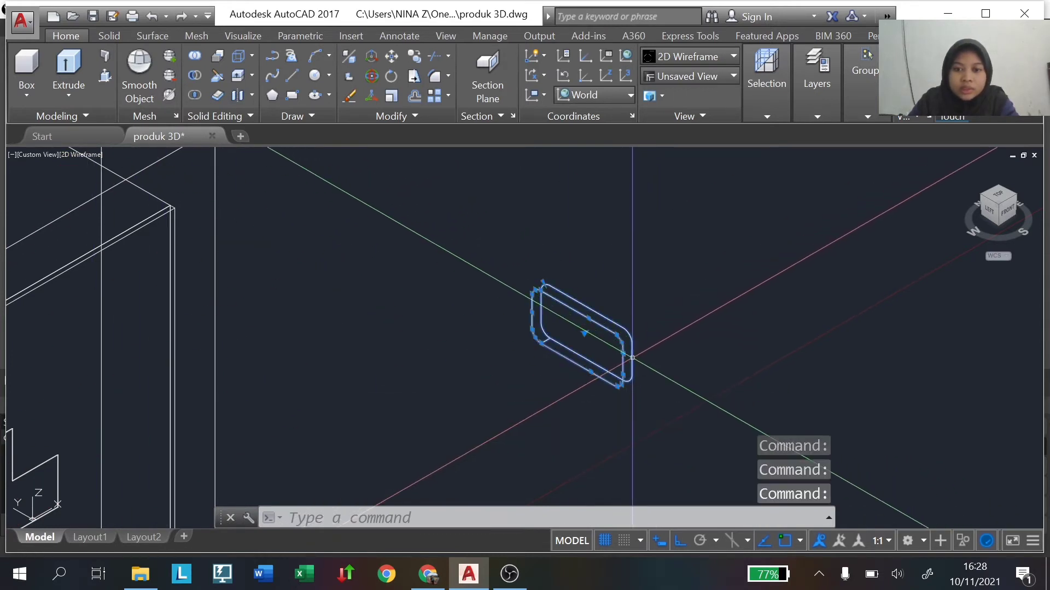
drag(632, 339, 592, 339)
drag(494, 312, 495, 315)
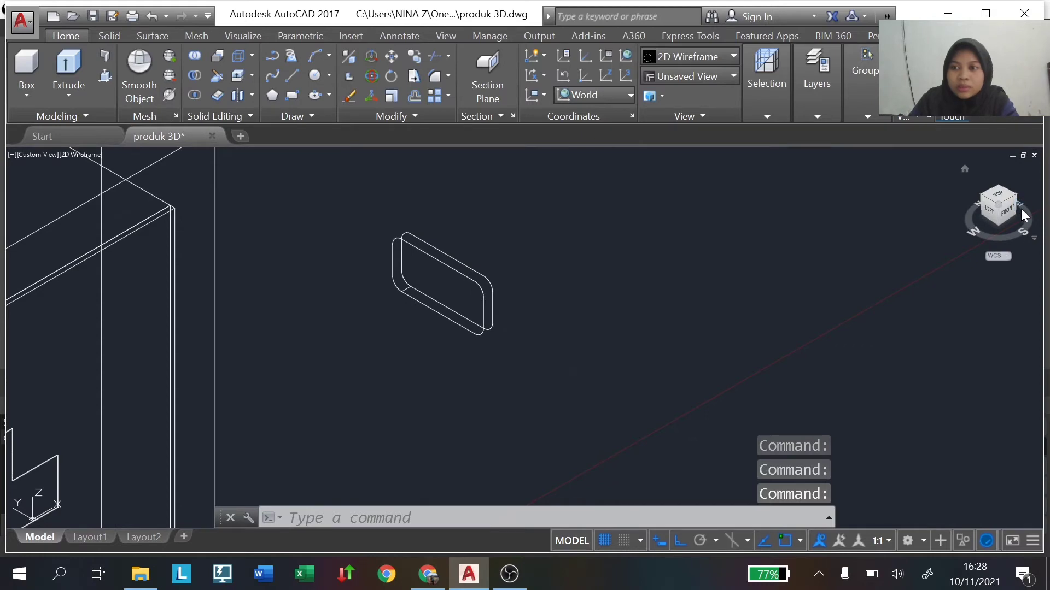
Show the model in Realistic style facing the front with the red cross.
click(1024, 216)
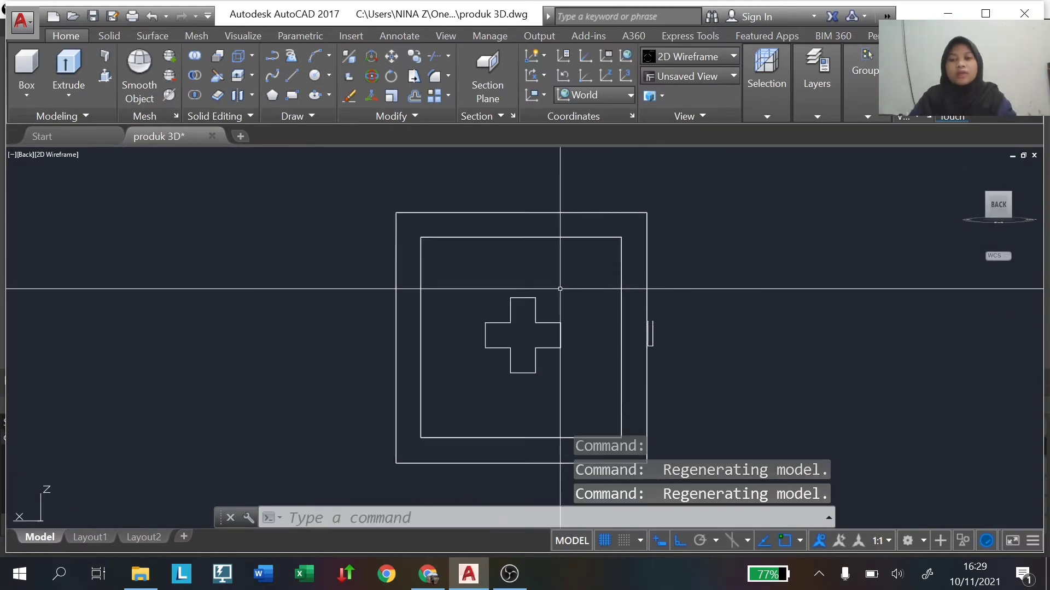
click(63, 154)
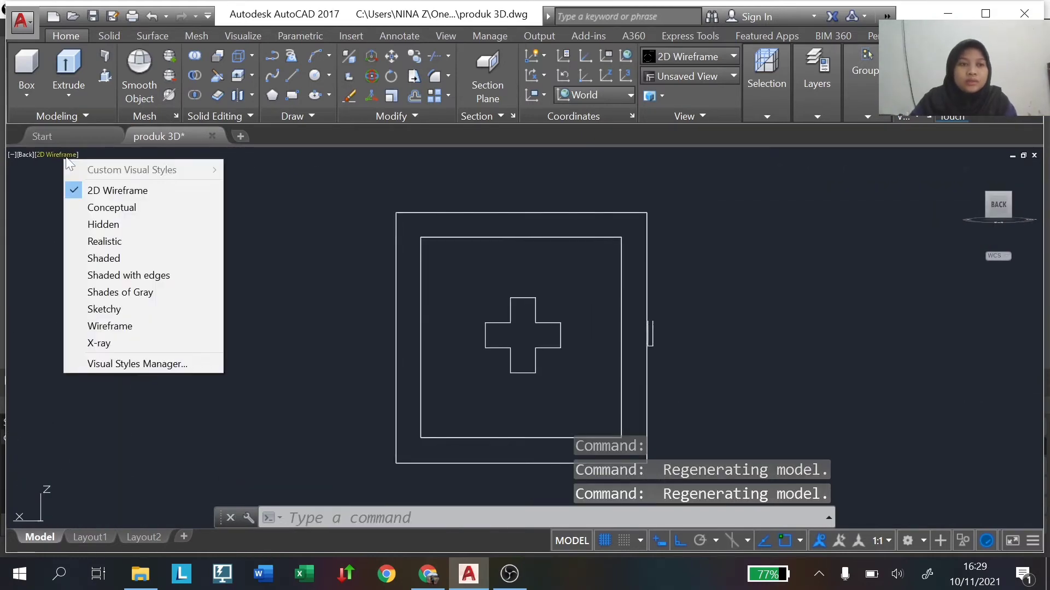
click(121, 238)
mouse_move(998, 205)
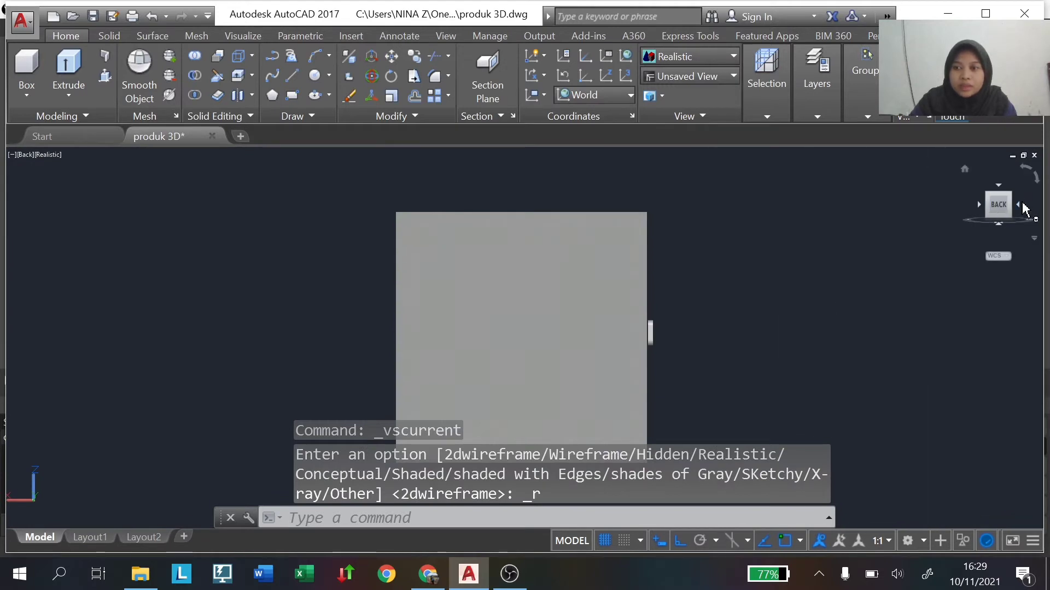
click(1018, 205)
click(1017, 205)
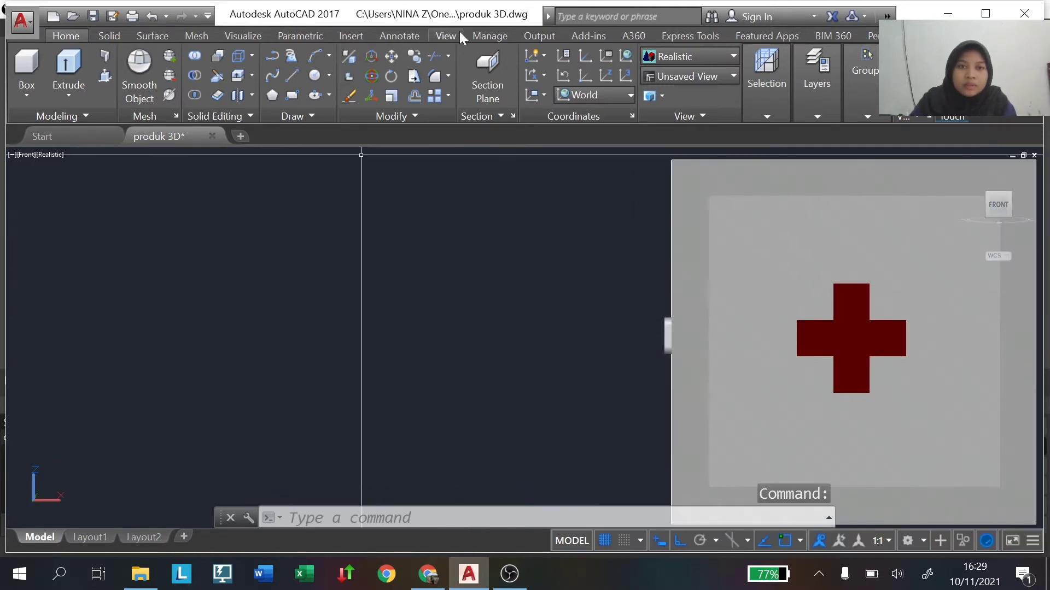
Drag the anodized aluminium materials from the Metal library onto the box and handle.
click(445, 35)
click(379, 57)
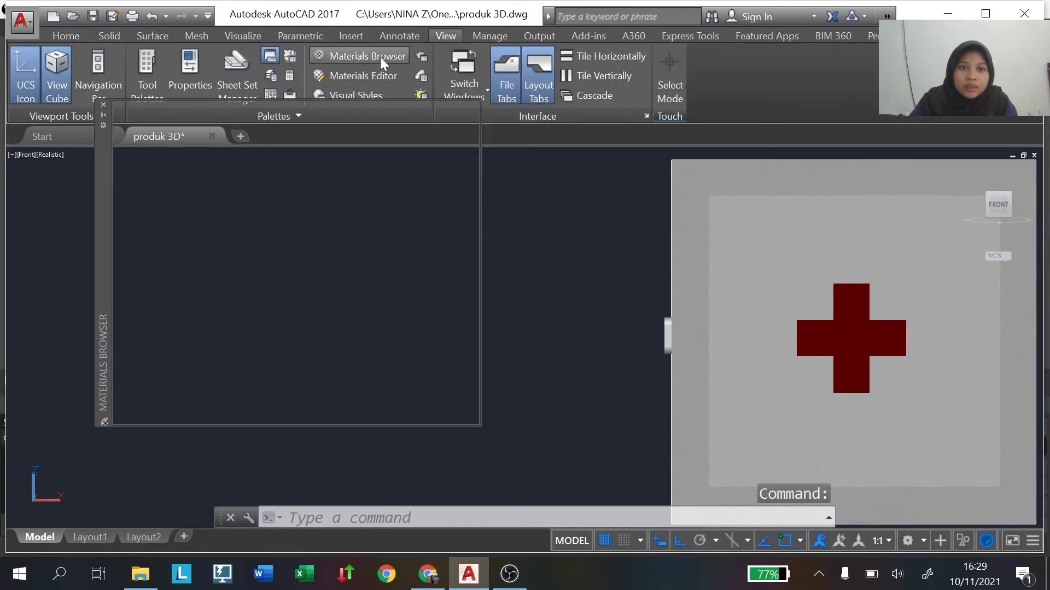
click(249, 220)
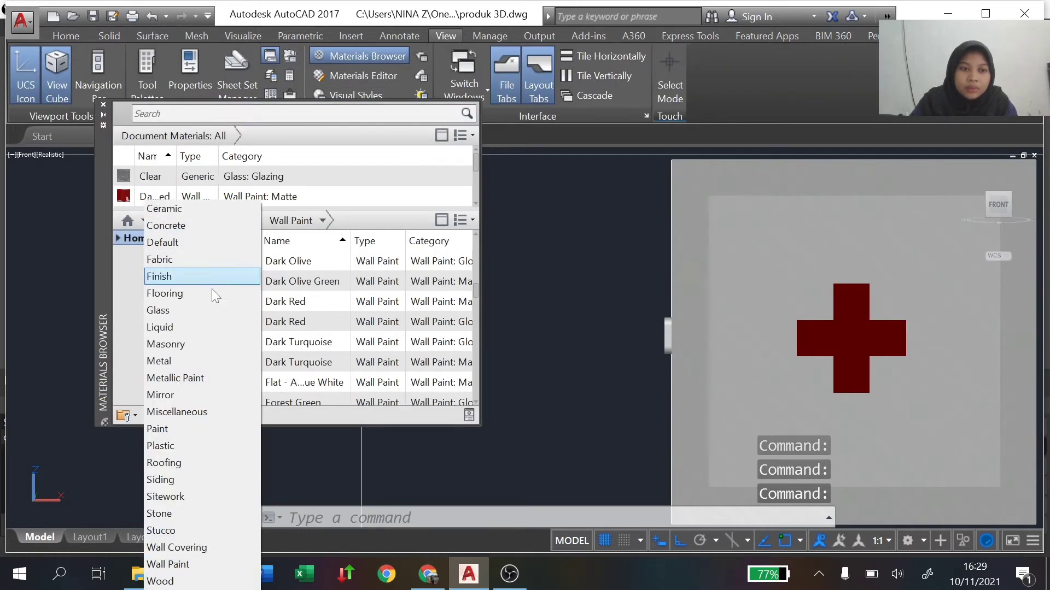
click(187, 364)
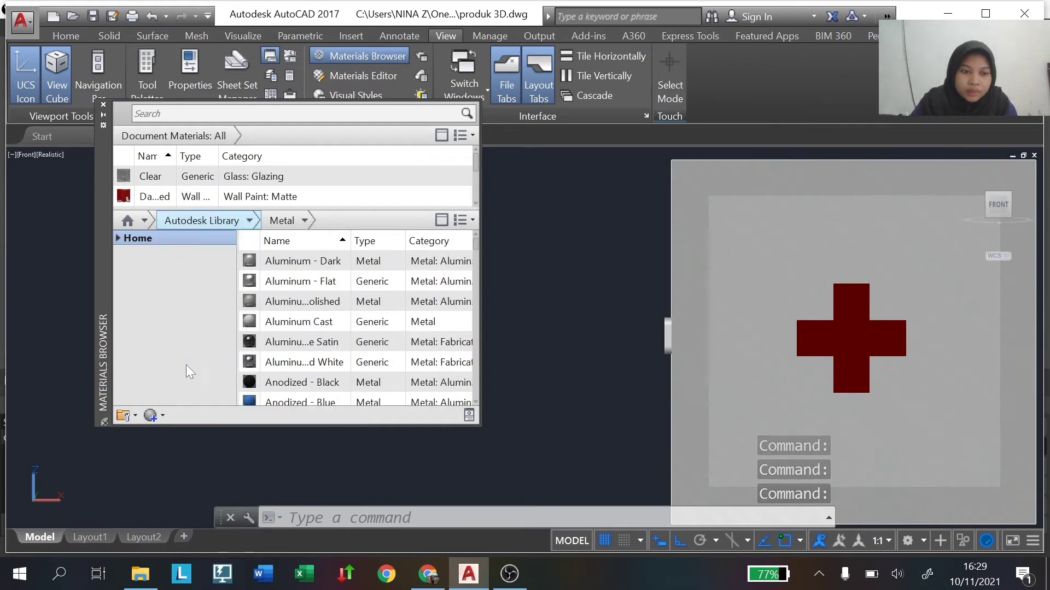
scroll(326, 358, down, 3)
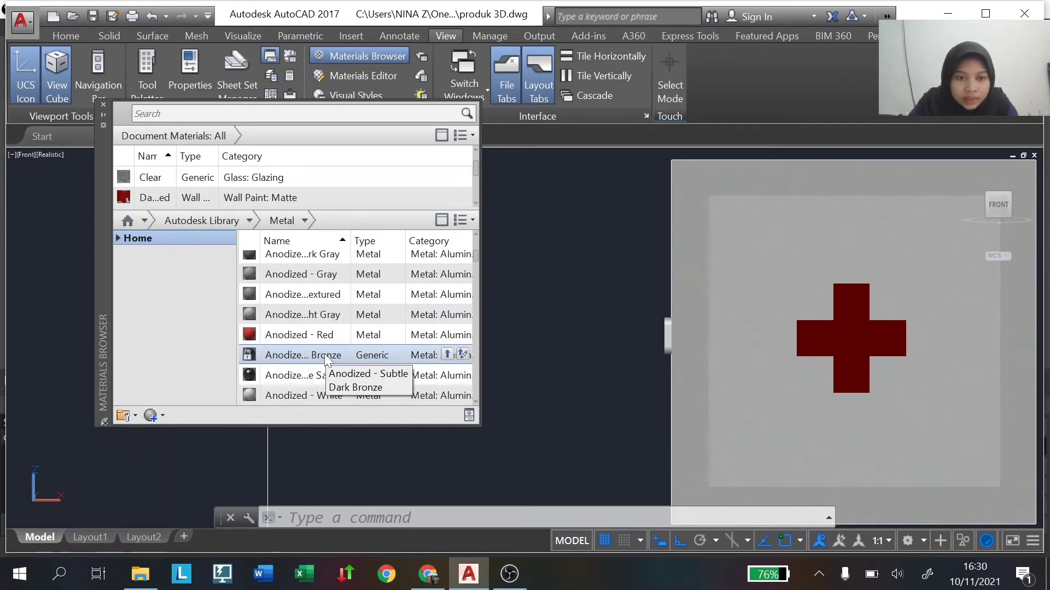
drag(326, 360, 336, 358)
drag(473, 347, 543, 341)
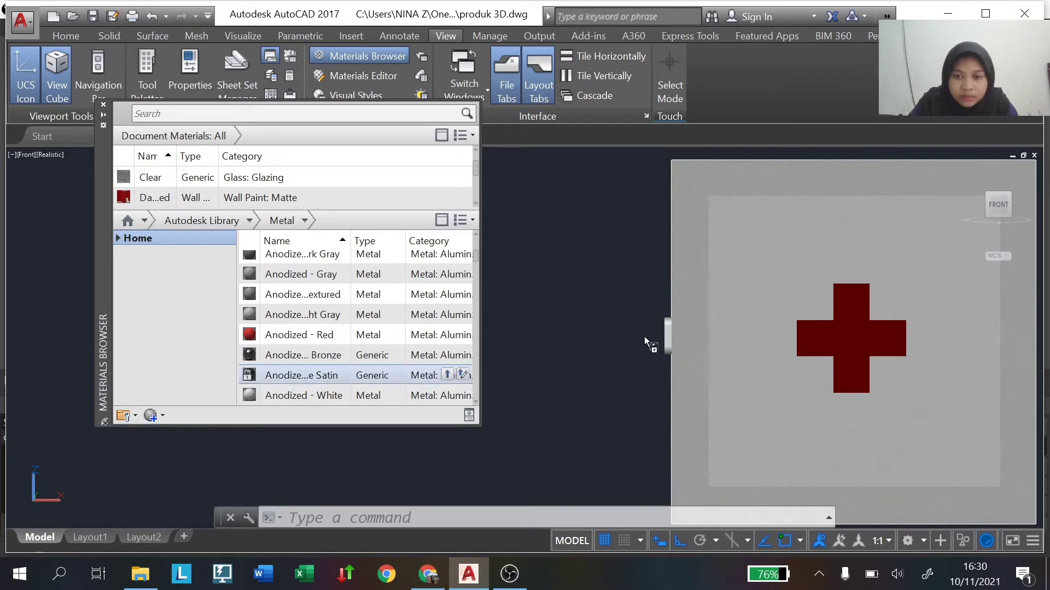
drag(665, 338, 665, 337)
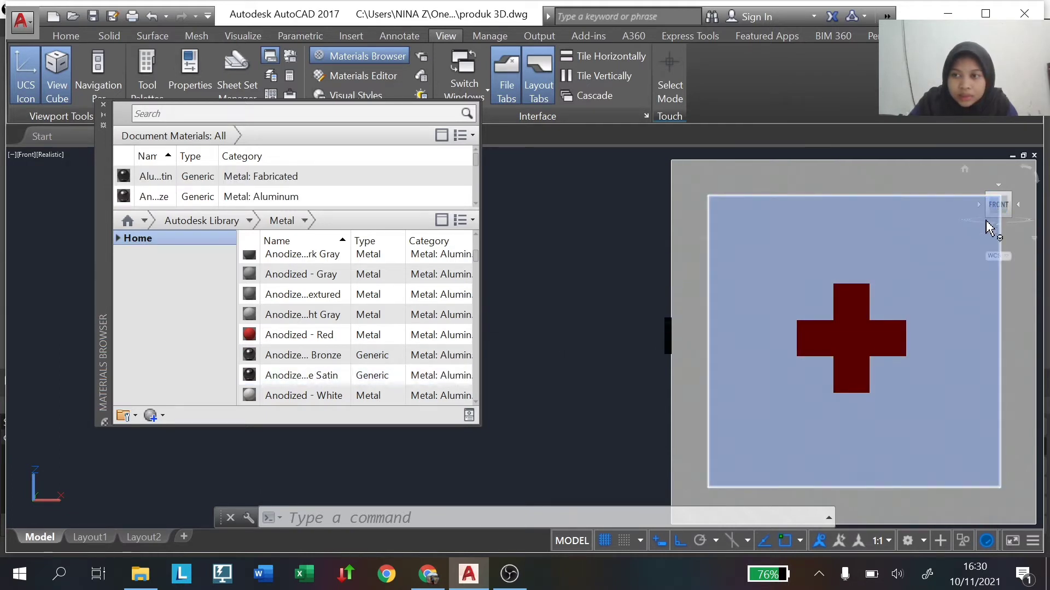
click(979, 204)
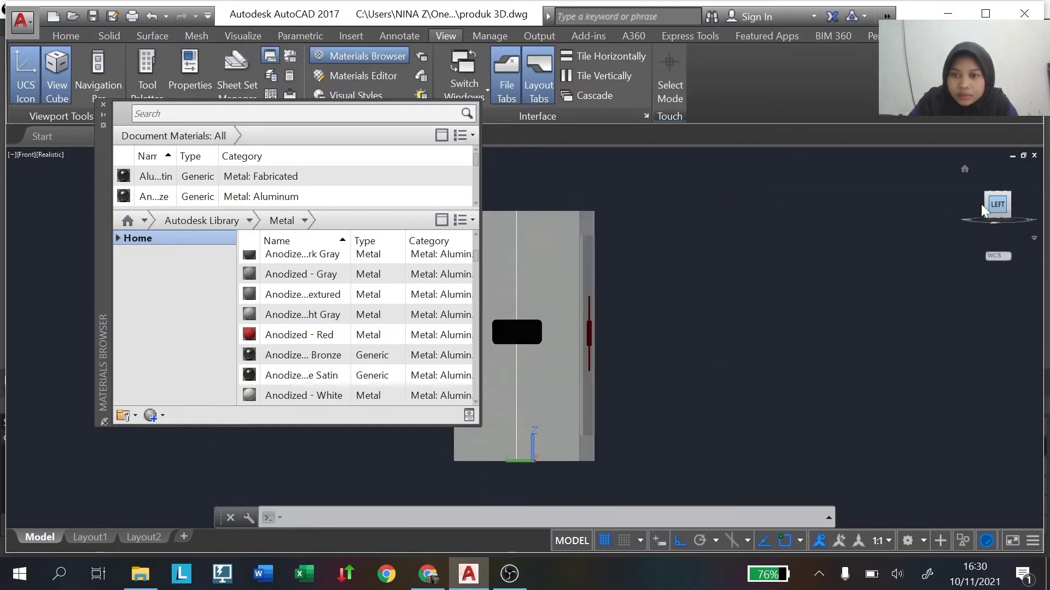
Close the materials library, set 2D Wireframe from the right, then return to Home view.
click(104, 105)
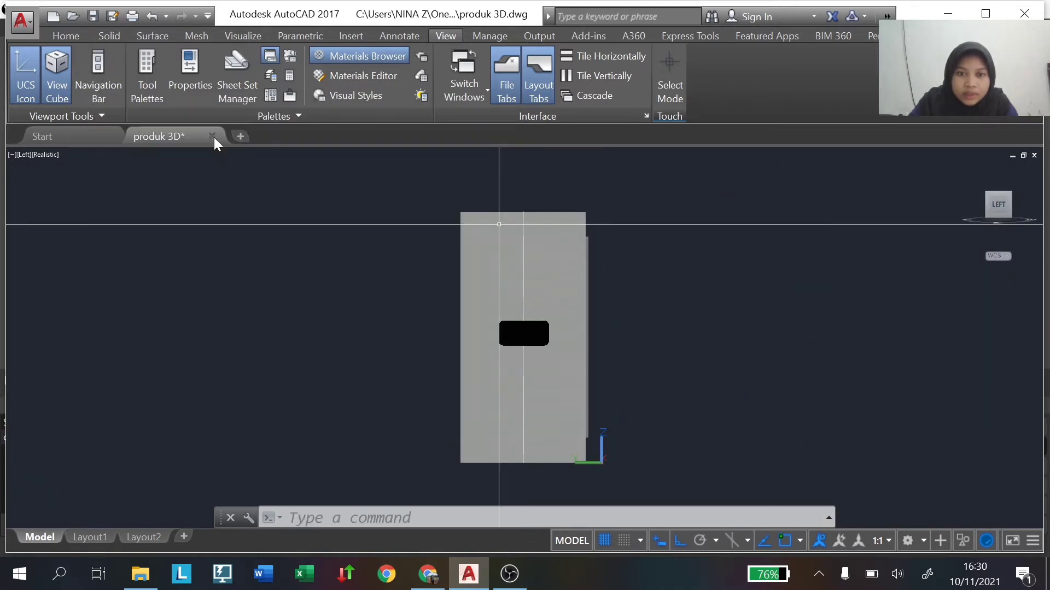
click(1024, 205)
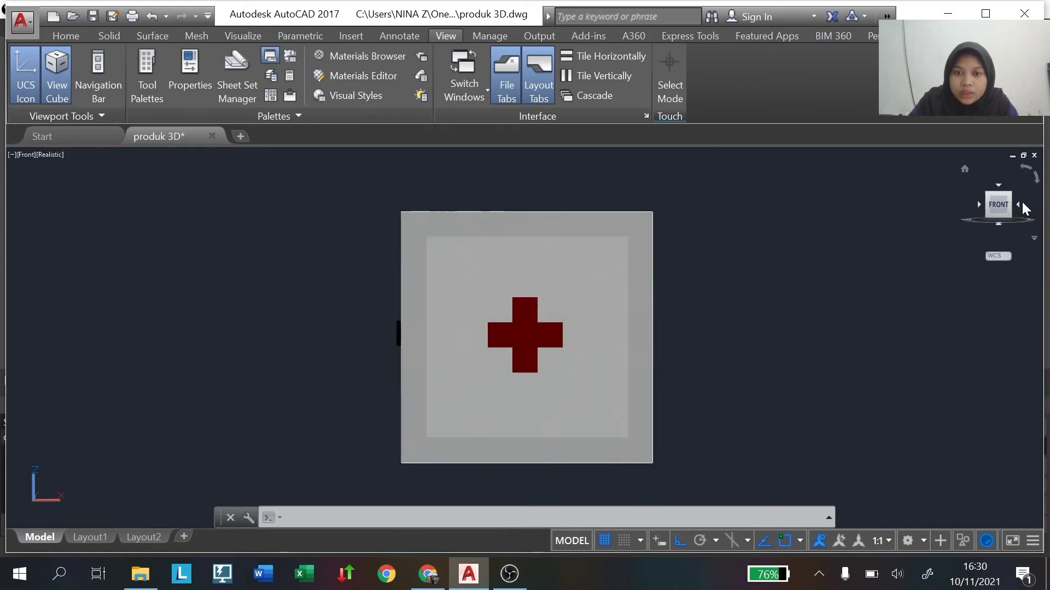
click(1023, 206)
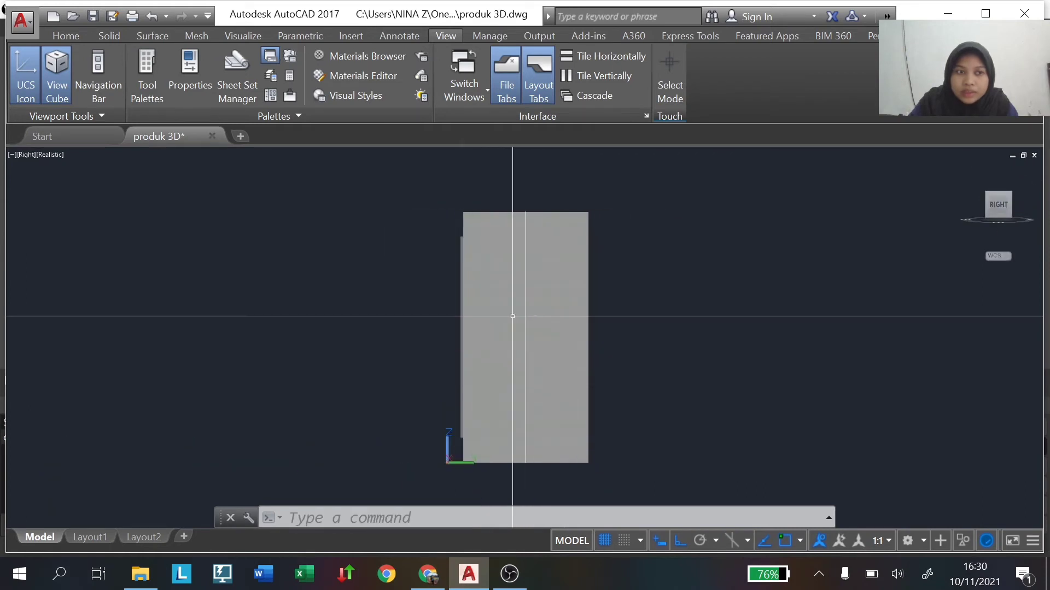
click(53, 155)
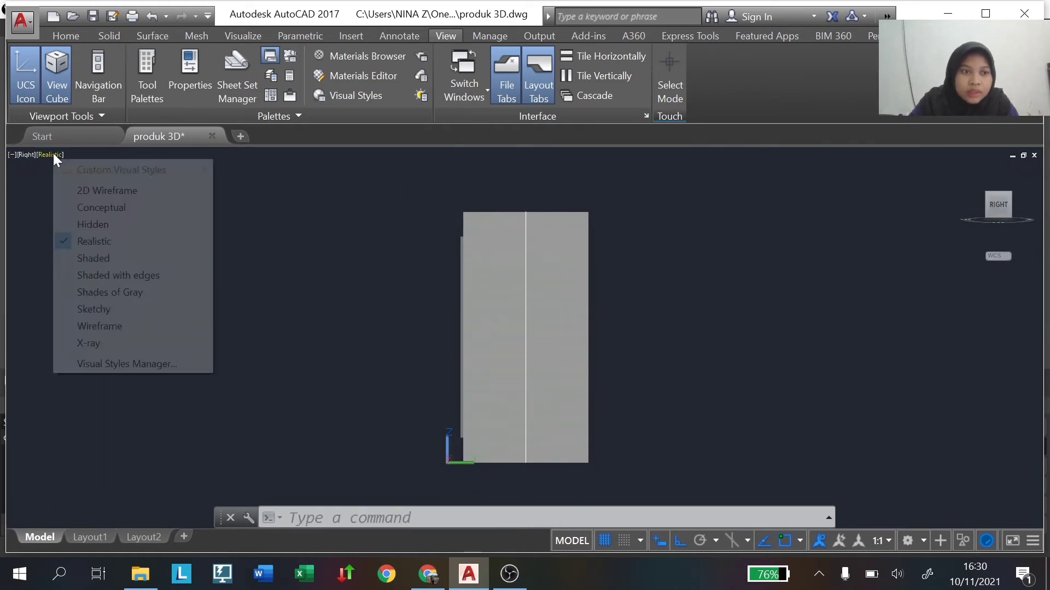
click(114, 189)
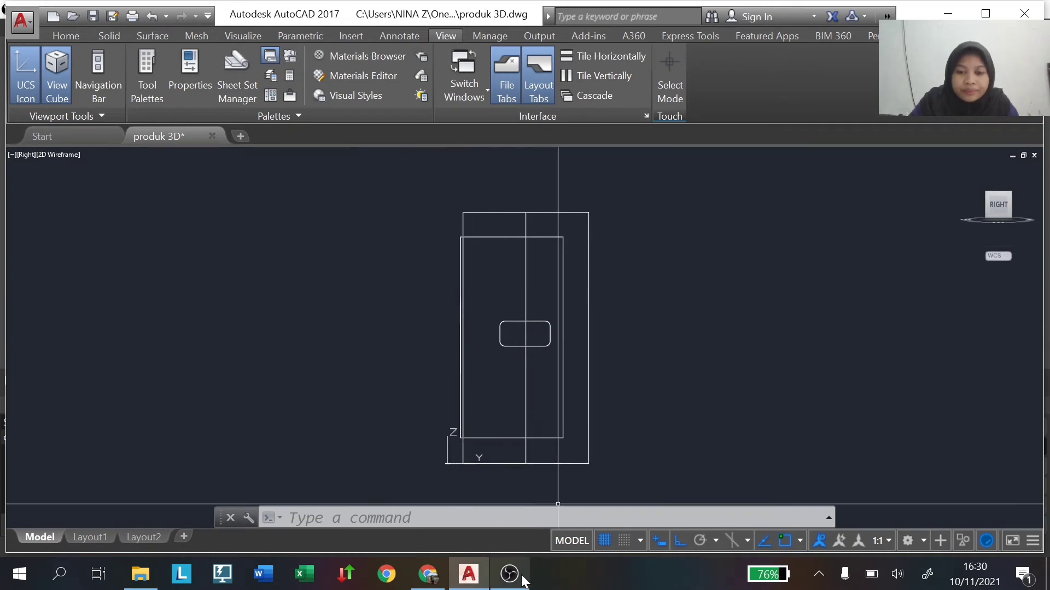
mouse_move(973, 178)
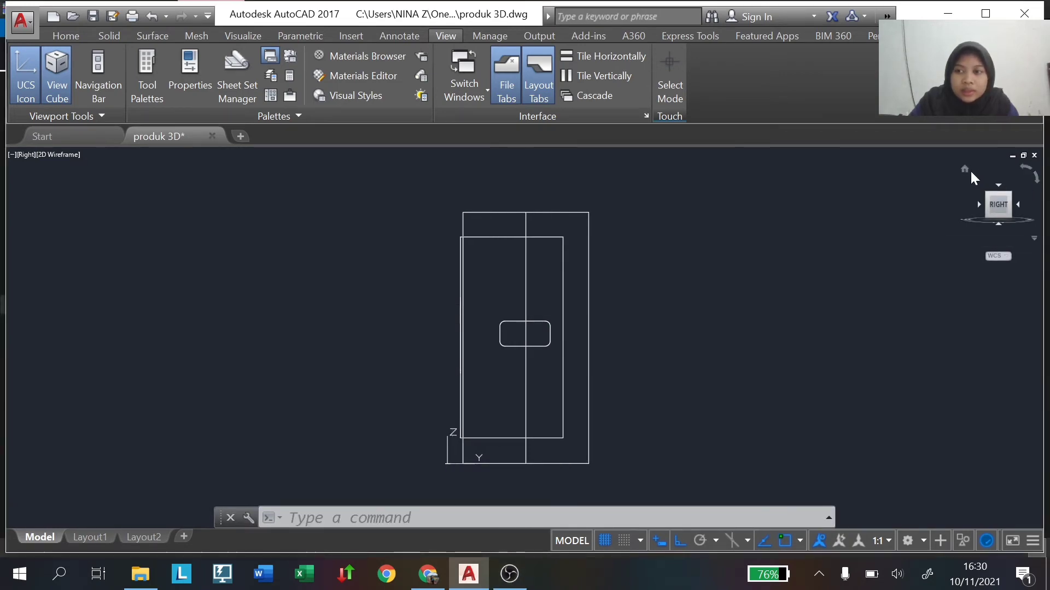
click(965, 169)
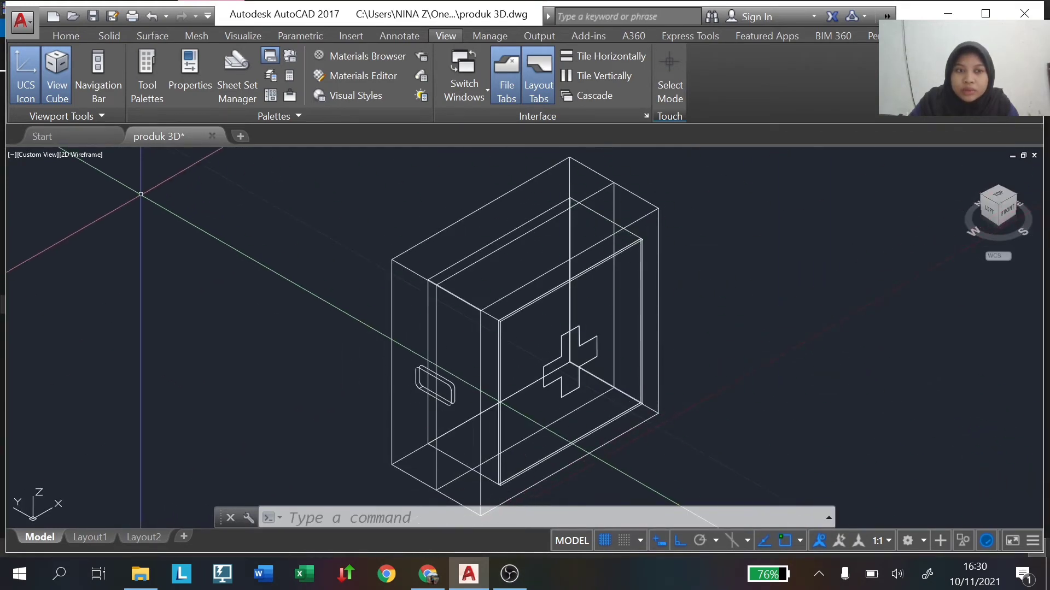
Draw bracket line segments of lengths 2, 1, 2 and 0.3 from the axis intersection.
click(73, 38)
text(l)
key(Return)
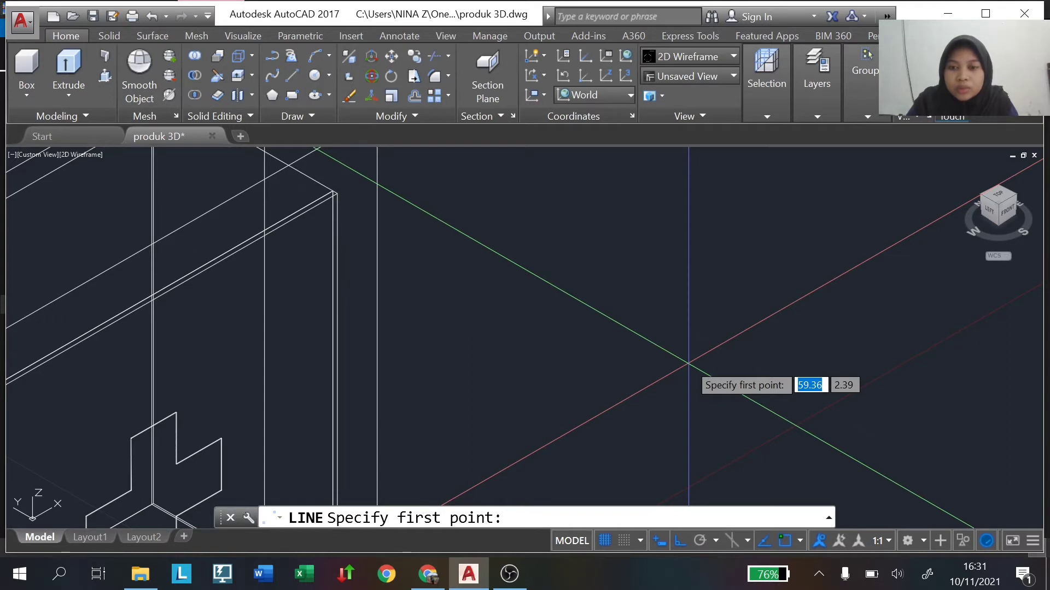
click(688, 363)
text(2)
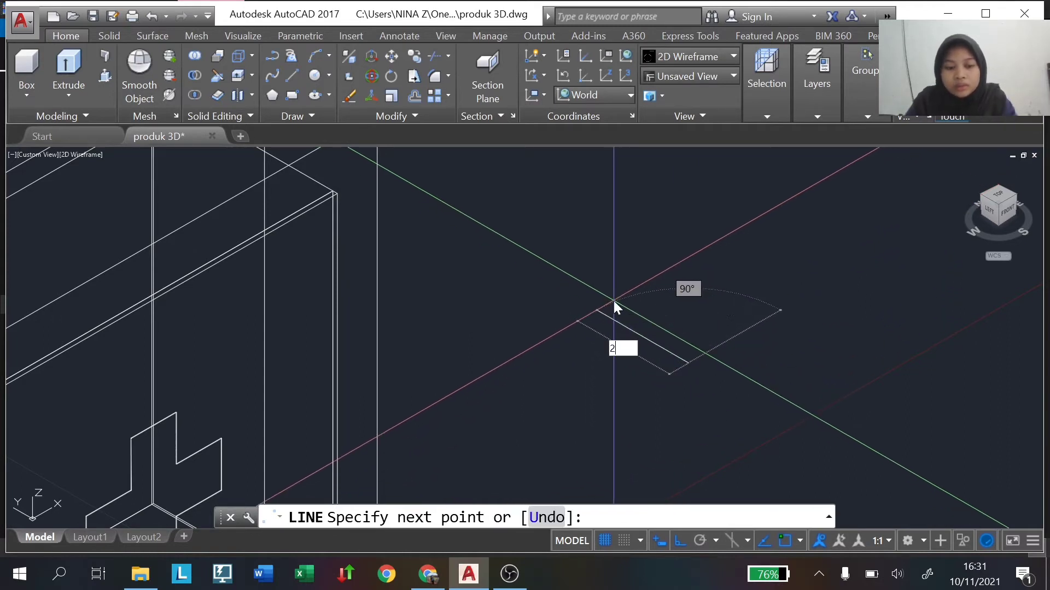
key(Return)
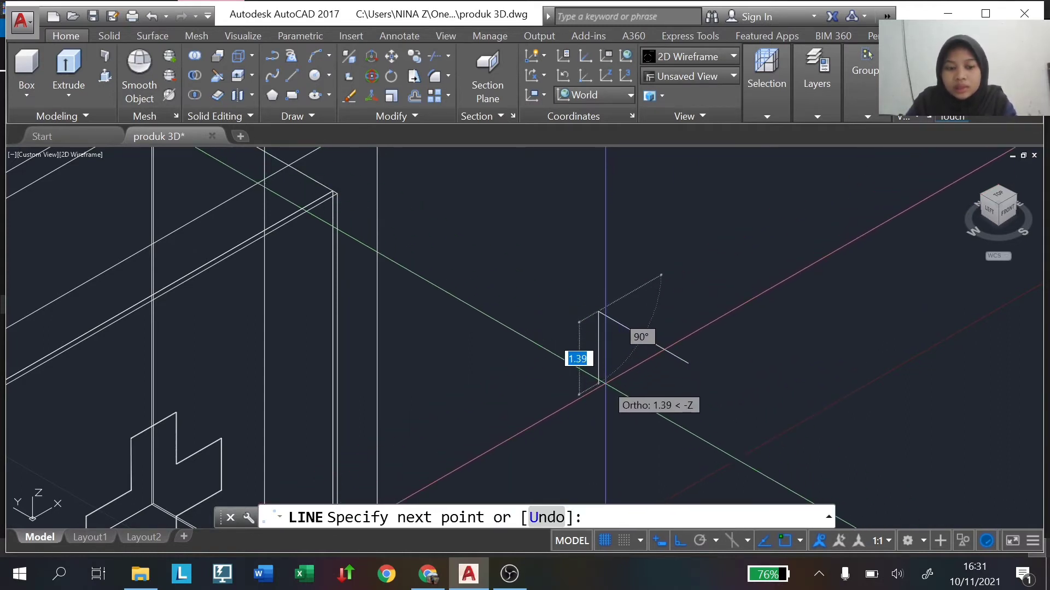
key(Return)
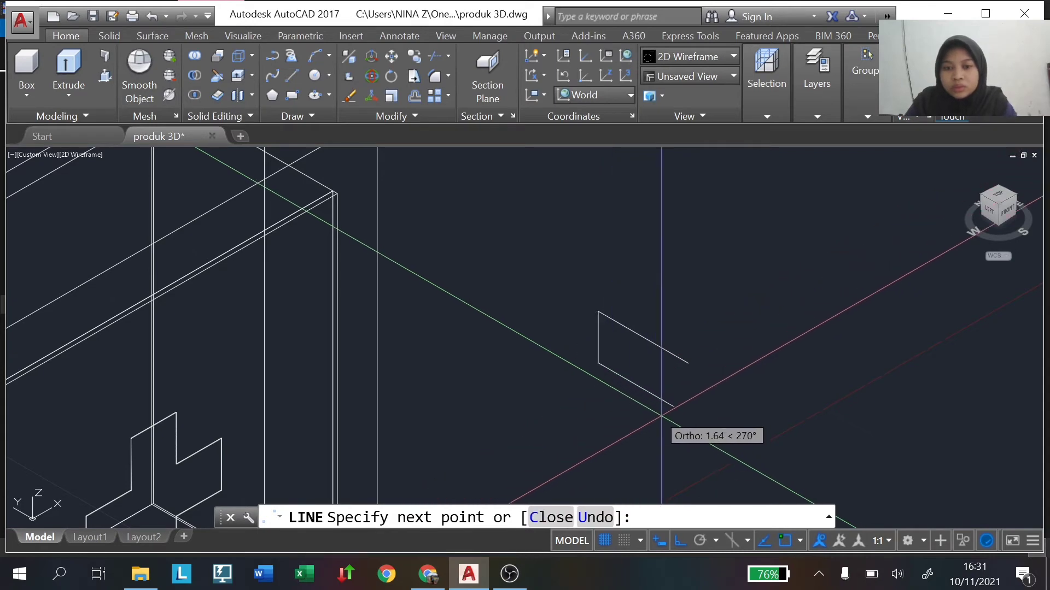
text(2)
key(Return)
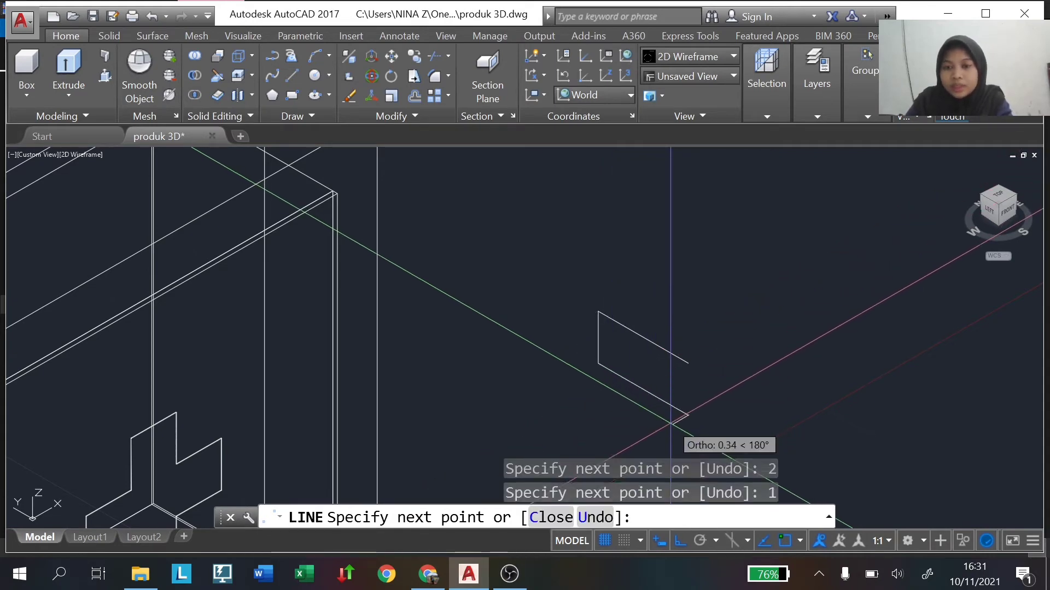
middle_drag(670, 422, 646, 349)
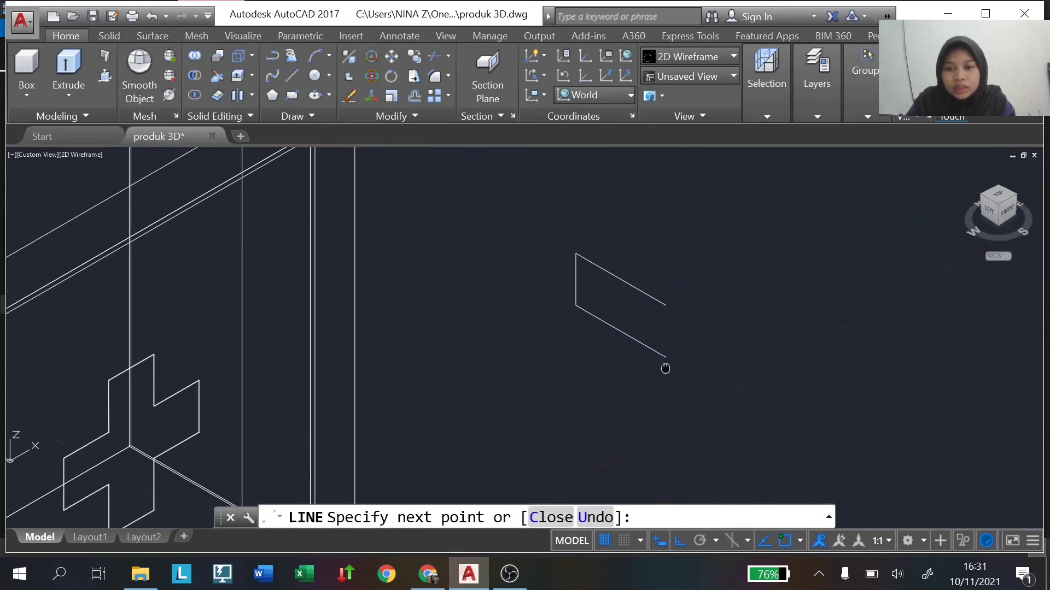
text(0)
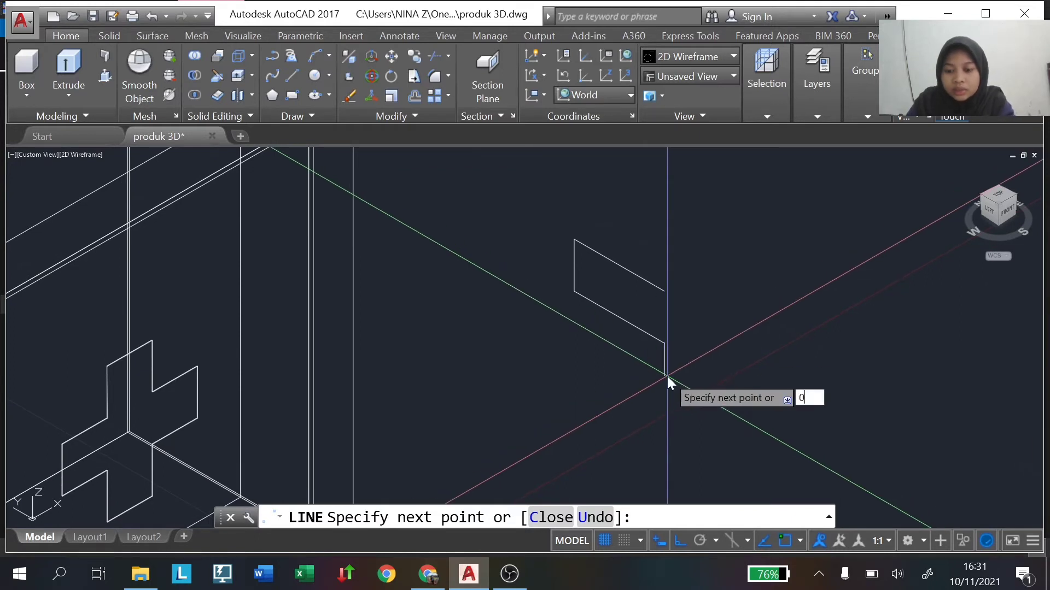
text(.)
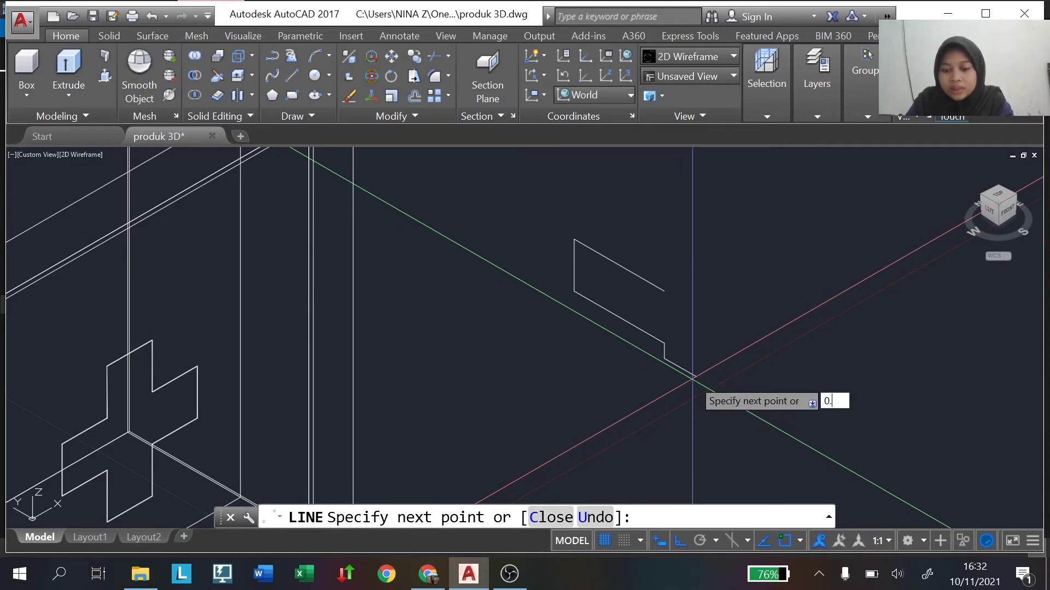
text(.3)
key(Return)
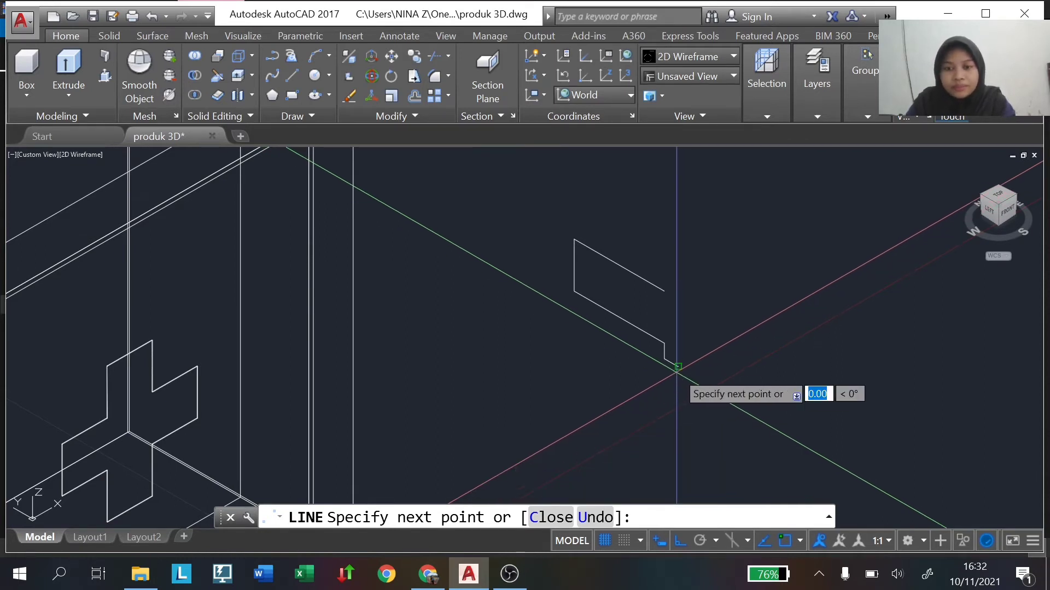
key(Escape)
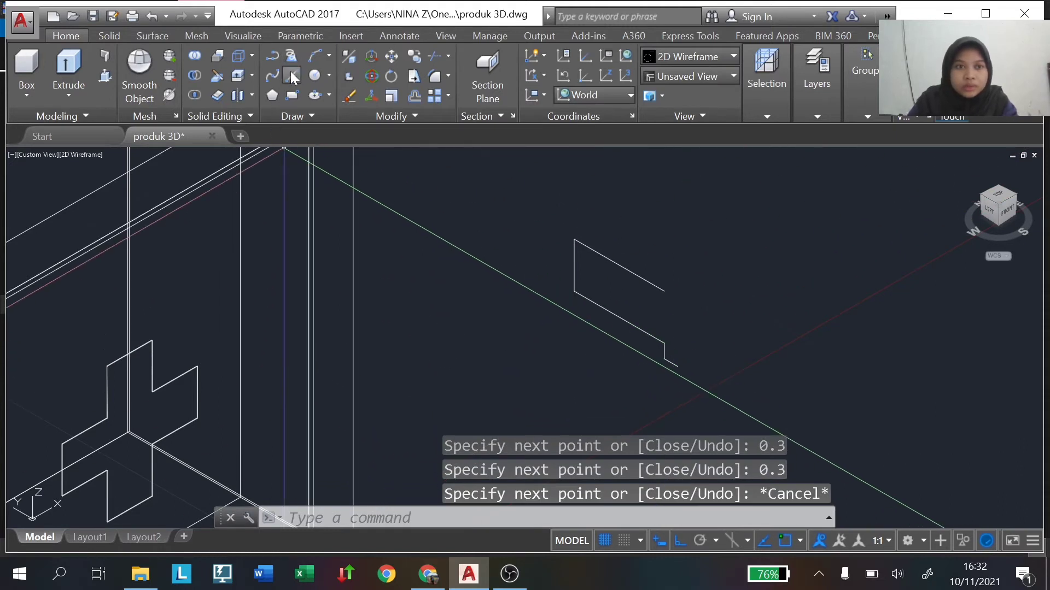
Complete the outline with a 0.6 vertical segment and a short 0.3 segment.
click(291, 74)
click(664, 291)
text(0)
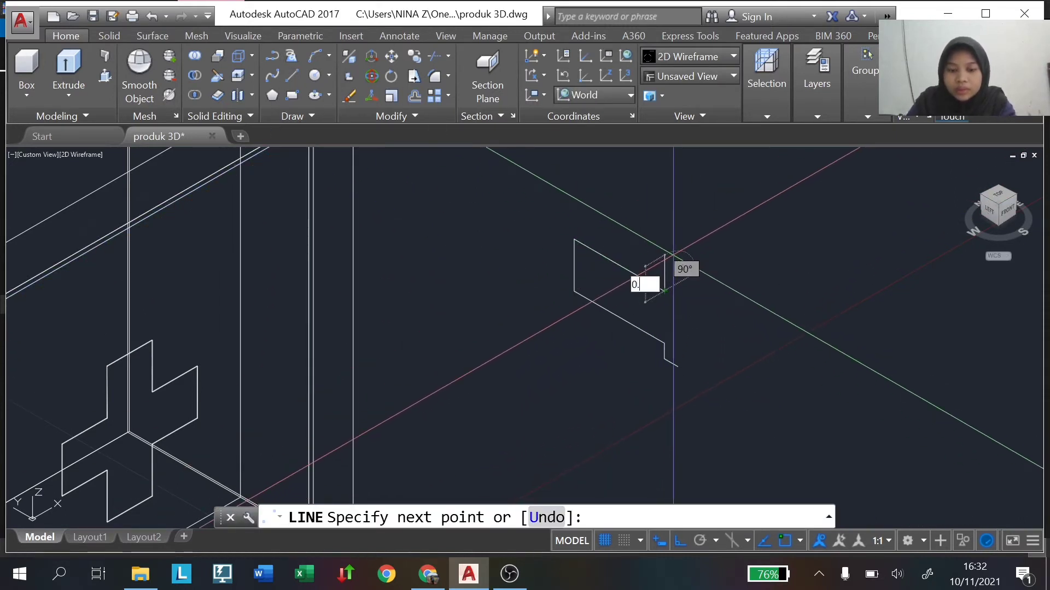
text(.6)
key(Return)
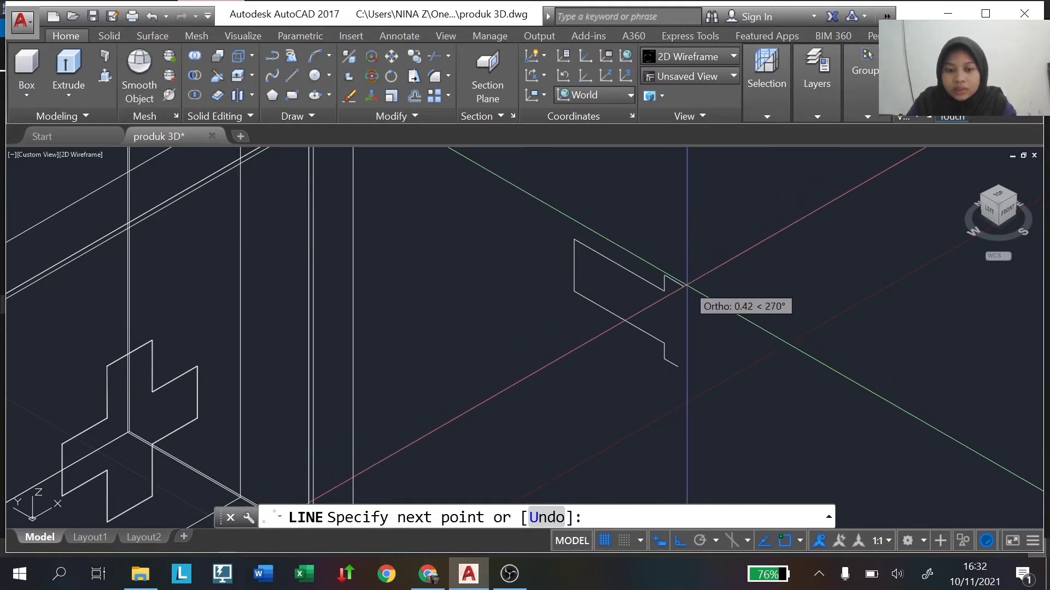
text(0.3)
key(Return)
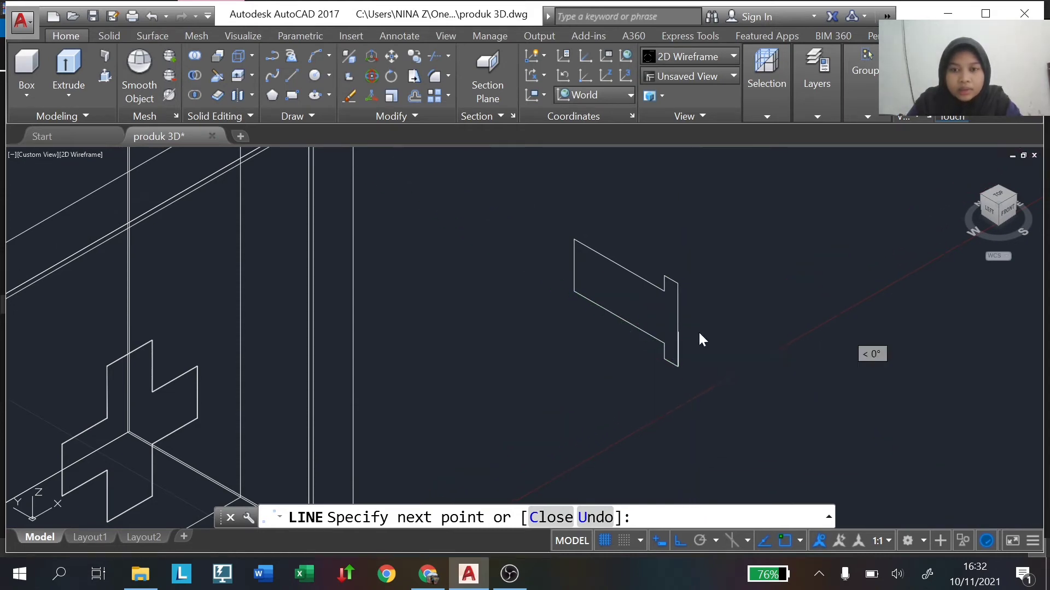
key(Escape)
Join the eight bracket lines into a single 3D polyline and select it.
click(489, 192)
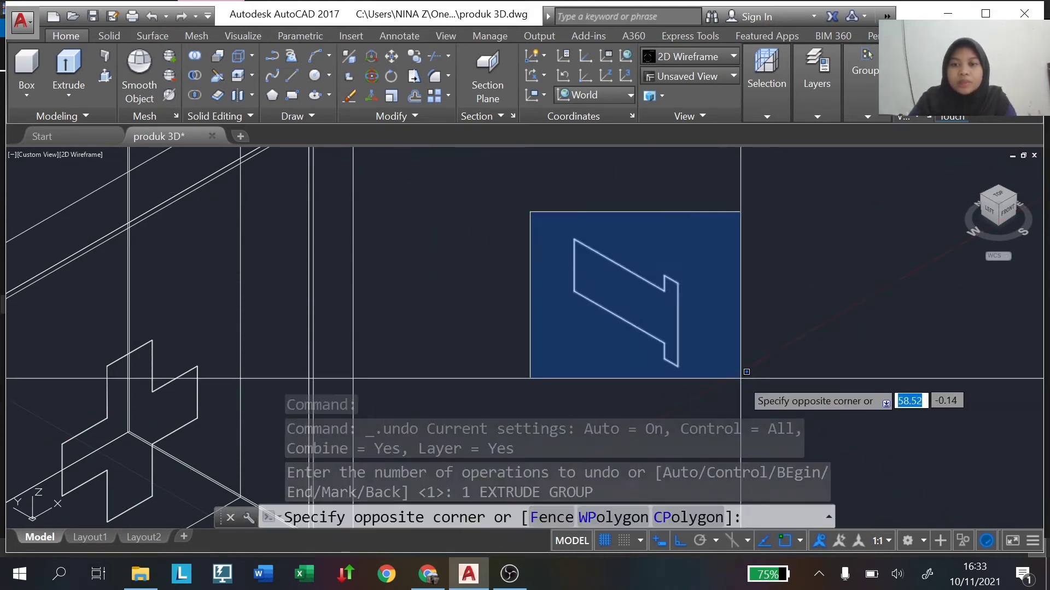
click(741, 370)
text(J)
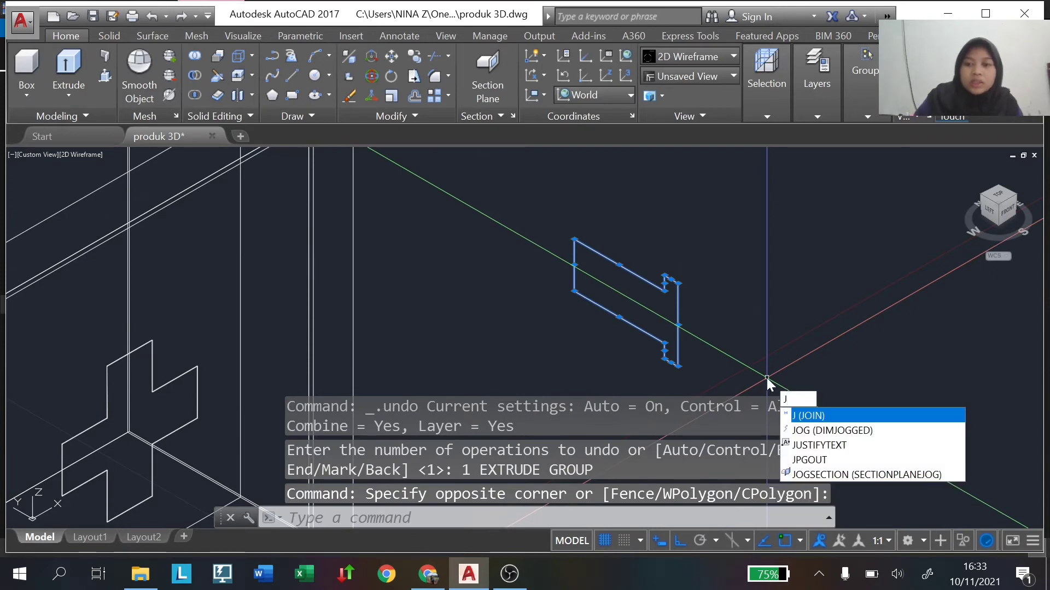
key(Return)
click(544, 199)
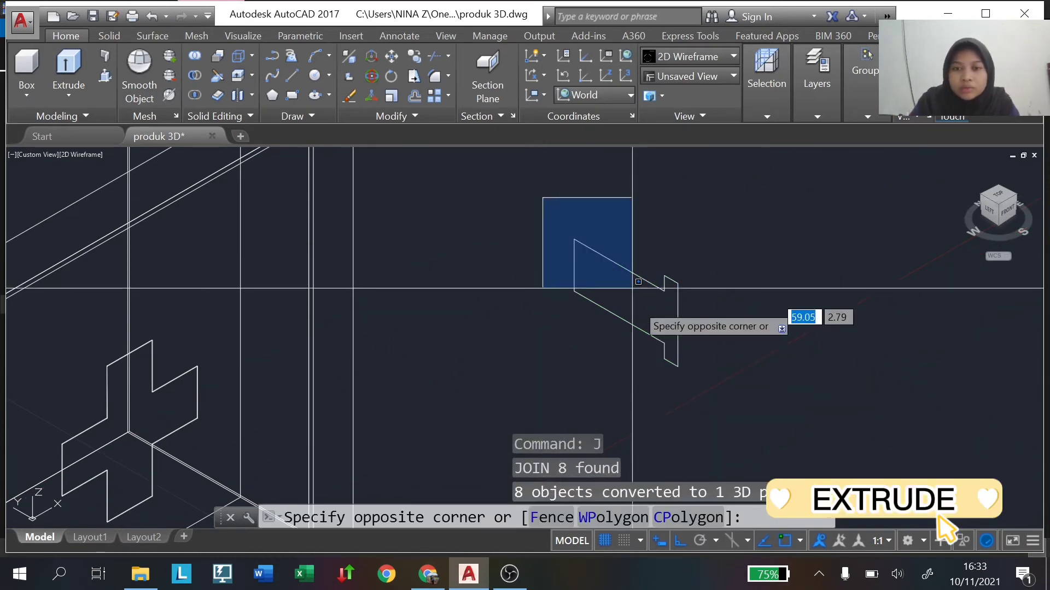
click(699, 376)
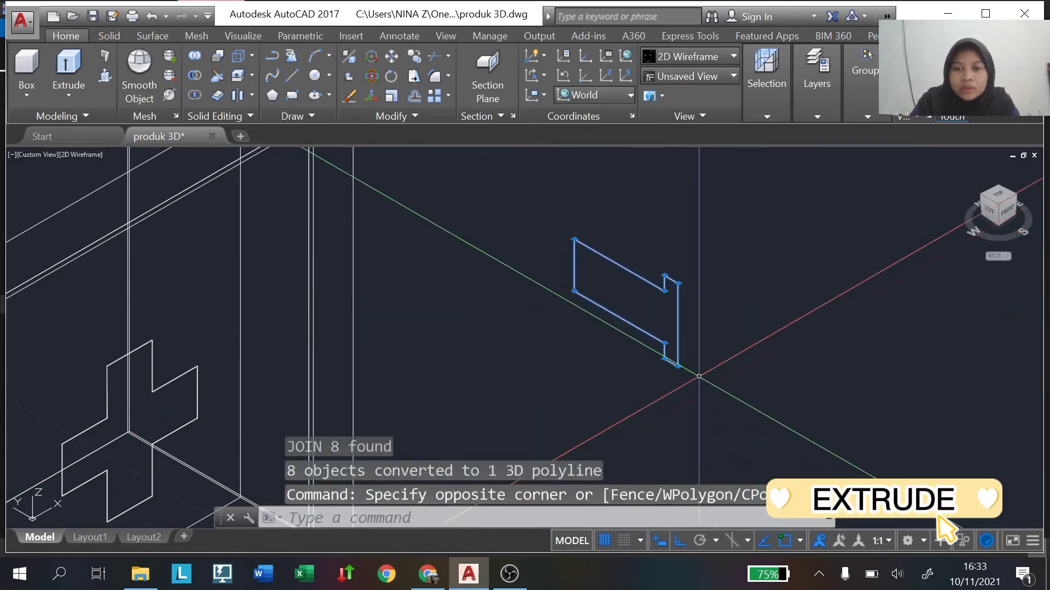
Extrude the handle outline 0.2 into a solid bracket and drag it onto the box side.
click(69, 71)
text(1)
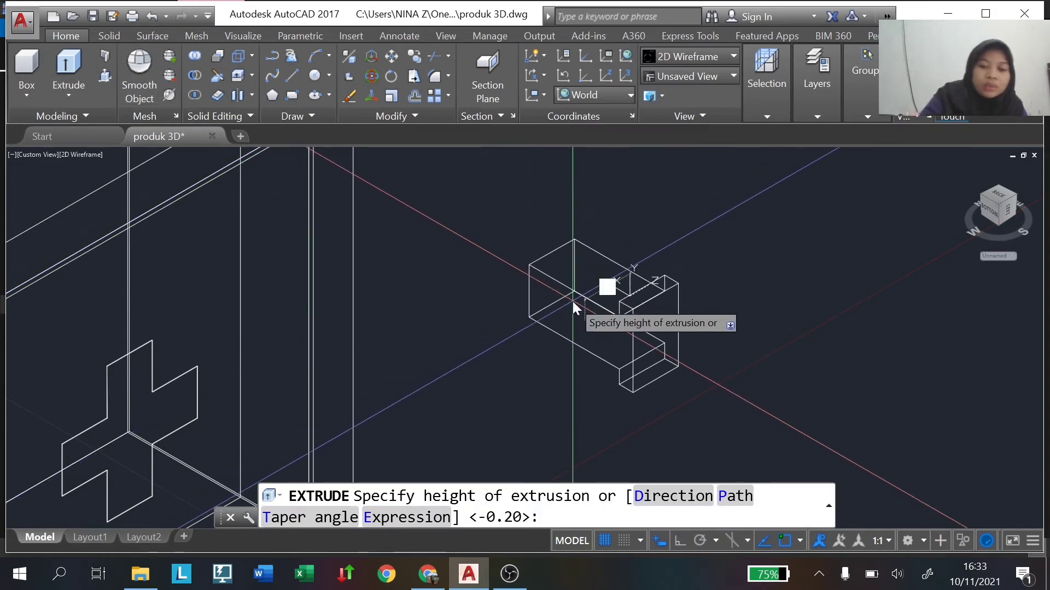
text(0.2)
key(Return)
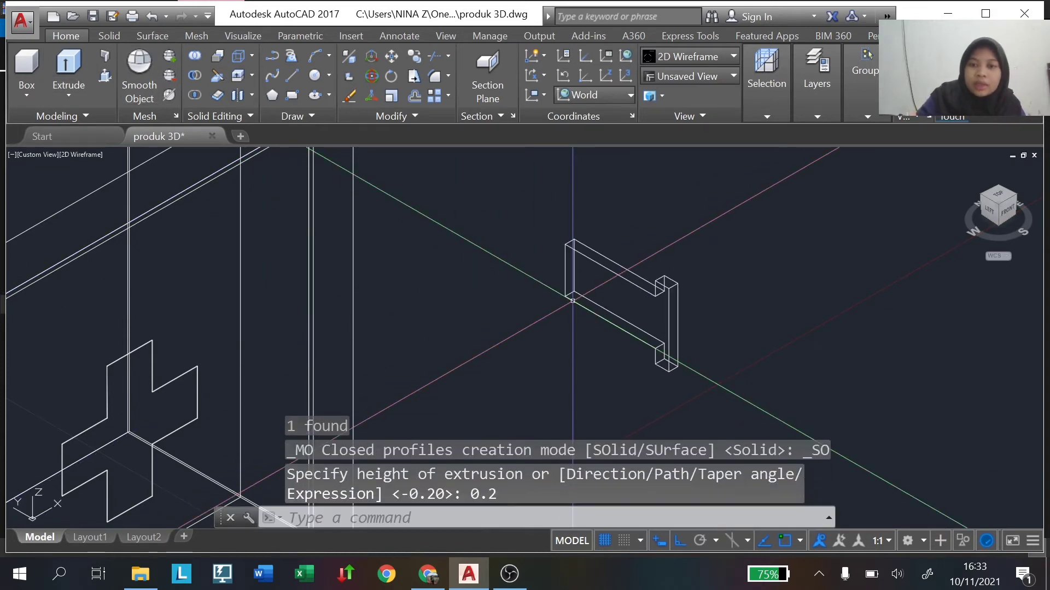
click(526, 211)
click(697, 372)
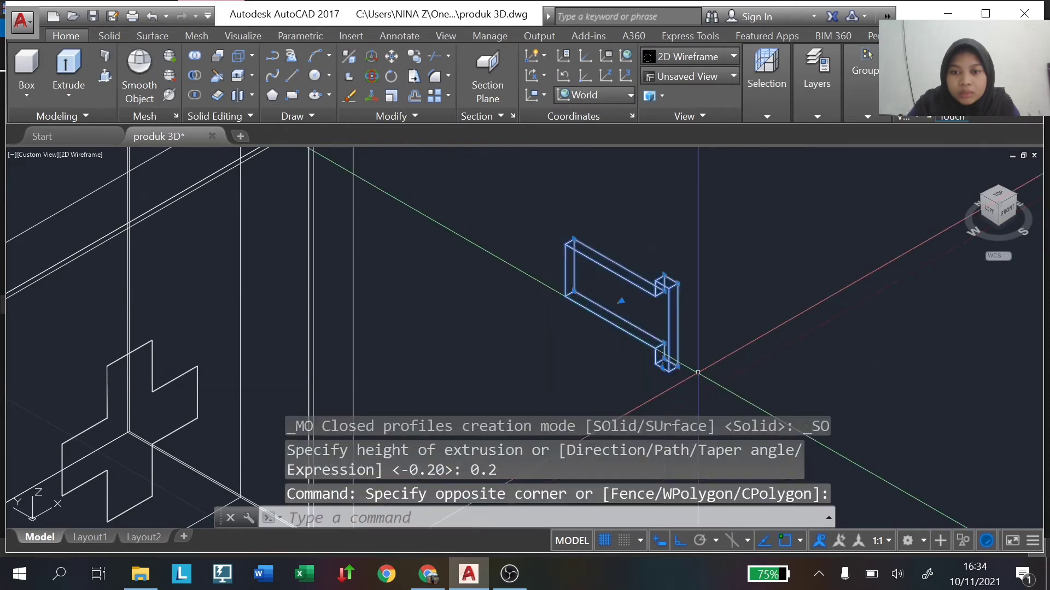
drag(675, 333, 462, 302)
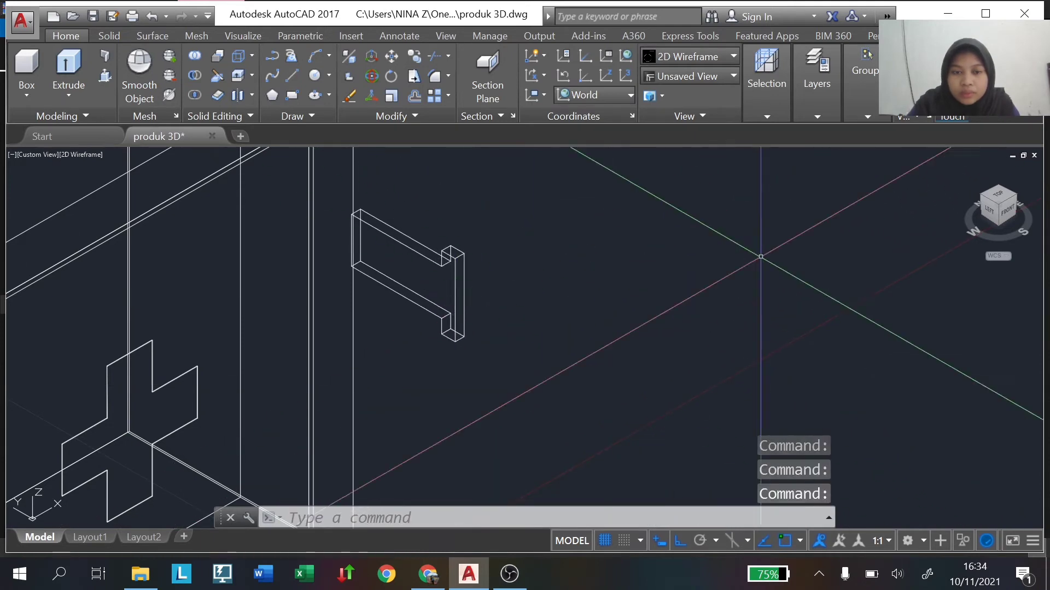
Check and adjust the bracket's position on the box side from the Front view.
mouse_move(998, 209)
click(1012, 213)
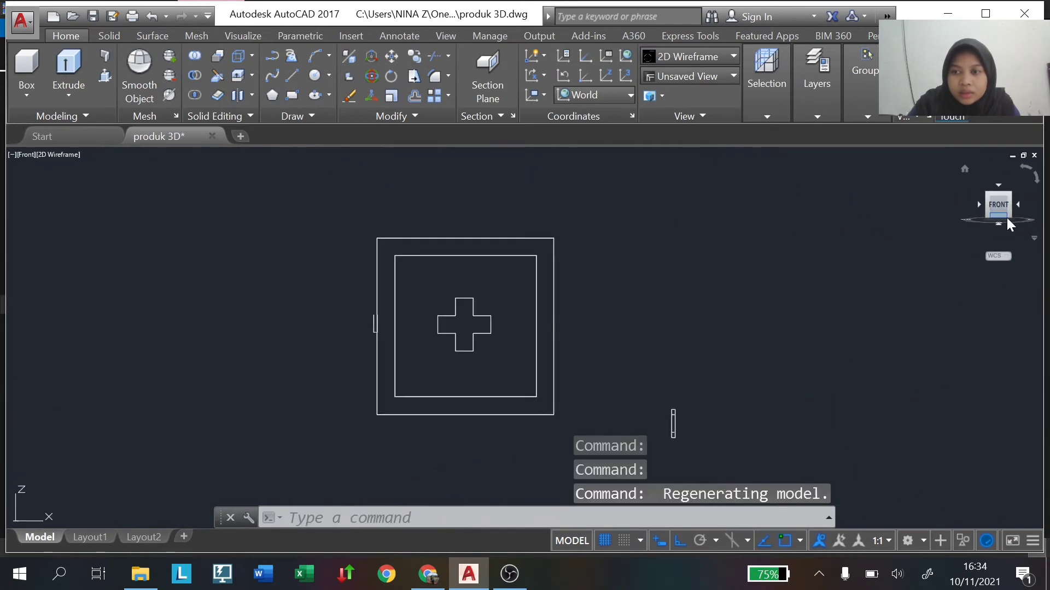
click(642, 393)
click(680, 431)
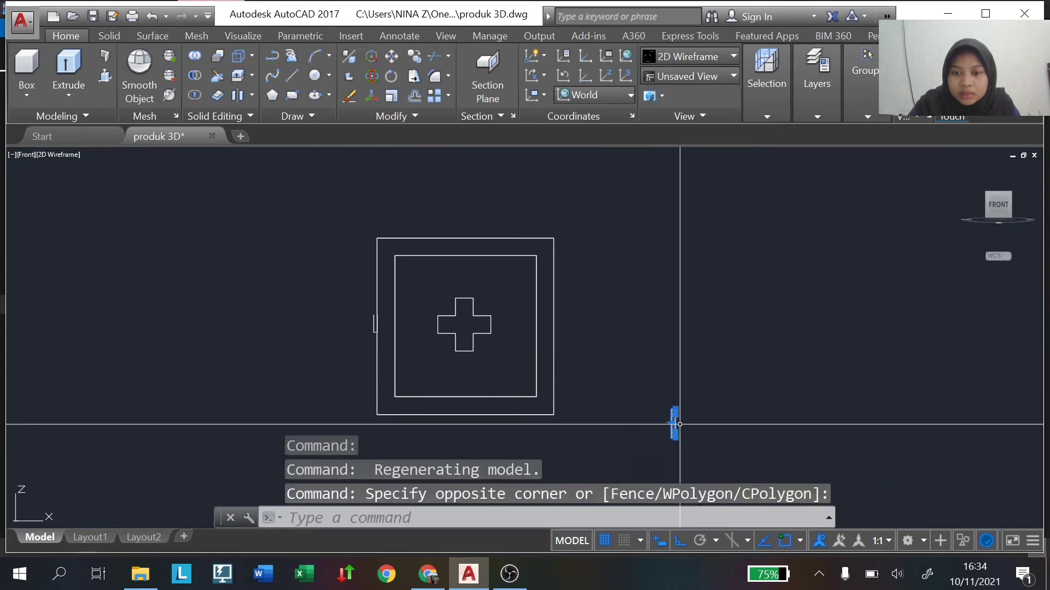
scroll(670, 421, up, 3)
drag(658, 418, 651, 377)
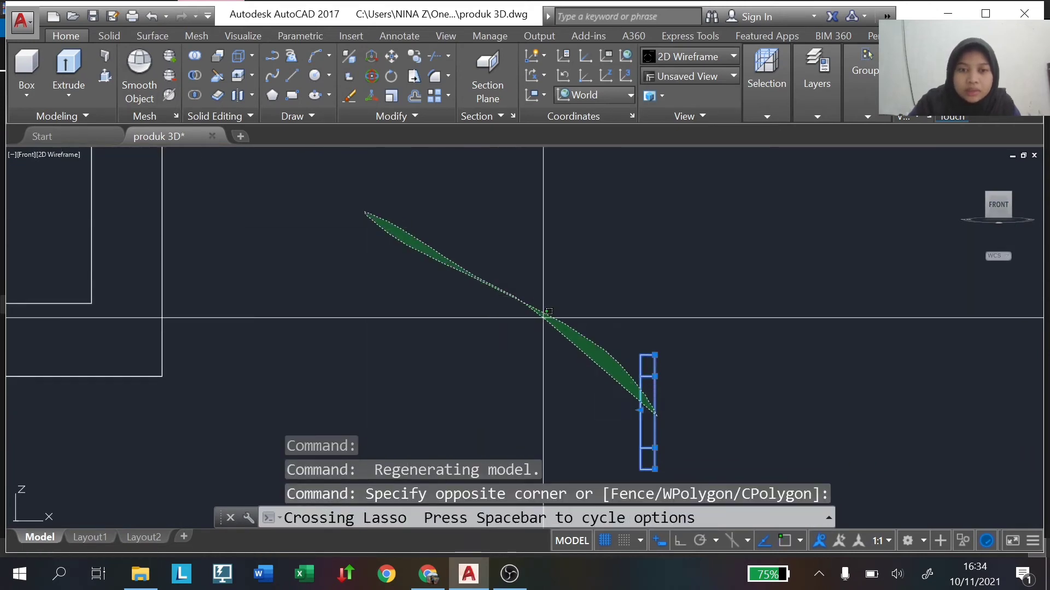
key(Escape)
click(984, 208)
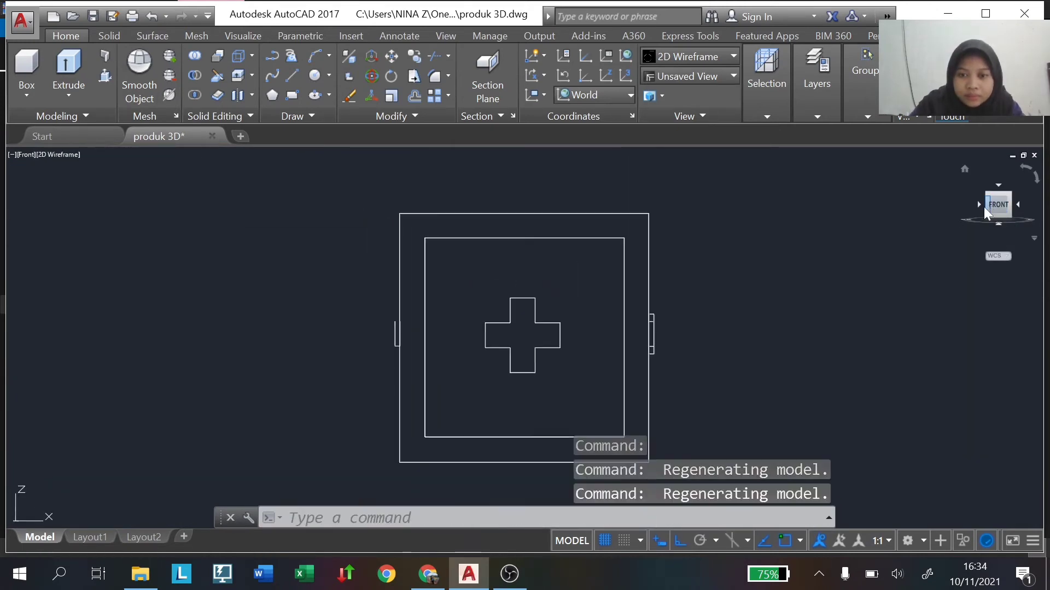
Shade the model in the Realistic style and orbit to inspect the back and right side.
click(77, 154)
click(143, 243)
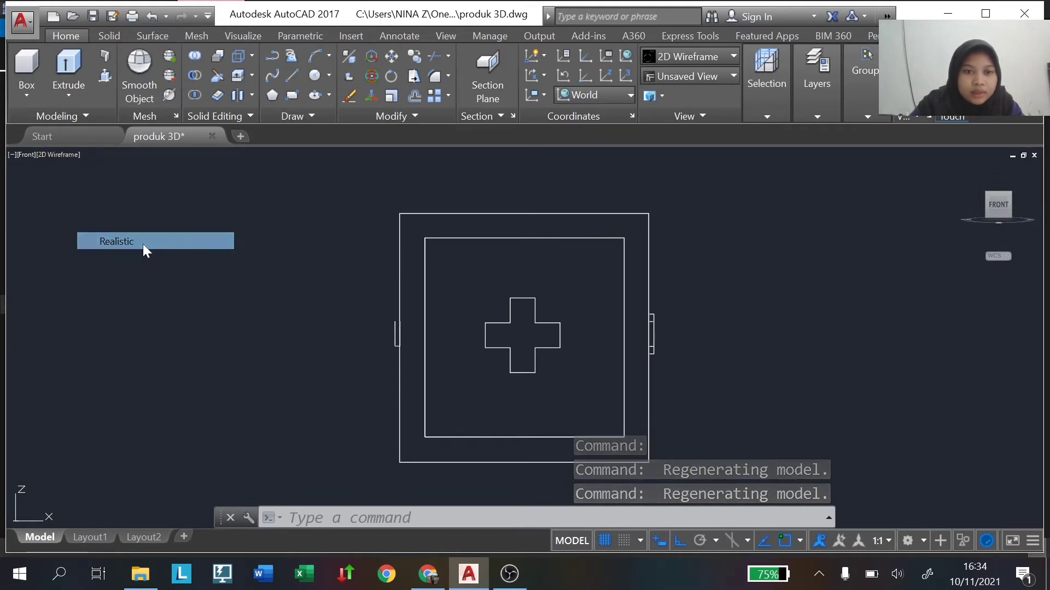
click(1018, 207)
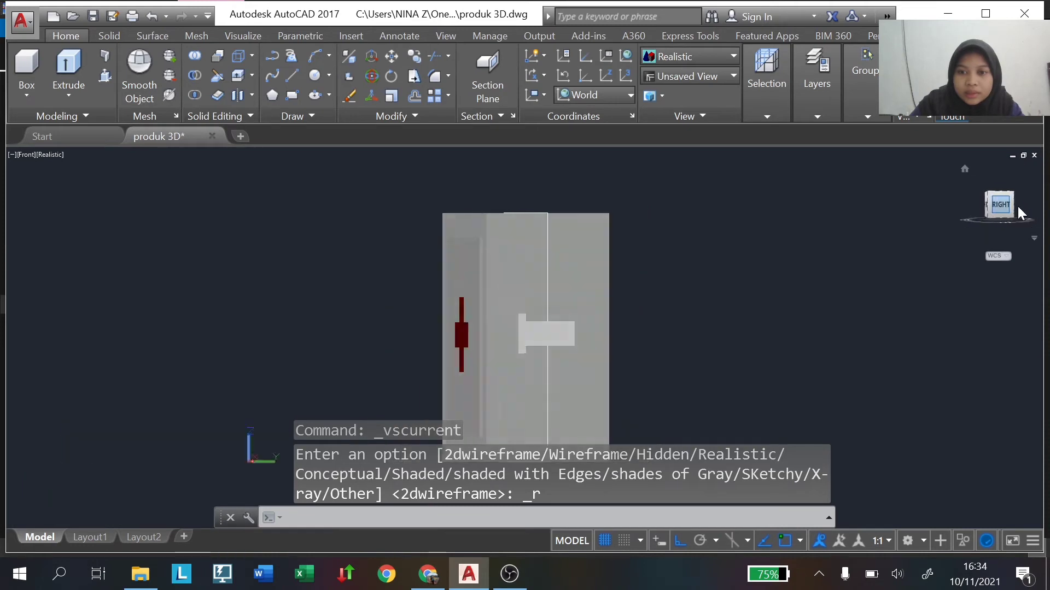
click(982, 208)
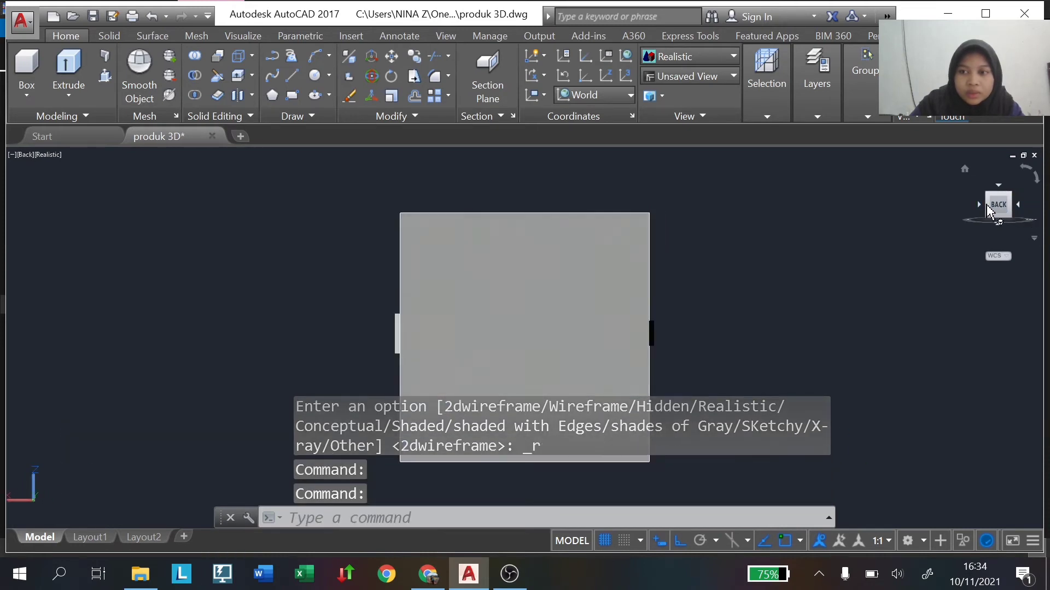
click(981, 207)
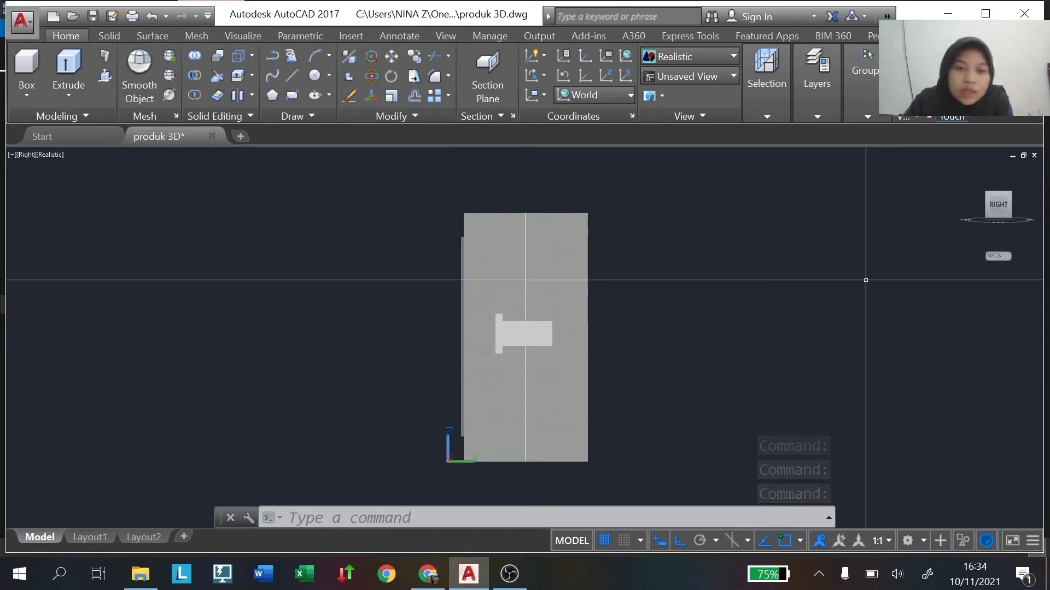
Apply the satin aluminium material from the Materials Browser to the box, then return to Front view.
click(456, 34)
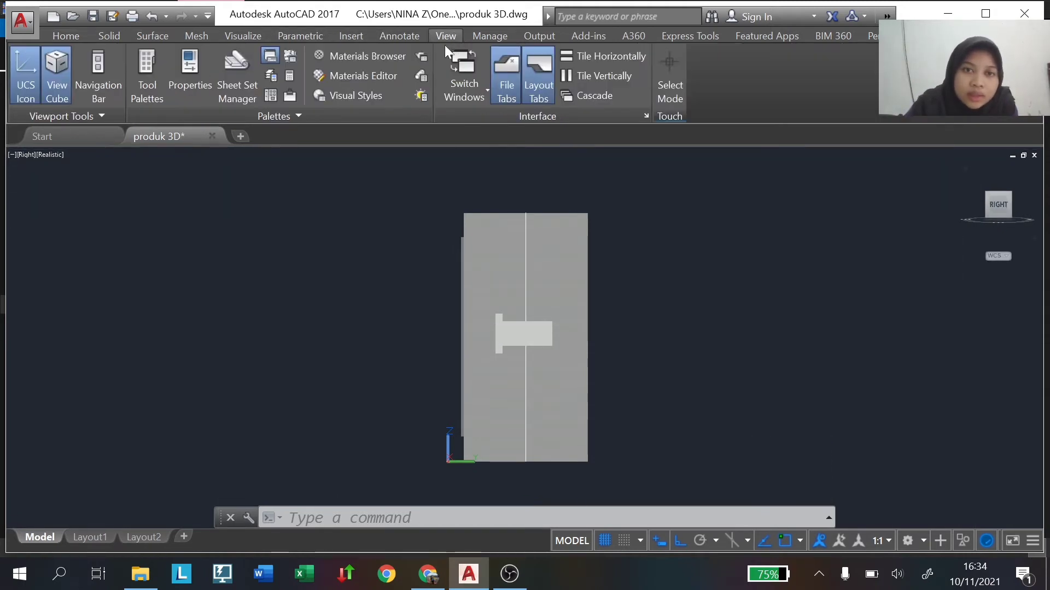
click(352, 55)
scroll(296, 284, up, 2)
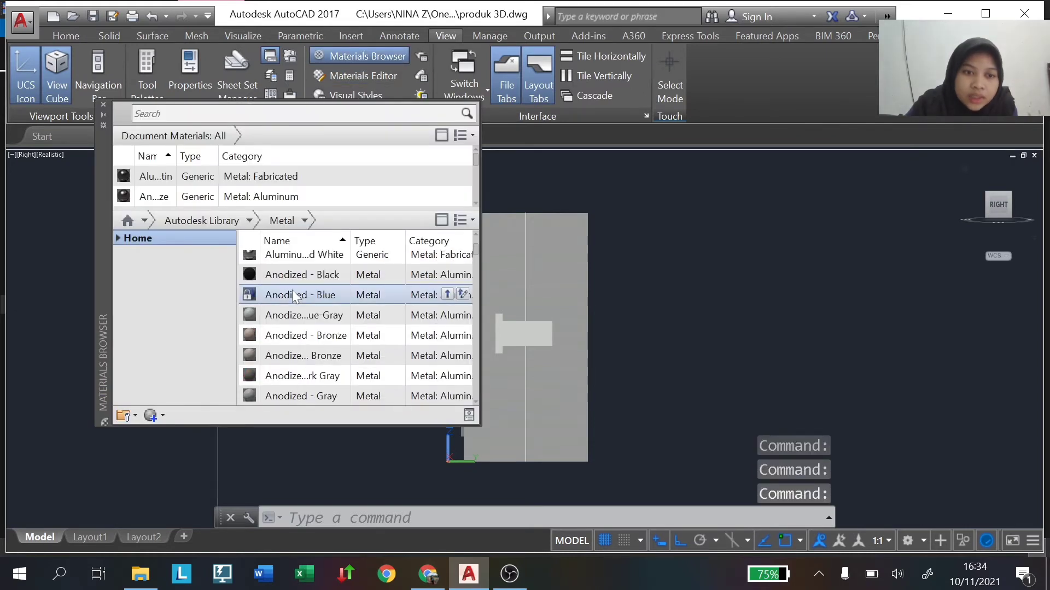
scroll(295, 285, up, 3)
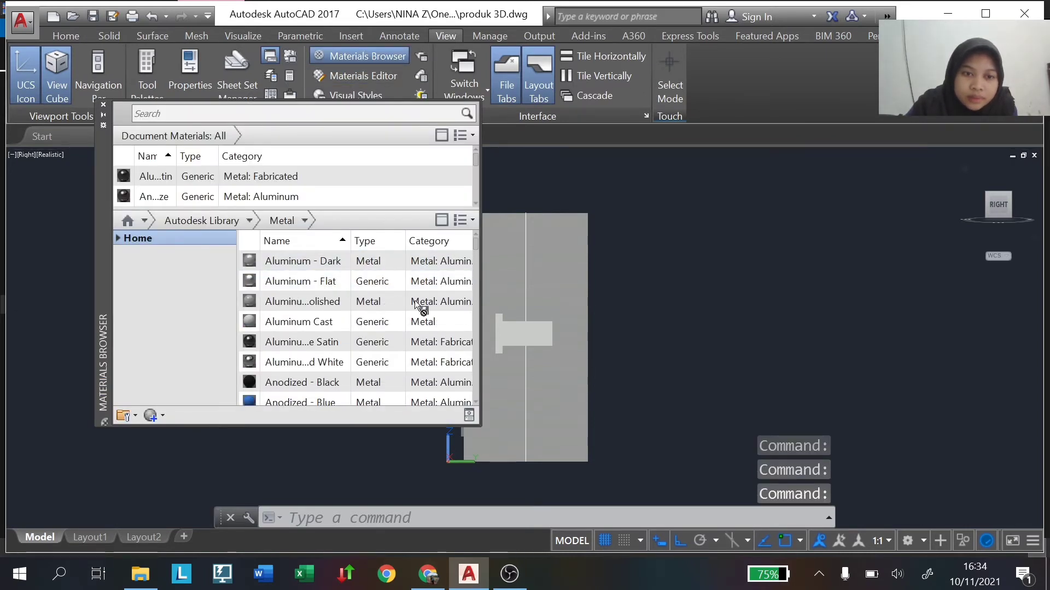
mouse_move(426, 341)
mouse_down()
mouse_move(503, 321)
mouse_move(521, 333)
mouse_up()
click(981, 209)
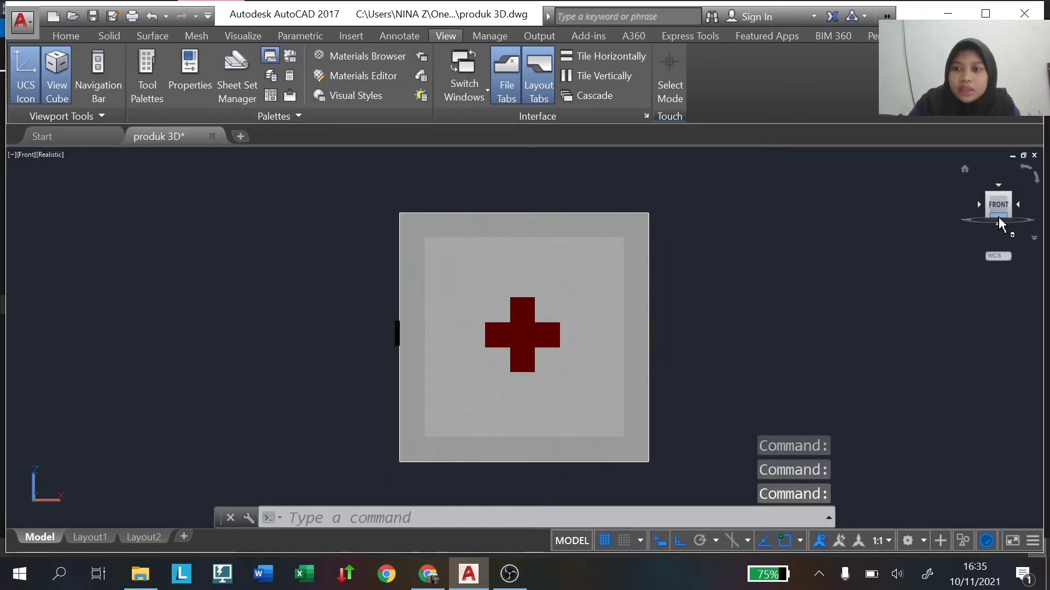
Return to the isometric home view and display the model as a 2D Wireframe.
click(999, 225)
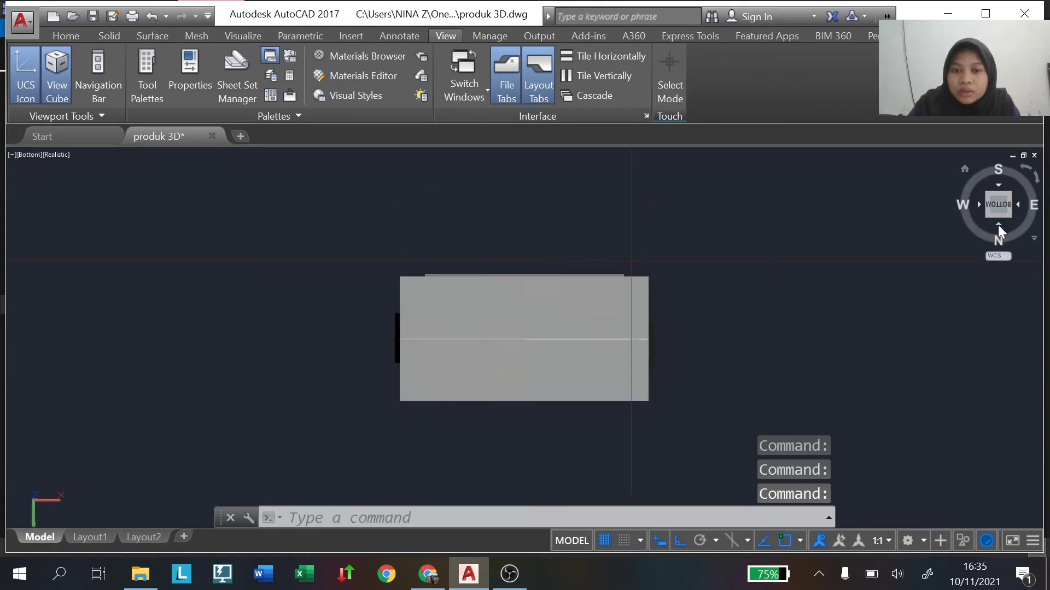
click(1002, 190)
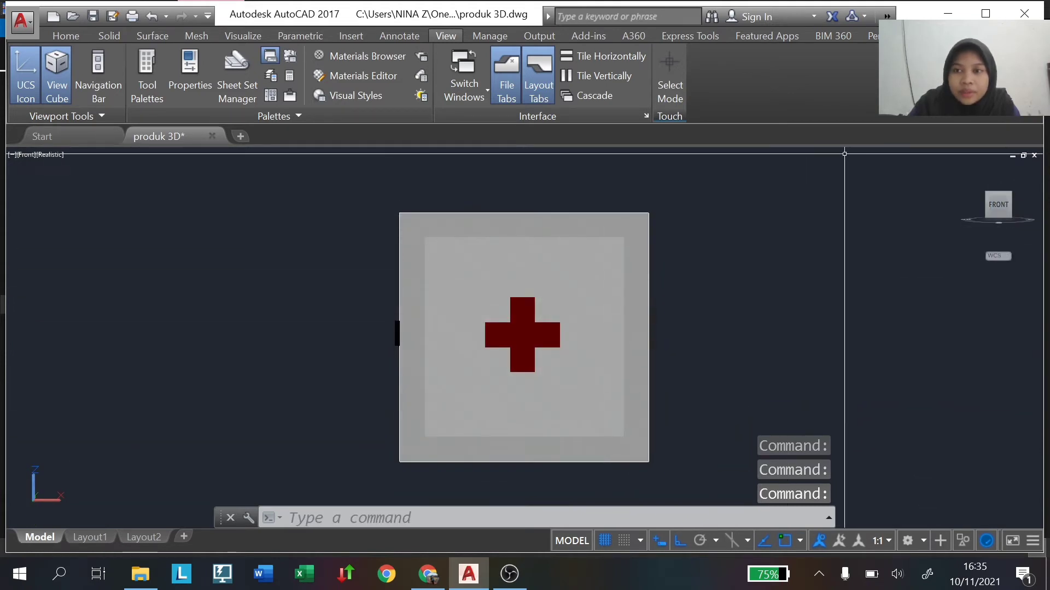
click(971, 172)
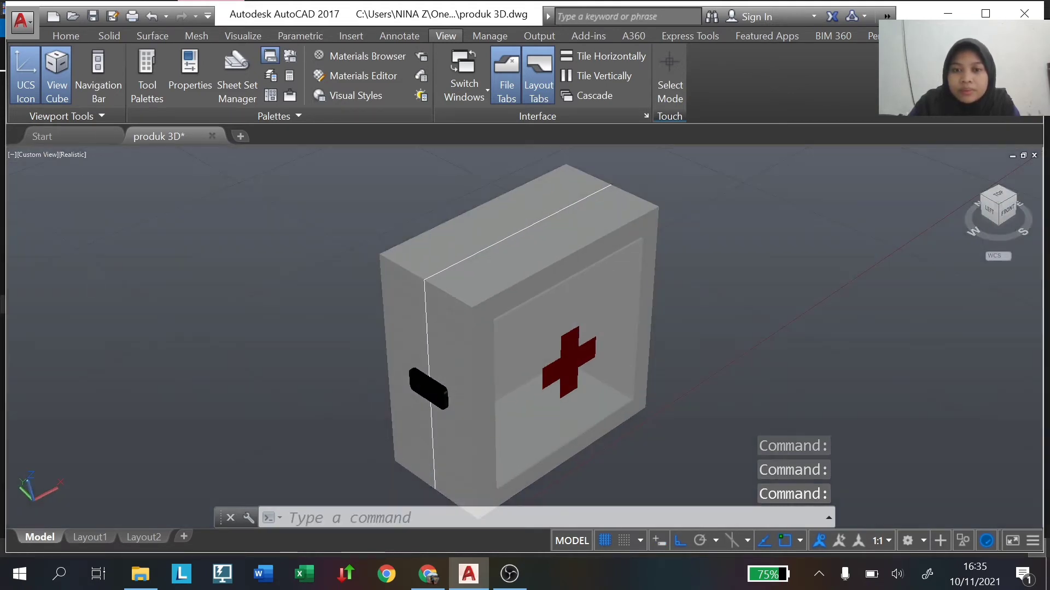
click(74, 159)
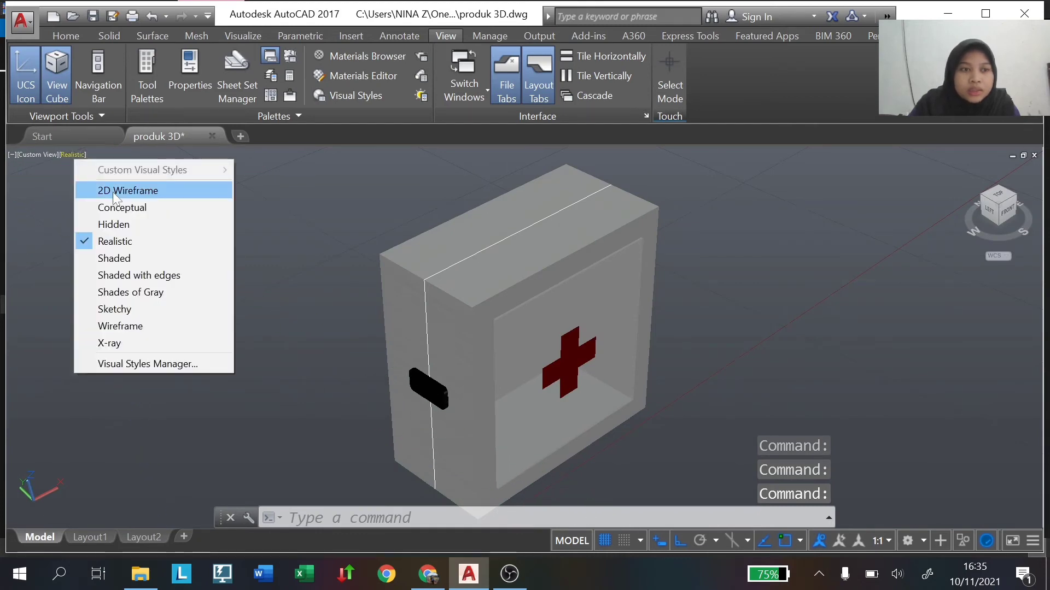
click(99, 190)
middle_drag(730, 302, 529, 305)
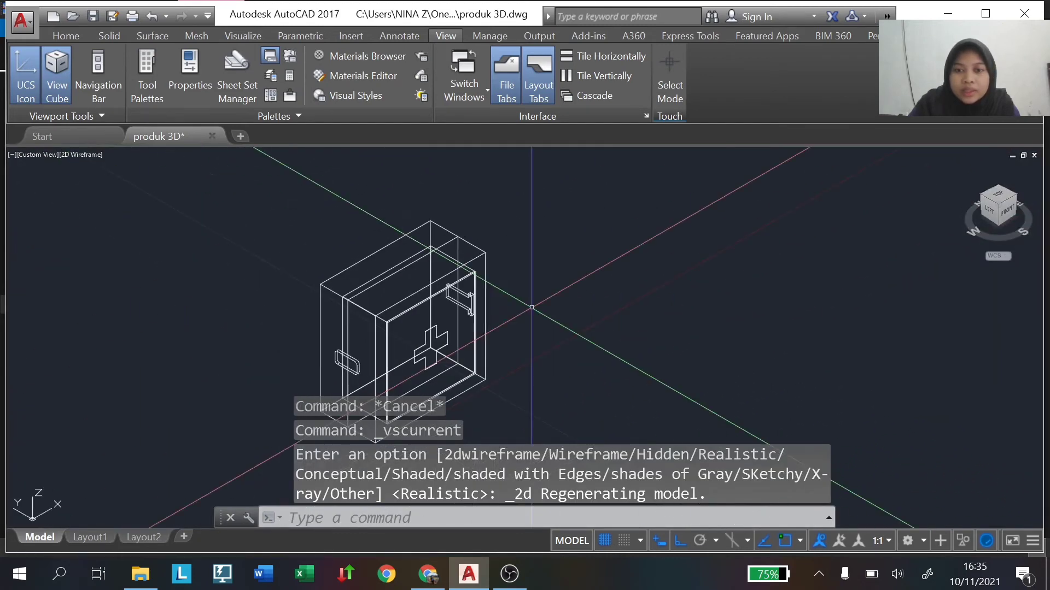
click(66, 36)
Create a 0.4-radius sphere beside the box.
click(22, 86)
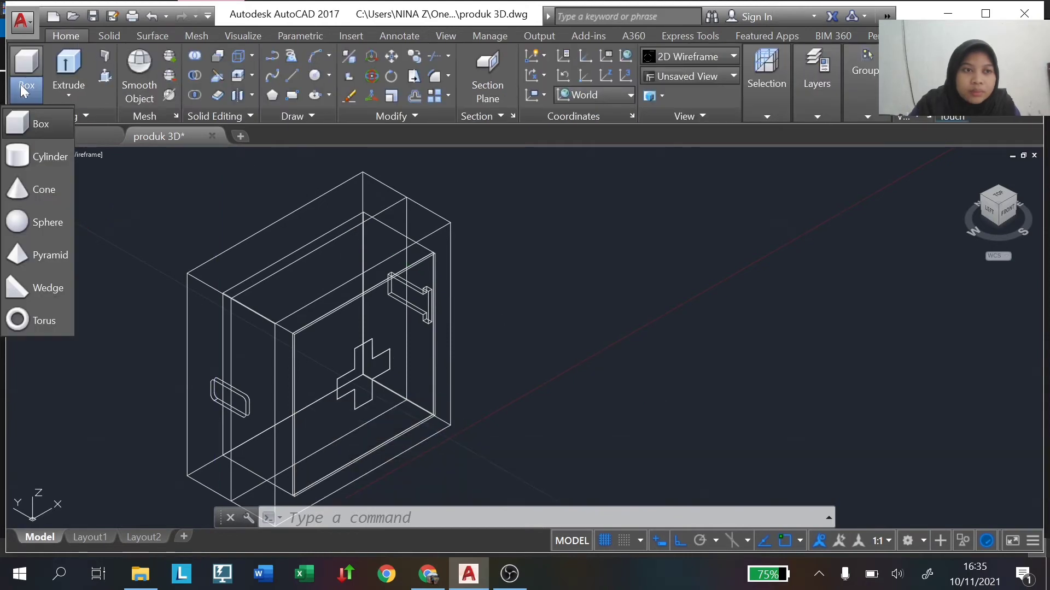
click(36, 219)
click(540, 288)
text(0.4)
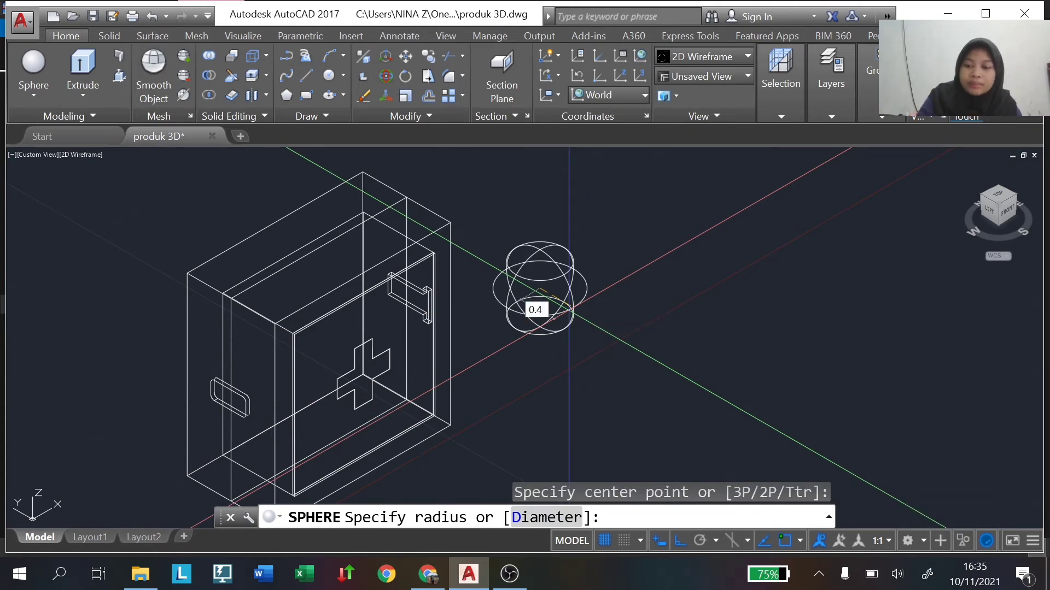
key(Return)
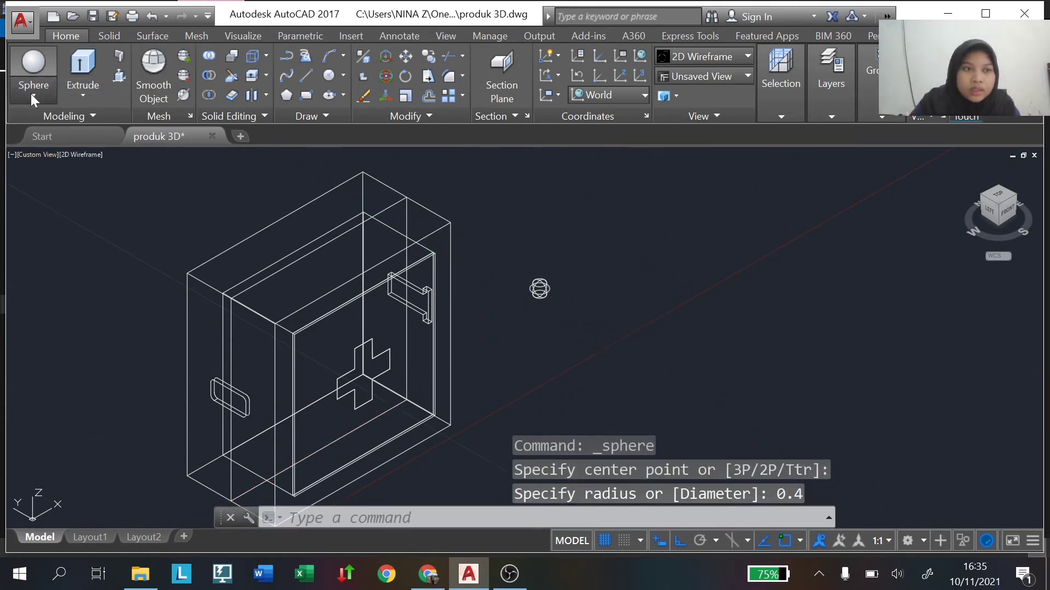
Add a cylinder of radius 0.2 and height 1 next to the sphere and start moving it.
click(31, 97)
click(41, 144)
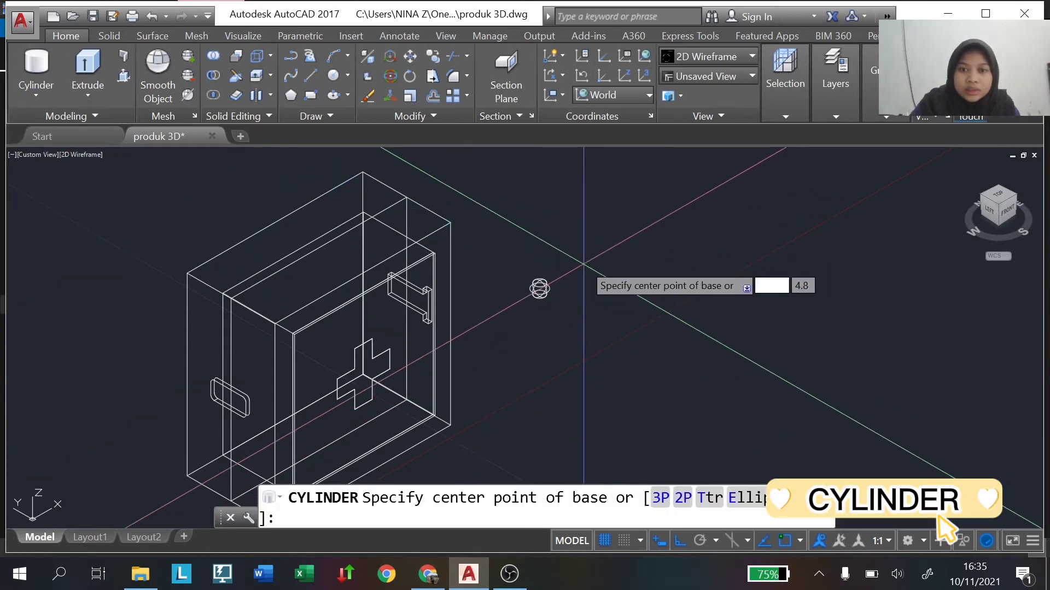
click(583, 265)
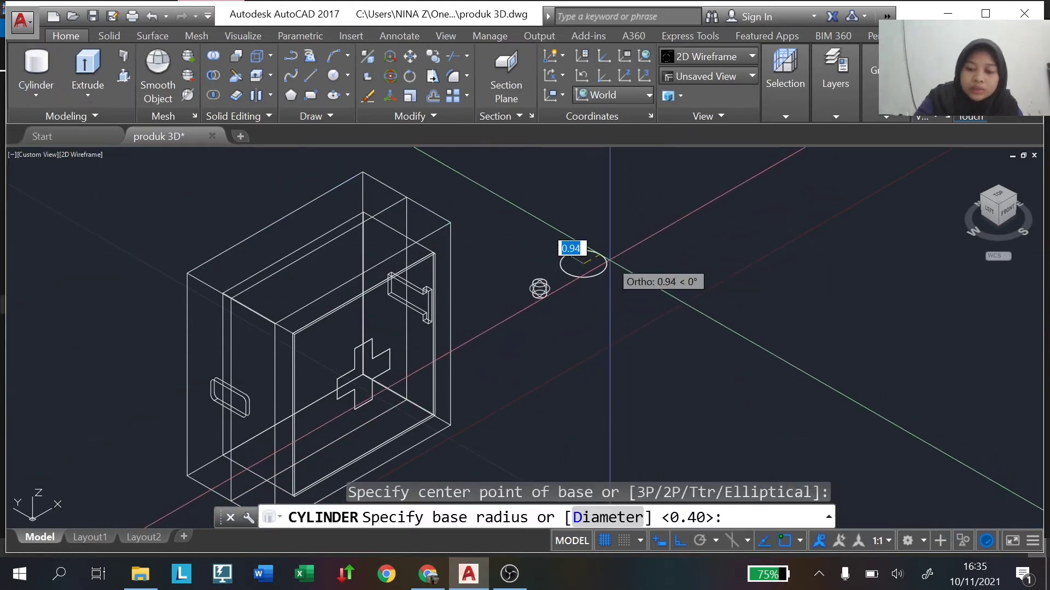
key(Return)
text(1)
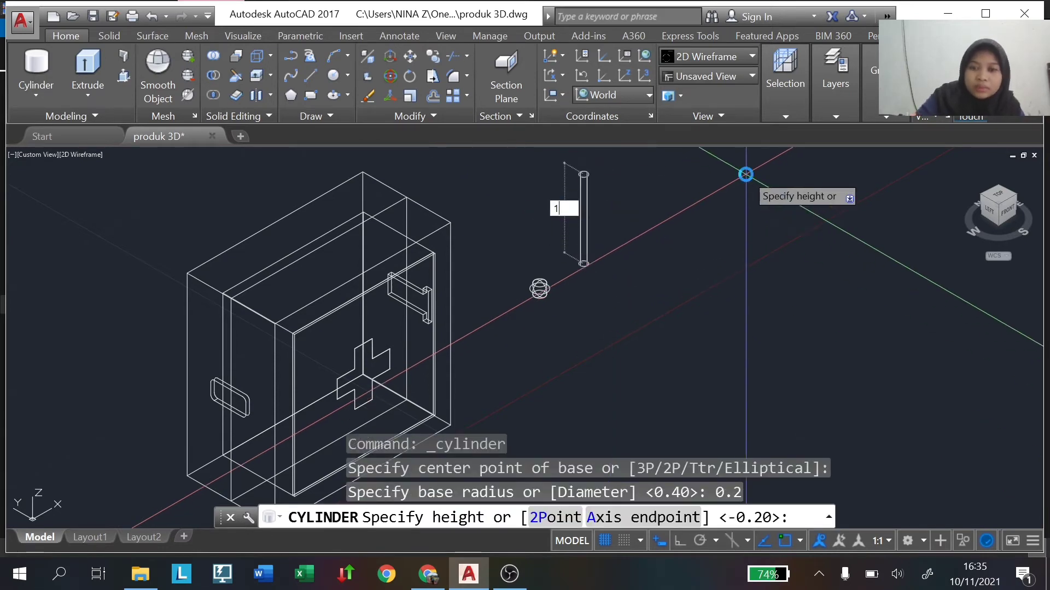
key(Return)
scroll(550, 377, up, 3)
scroll(549, 378, up, 2)
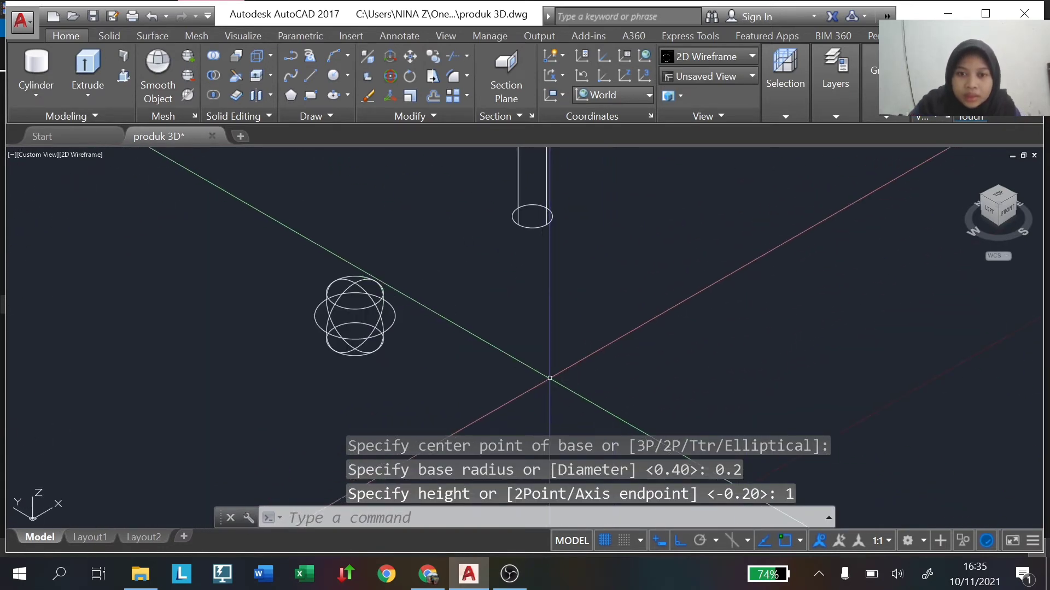
scroll(550, 378, down, 1)
scroll(541, 273, down, 3)
scroll(541, 284, up, 1)
scroll(543, 300, up, 1)
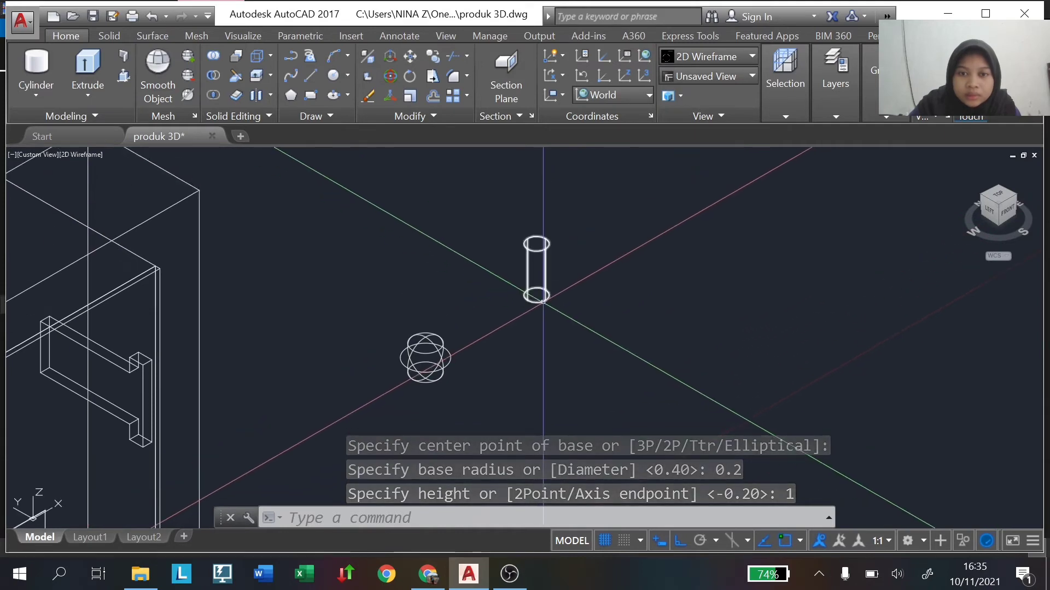
click(543, 300)
drag(528, 296, 455, 320)
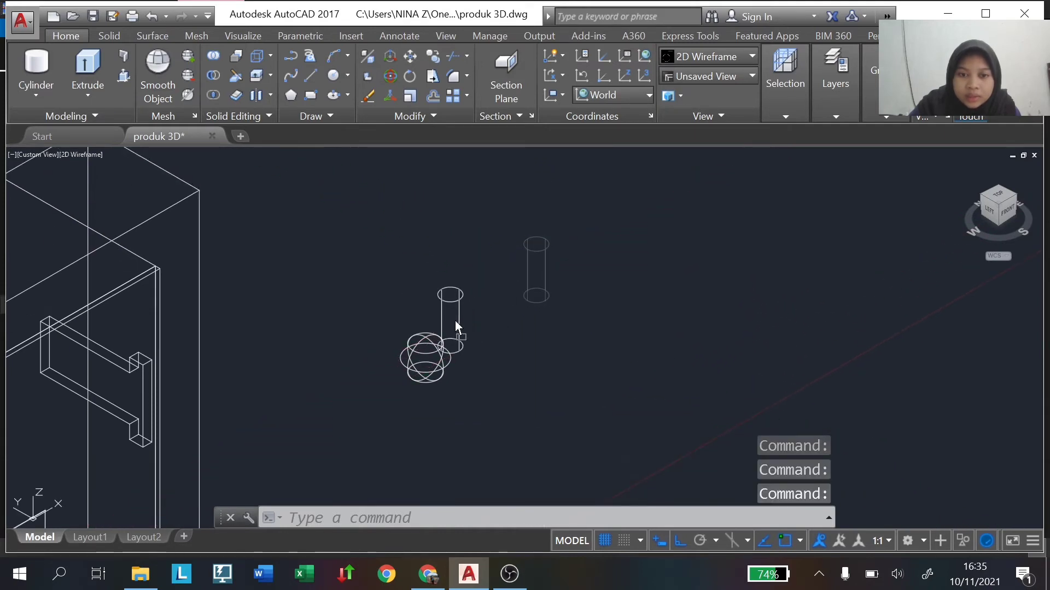
View the model from the front with Realistic shading.
key(Escape)
click(1006, 210)
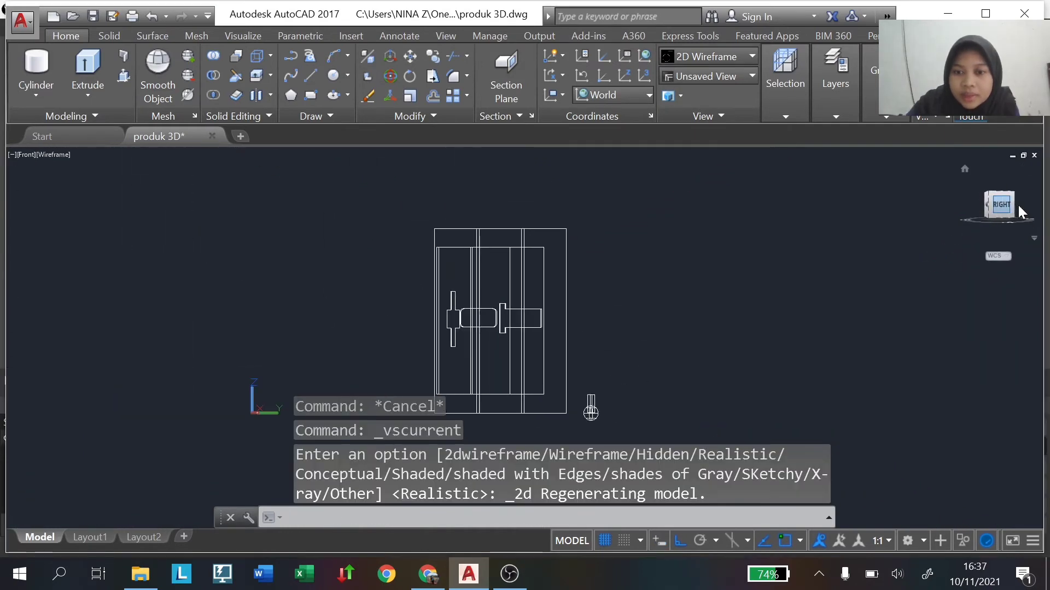
click(1012, 207)
click(978, 206)
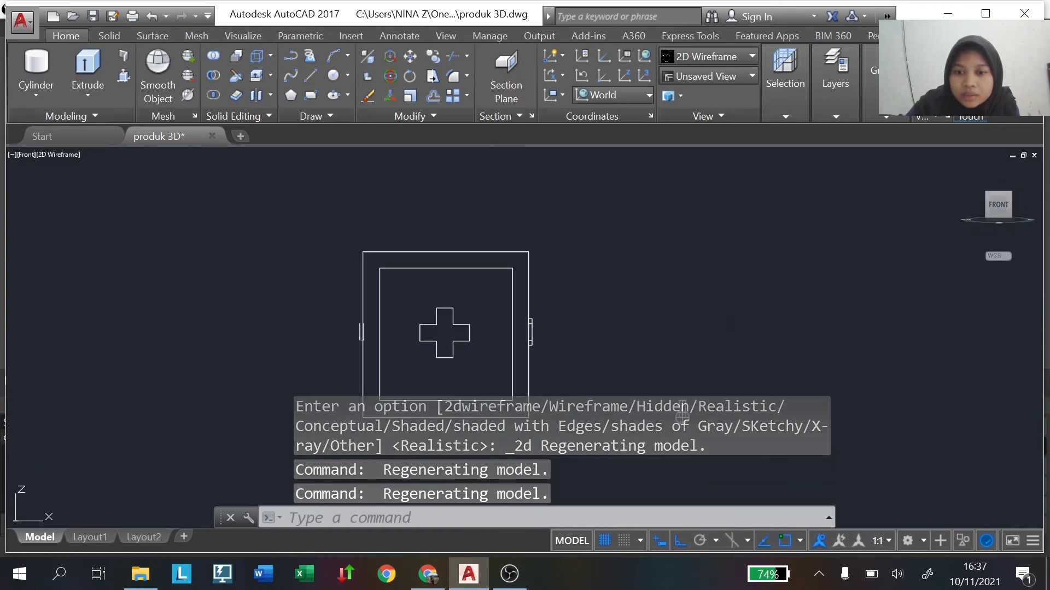
middle_drag(694, 318, 508, 350)
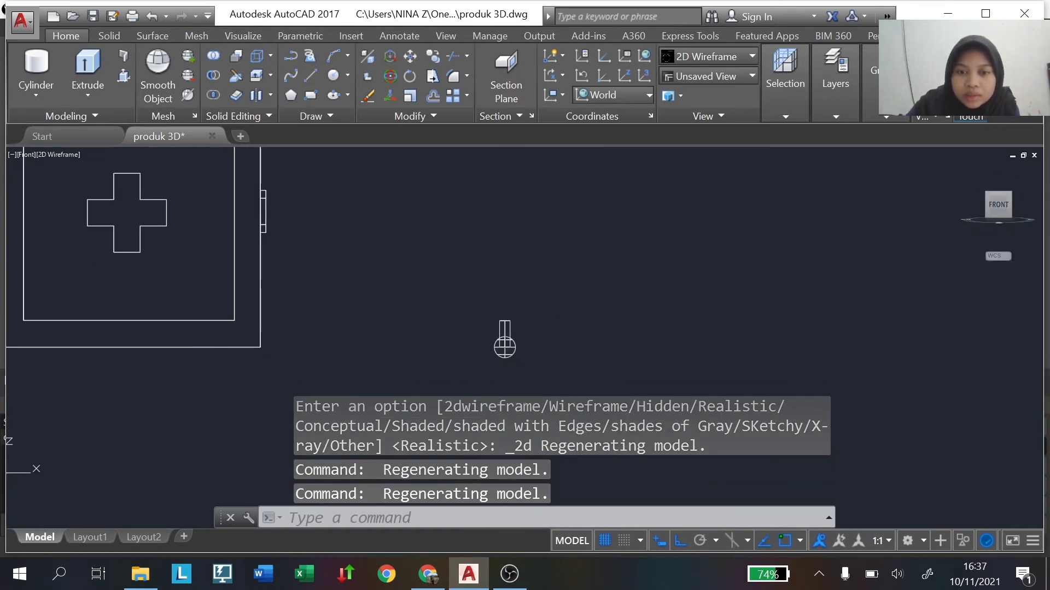
click(62, 154)
click(115, 241)
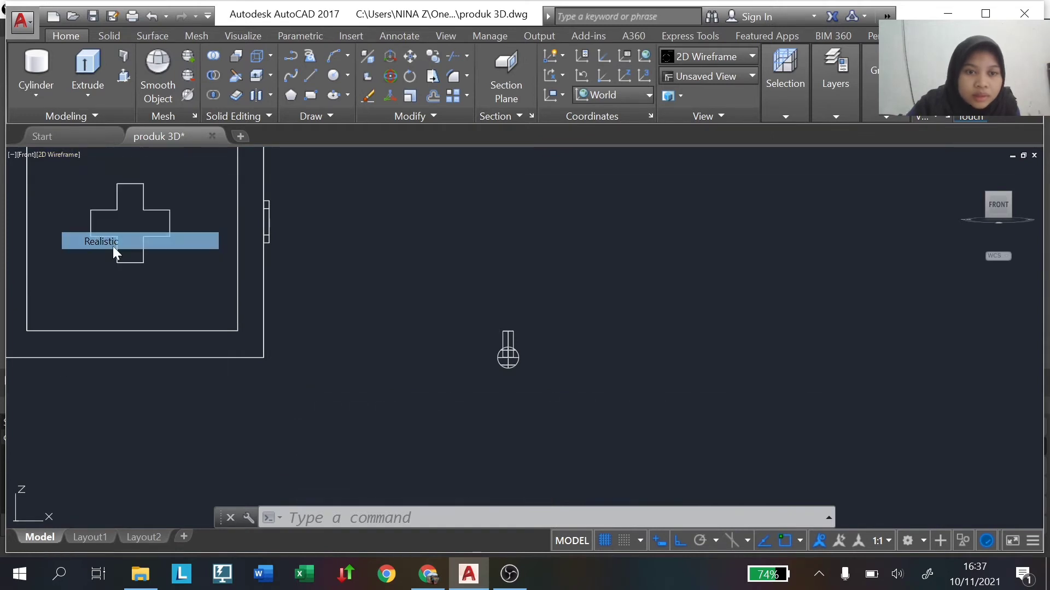
mouse_move(1007, 206)
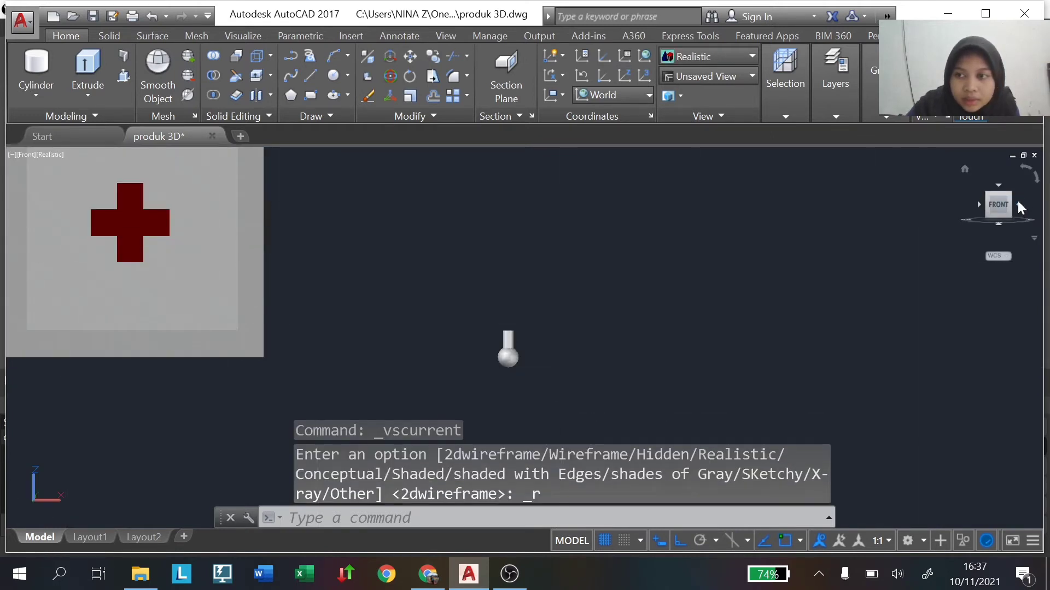
Copy the ball-and-stem caster and place the copy under the box's bottom edge.
click(1019, 205)
click(738, 293)
click(795, 361)
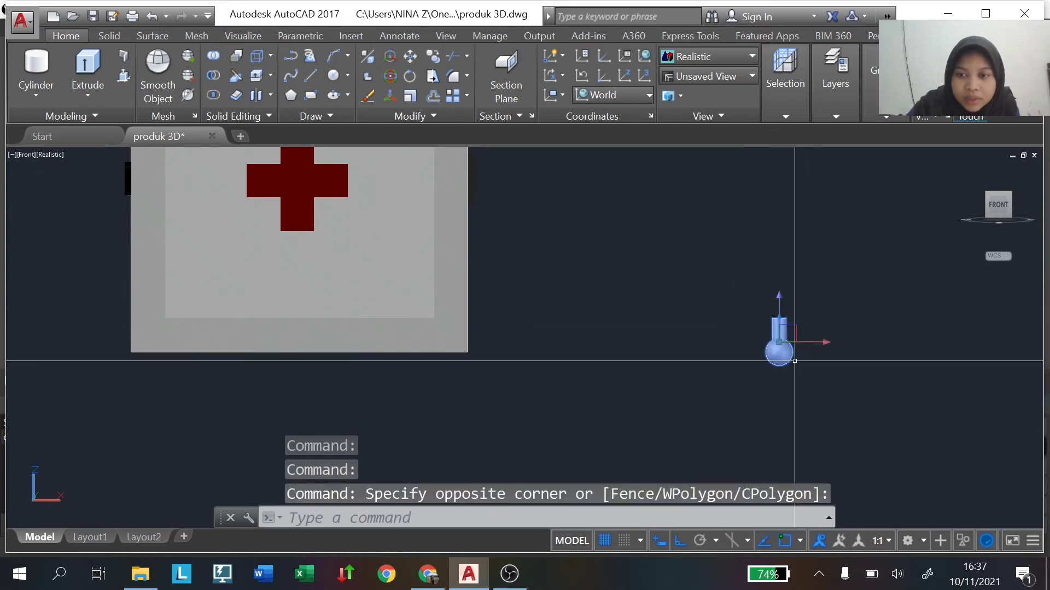
key(ctrl+c)
key(ctrl+v)
click(609, 415)
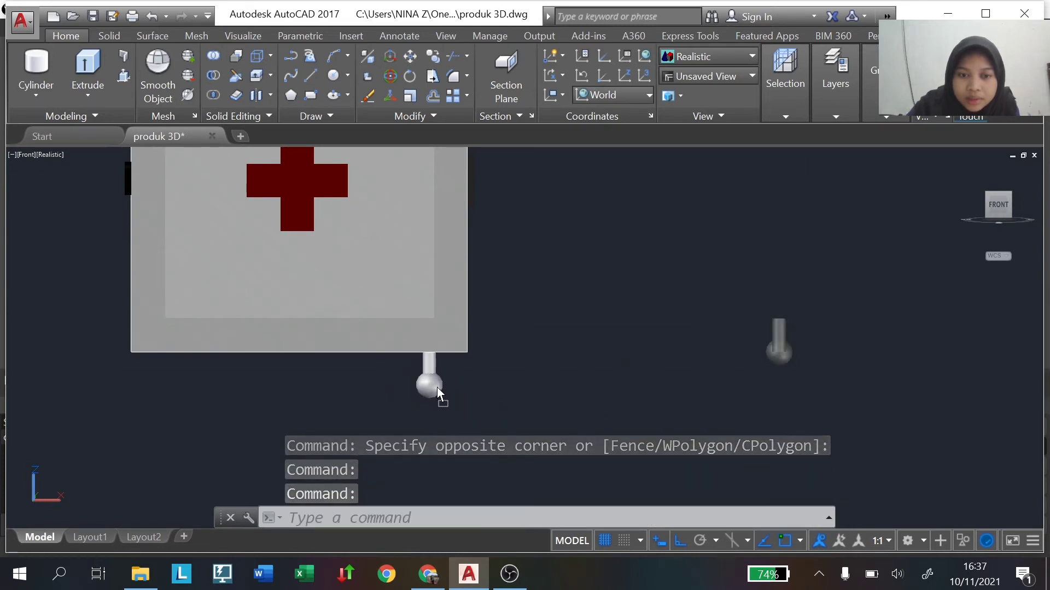
drag(435, 385, 437, 388)
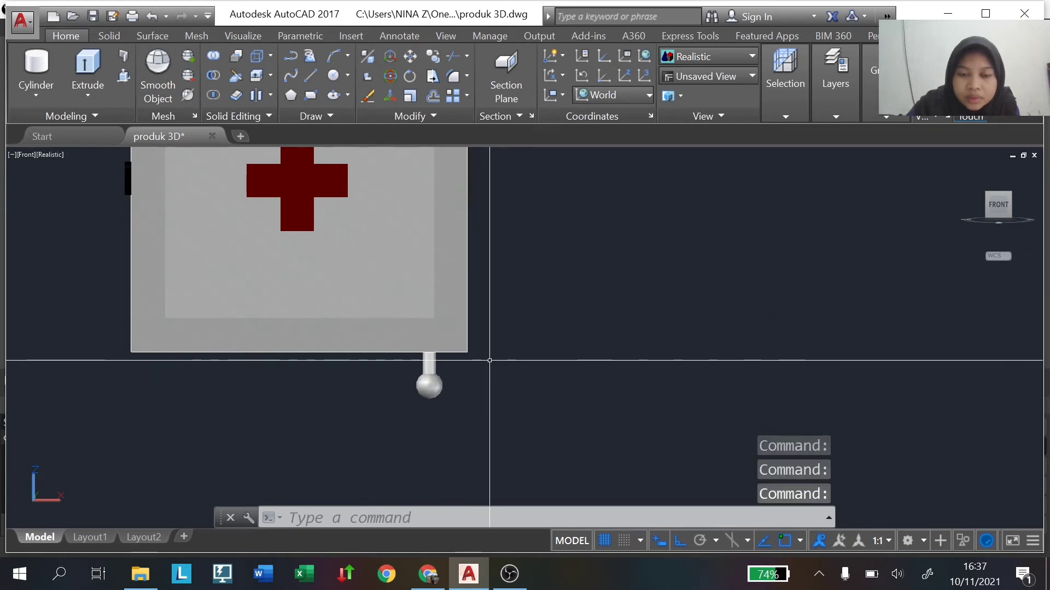
scroll(416, 386, down, 4)
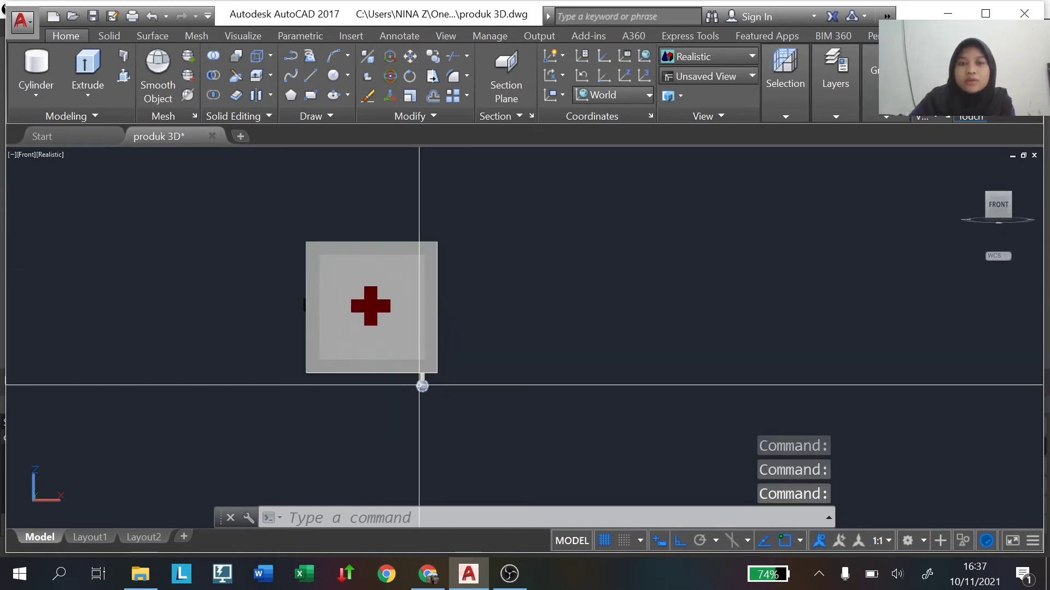
mouse_move(420, 382)
middle_down()
mouse_move(567, 359)
mouse_move(520, 416)
middle_up()
scroll(558, 378, up, 2)
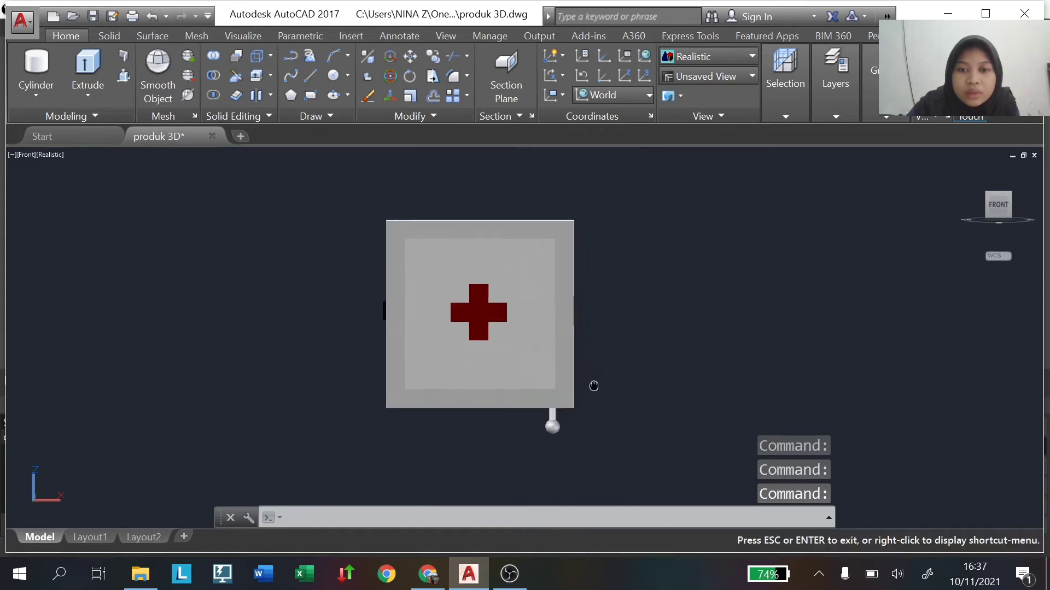
Apply Autodesk Library aluminium materials to the box and caster ball, then close the browser.
click(453, 34)
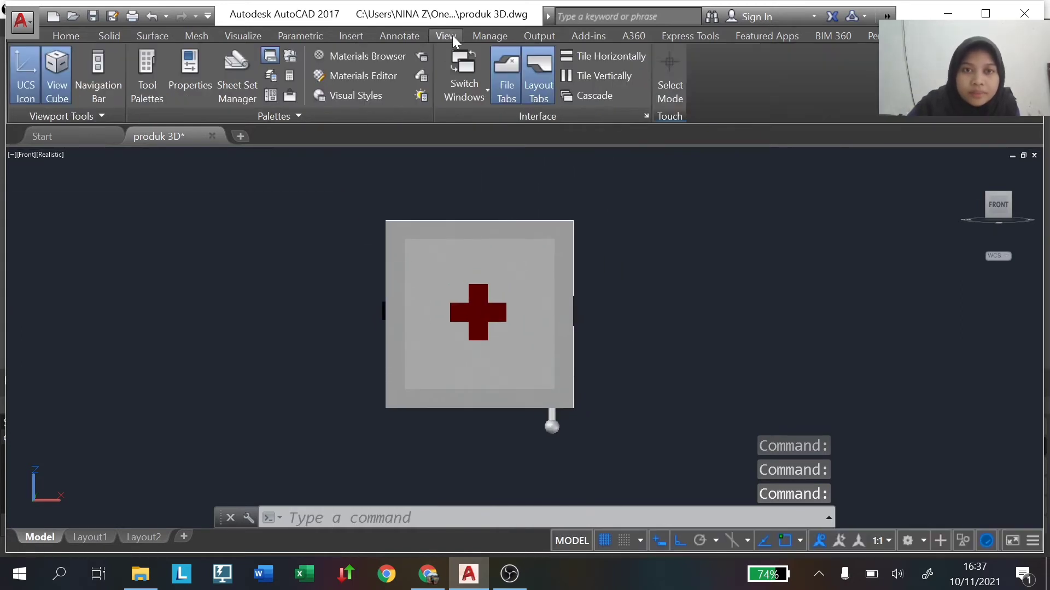
click(361, 57)
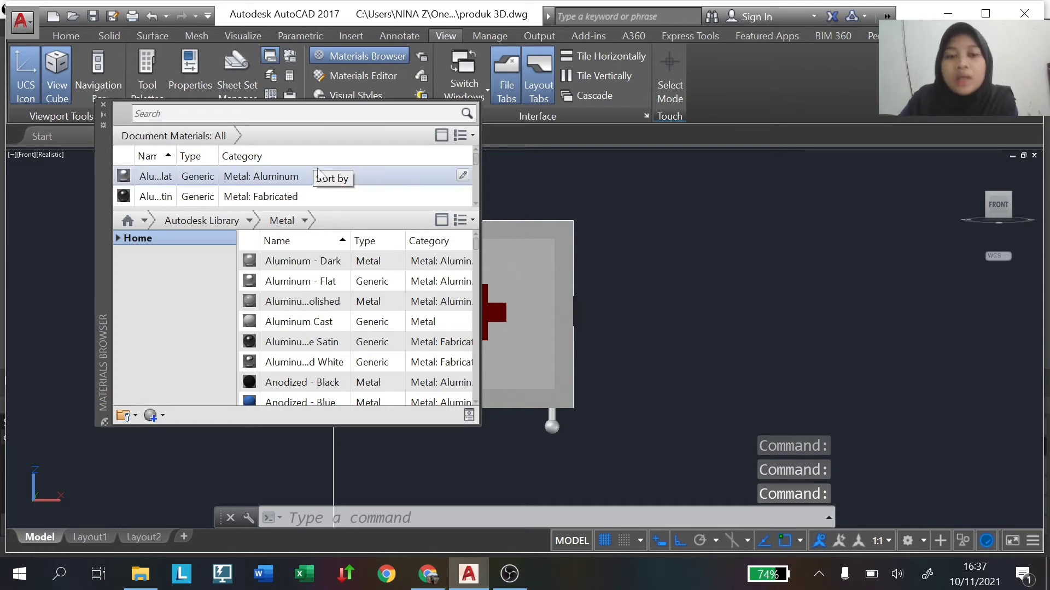
scroll(319, 176, down, 1)
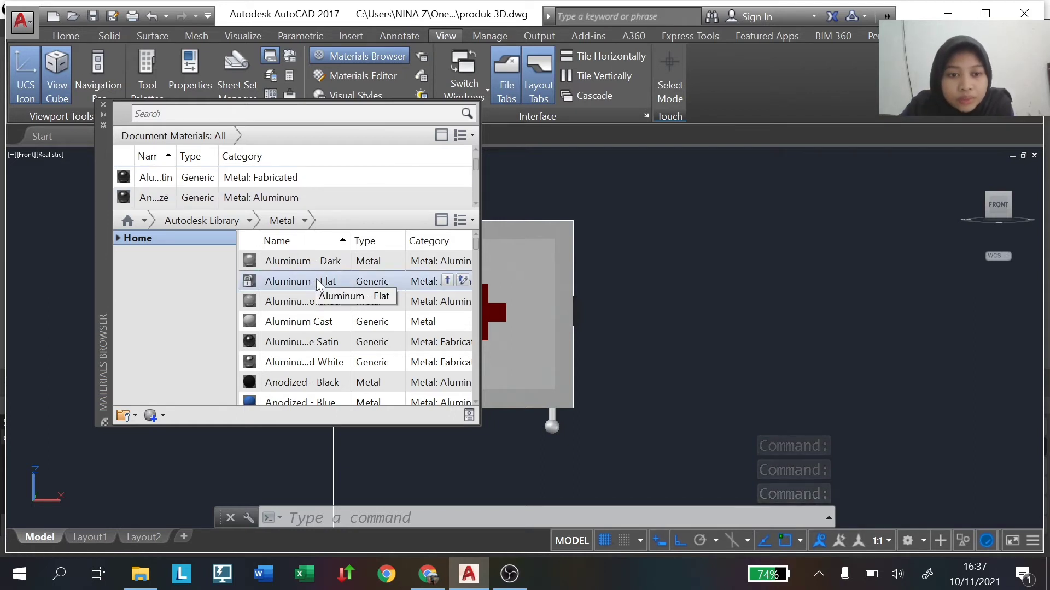
mouse_move(328, 362)
mouse_down()
mouse_move(523, 394)
mouse_move(551, 414)
mouse_up()
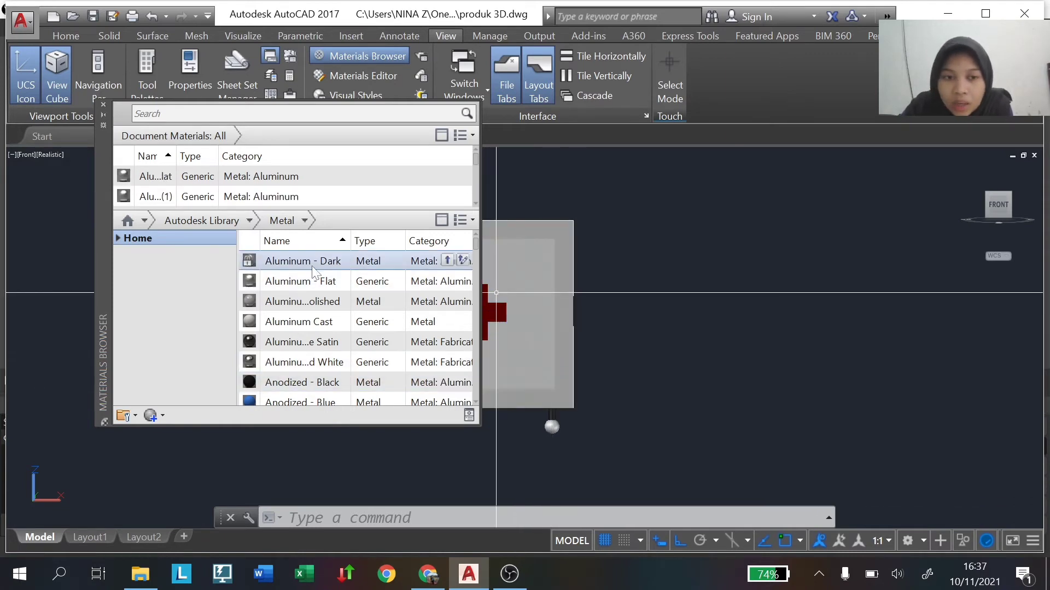
drag(317, 342, 552, 425)
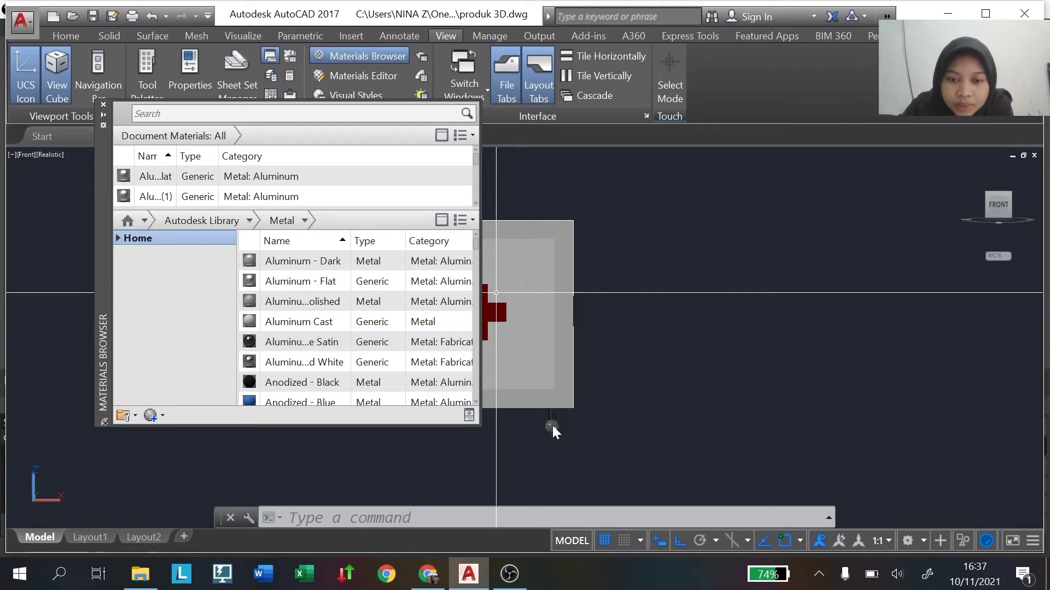
click(103, 106)
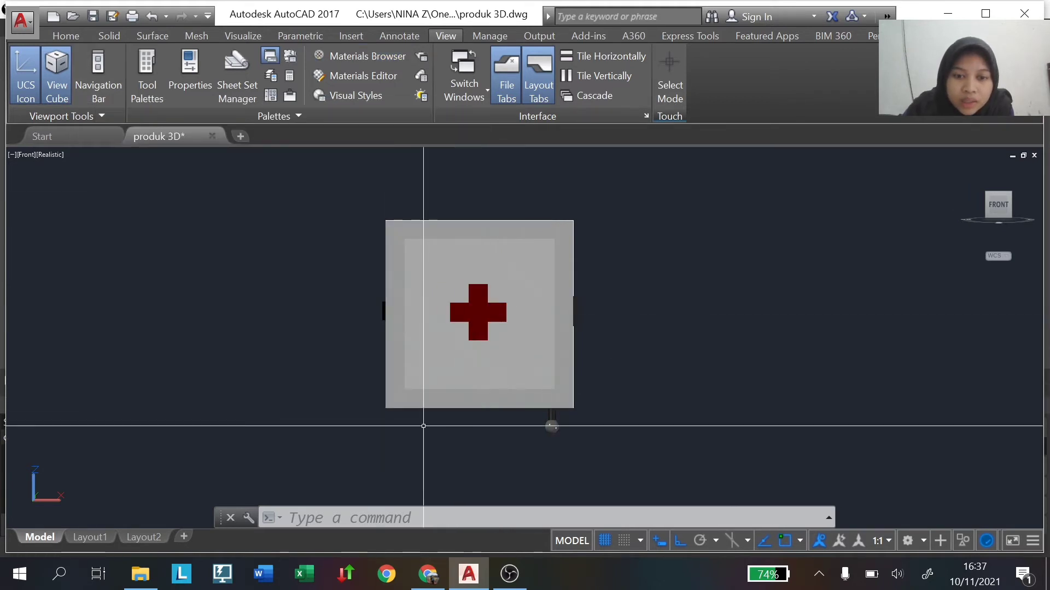
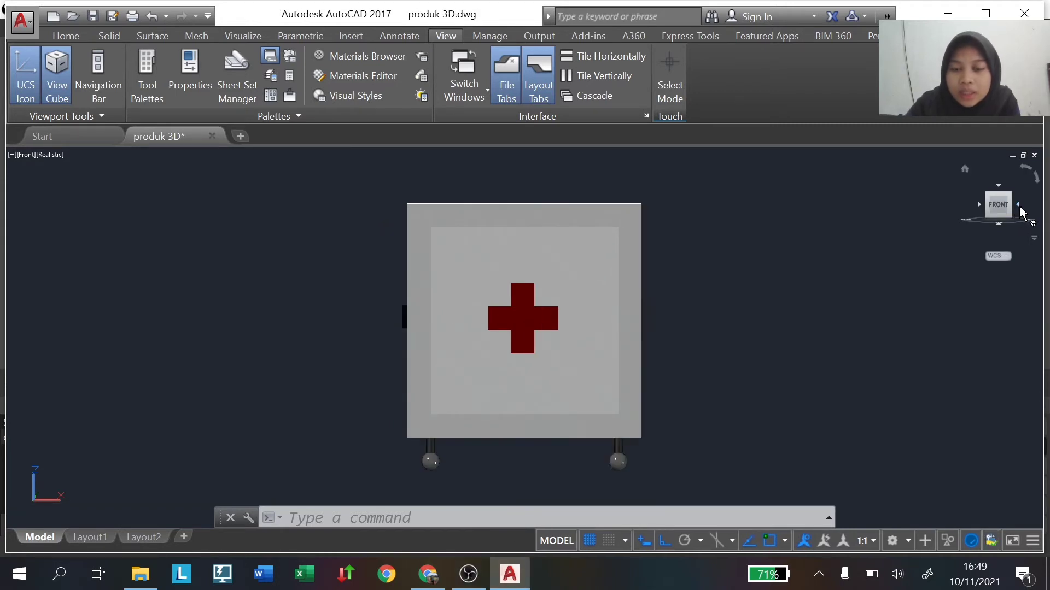
Rotate the view around the box's right and back sides, then return to the front.
click(1018, 206)
click(1018, 206)
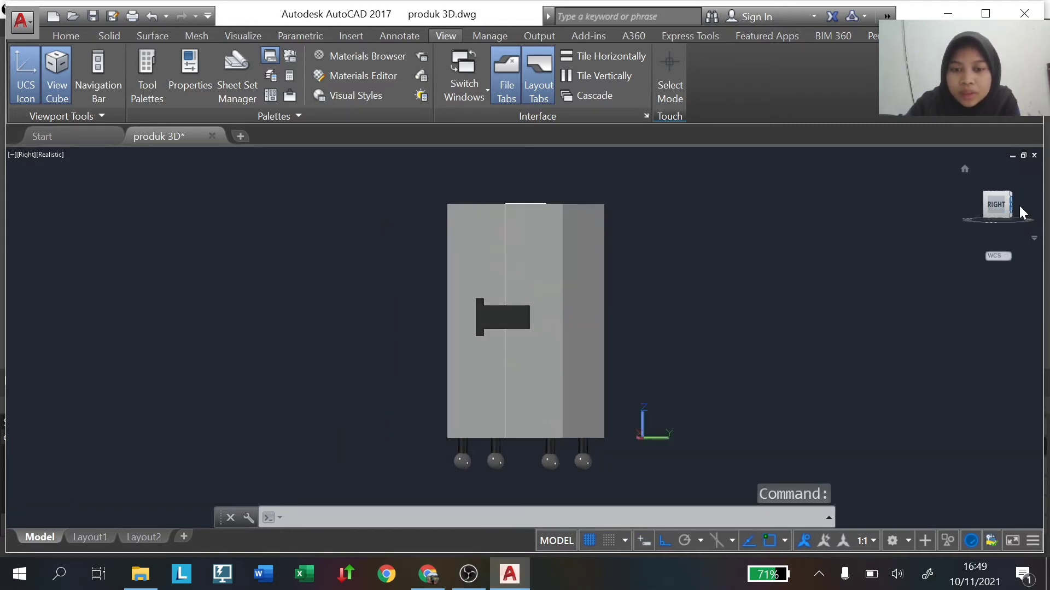
click(1019, 206)
click(1019, 207)
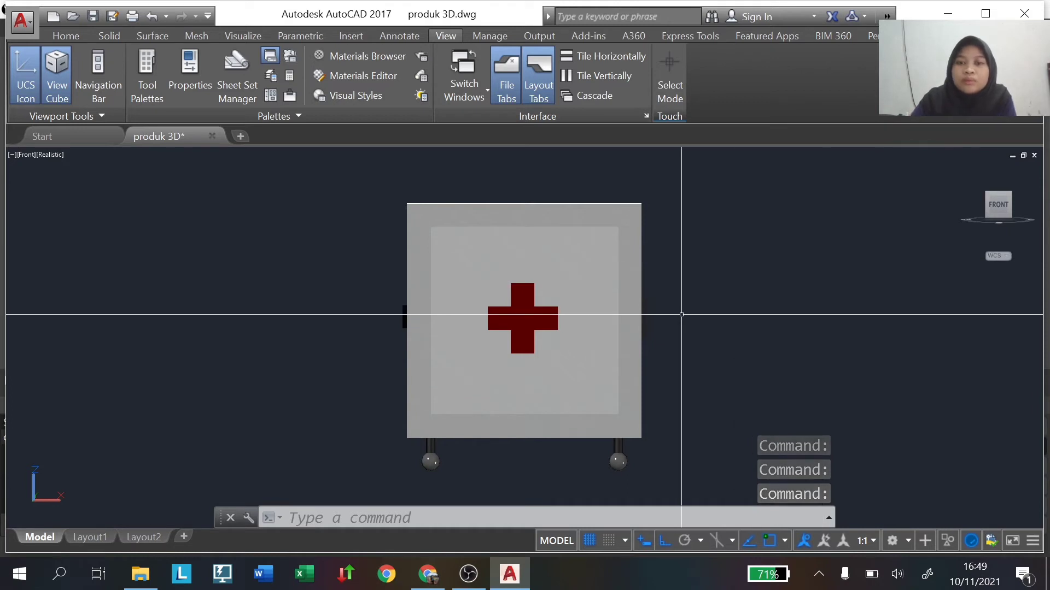
Pan the drawing, go to the Home view and orbit into a tilted 3D view.
mouse_move(681, 316)
middle_down()
mouse_move(642, 356)
mouse_move(594, 334)
middle_up()
key(Escape)
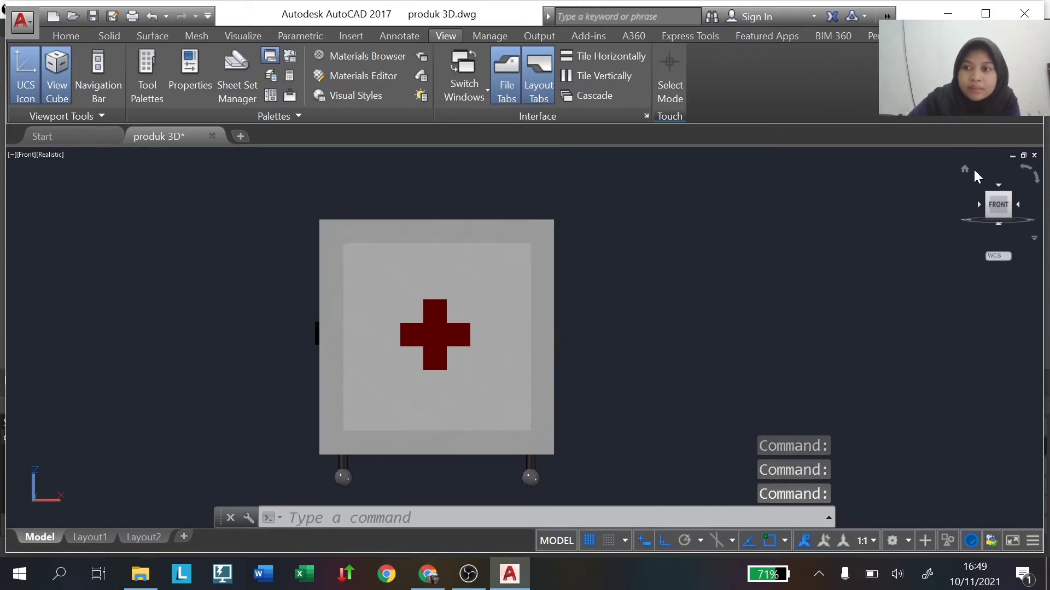
click(964, 167)
shift+middle_drag(875, 237, 687, 262)
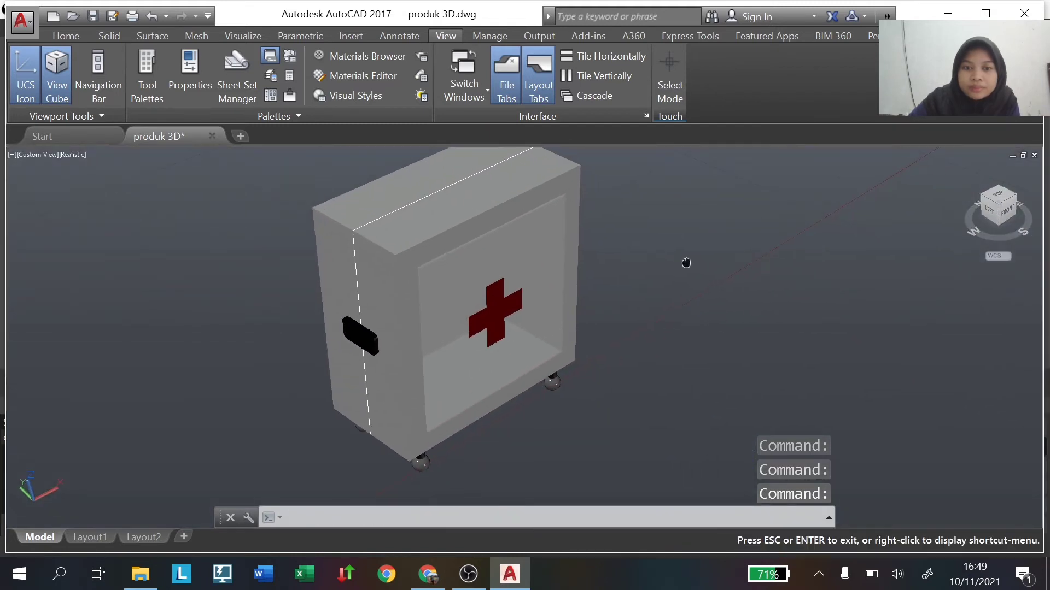
Start a line beside the box with a 1-unit and a 3-unit segment.
click(74, 38)
click(307, 78)
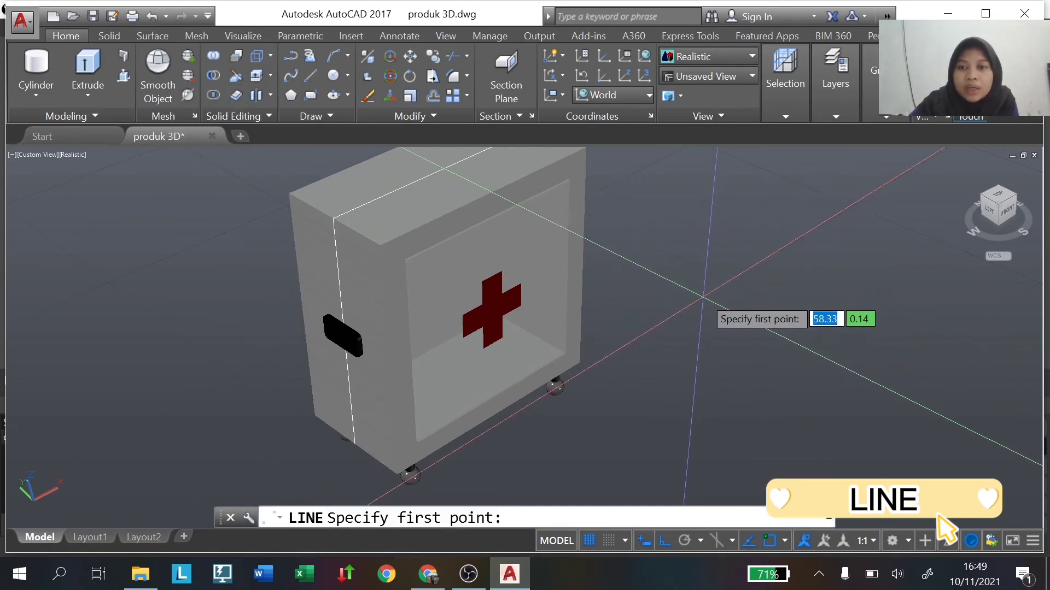
click(706, 295)
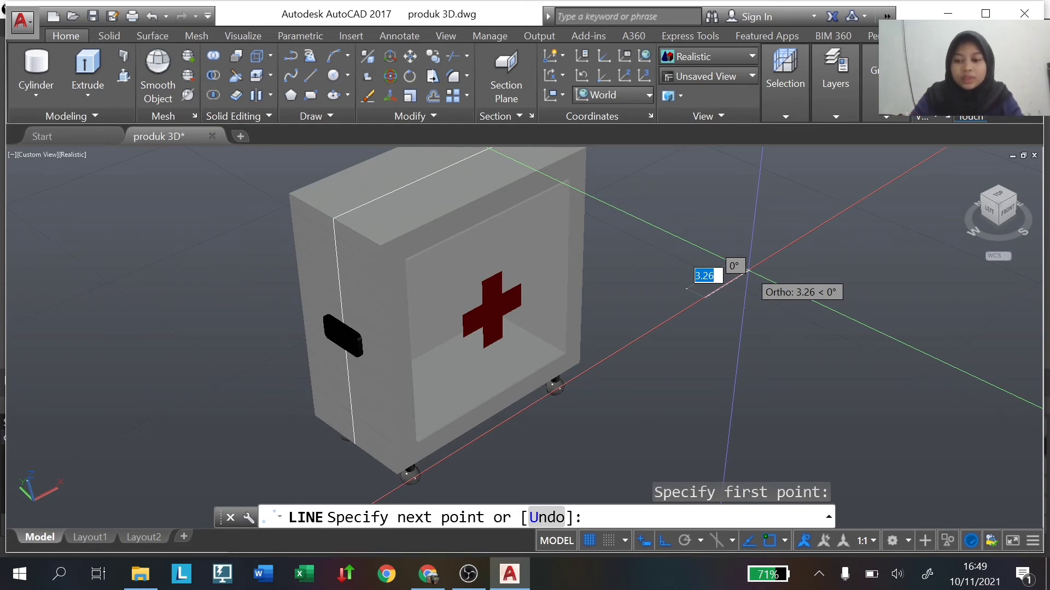
text(1)
key(Return)
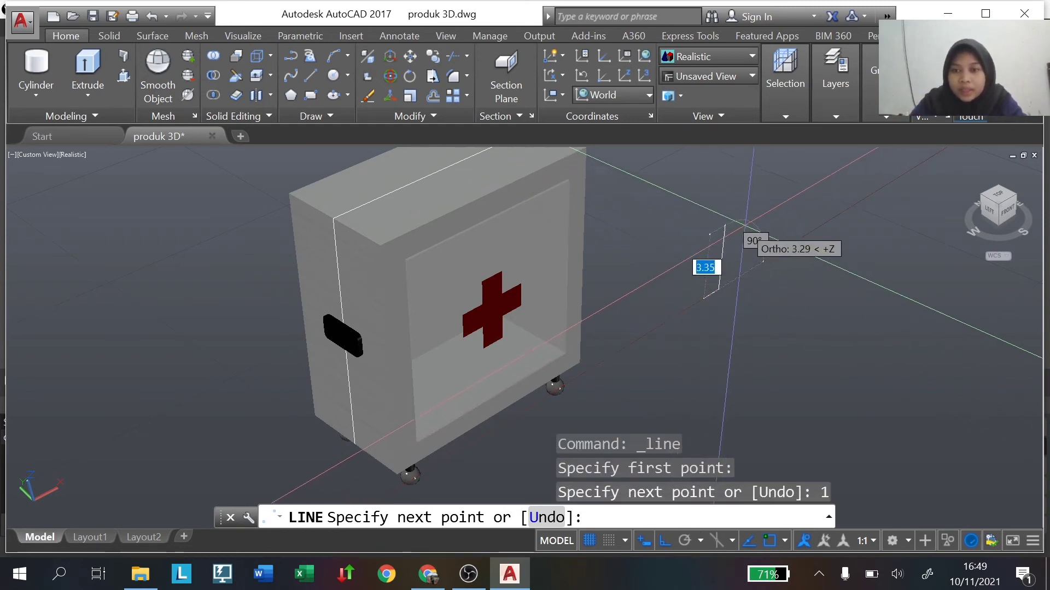
text(3)
key(Return)
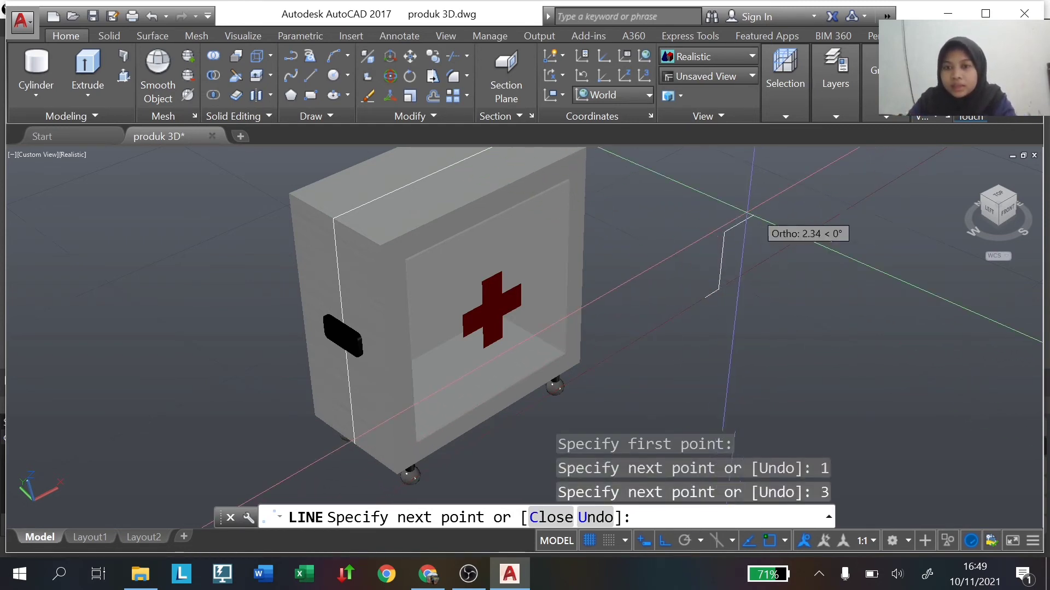
text(2)
Continue the outline with 2, 3, 1 and 3 unit segments and finish it.
key(Return)
text(3)
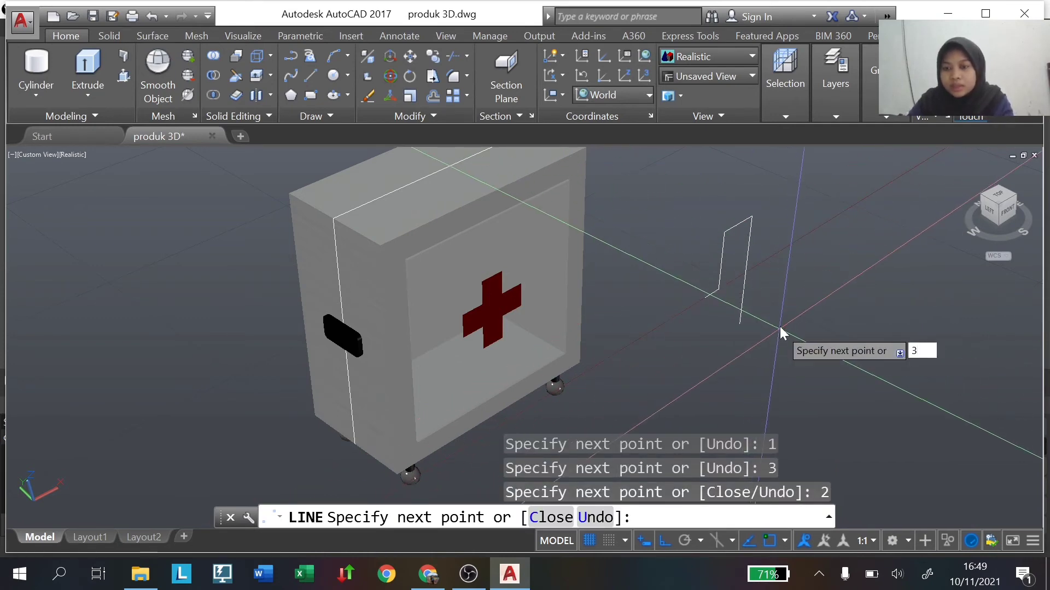
key(Return)
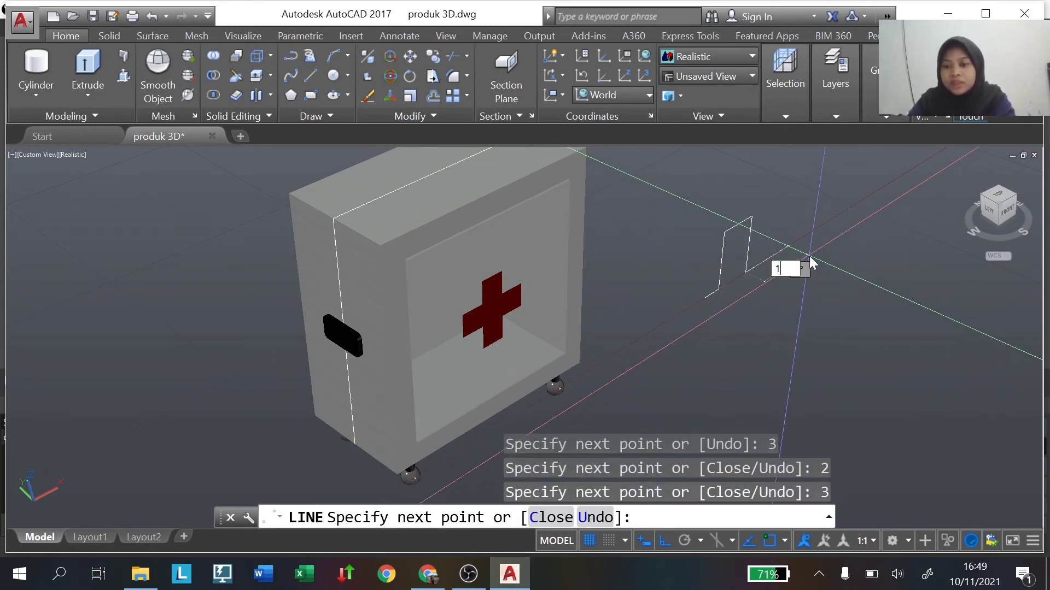
key(Return)
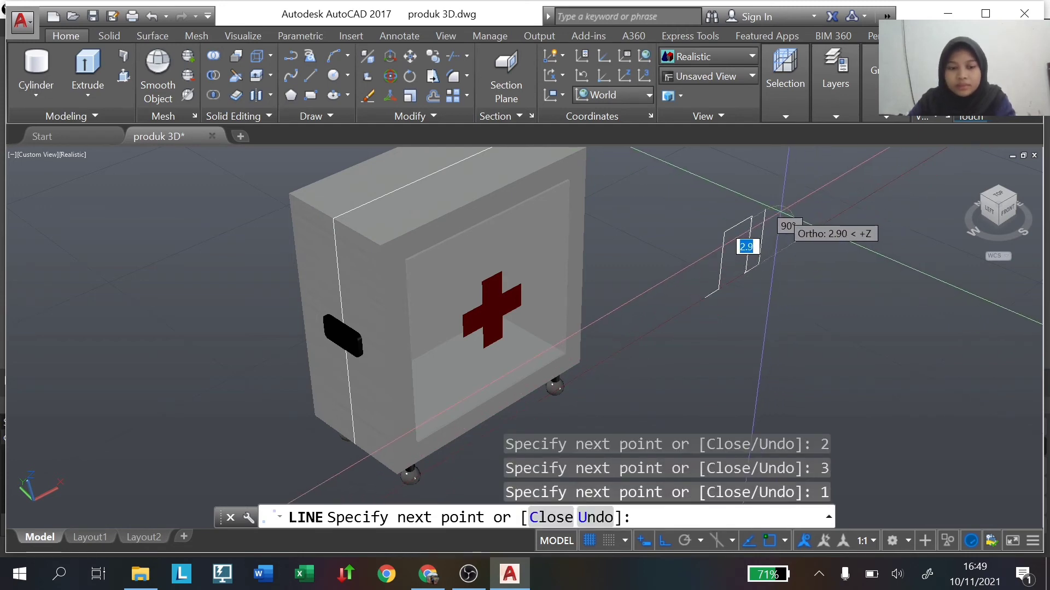
key(Return)
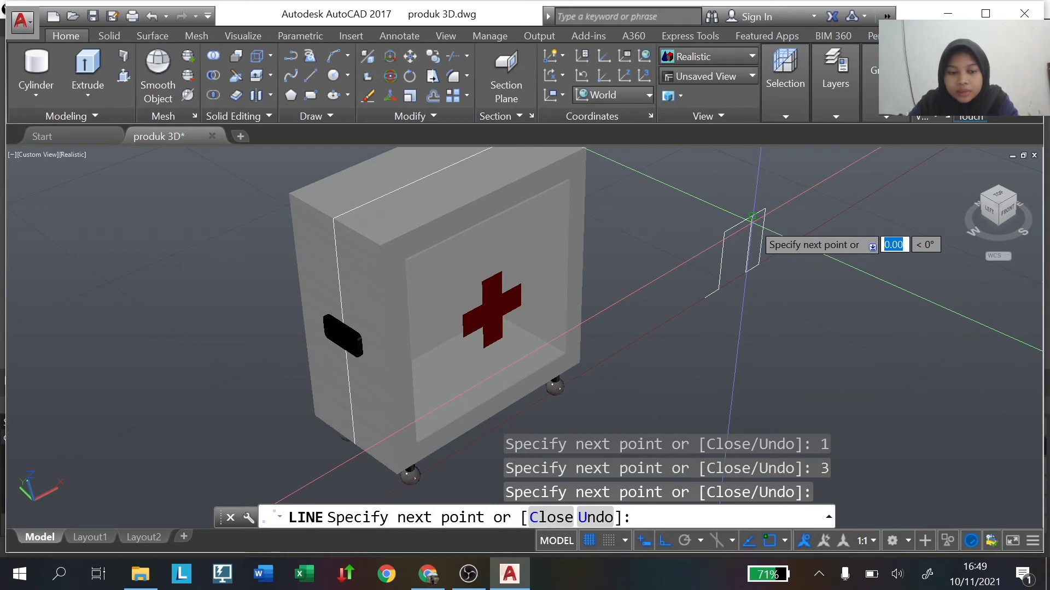
key(Escape)
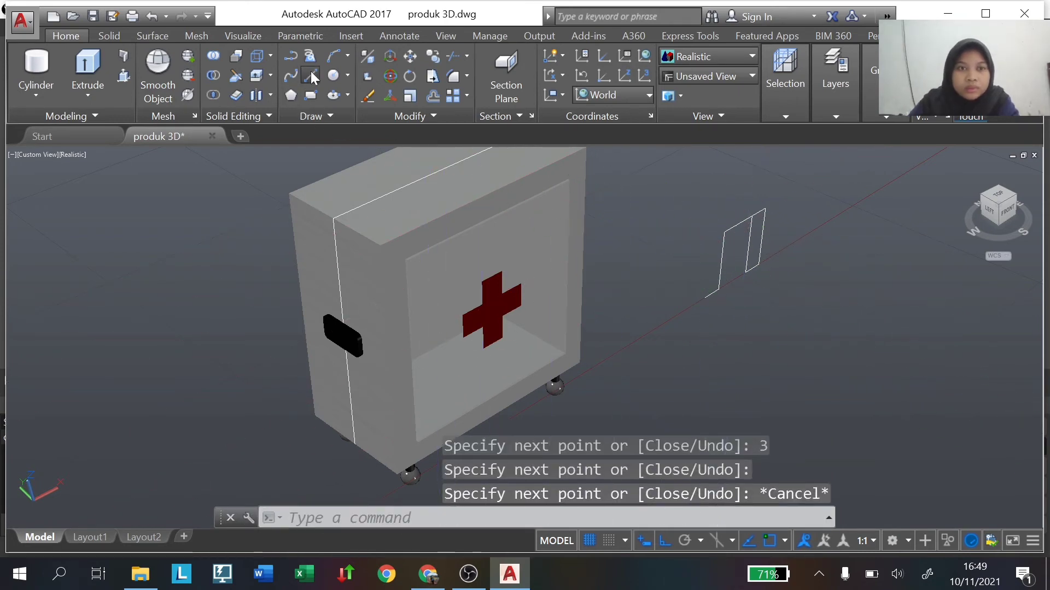
click(314, 78)
Draw a 3-unit line from the outline corner, then zoom in and undo it.
click(706, 296)
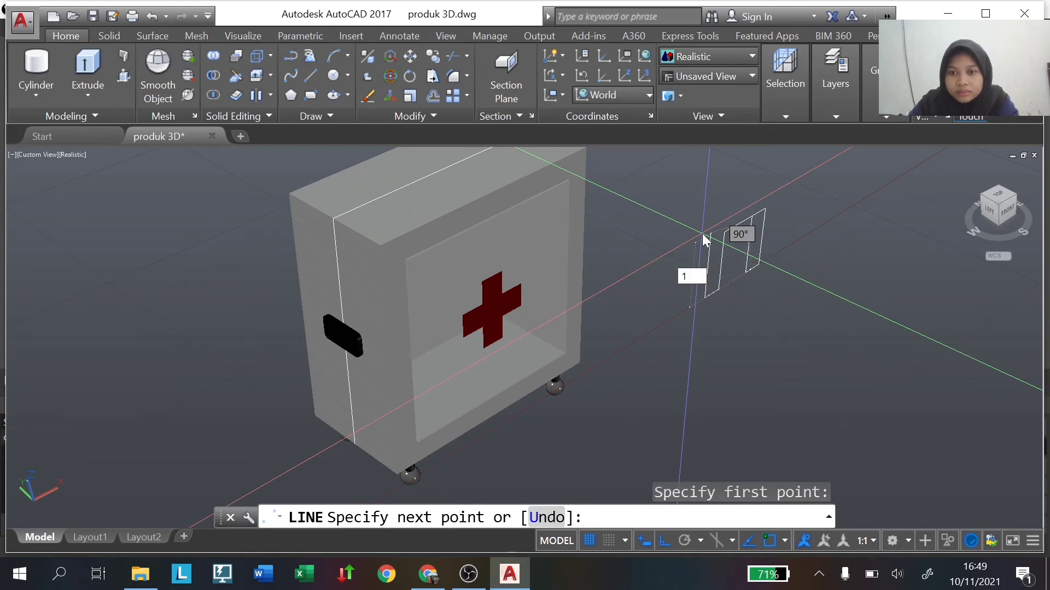
text(3)
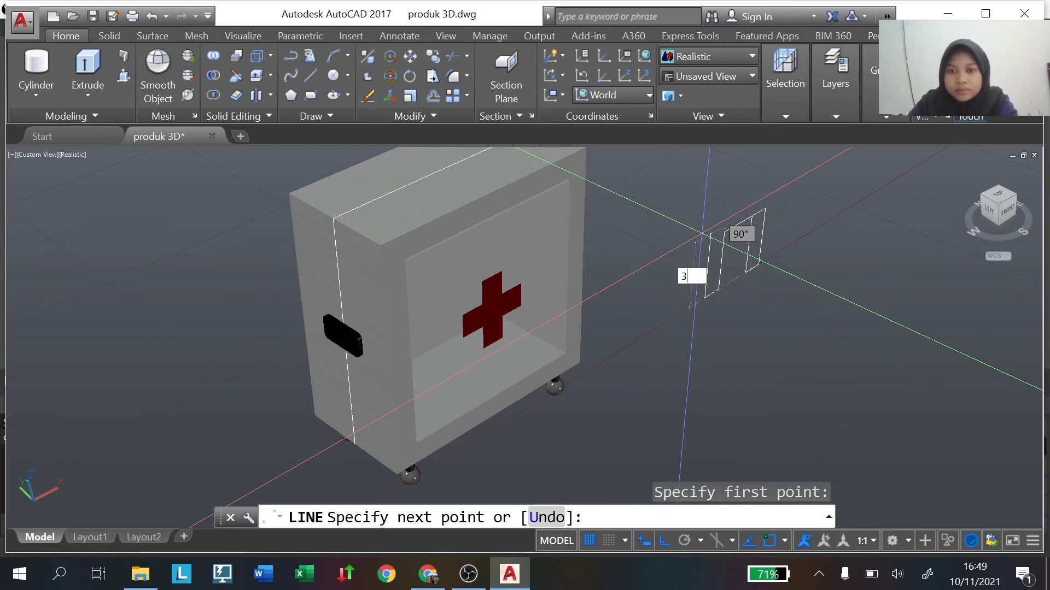
key(Return)
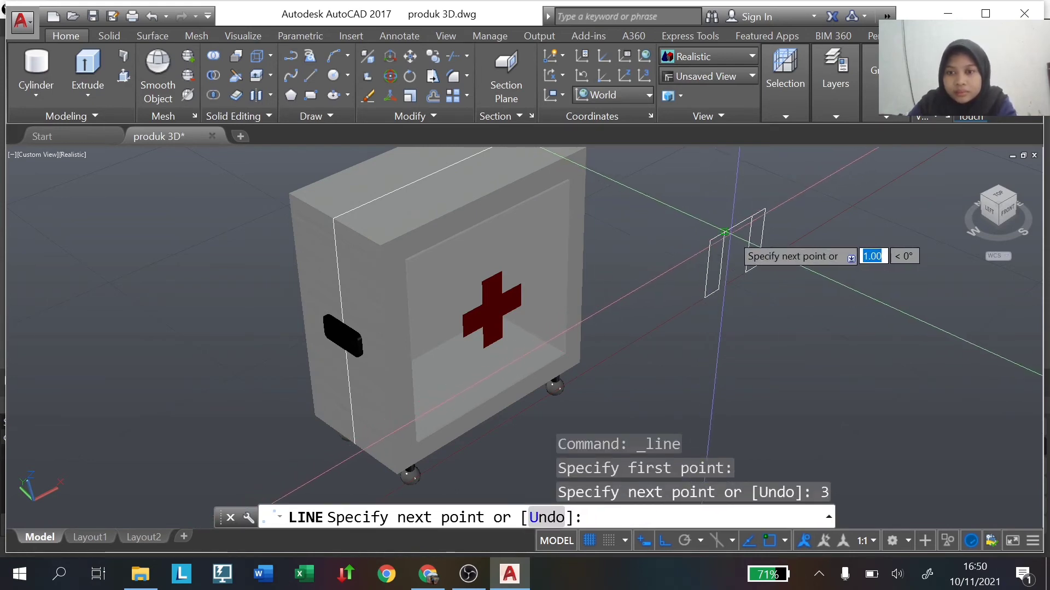
click(727, 232)
key(Escape)
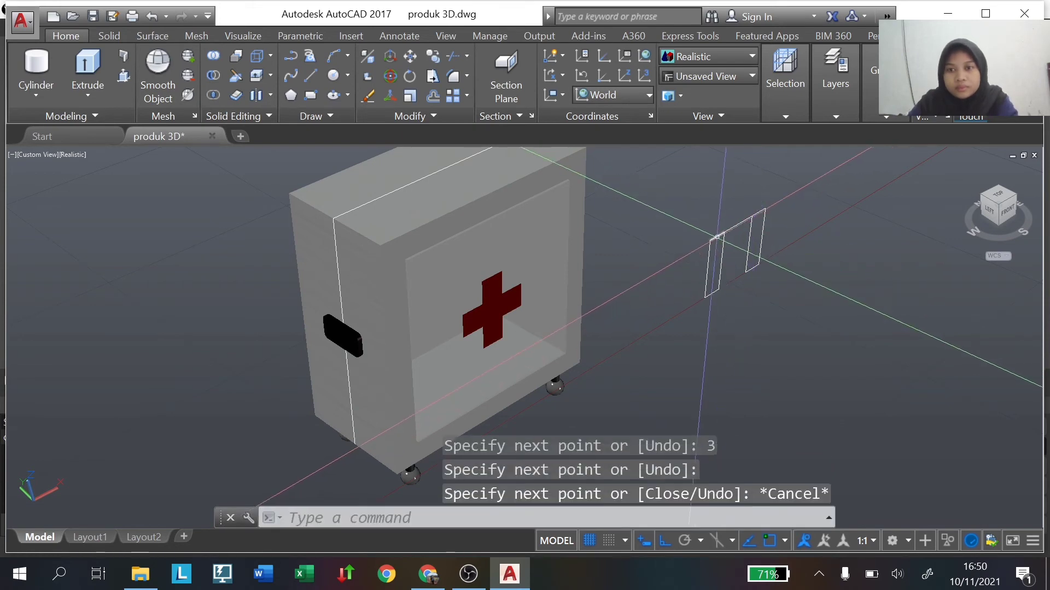
scroll(541, 320, up, 3)
scroll(529, 326, up, 3)
scroll(547, 328, up, 2)
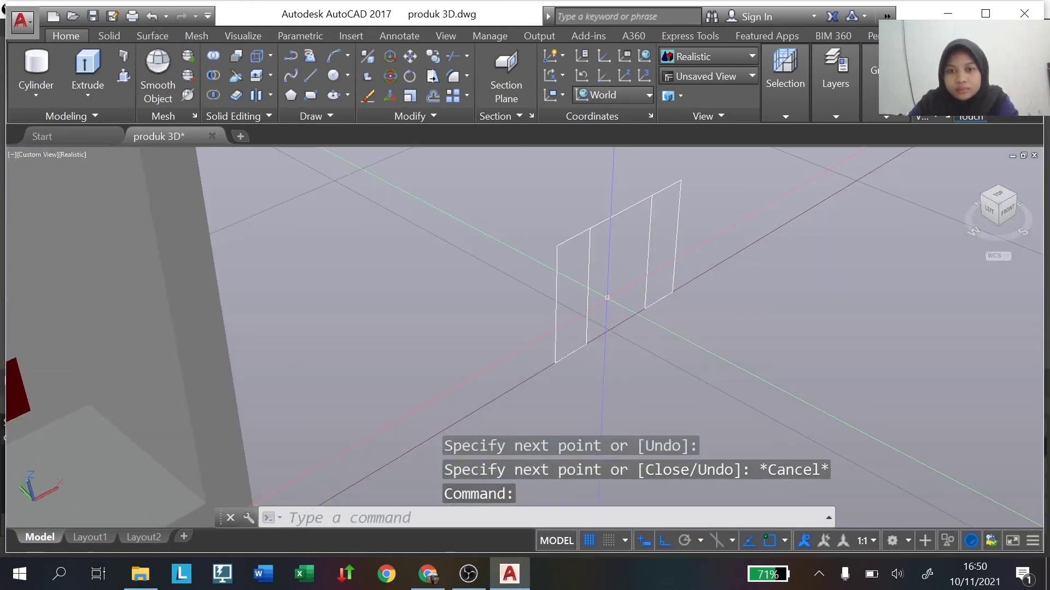
scroll(644, 264, up, 2)
key(ctrl+z)
scroll(655, 255, up, 2)
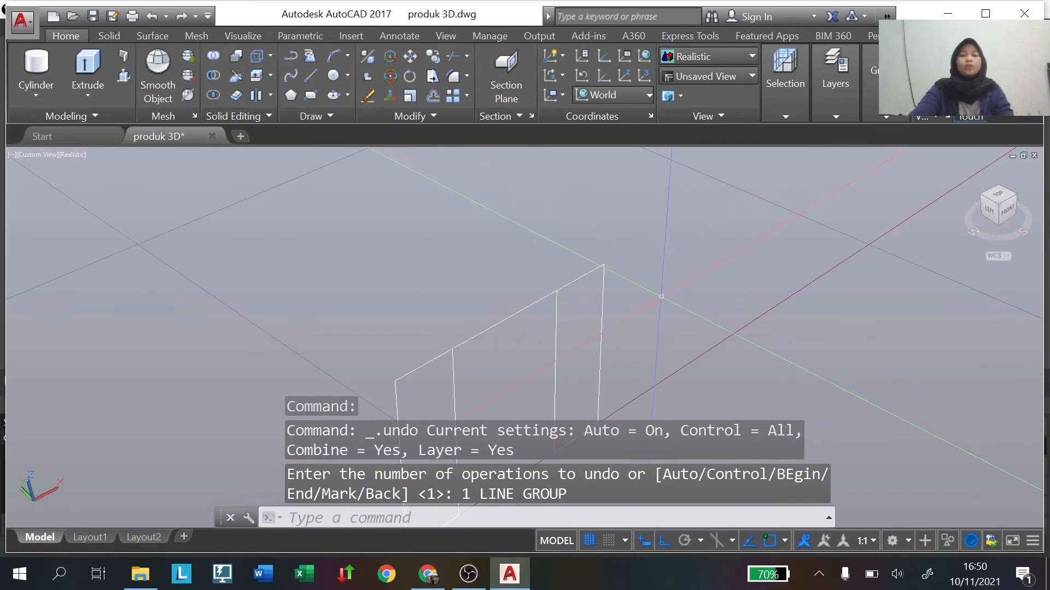
Draw 0.2-unit line segments from two of the outline's endpoints.
click(310, 77)
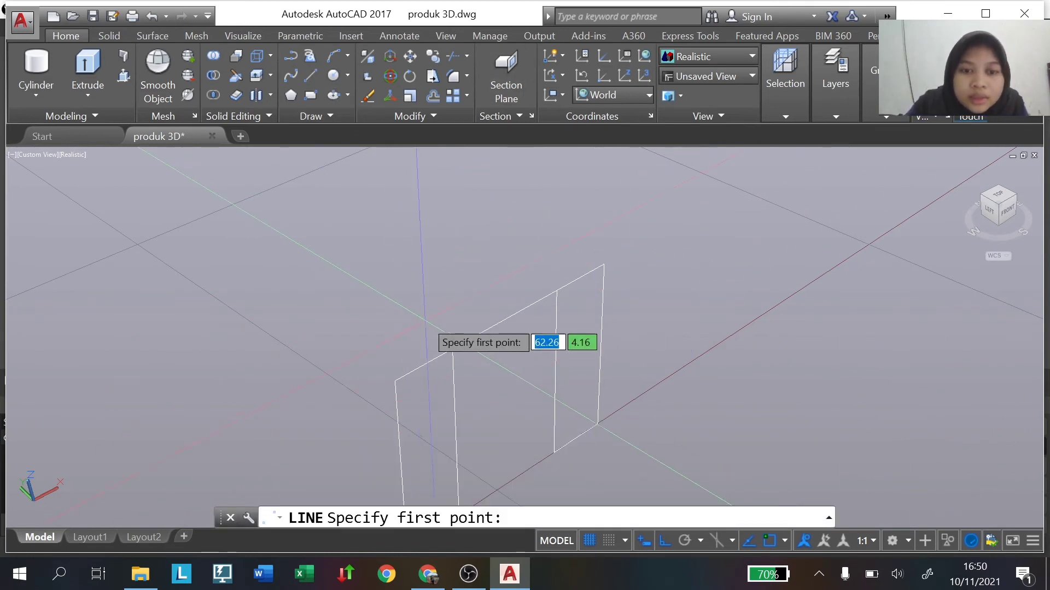
click(453, 348)
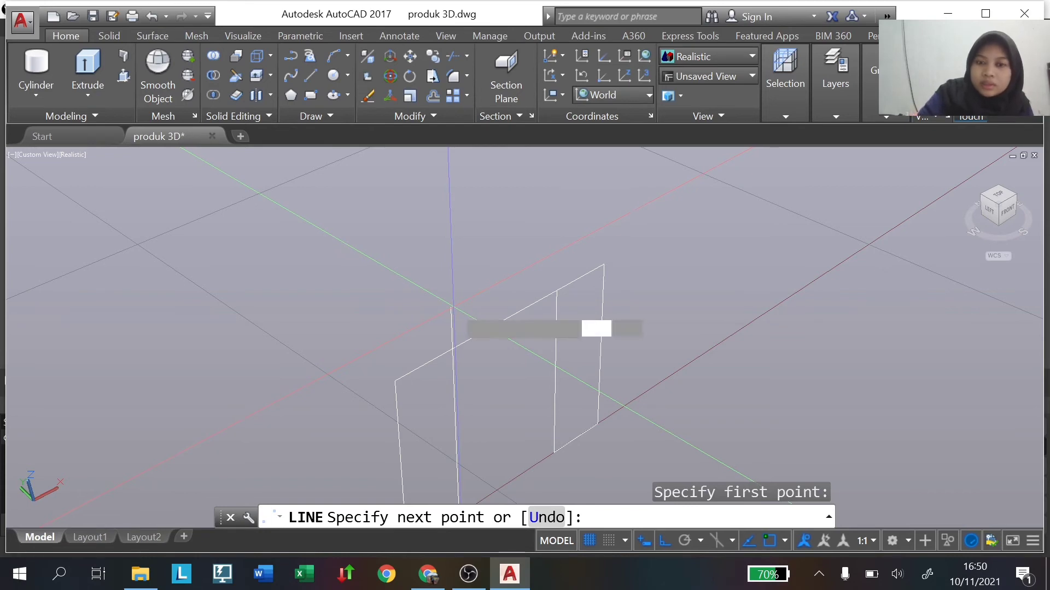
key(Return)
key(Escape)
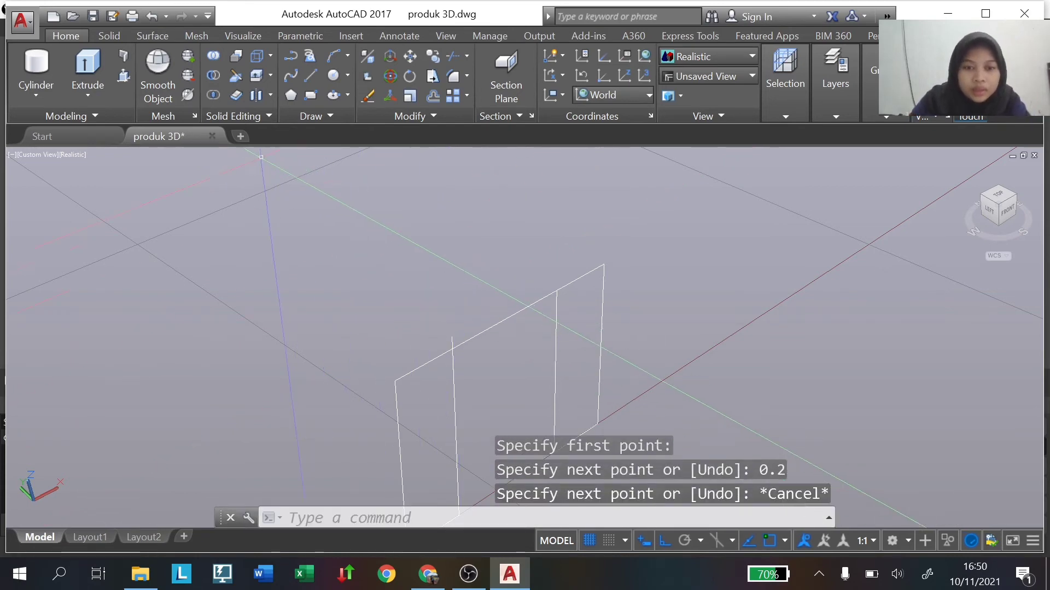
click(310, 75)
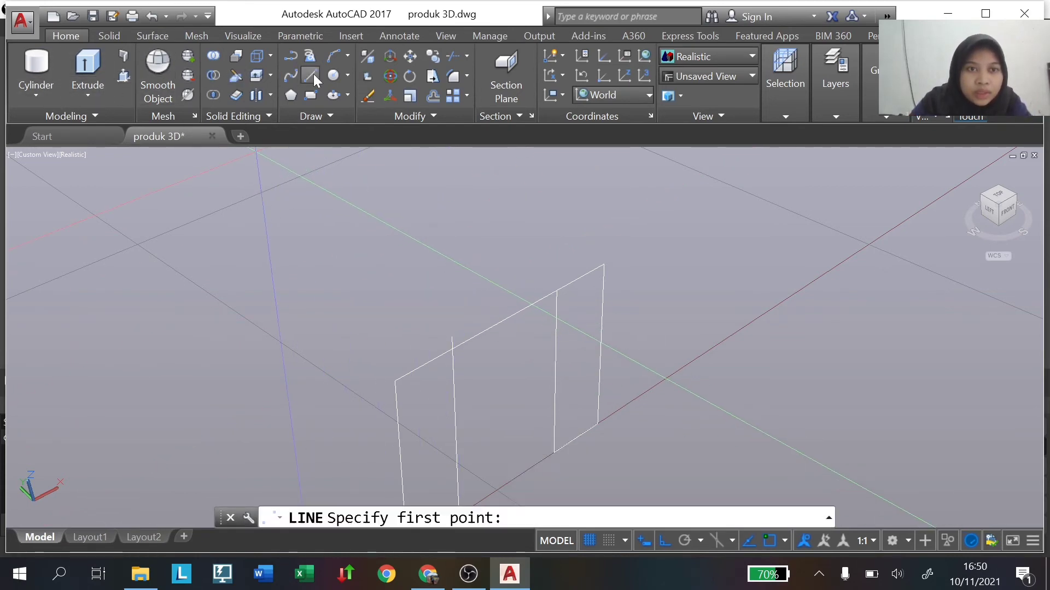
click(556, 291)
text(0.2)
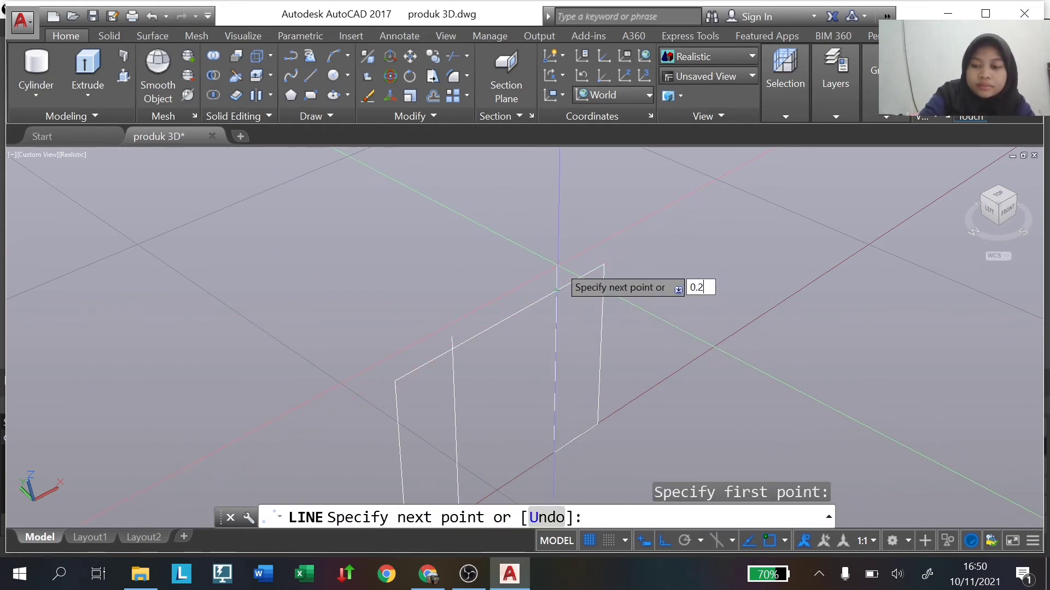
key(Return)
key(Return)
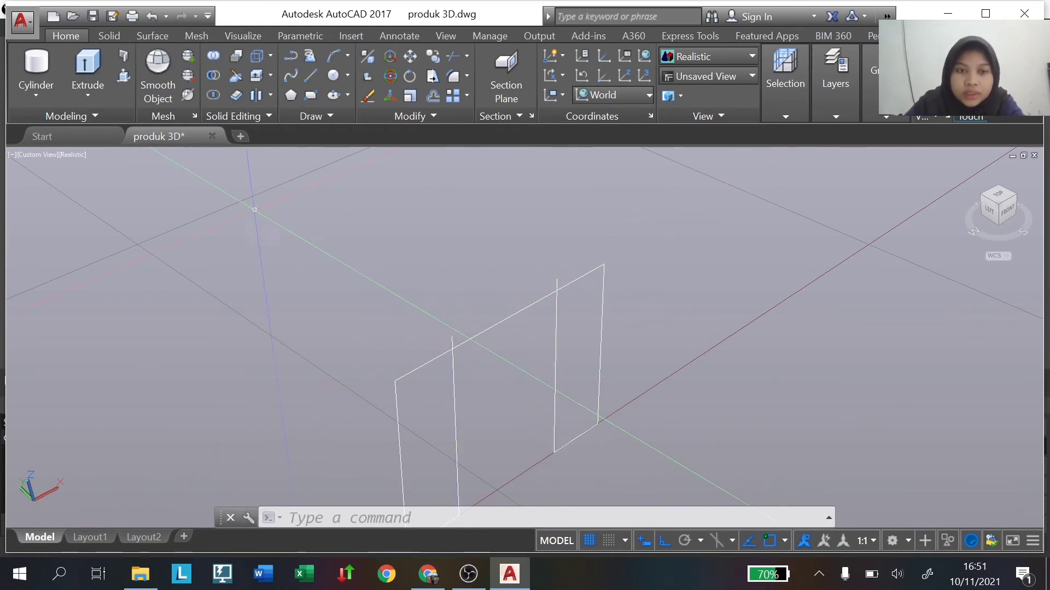
Draw a line joining the two panel top corners and orbit around the panels.
click(309, 76)
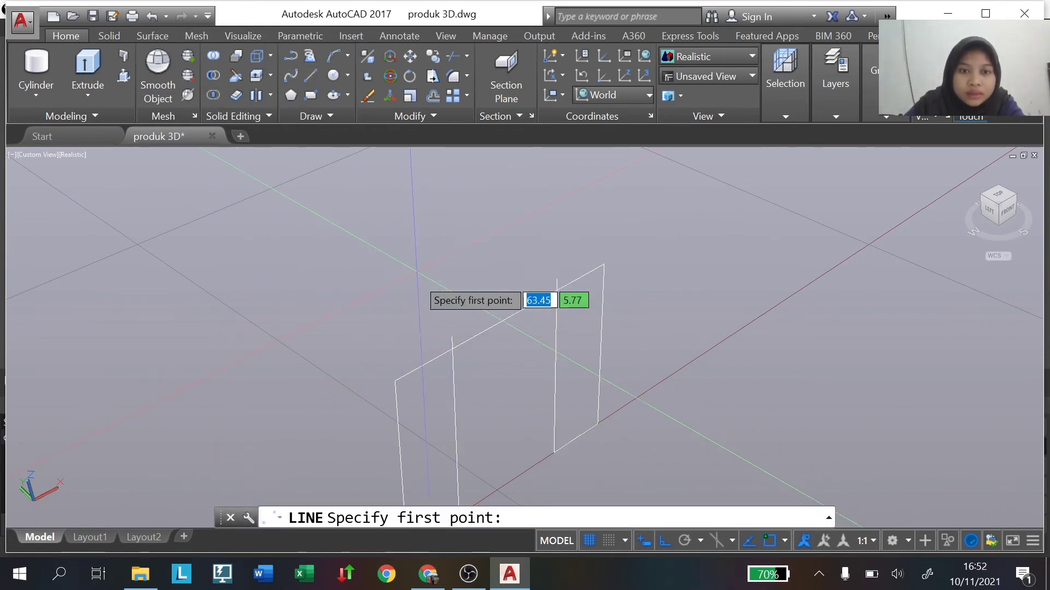
click(452, 336)
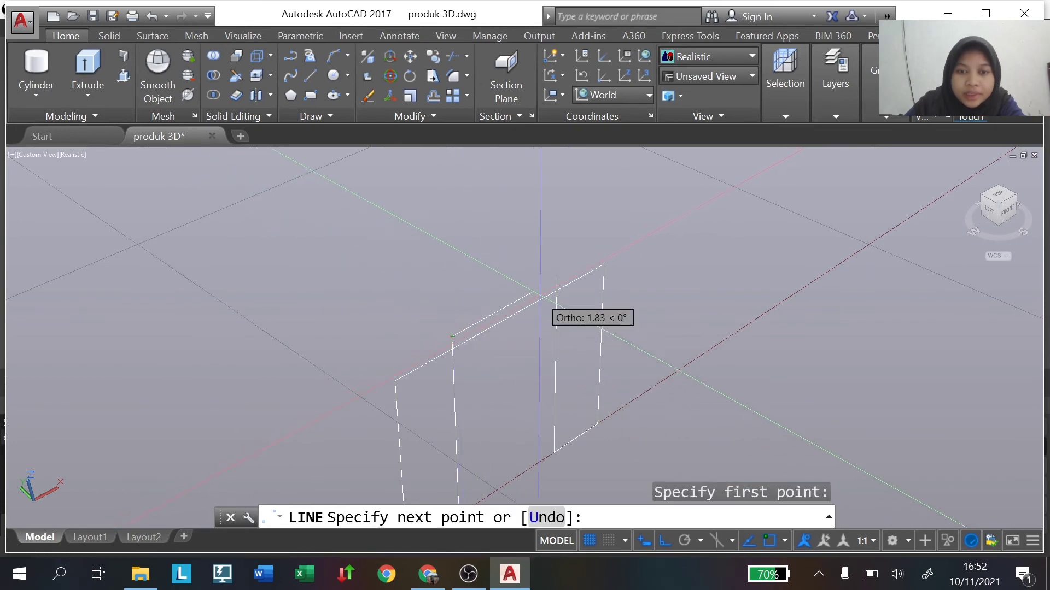
click(556, 279)
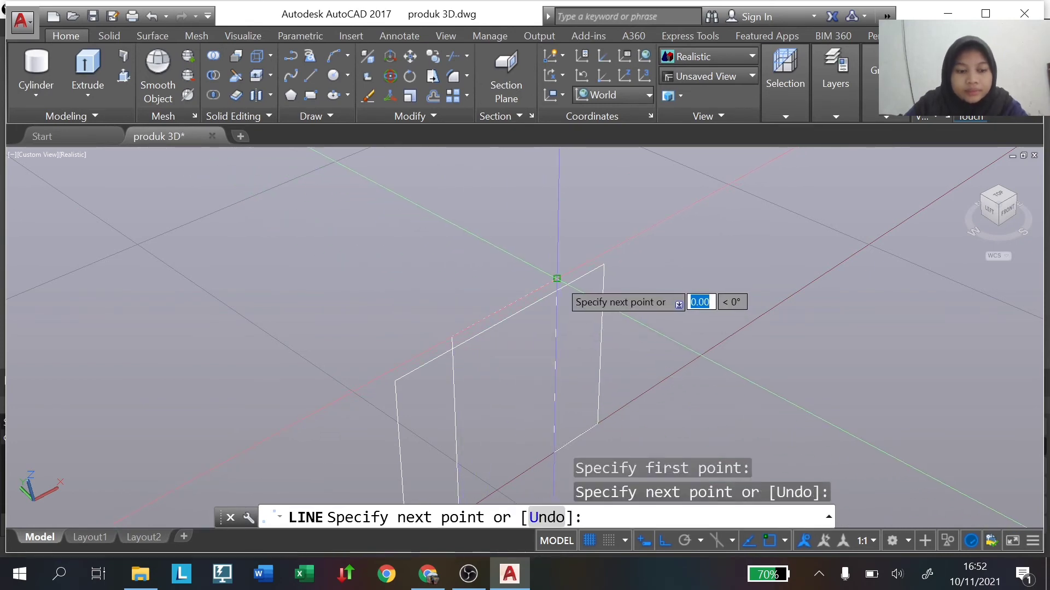
key(Escape)
shift+middle_drag(556, 278, 487, 342)
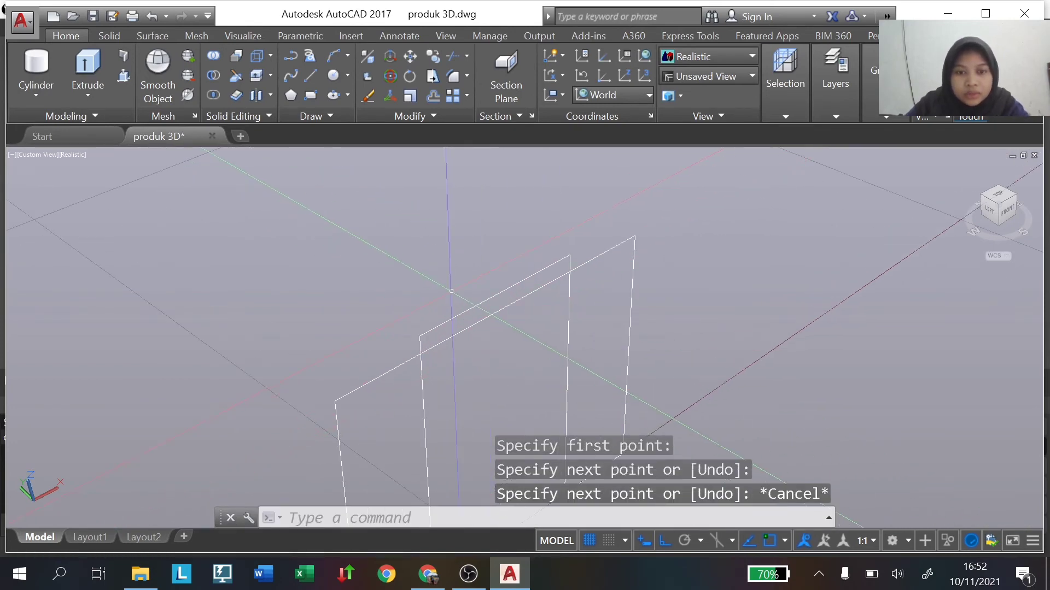
shift+middle_drag(451, 291, 500, 339)
text(F)
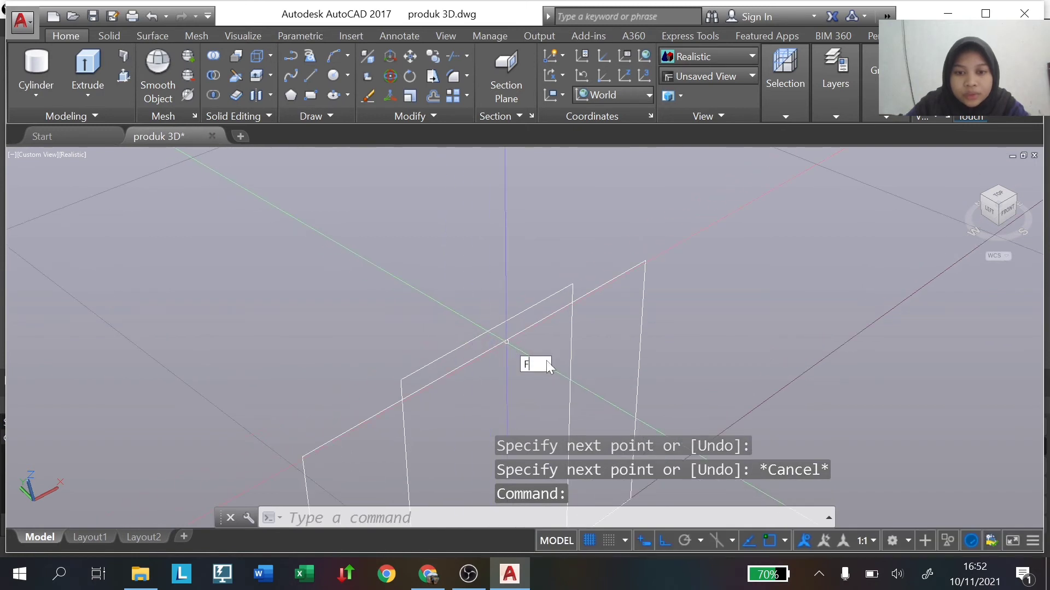
Fillet the corner between two lines with a 0.20 radius and select the extra top line.
key(Return)
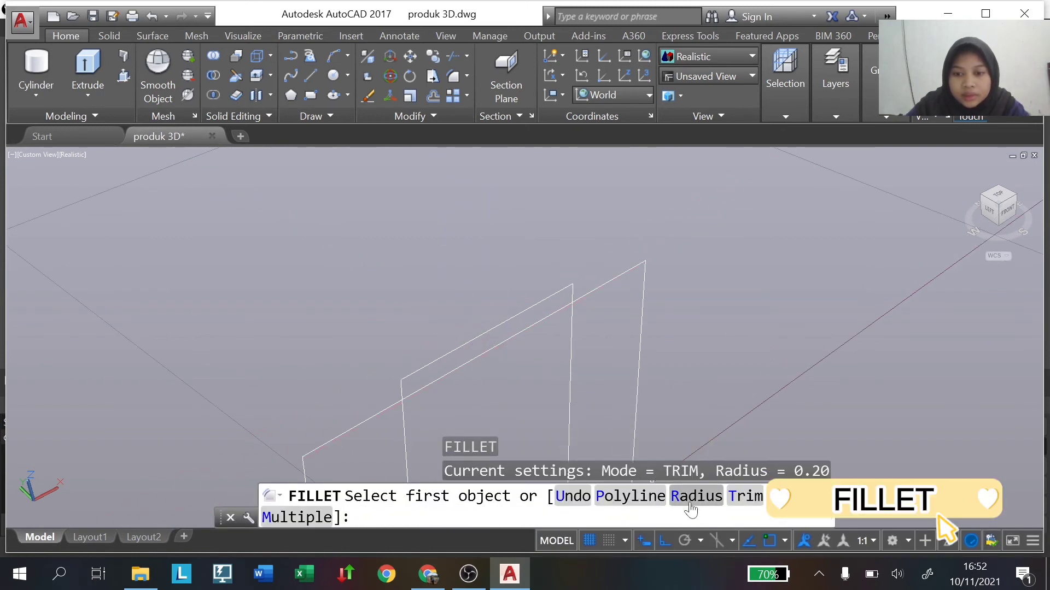
click(691, 508)
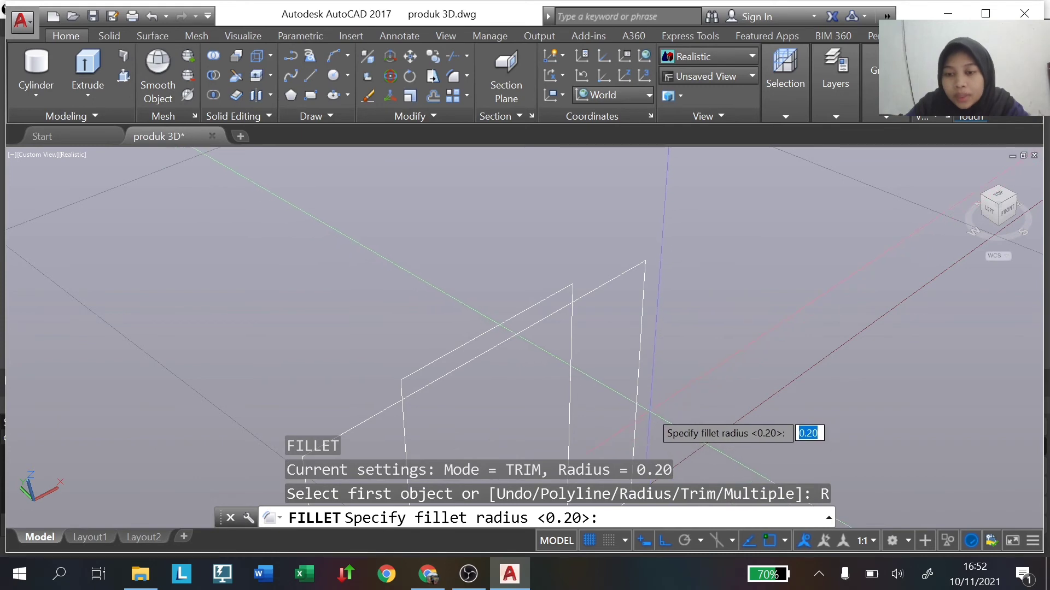
key(Return)
click(448, 353)
click(403, 404)
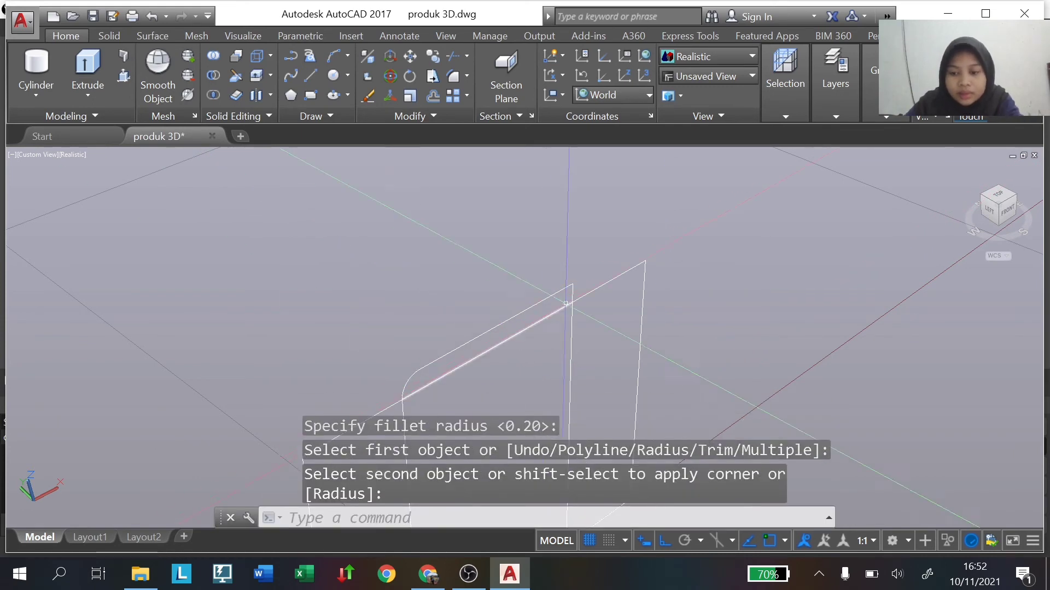
shift+middle_drag(566, 304, 427, 268)
click(428, 268)
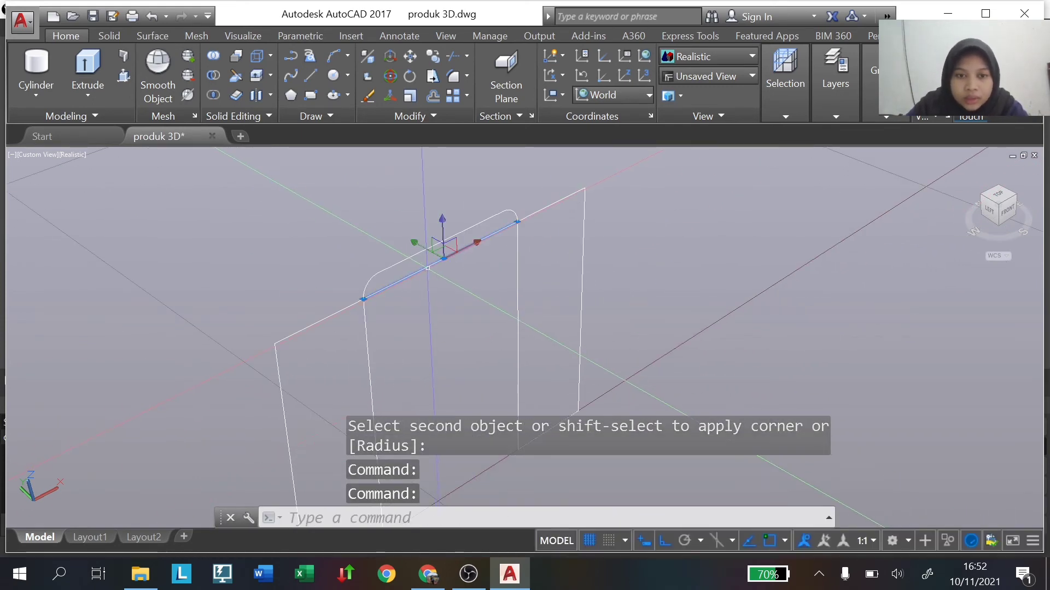
Delete the extra top line and draw 1 up and 2 across from the left rounded corner.
key(Delete)
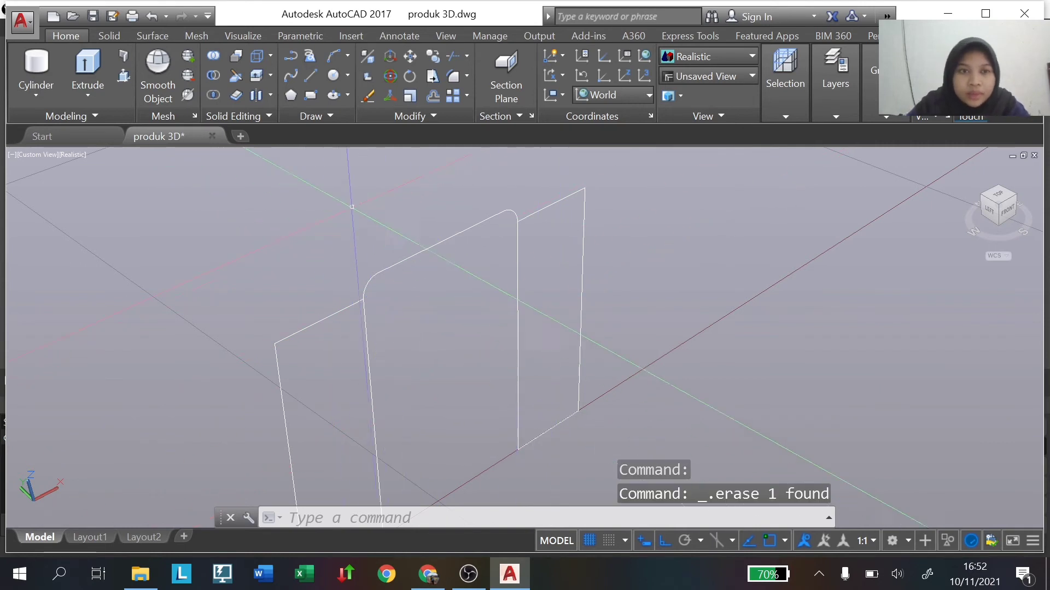
click(314, 76)
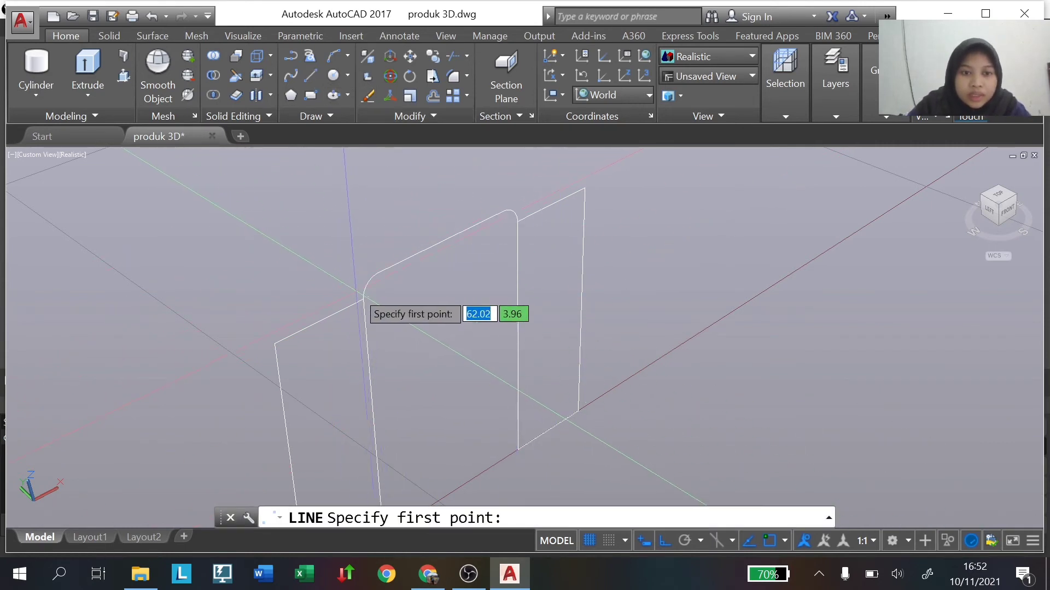
click(363, 298)
text(1)
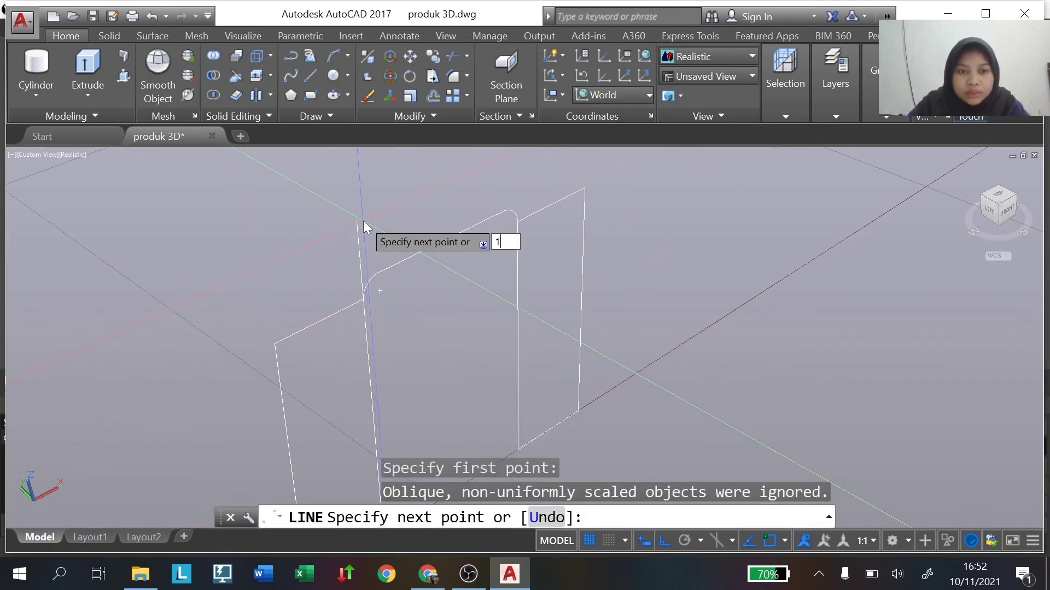
key(Return)
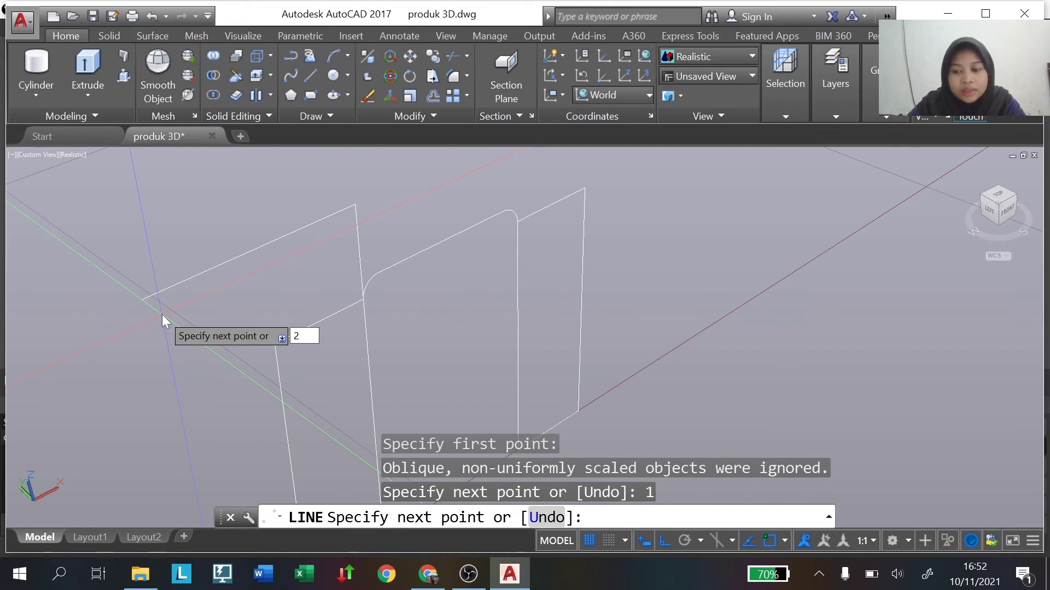
key(Return)
key(Escape)
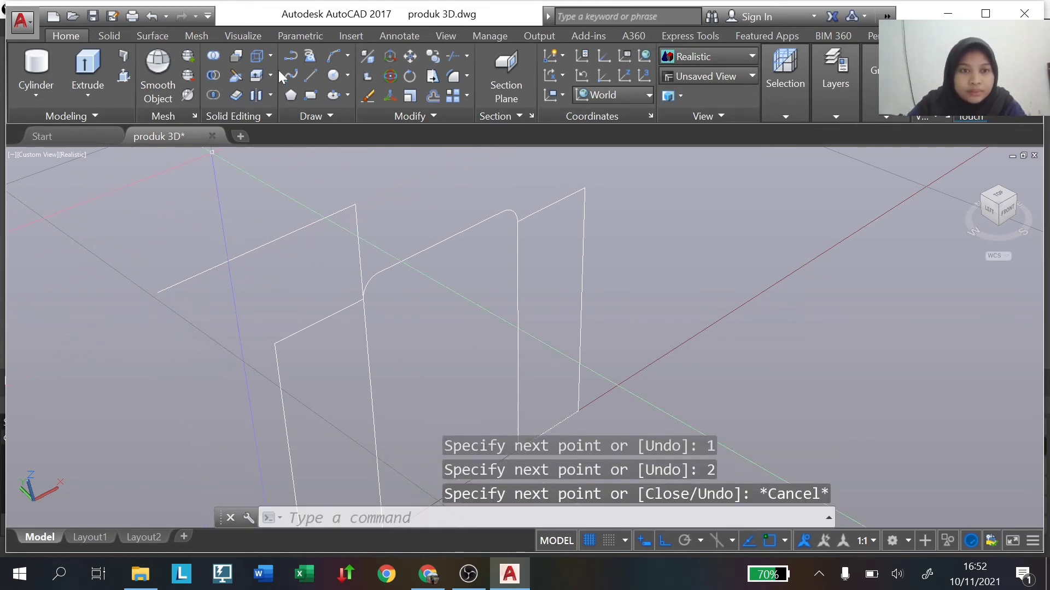
Draw the same 1-unit and 2-unit segments from the right rounded corner.
click(310, 76)
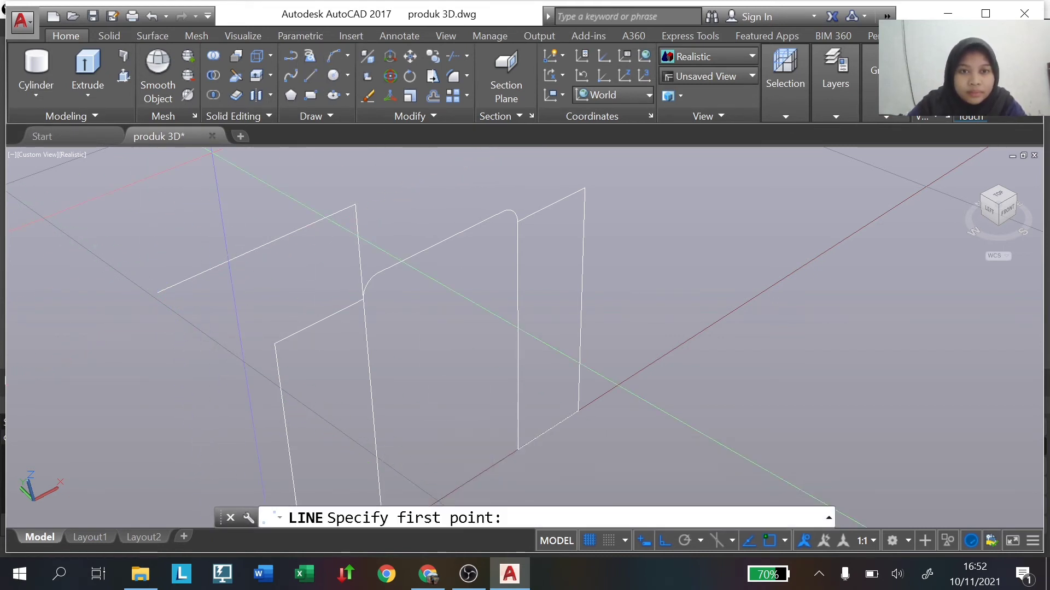
click(517, 221)
text(1)
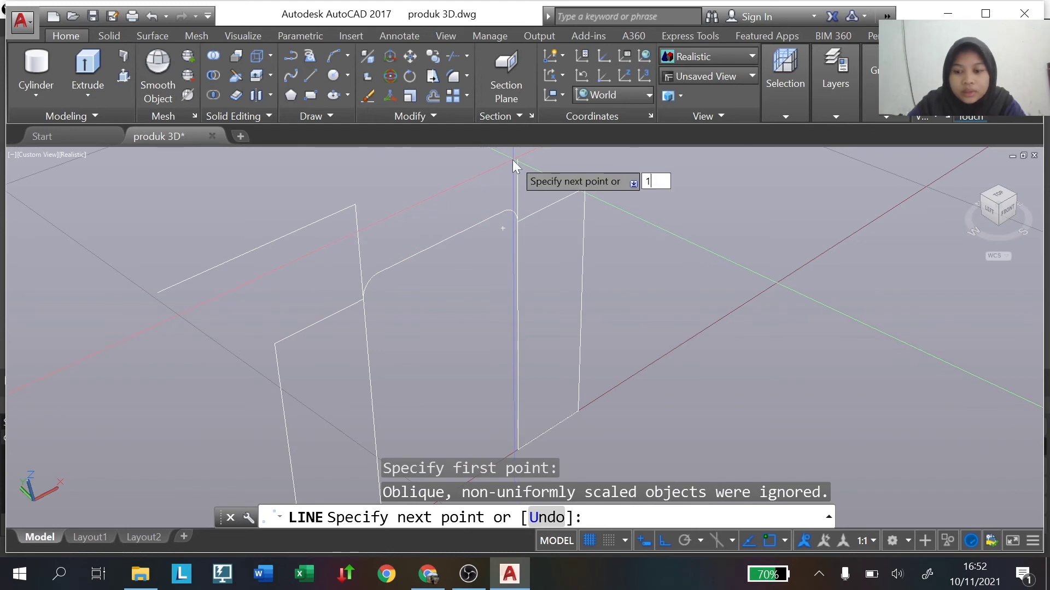
key(Return)
shift+middle_drag(513, 159, 560, 233)
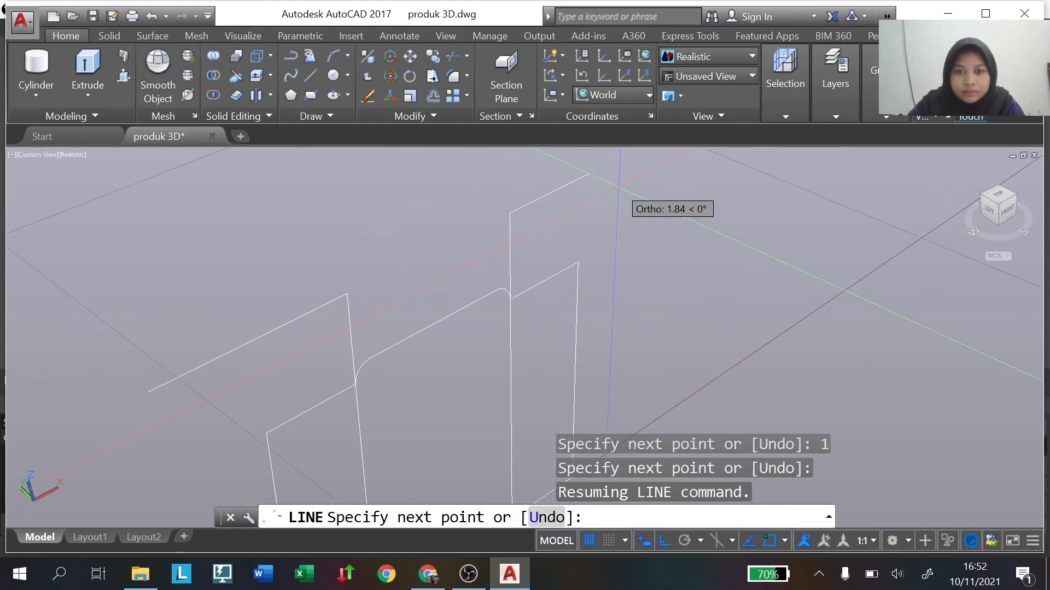
text(2)
key(Return)
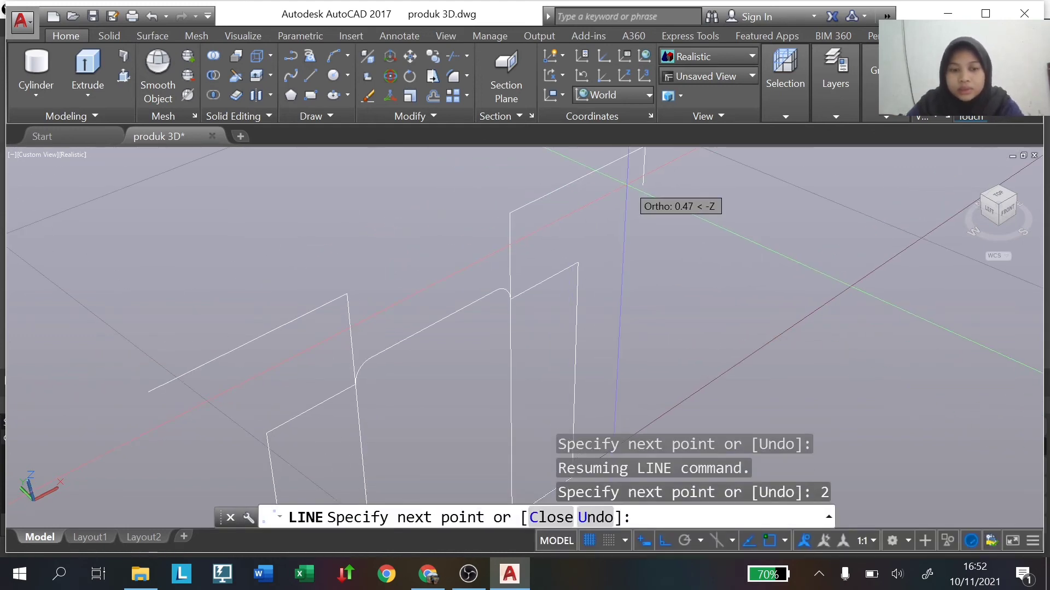
key(Escape)
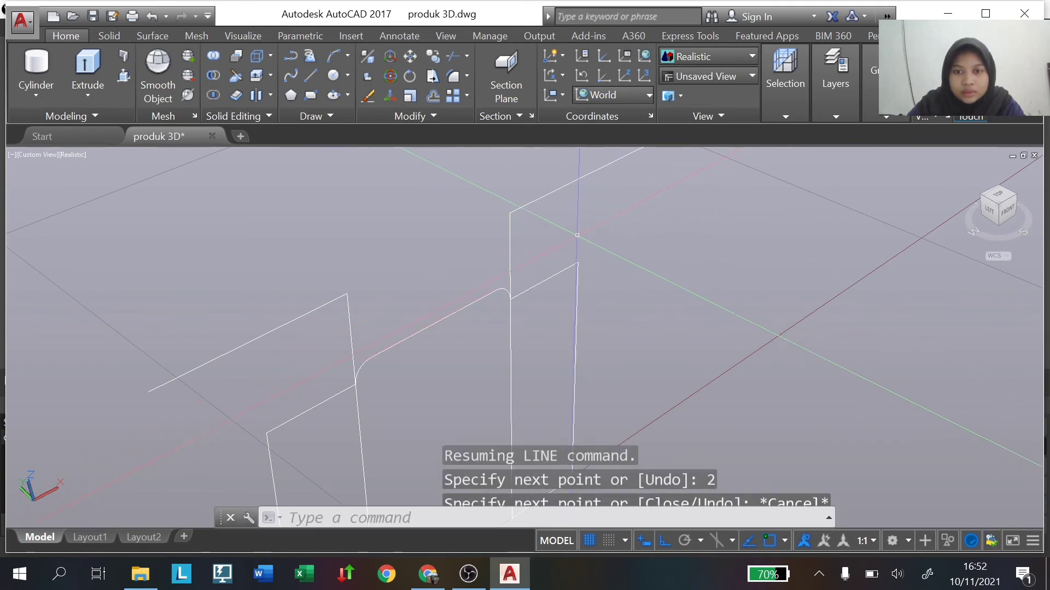
shift+middle_drag(655, 384, 733, 425)
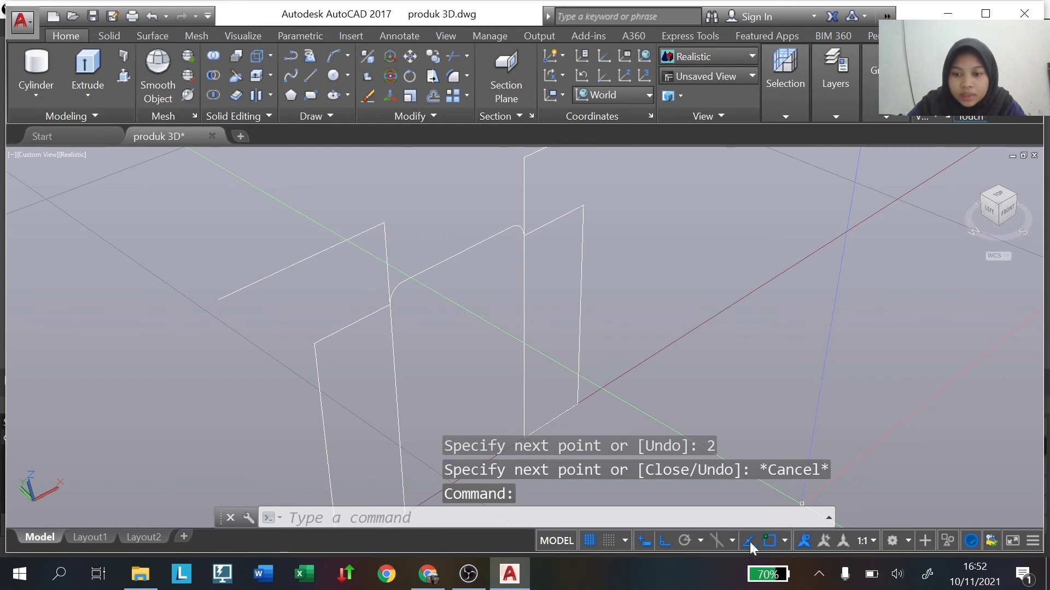
shift+middle_drag(602, 416, 328, 273)
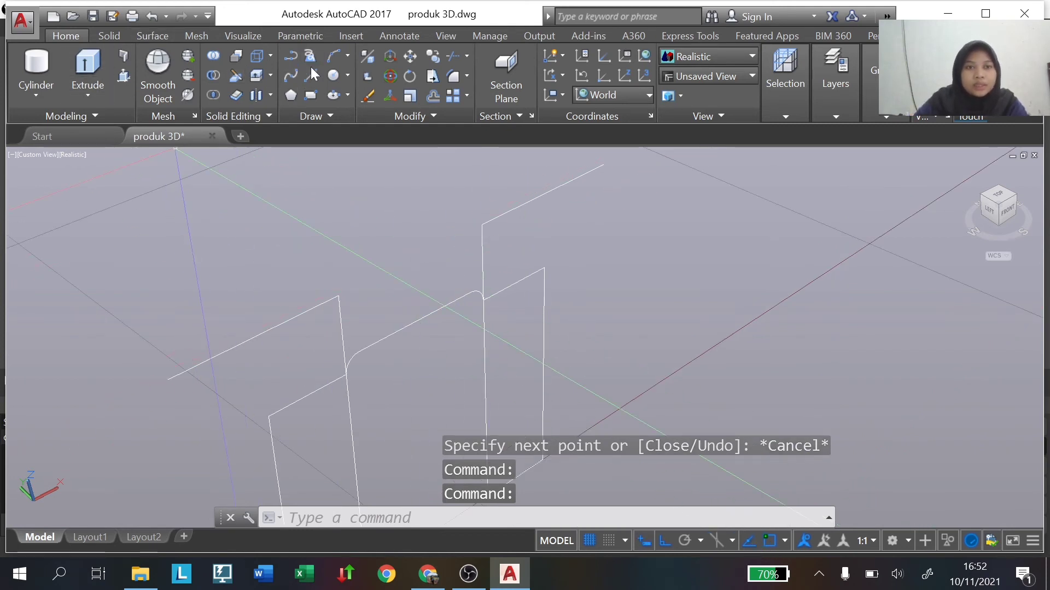
Connect the upper panel corner down to the lower panel corner with a line.
text(l)
key(Return)
click(604, 164)
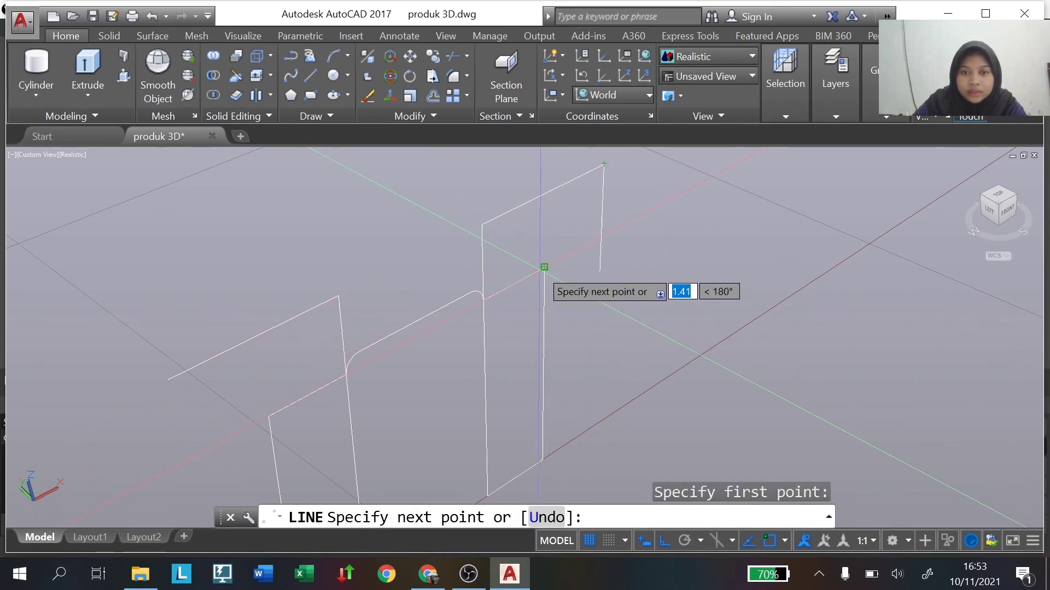
click(544, 266)
key(Return)
key(Escape)
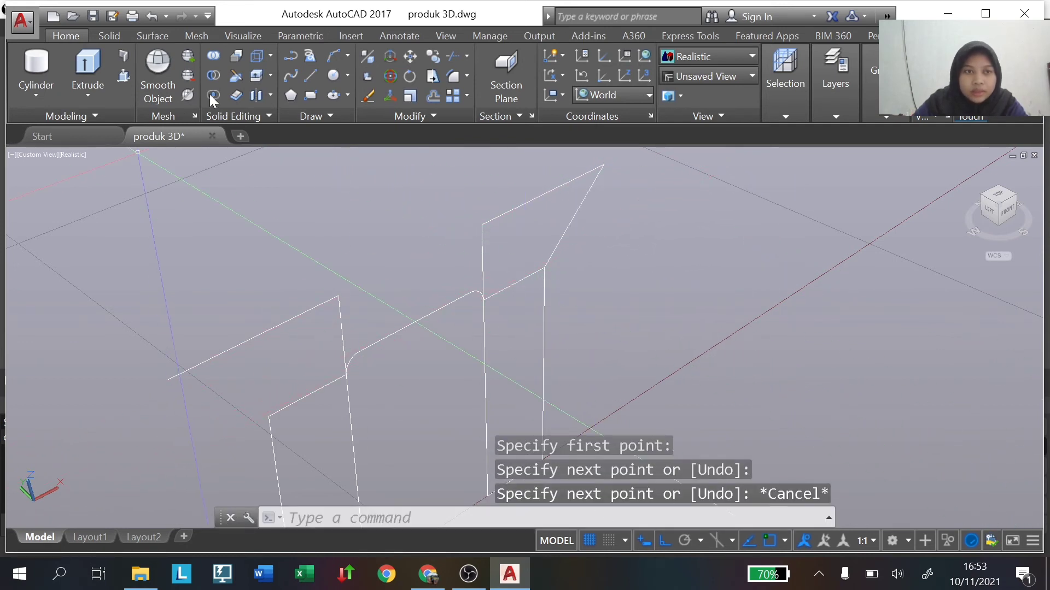
Join the left outer corner to the lower left panel corner, then abandon another line.
click(311, 75)
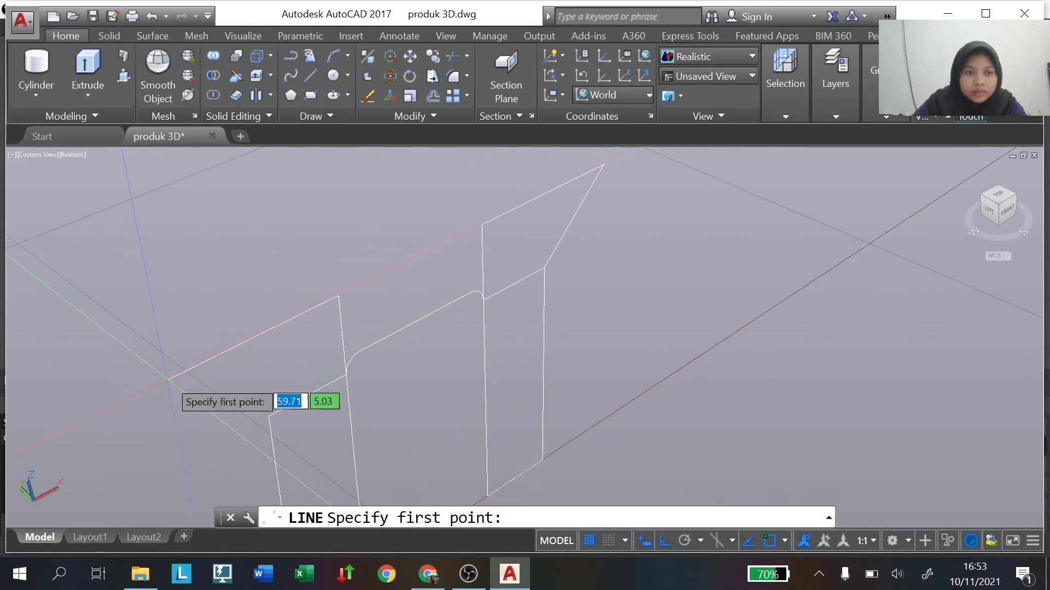
click(169, 379)
click(268, 414)
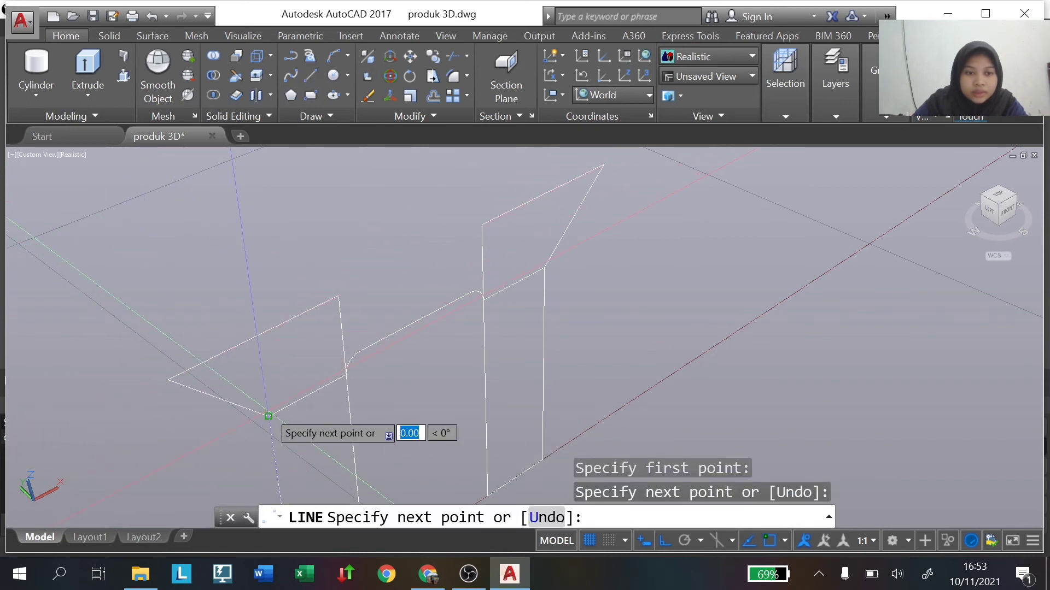
key(Return)
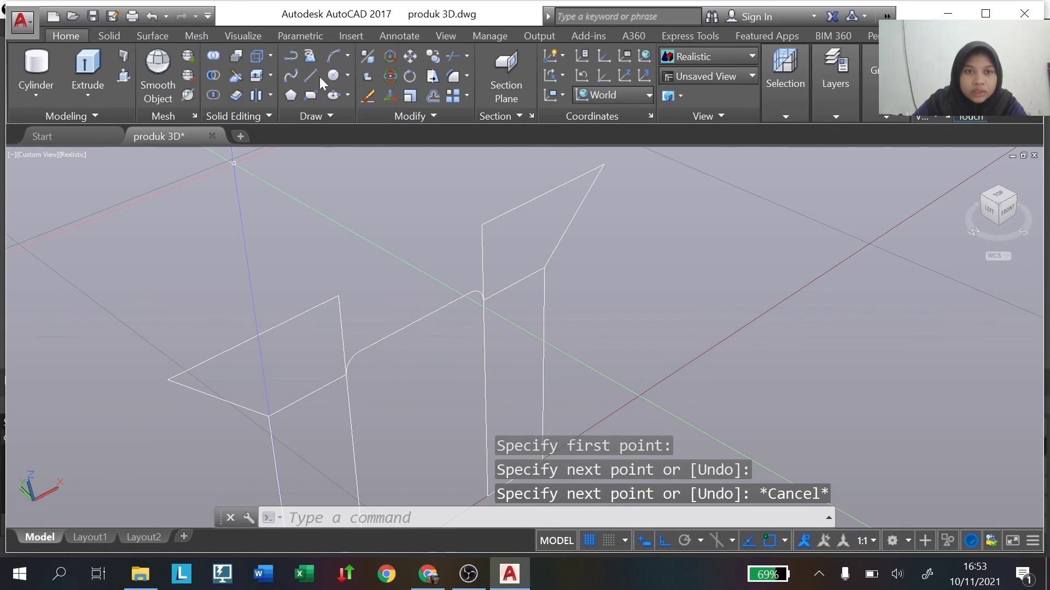
click(313, 76)
click(338, 295)
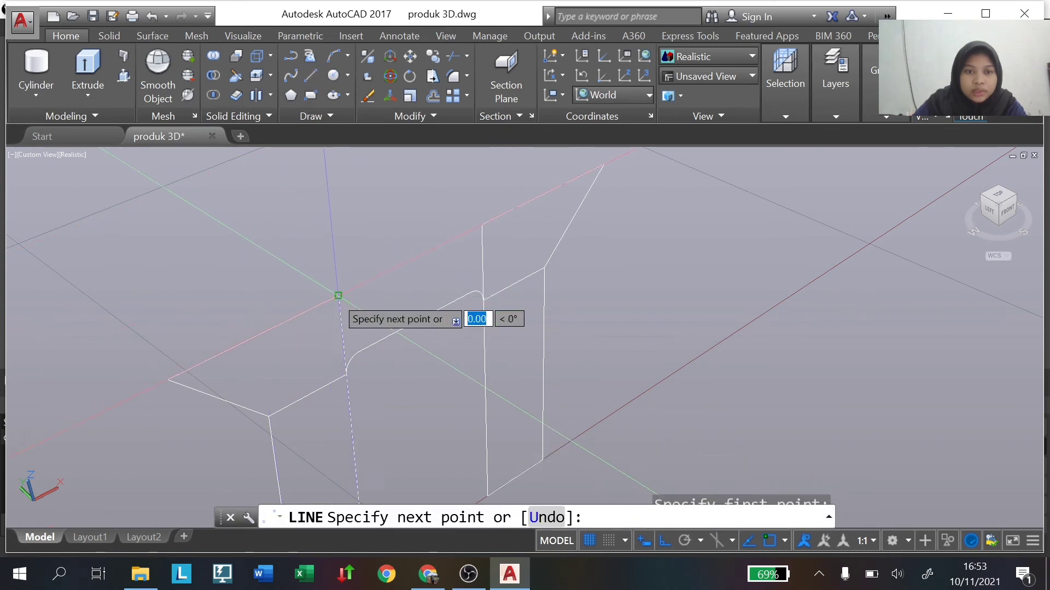
click(481, 224)
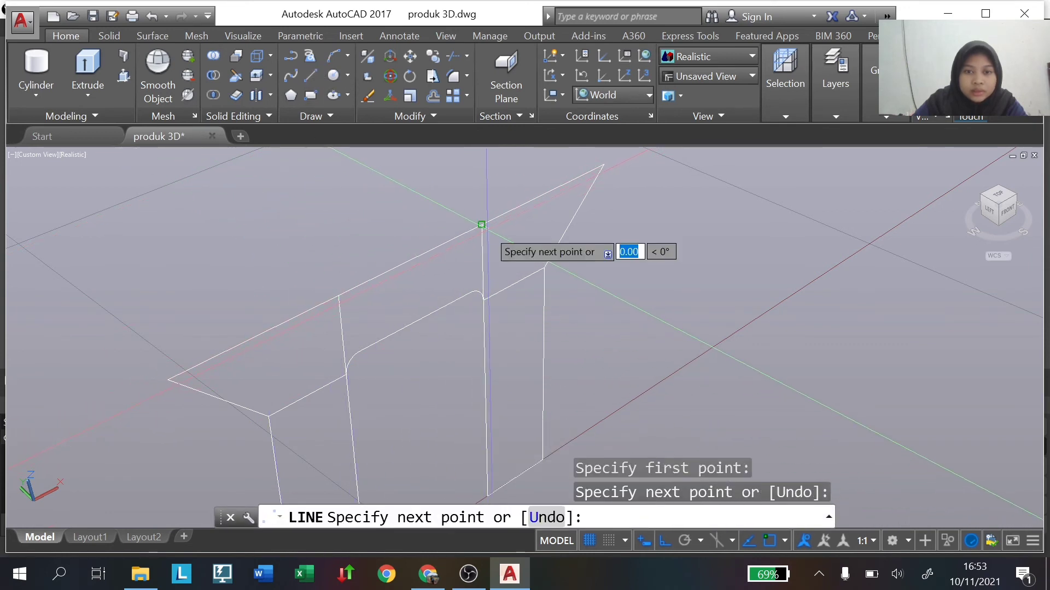
key(Escape)
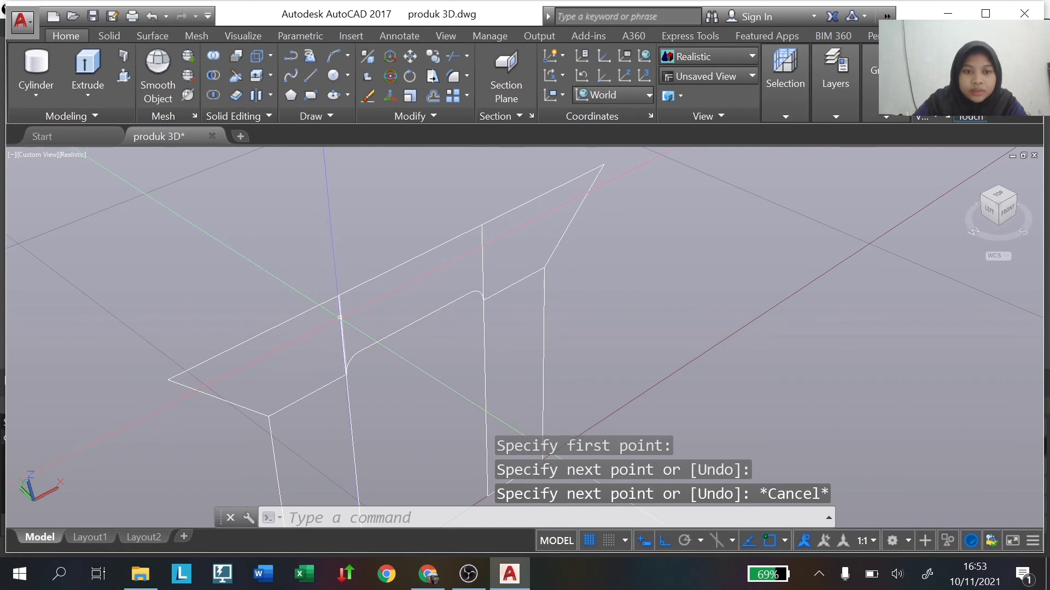
Erase the stray vertical line and the short stray line, then rezoom the view.
click(339, 317)
key(Delete)
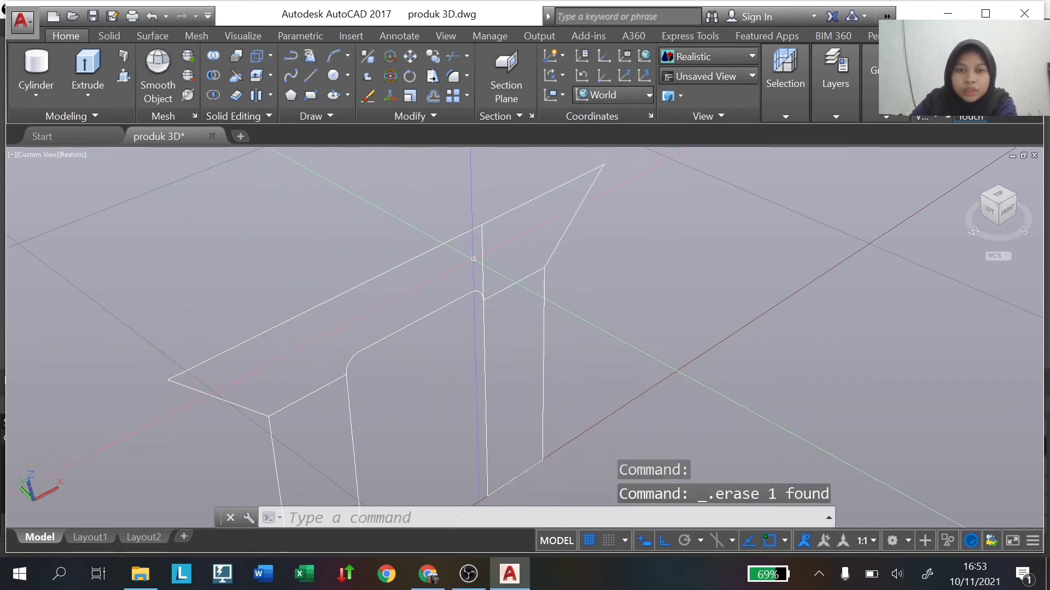
click(515, 284)
key(Delete)
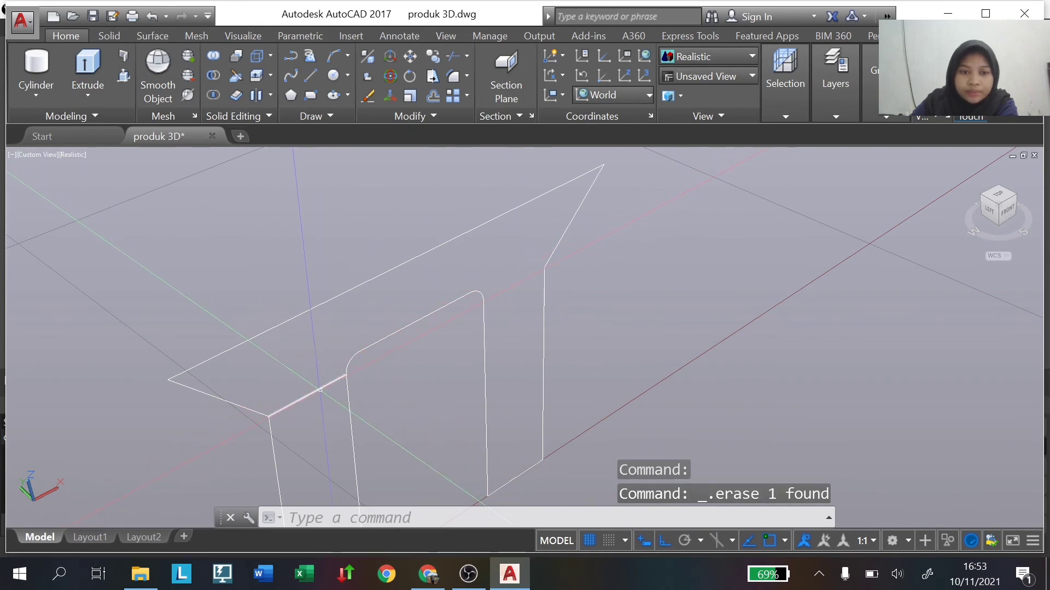
scroll(487, 321, down, 5)
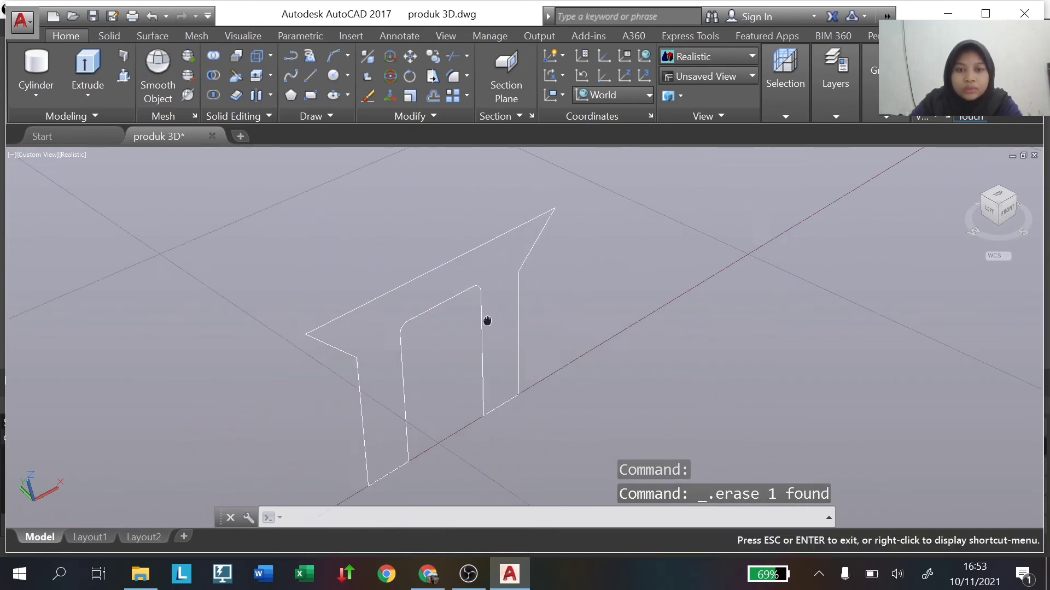
key(Escape)
scroll(401, 324, up, 2)
Set the fillet radius to 0.20, then begin a selection window around the handle outline.
drag(396, 331, 429, 330)
key(Escape)
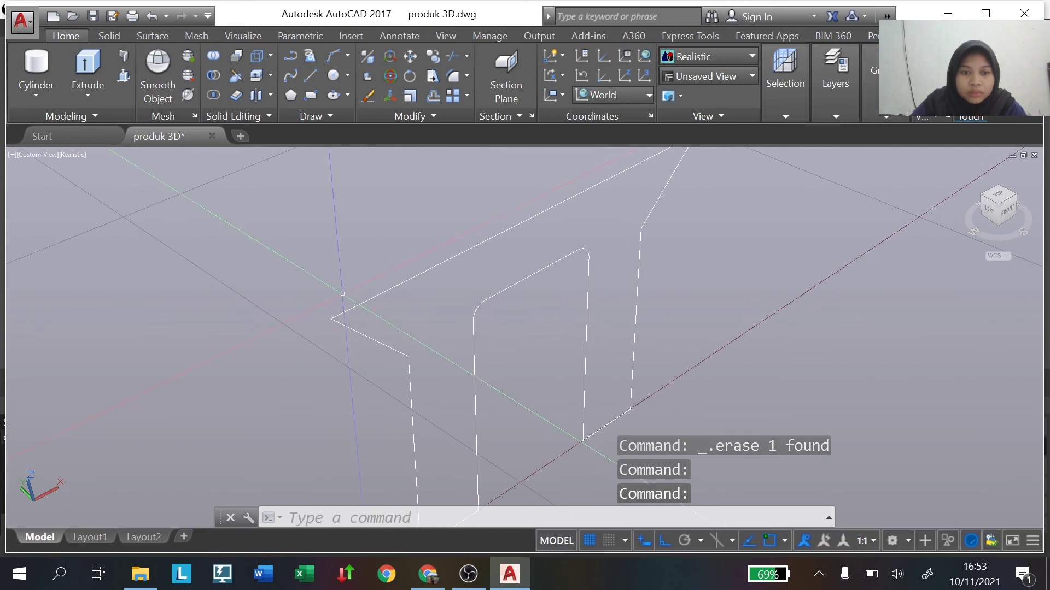
text(F)
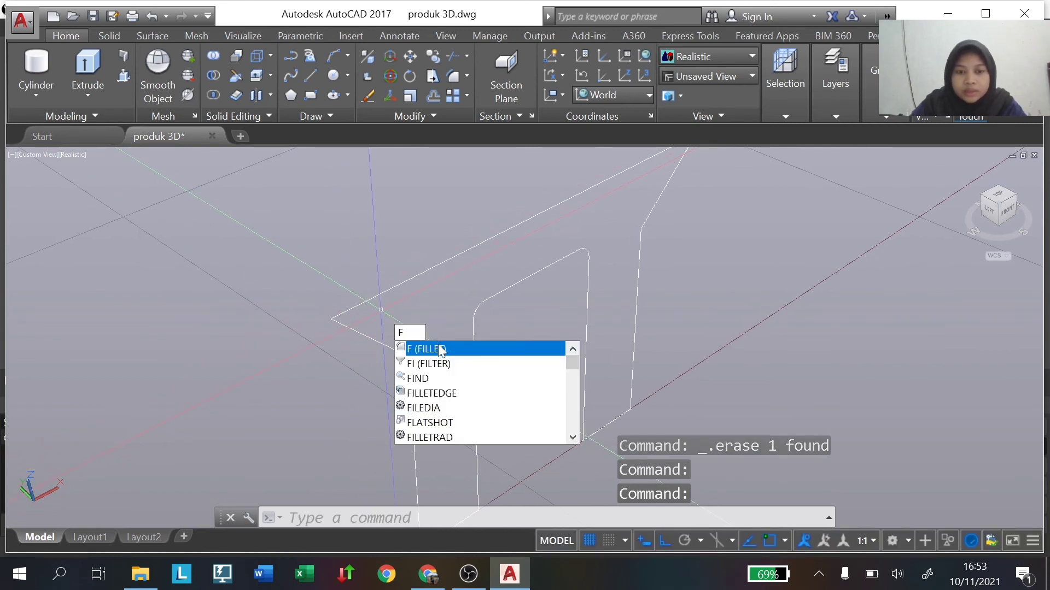
key(Return)
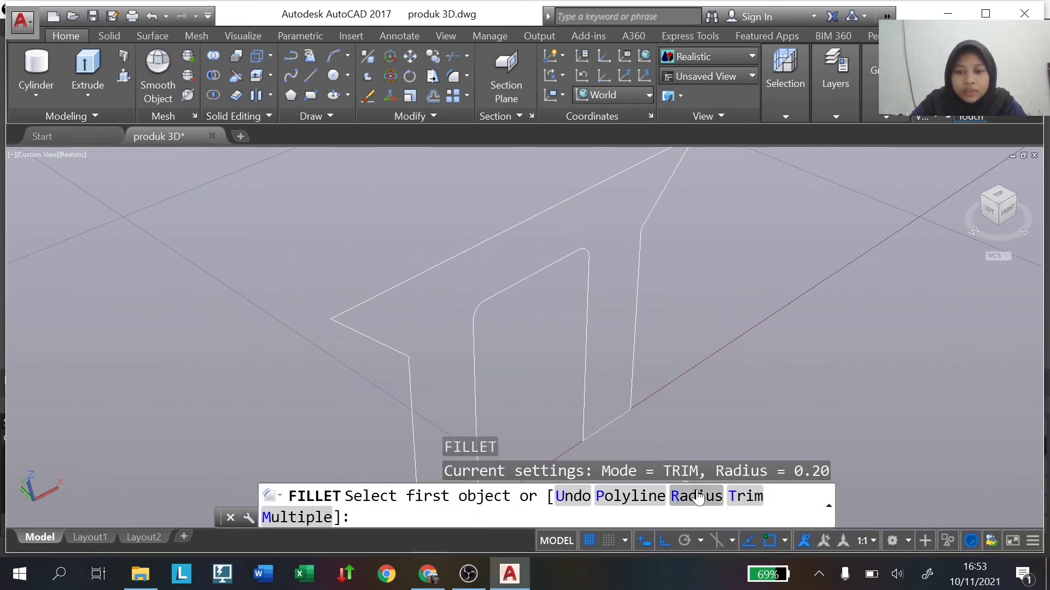
click(698, 497)
key(Return)
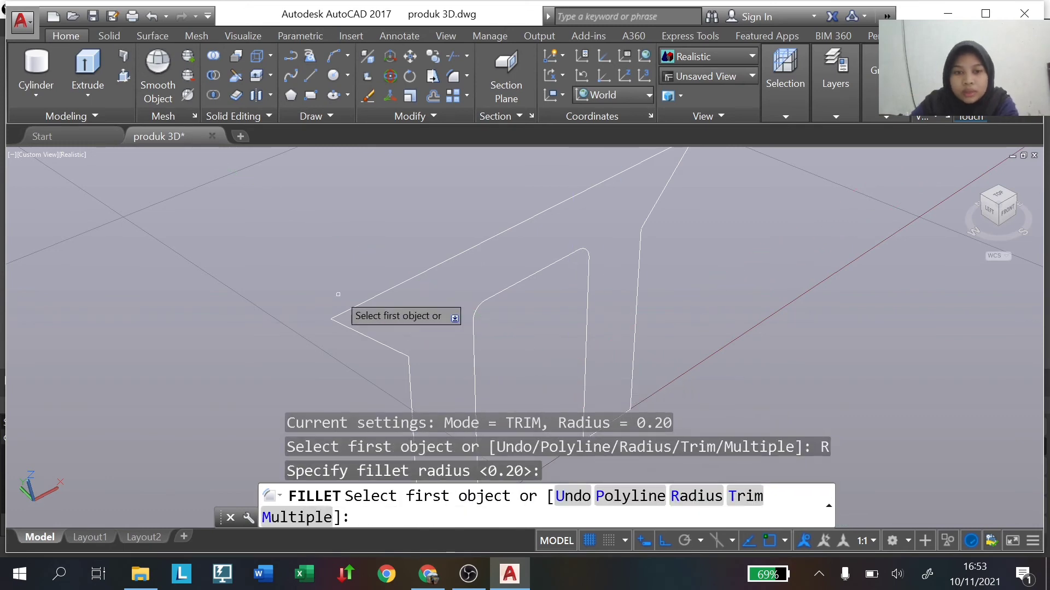
click(338, 294)
scroll(350, 296, down, 3)
key(Escape)
click(315, 161)
Join all the selected handle outline pieces into one spline.
middle_drag(383, 246, 532, 270)
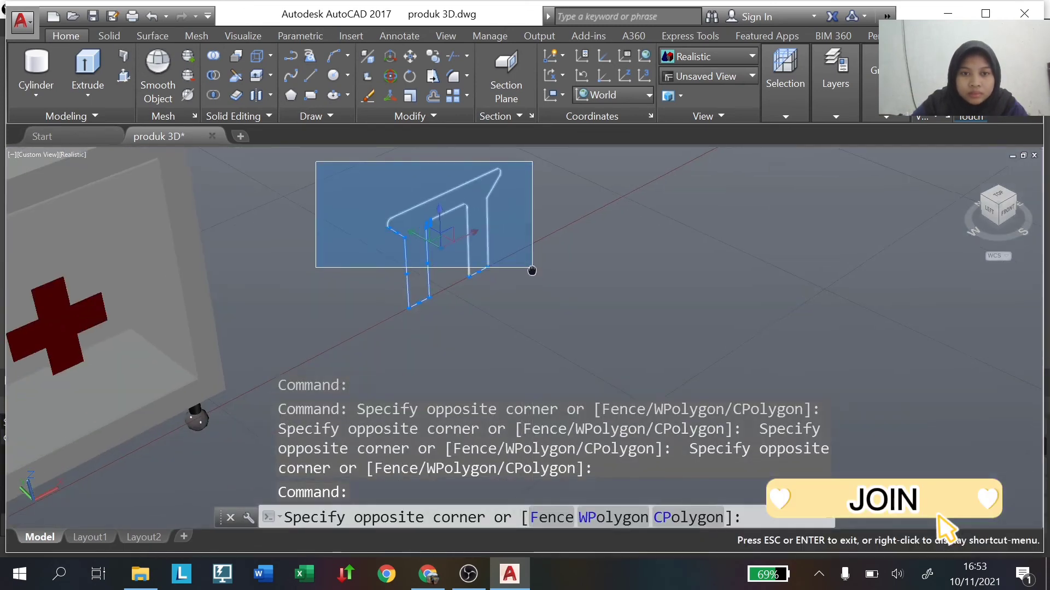
click(519, 345)
text(J)
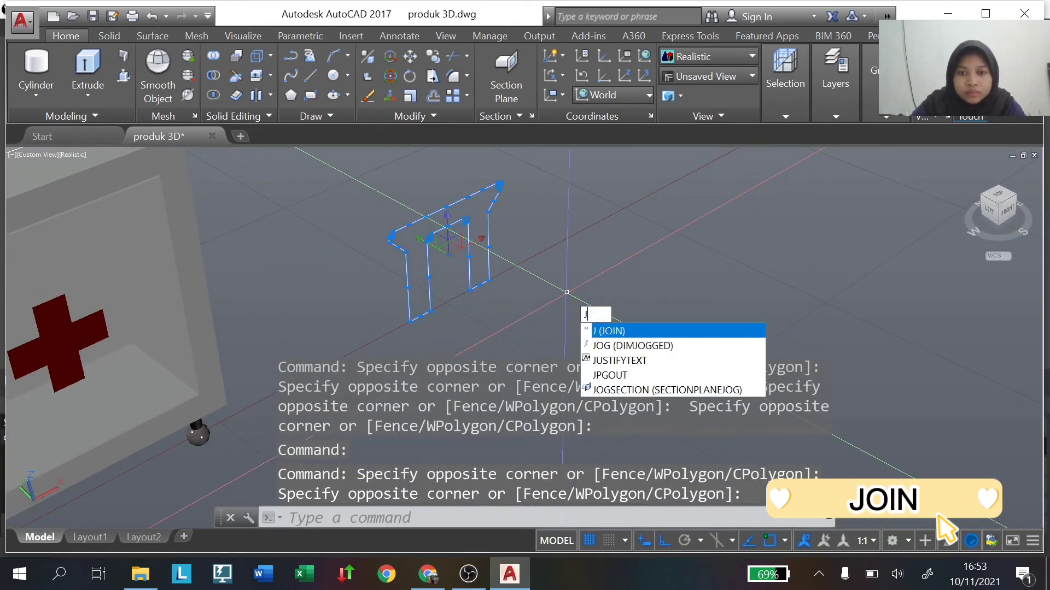
key(Return)
Extrude the joined spline 1 unit into a solid handle and orbit to check it.
click(318, 155)
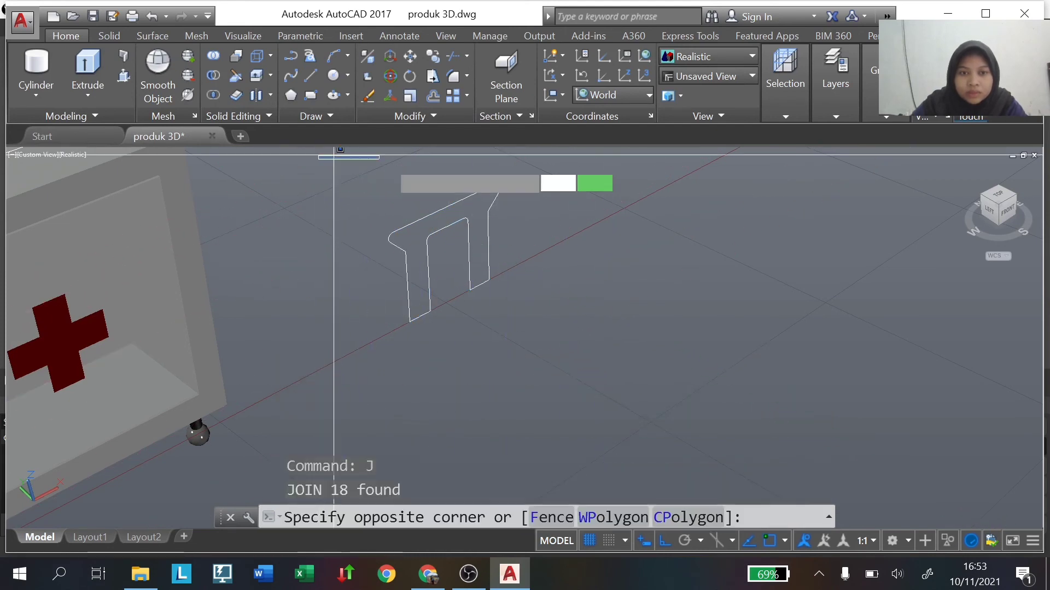
click(569, 316)
click(93, 74)
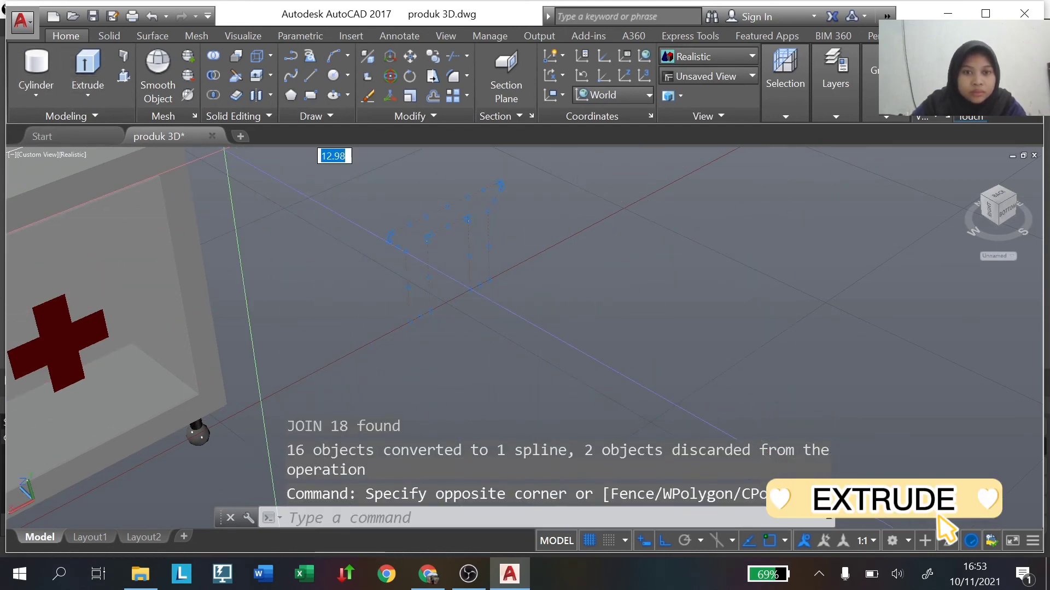
text(1)
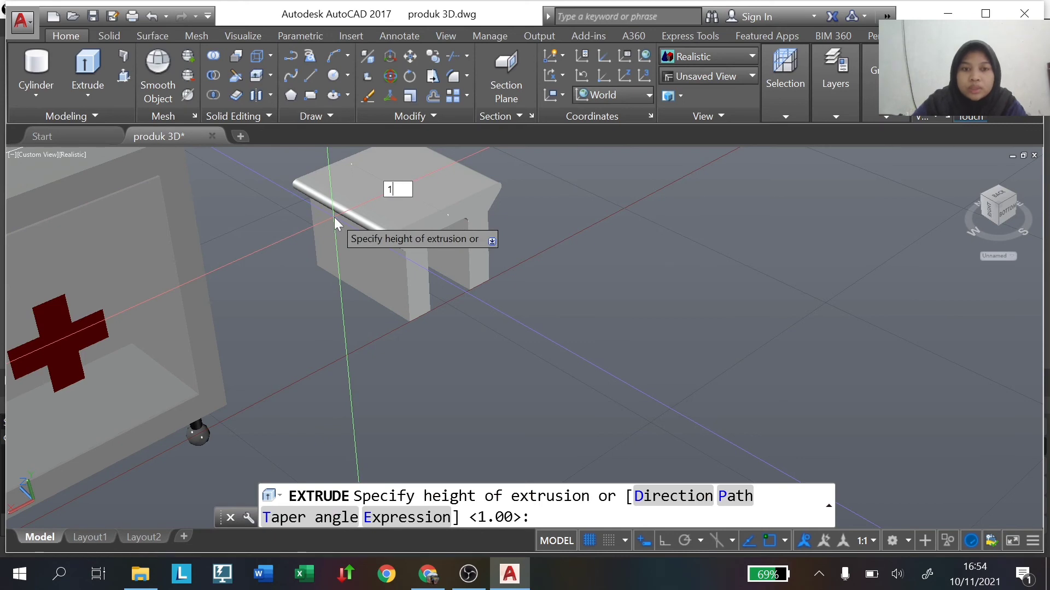
key(Return)
shift+middle_drag(333, 218, 783, 248)
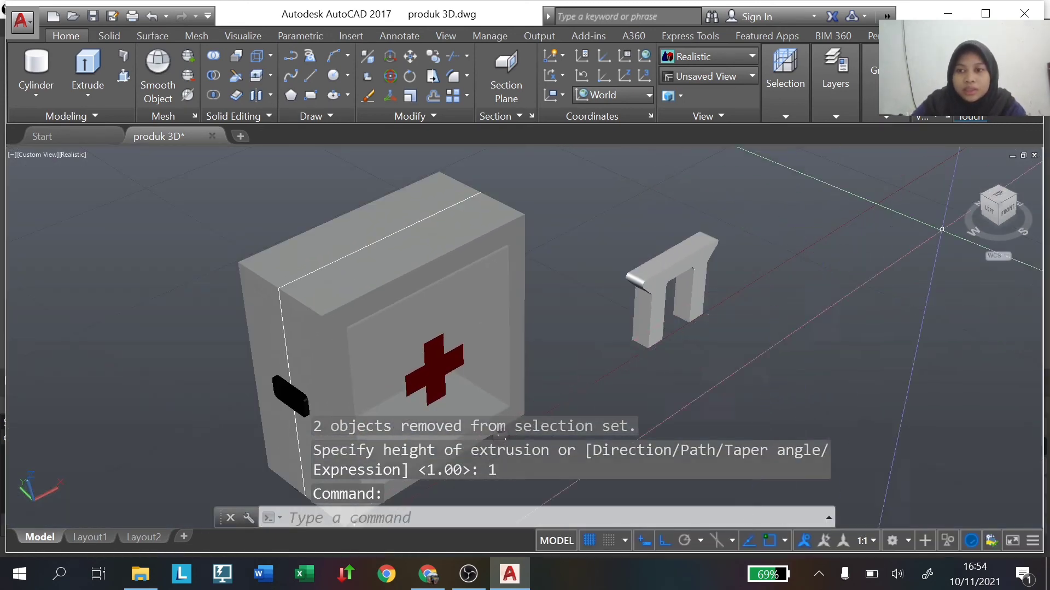
click(1005, 211)
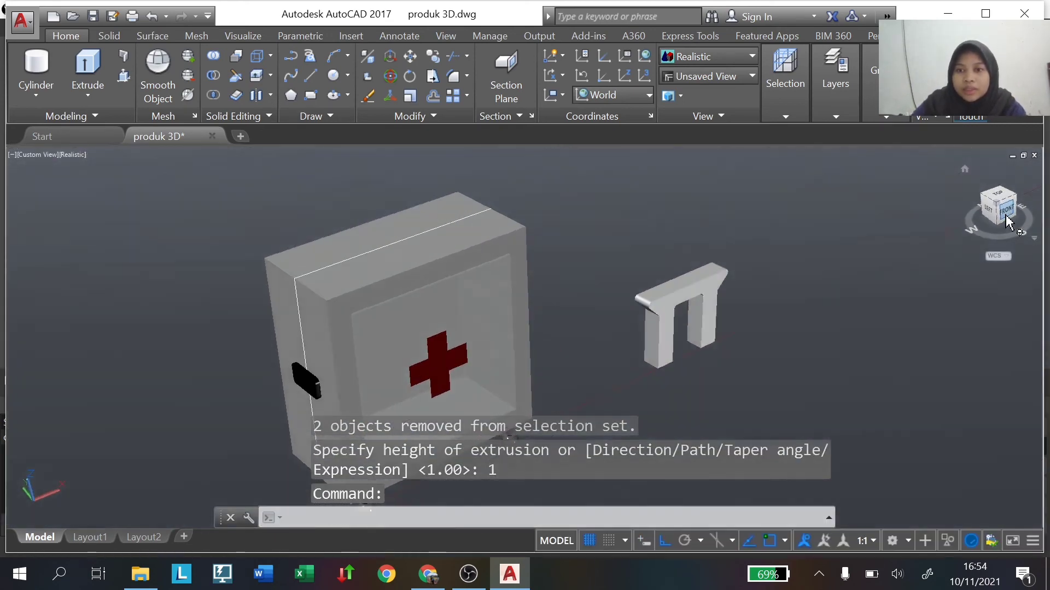
Grip-move the handle solid onto the cabinet top, then check it from the side views.
scroll(683, 306, down, 2)
scroll(668, 333, up, 2)
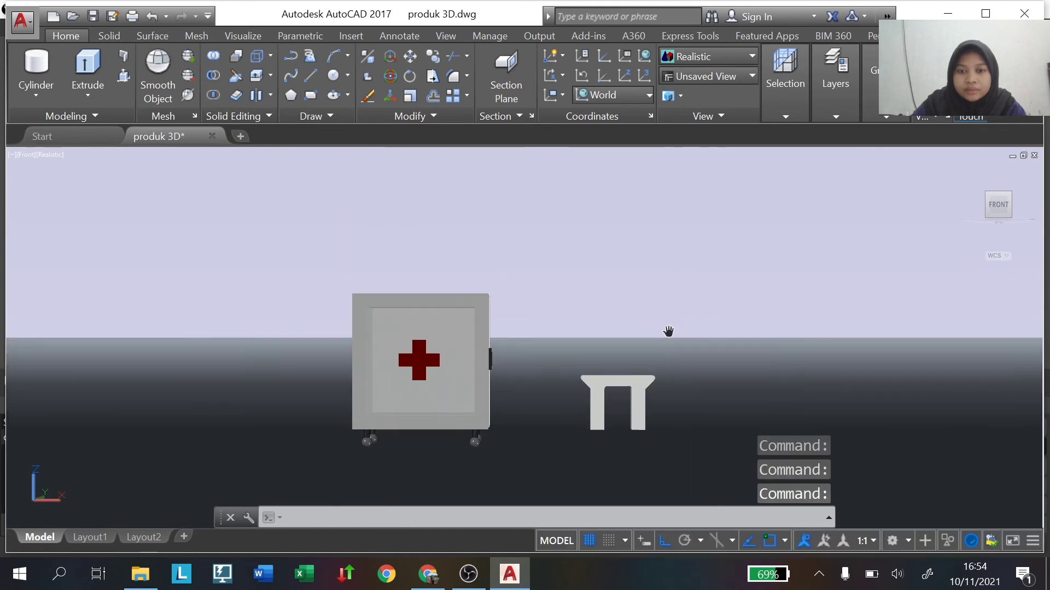
scroll(668, 348, up, 2)
click(670, 417)
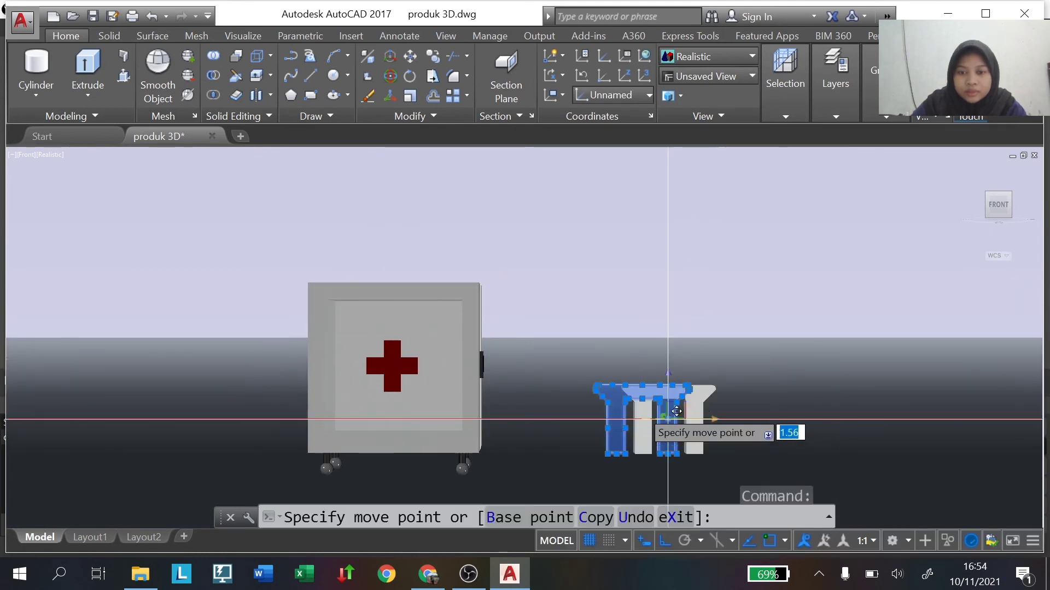
click(413, 255)
click(995, 211)
click(1019, 205)
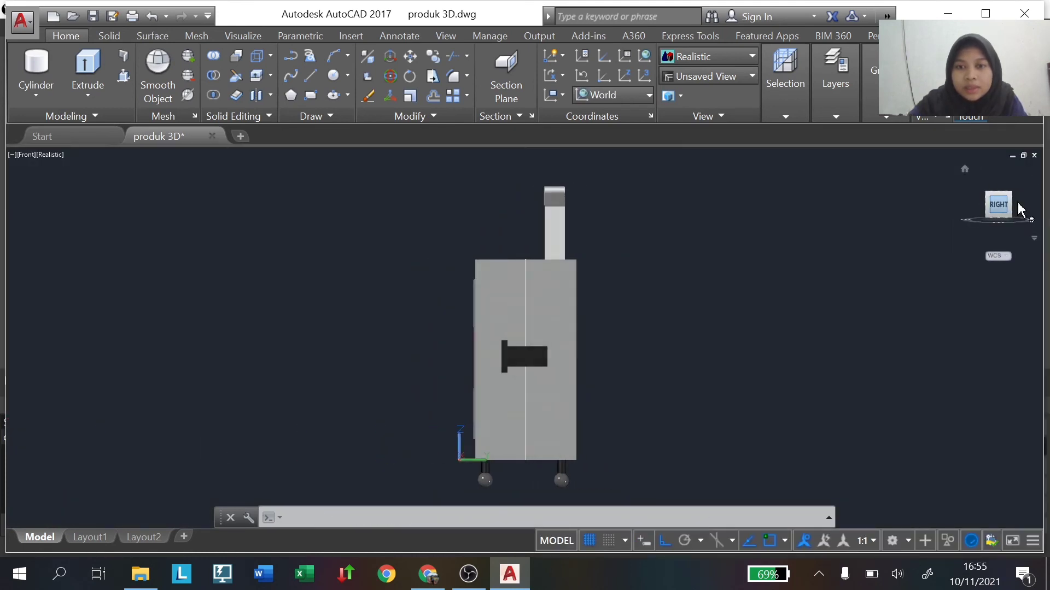
click(1018, 204)
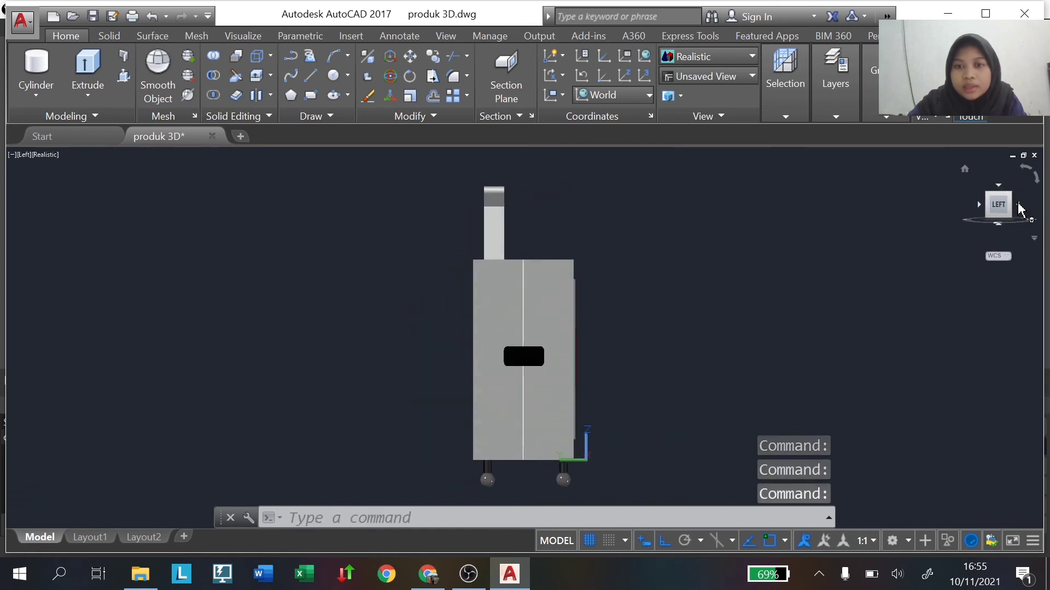
click(1019, 207)
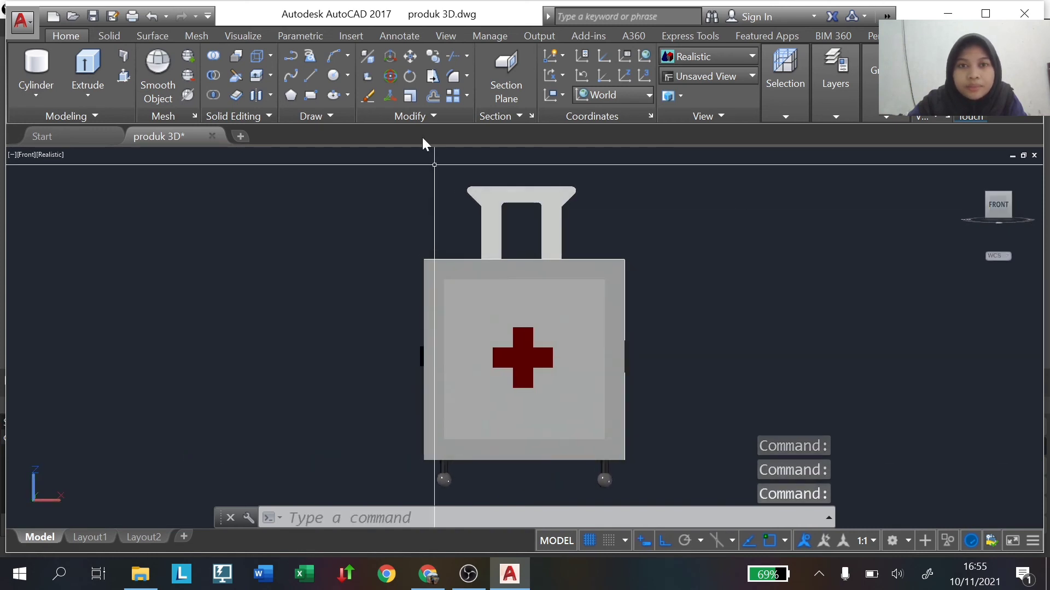
Apply the Aluminum - Dark material to the handle from the materials browser.
click(454, 40)
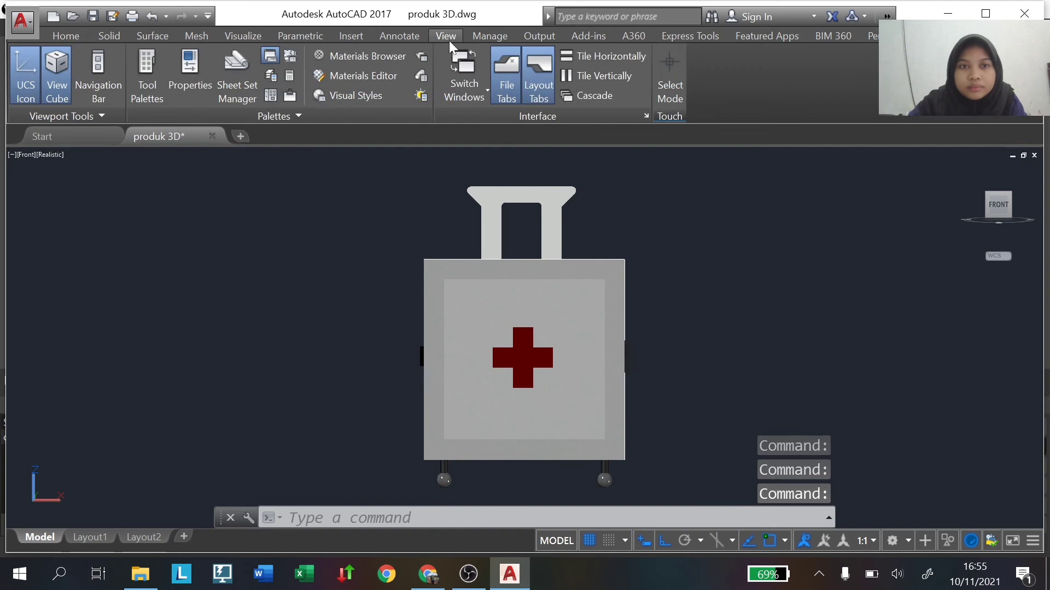
click(372, 56)
drag(556, 224, 552, 221)
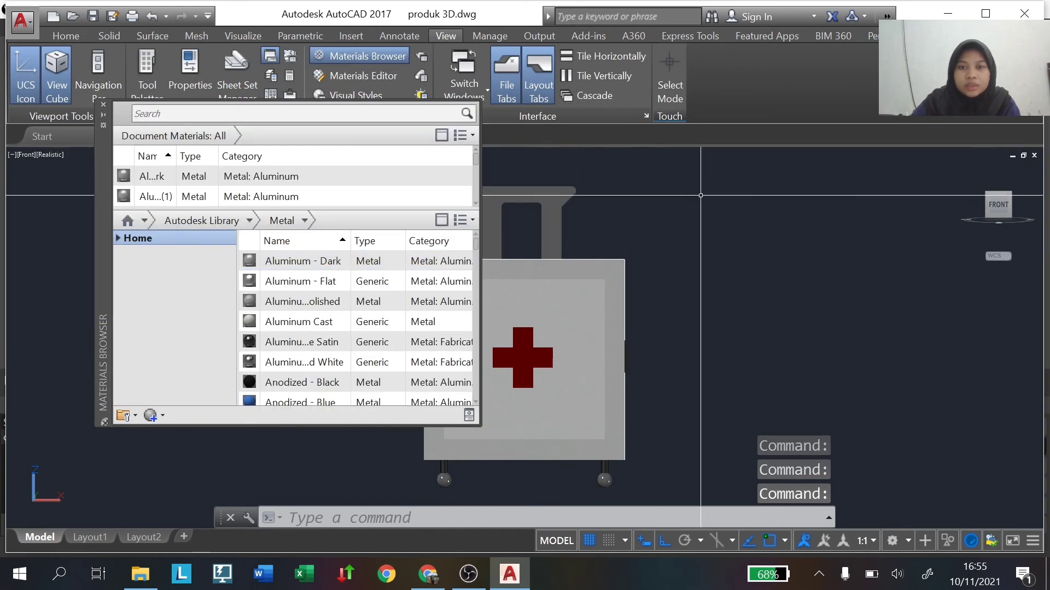
click(104, 109)
mouse_move(998, 204)
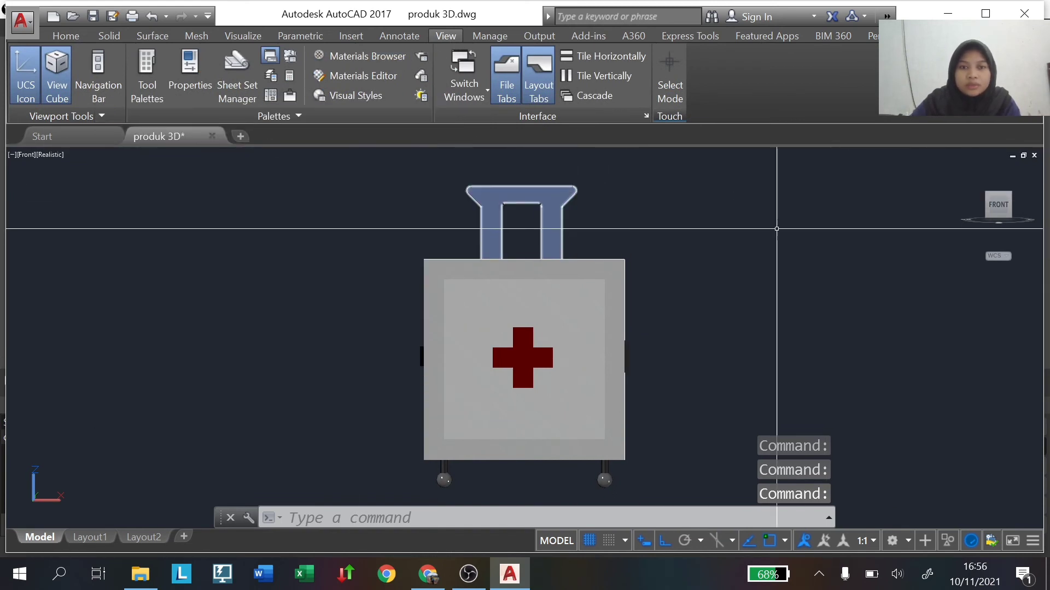
View the box from isometric, front, back and left, ending on the front.
click(966, 168)
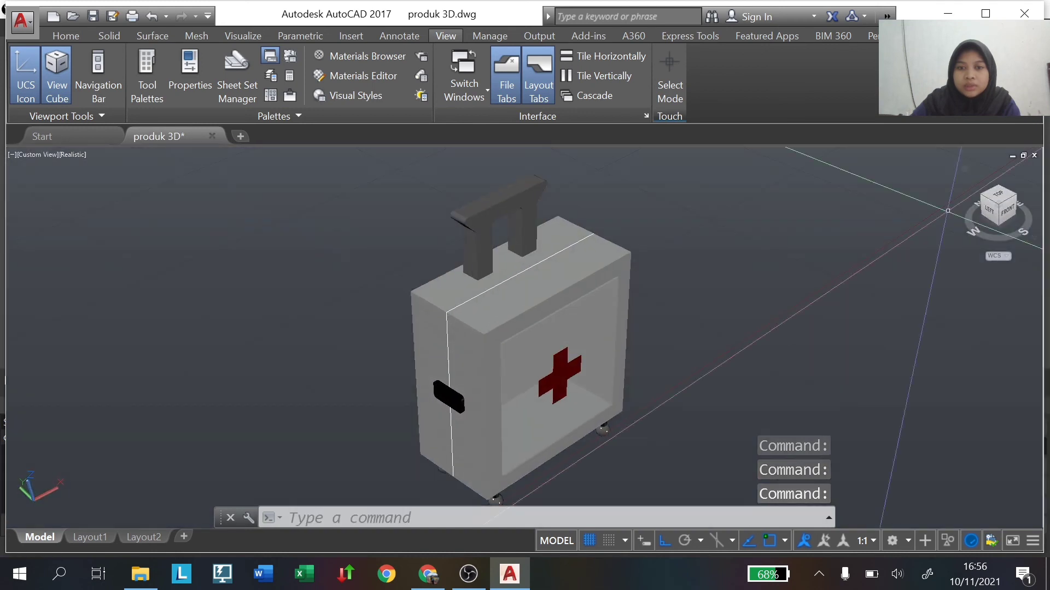
click(1008, 213)
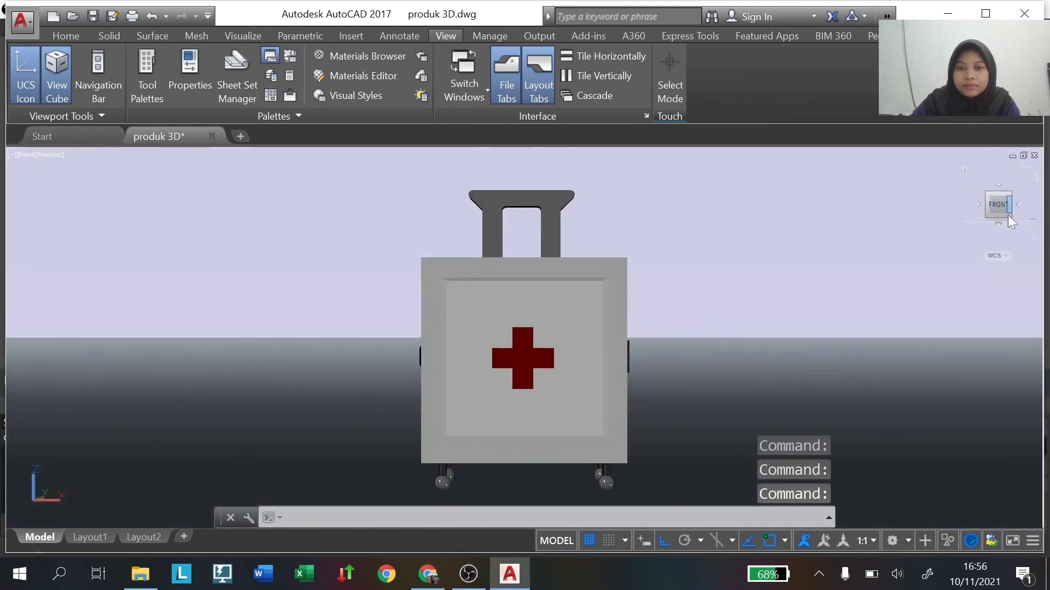
click(1018, 207)
click(1018, 207)
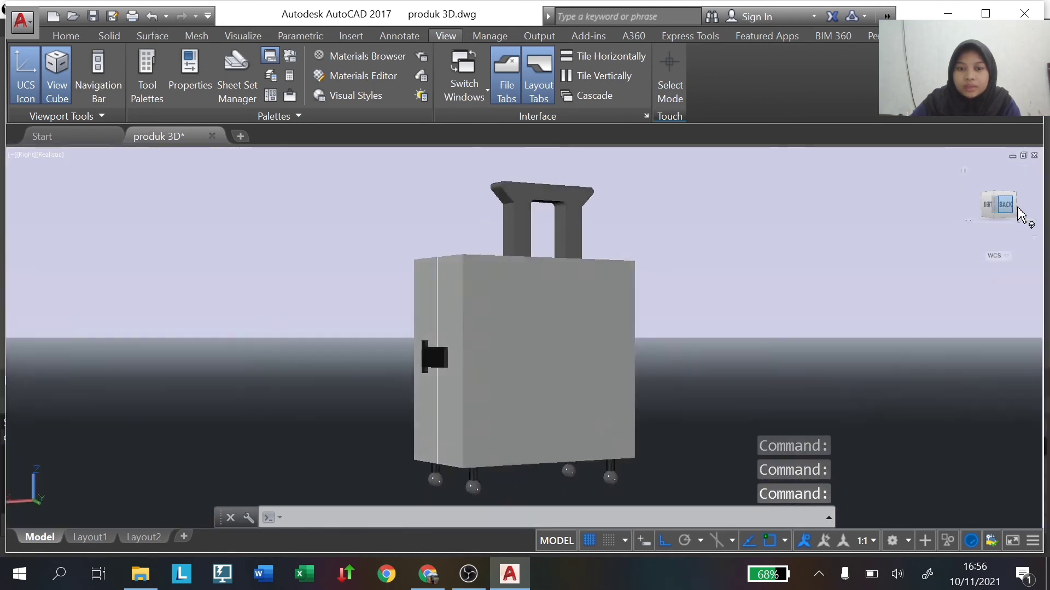
click(1018, 208)
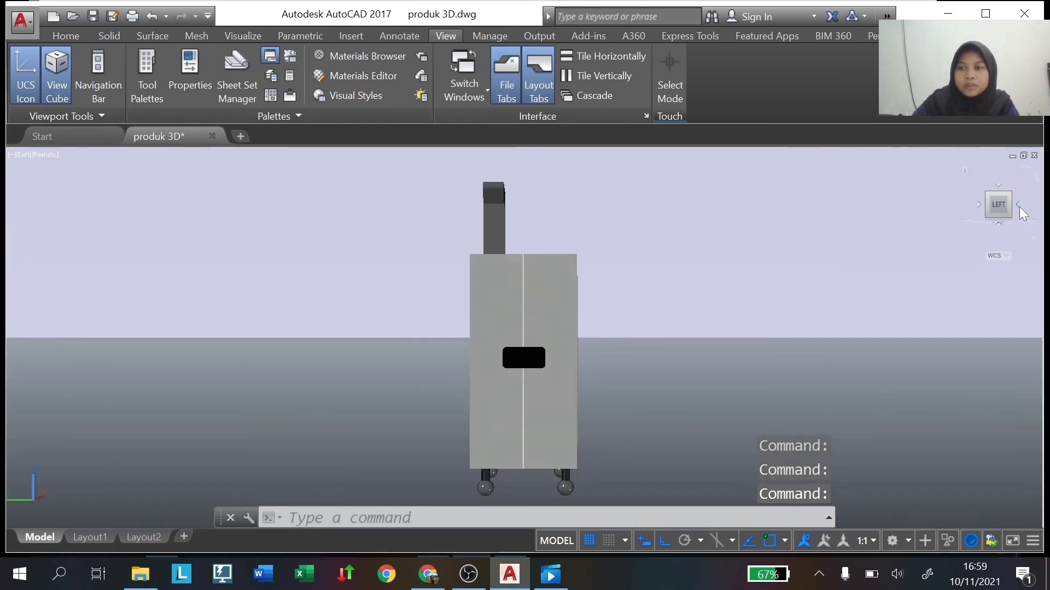
click(1019, 207)
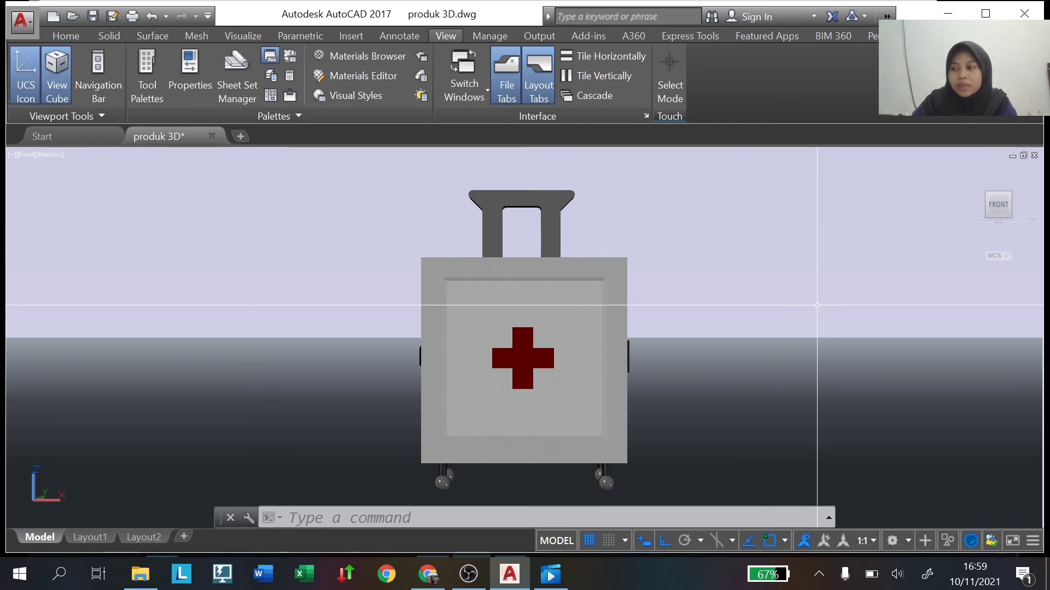
Orbit into an angled perspective view with a raised angle, recentred on the box.
mouse_move(817, 309)
shift+middle_down()
mouse_move(867, 339)
mouse_move(904, 321)
mouse_move(839, 363)
mouse_move(875, 403)
shift+middle_up()
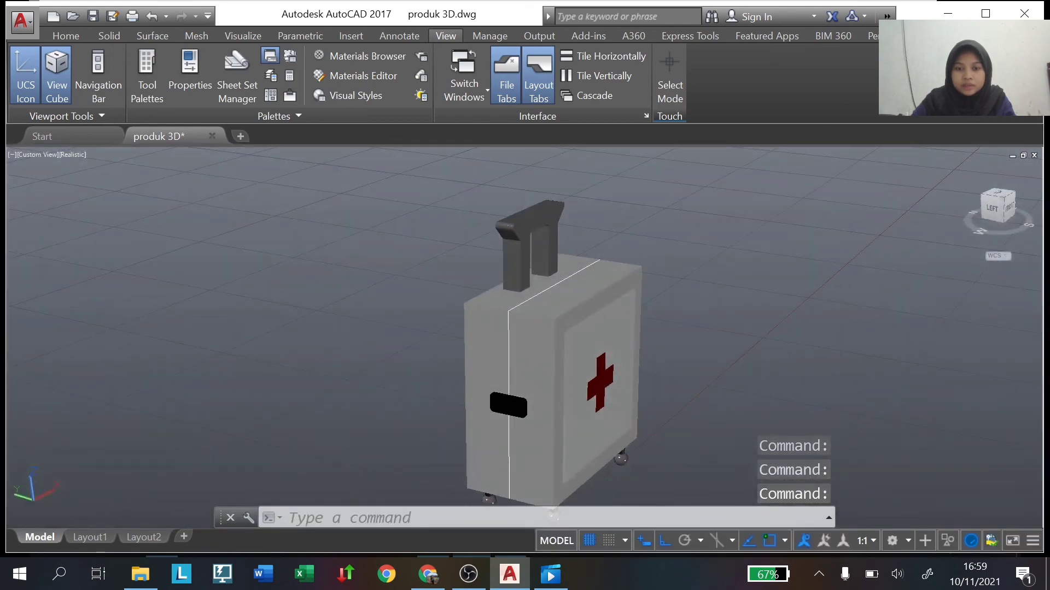
mouse_move(837, 370)
middle_down()
mouse_move(790, 322)
mouse_move(792, 333)
mouse_move(764, 337)
mouse_move(777, 328)
middle_up()
key(Escape)
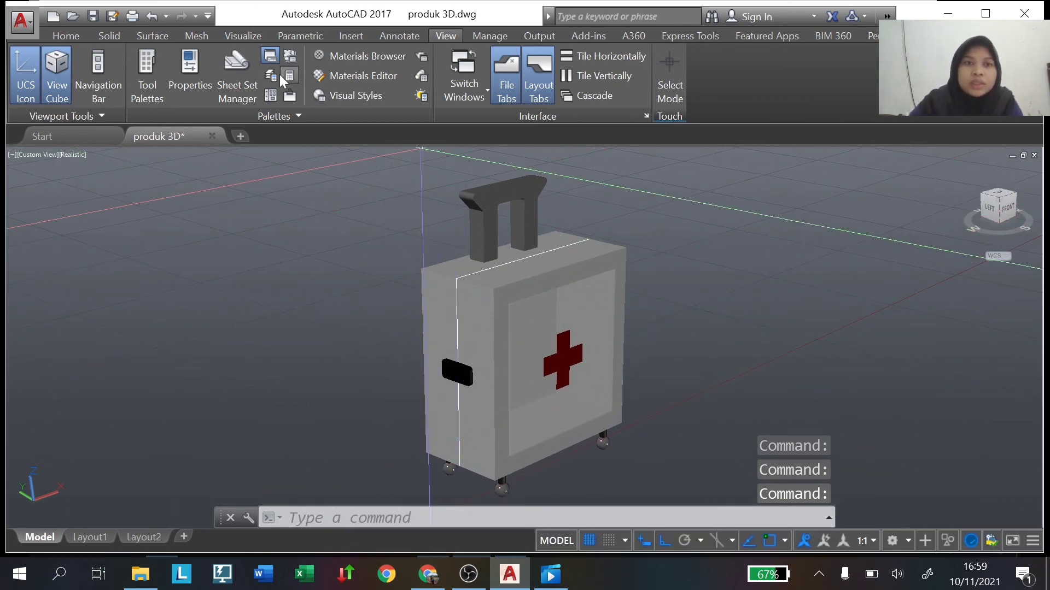
Turn on full shadows and set the render quality preset to High.
click(244, 36)
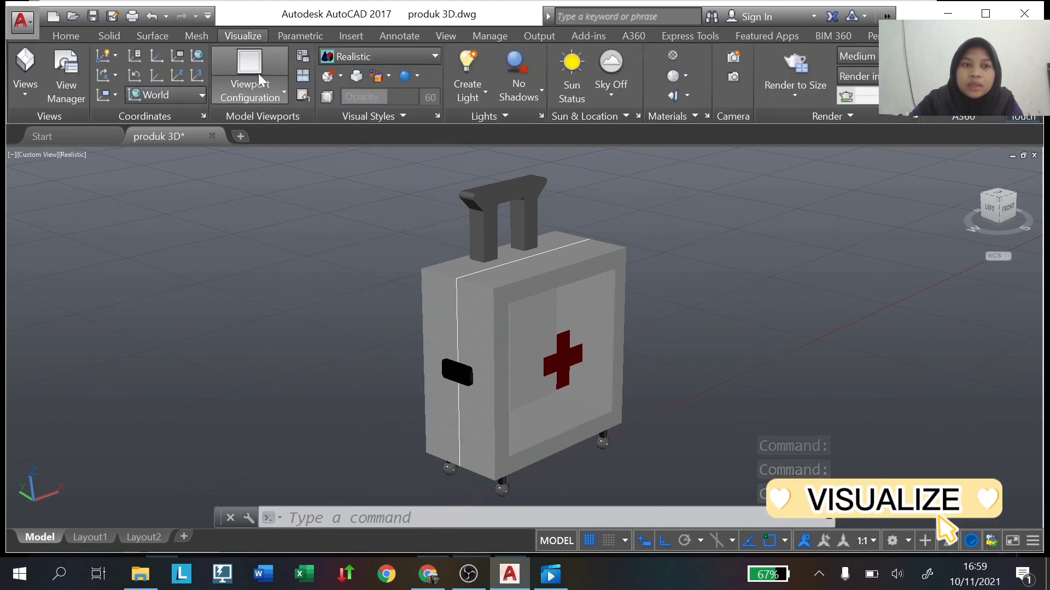
click(526, 91)
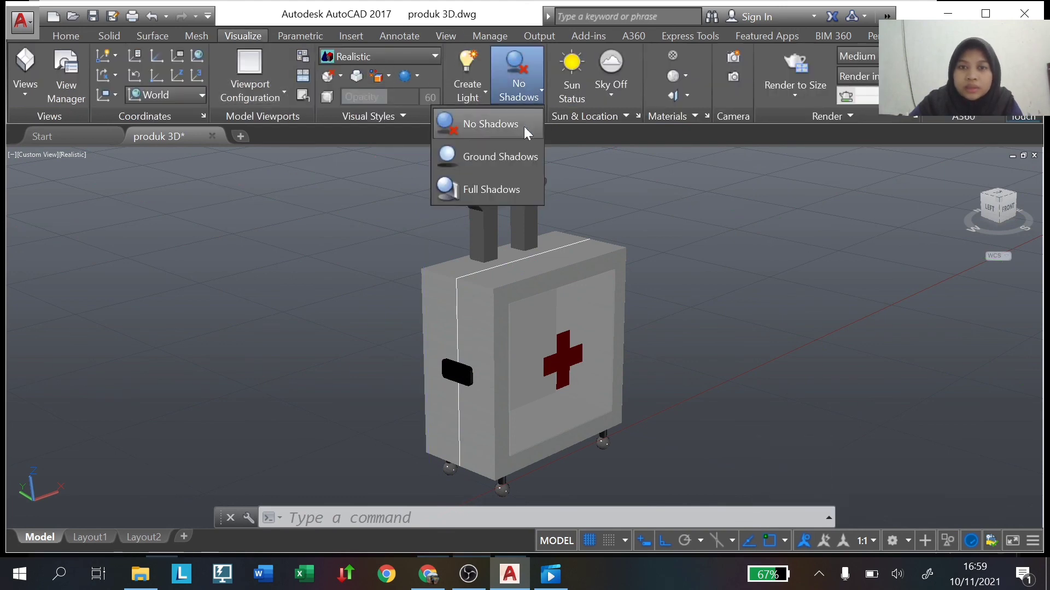
click(504, 185)
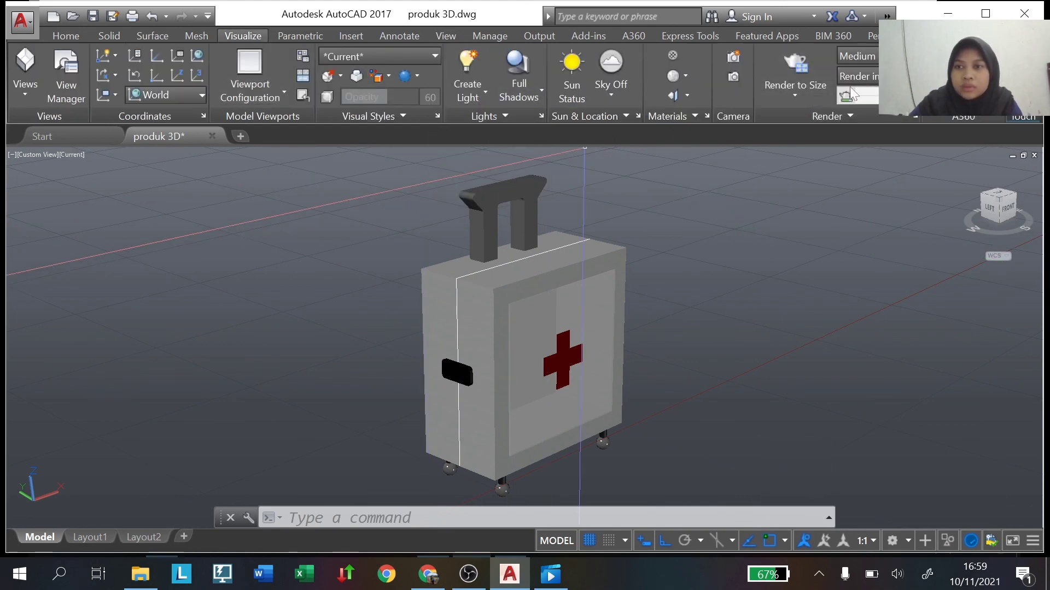
click(857, 56)
click(857, 91)
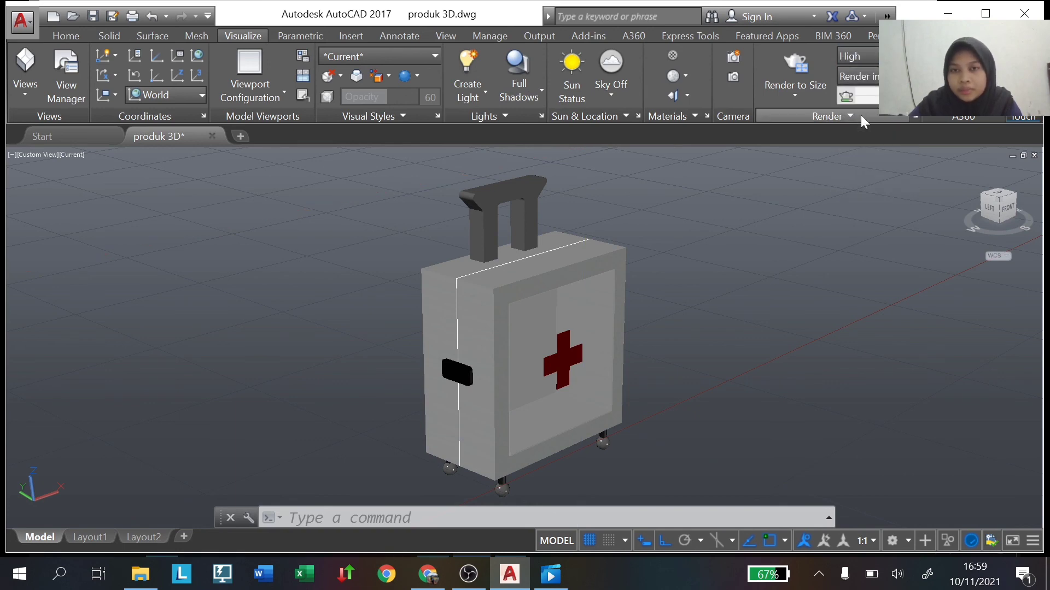
Switch the render environment on in Render Environment and Exposure.
click(858, 115)
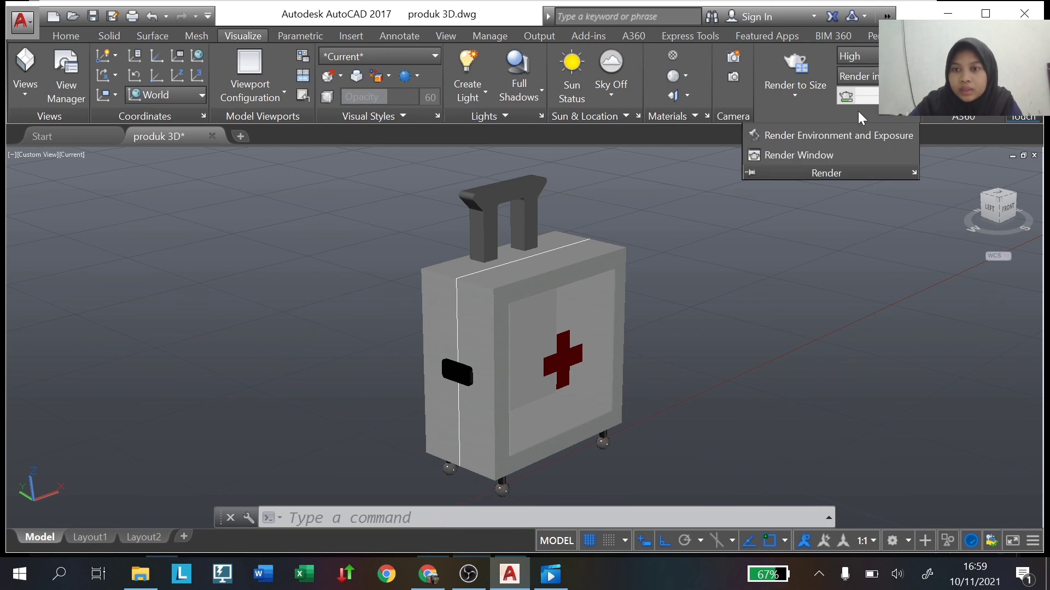
click(851, 132)
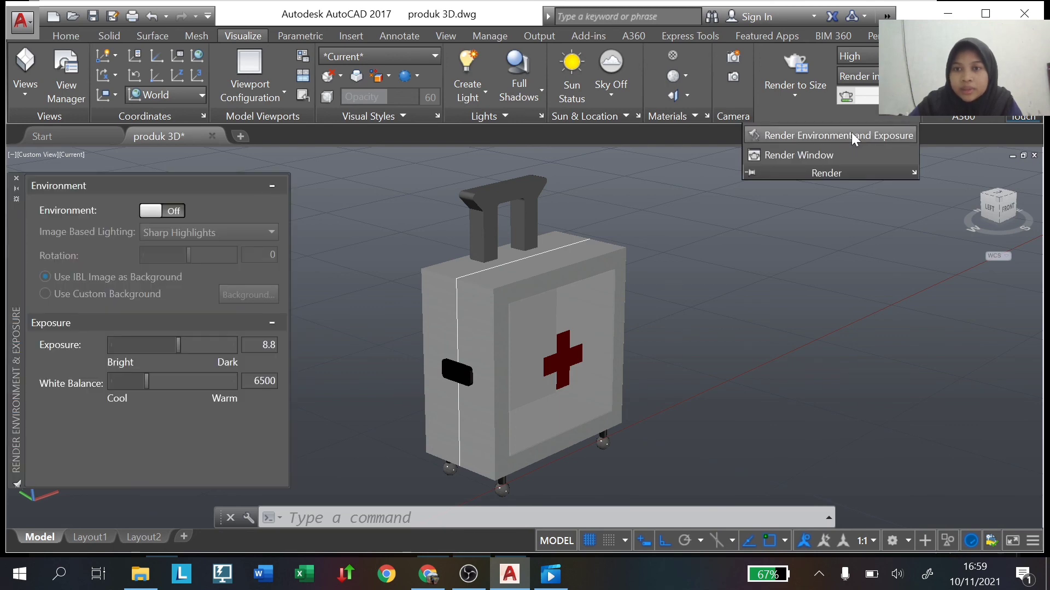
click(153, 218)
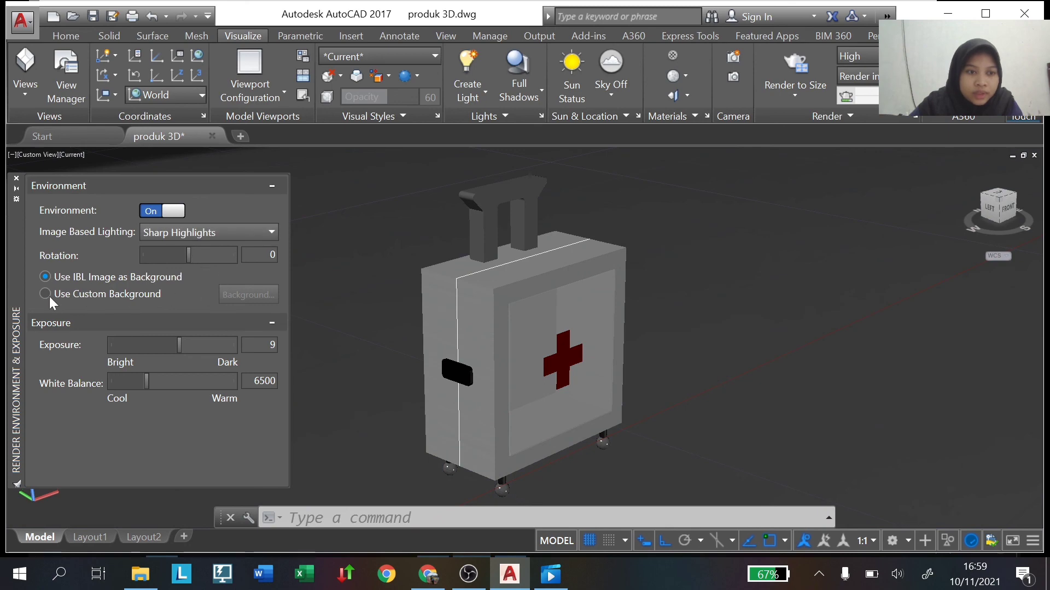
Replace the lighting image with a solid light-grey custom background.
click(49, 296)
click(249, 290)
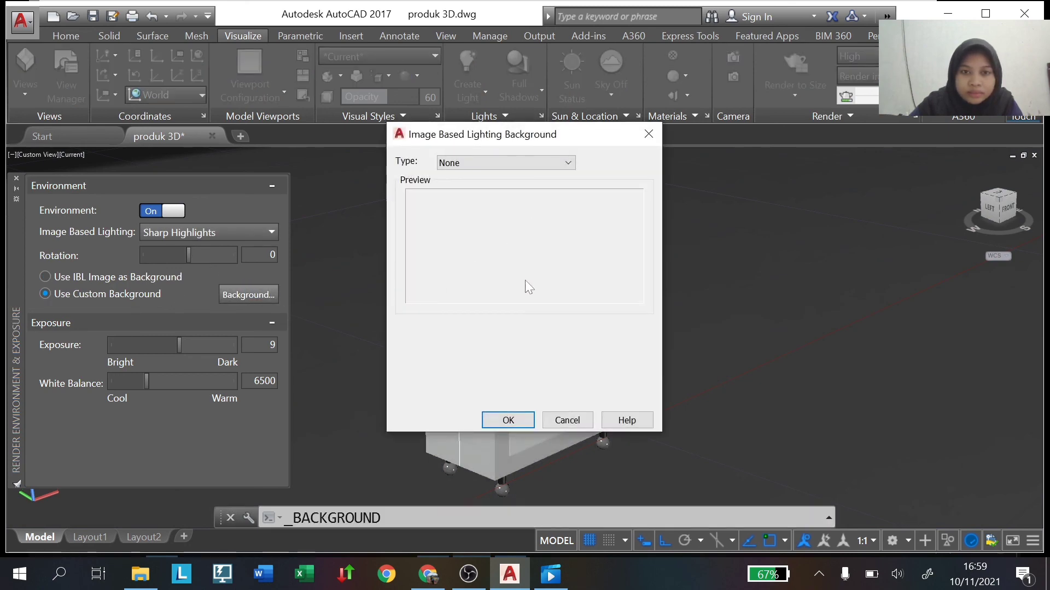
click(530, 162)
click(520, 186)
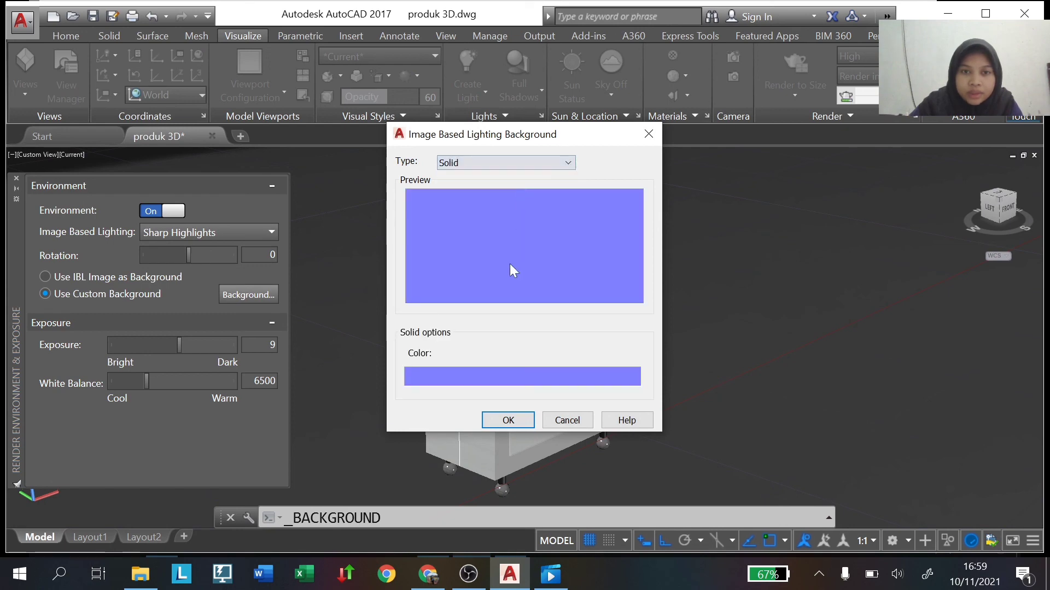
click(498, 376)
click(504, 333)
click(500, 417)
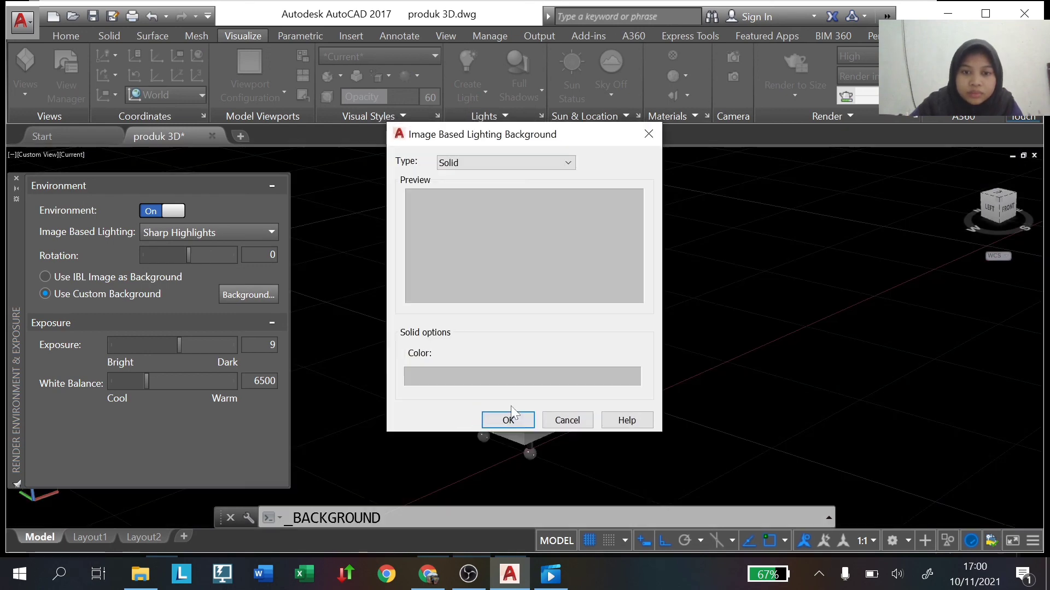
click(508, 419)
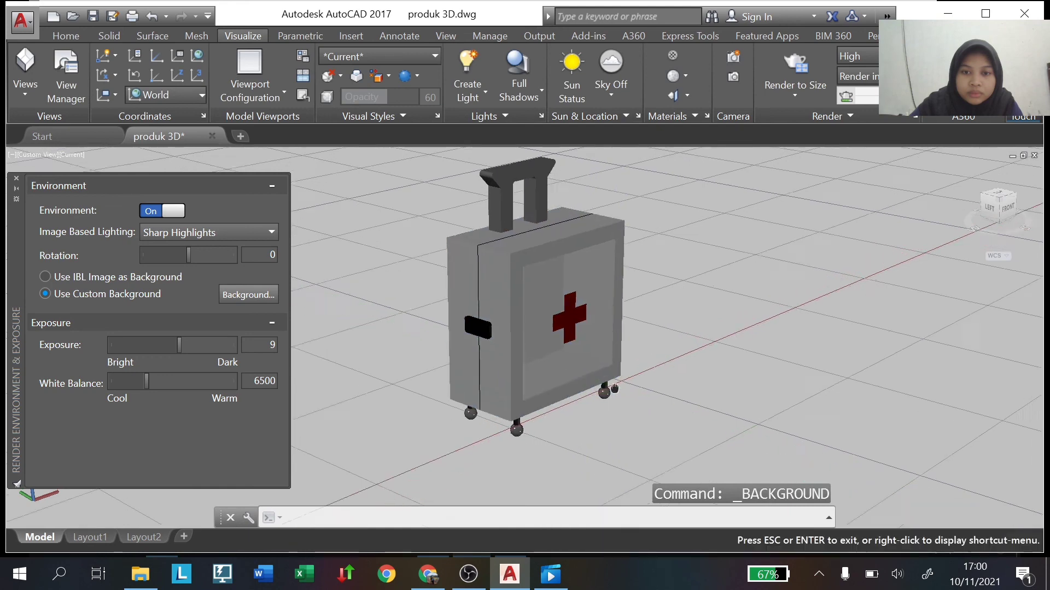
click(17, 179)
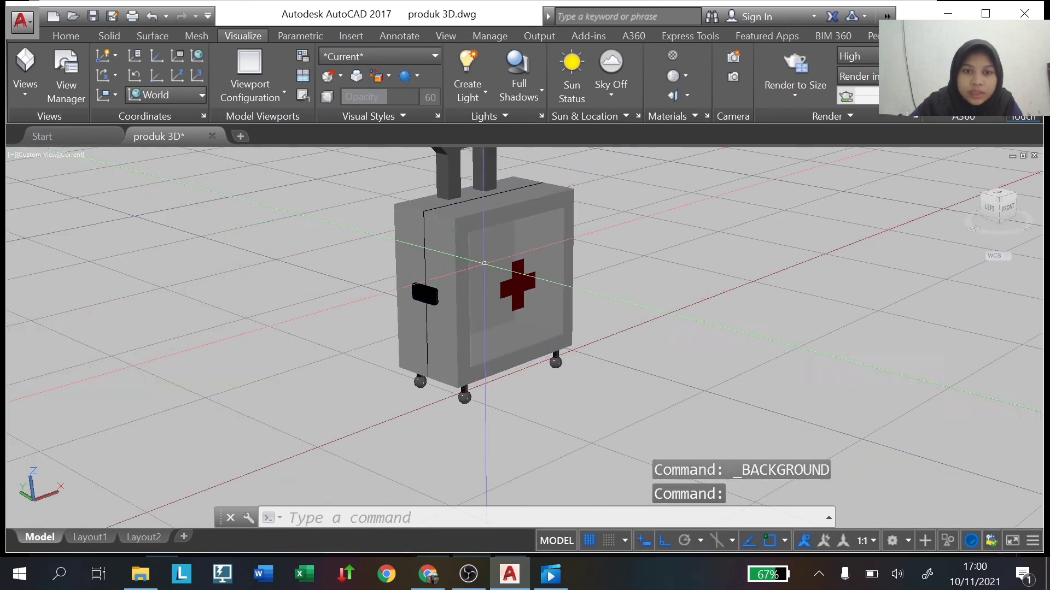
scroll(493, 311, down, 3)
scroll(493, 311, up, 5)
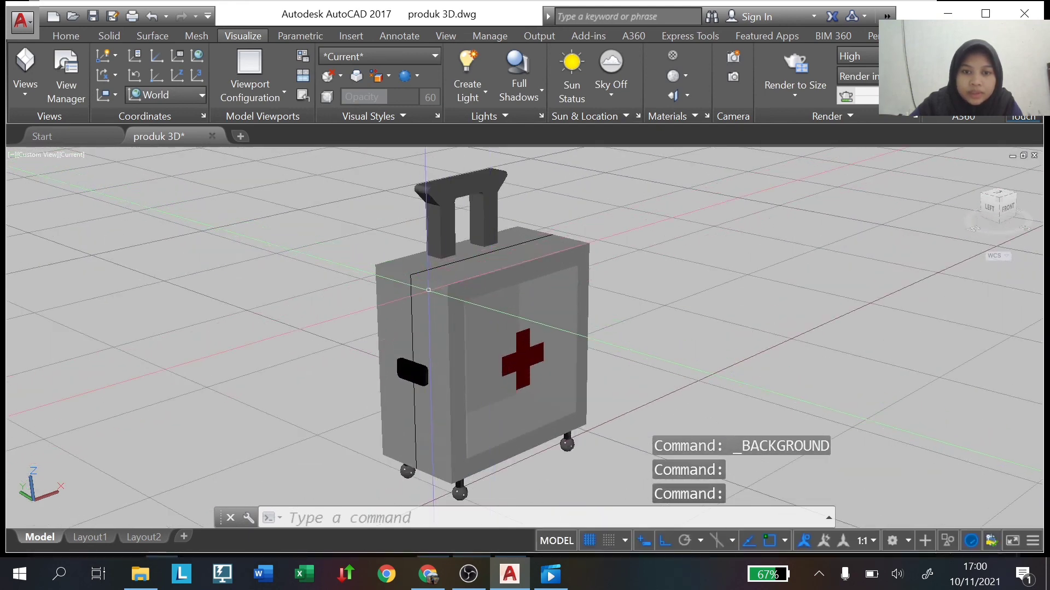
scroll(493, 311, down, 2)
scroll(516, 502, down, 2)
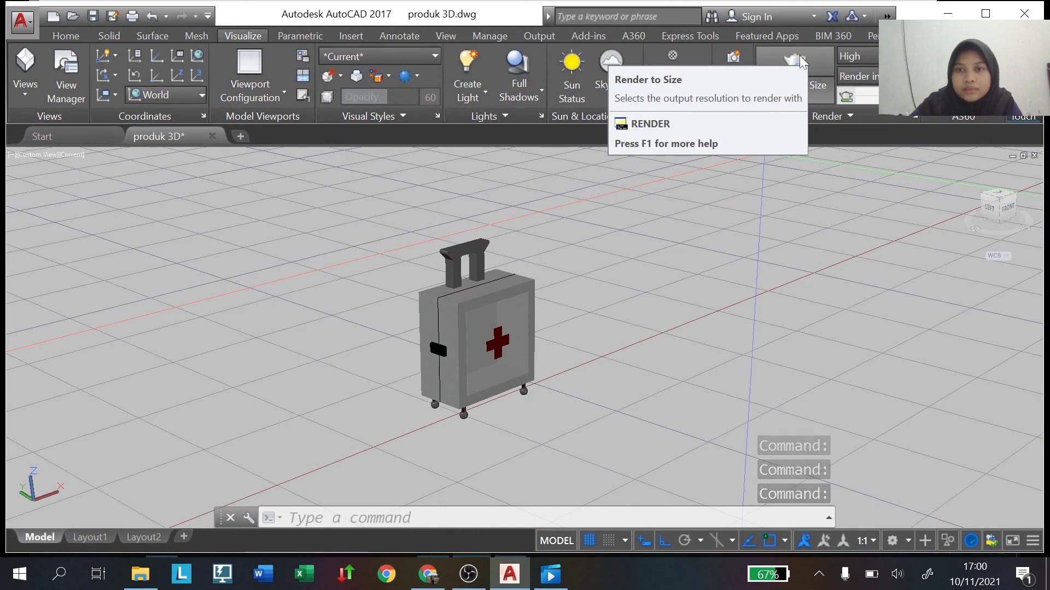
click(800, 62)
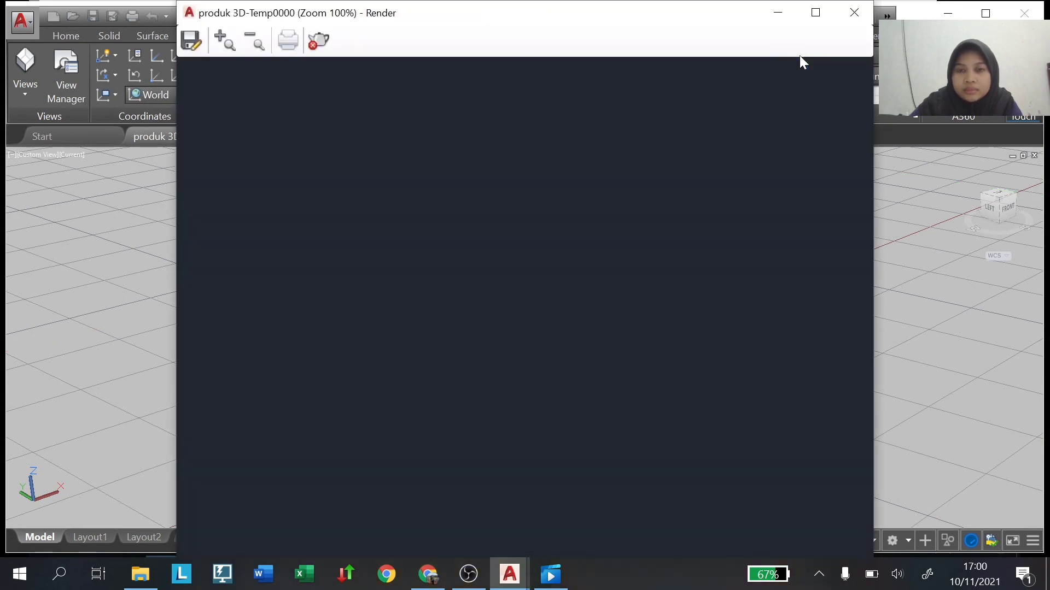
click(199, 49)
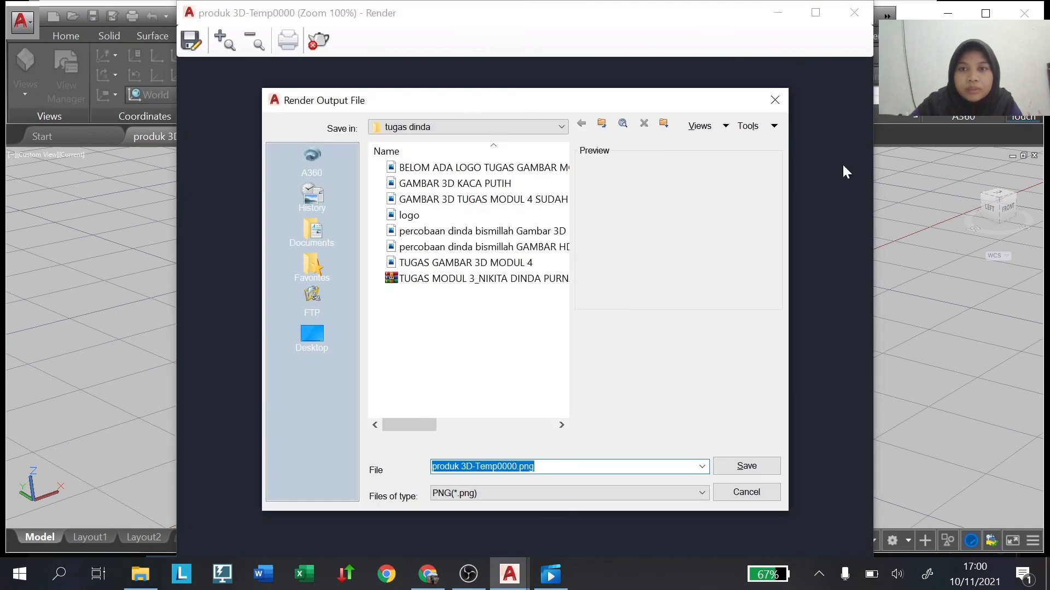
click(773, 108)
click(853, 13)
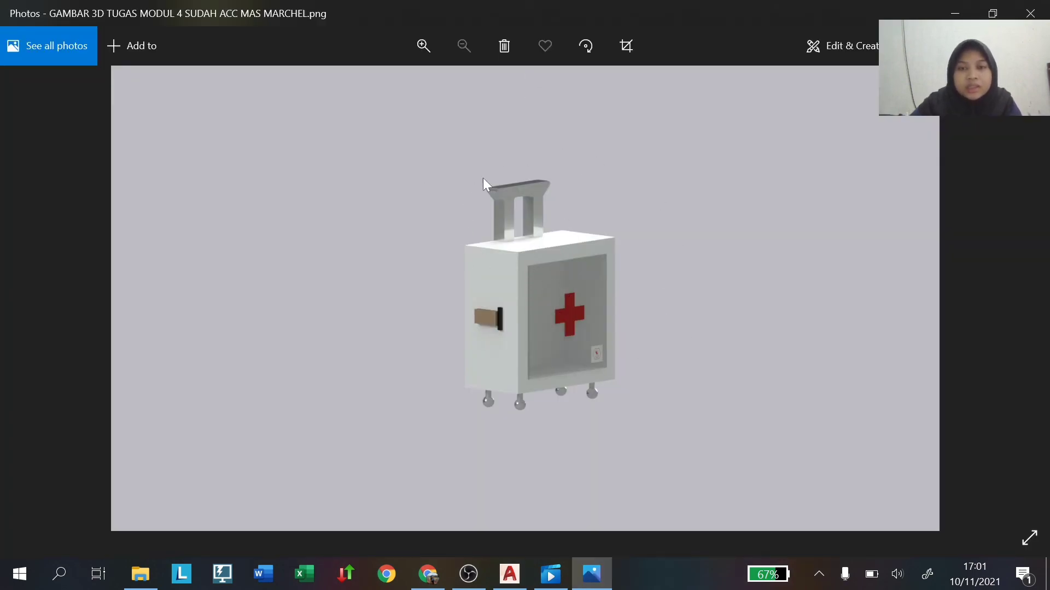
Minimize the Photos window showing the cabinet render to reveal the desktop.
click(964, 19)
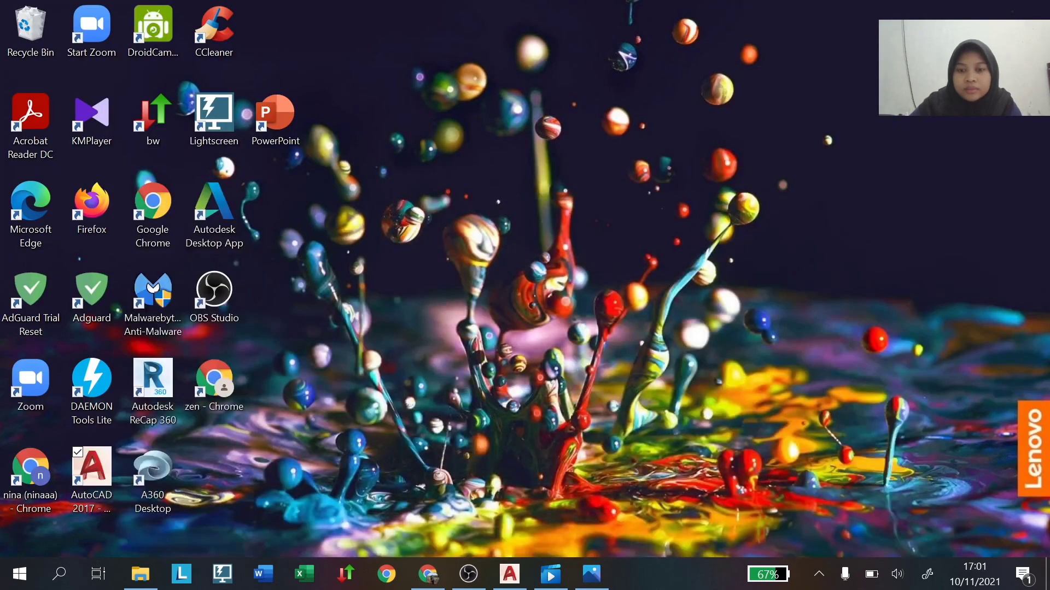